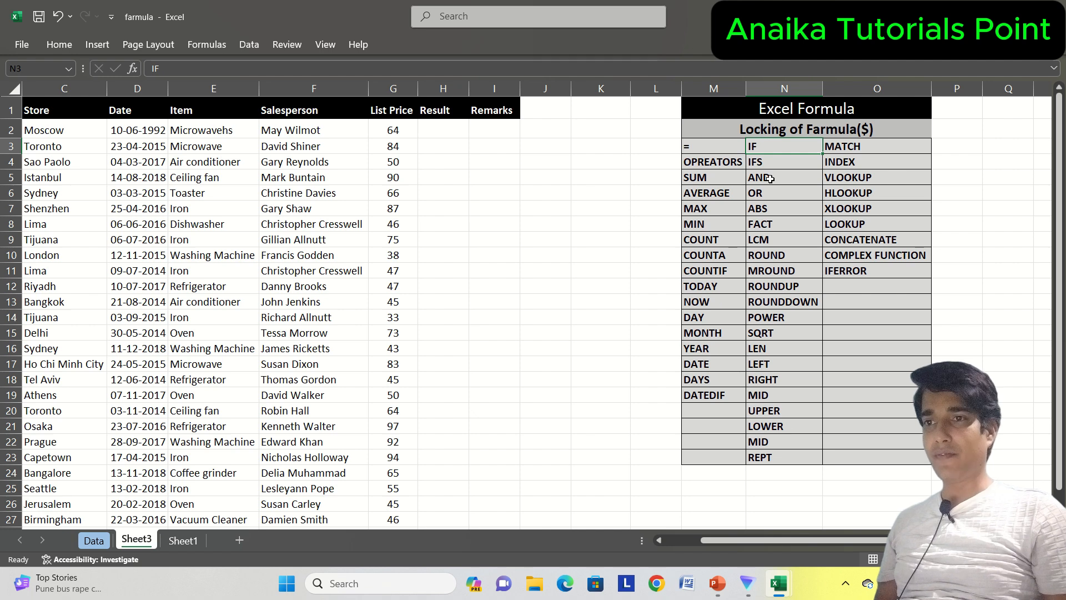
pyautogui.hotkey('ctrl', 'shift', 'Down')
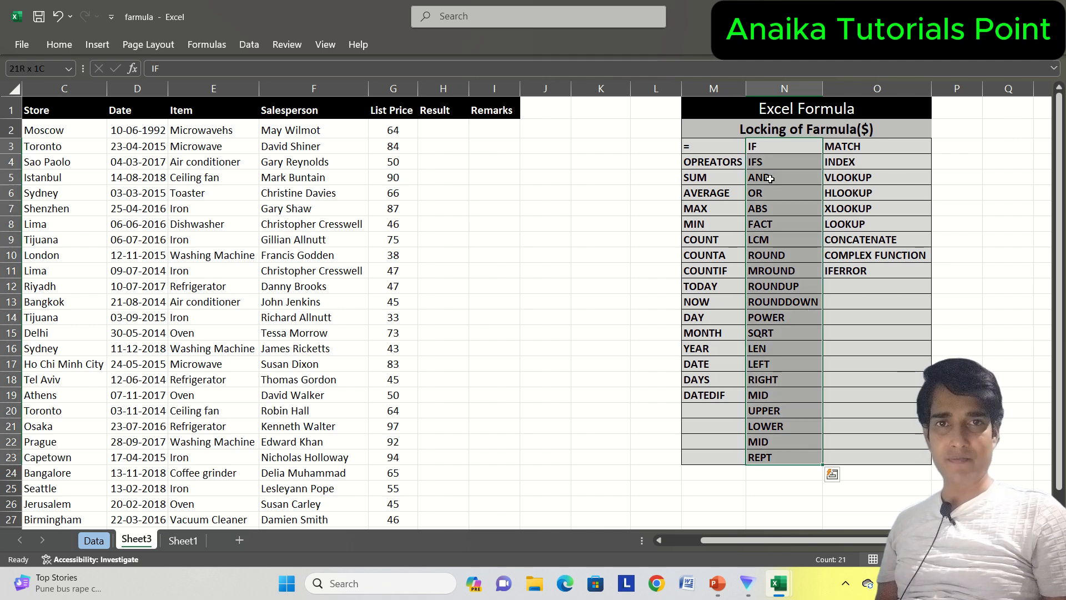
pyautogui.press('Left')
pyautogui.press('Left')
pyautogui.press('Left')
pyautogui.press('Left')
pyautogui.press('Left')
pyautogui.press('Left')
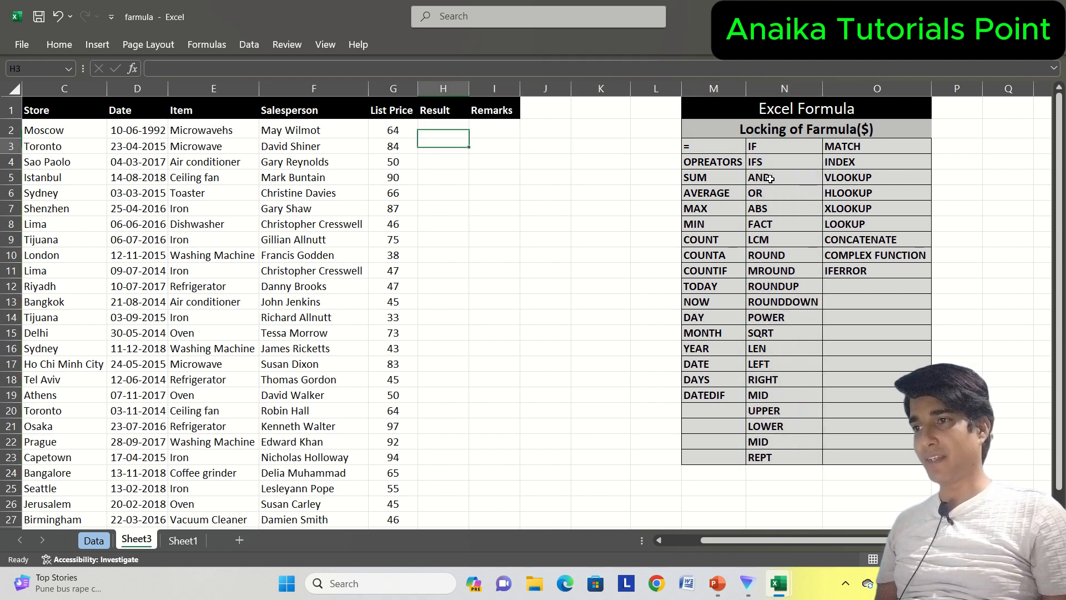
pyautogui.press('Right')
pyautogui.press('Right')
pyautogui.press('Right')
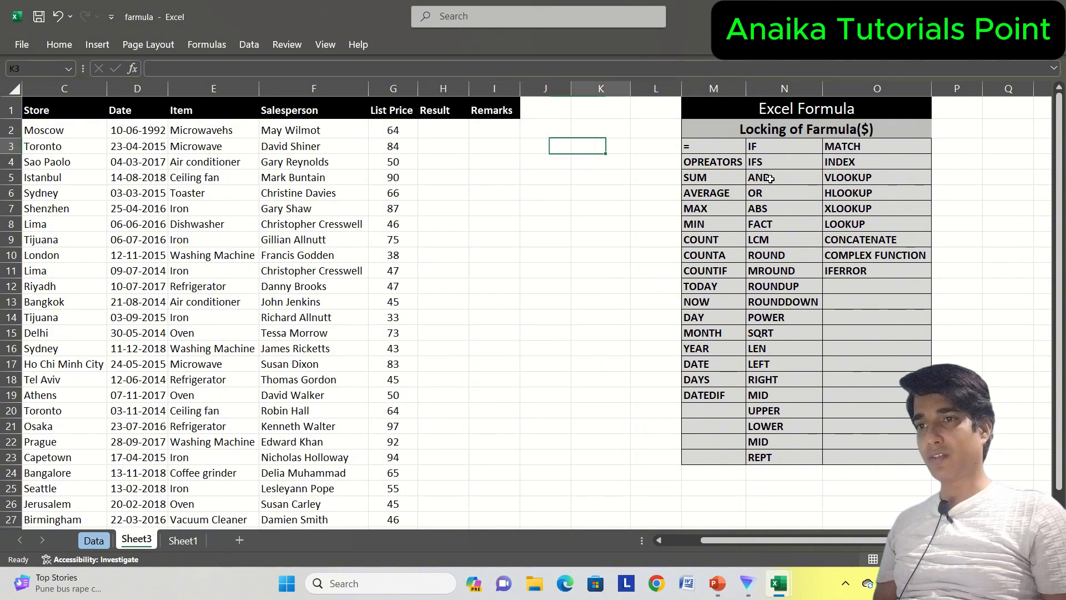
pyautogui.press('Right')
pyautogui.press('Right')
pyautogui.press('Right')
pyautogui.hotkey('ctrl', 'shift', 'Down')
pyautogui.press('Up')
pyautogui.press('Down')
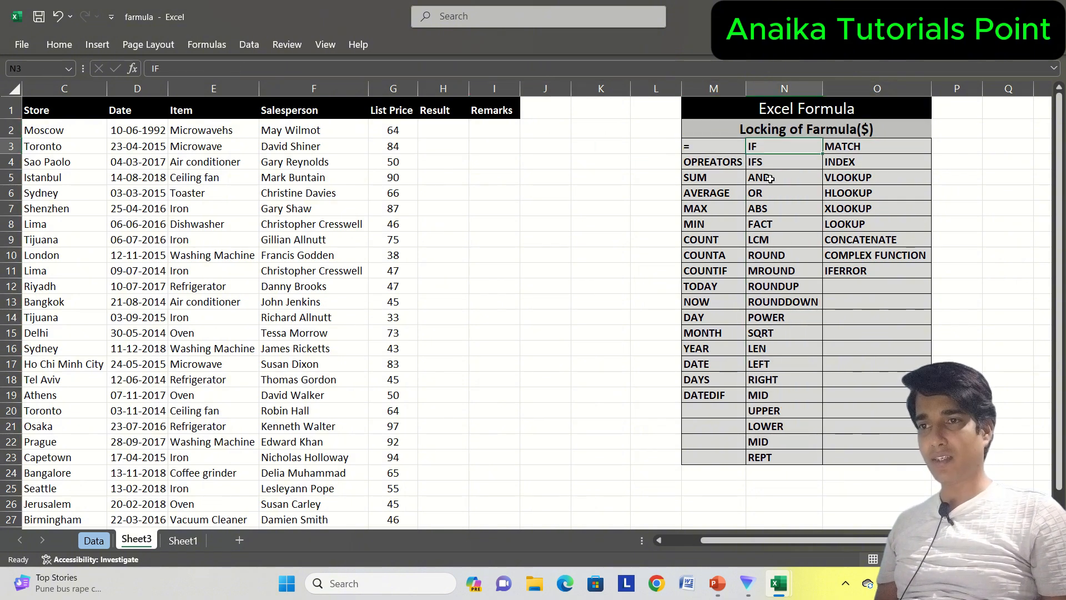
pyautogui.press('Left')
pyautogui.press('Left')
pyautogui.press('Left')
pyautogui.press('Left')
pyautogui.press('Left')
pyautogui.press('Left')
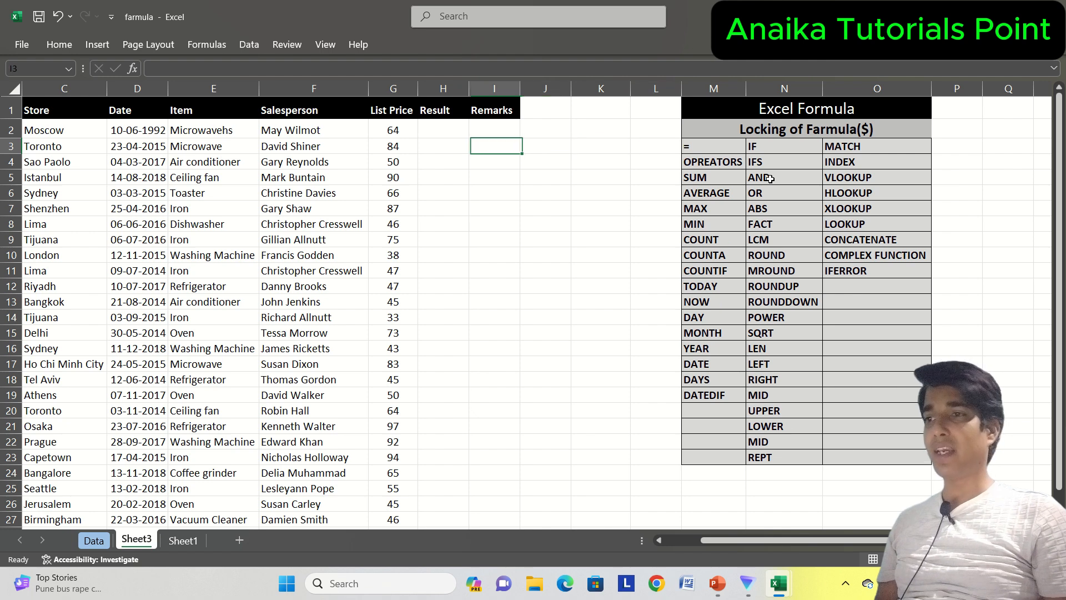
pyautogui.press('Right')
pyautogui.press('Left')
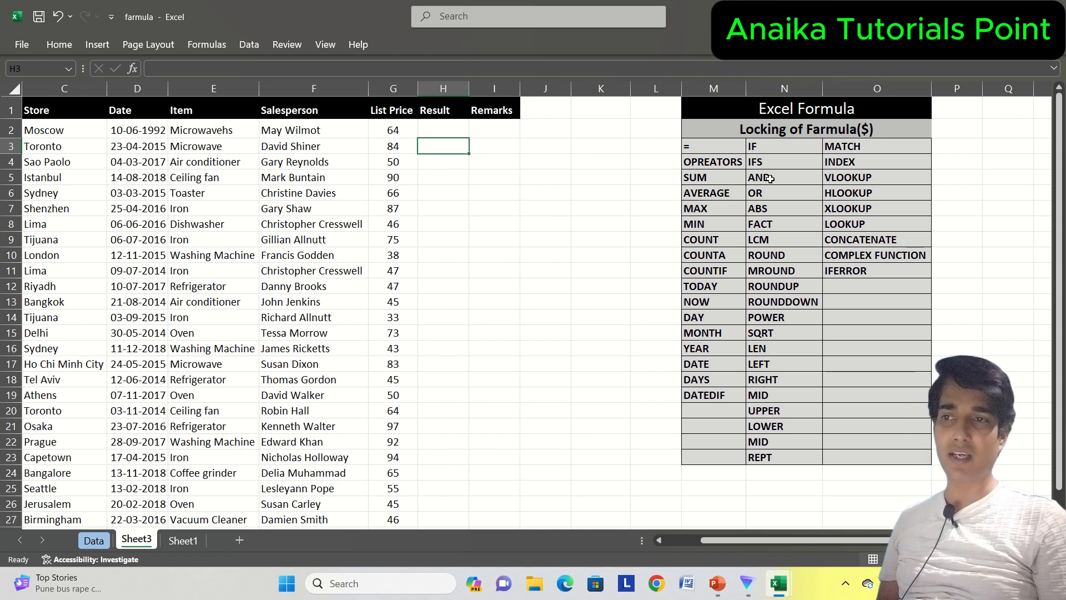
pyautogui.press('Up')
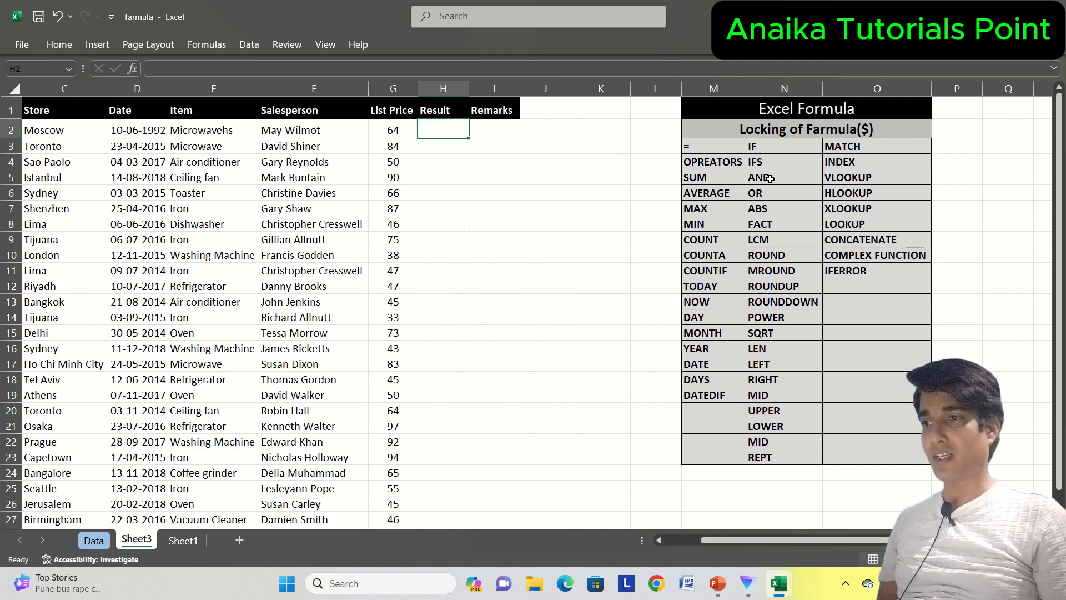
pyautogui.press('Up')
pyautogui.press('Left')
pyautogui.press('Down')
pyautogui.press('Down')
pyautogui.press('Down')
pyautogui.press('Down')
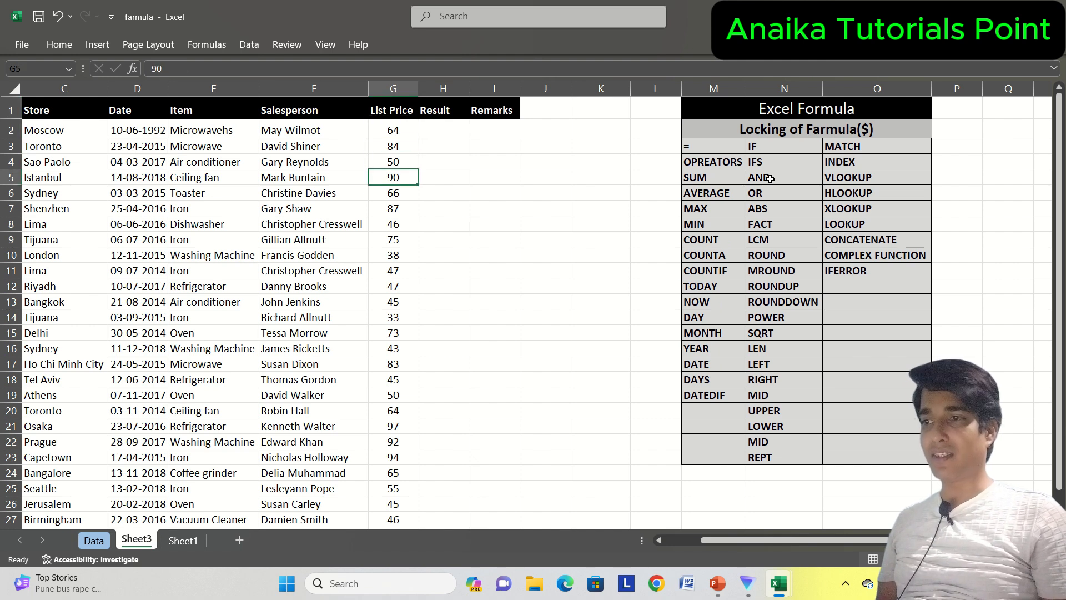
# Rename the Result column header in H1 as "offer"
pyautogui.press('Up')
pyautogui.press('Up')
pyautogui.press('Up')
pyautogui.press('Up')
pyautogui.press('Right')
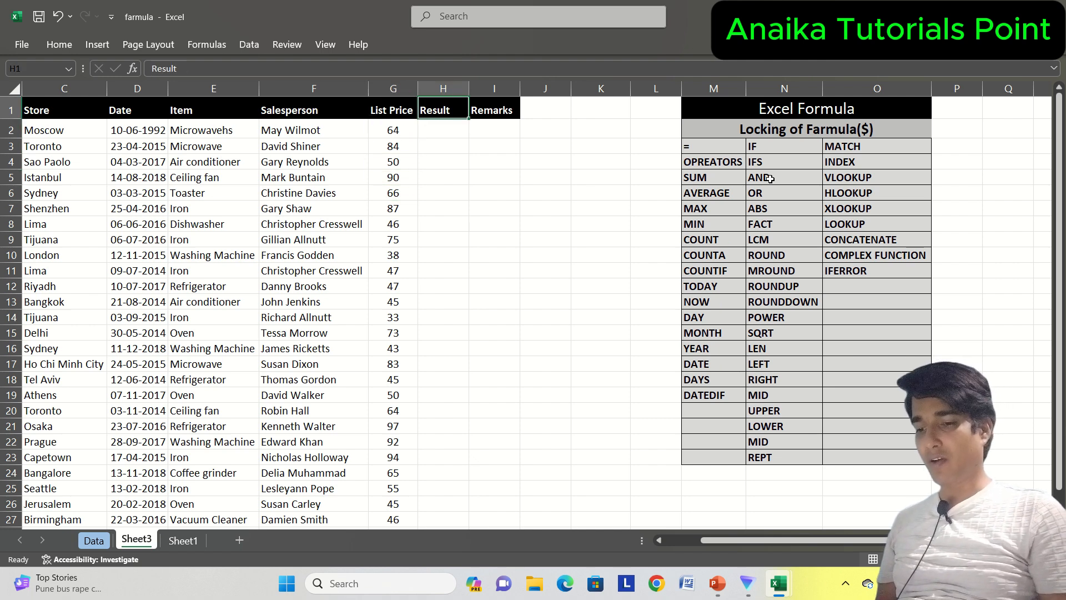
pyautogui.press('BackSpace')
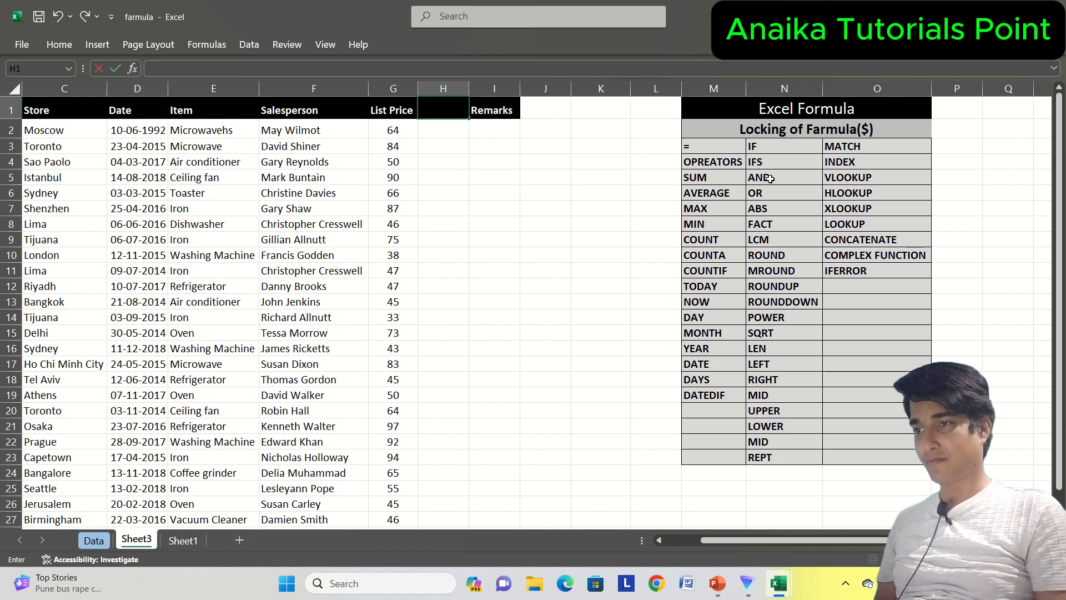
pyautogui.write('offer')
pyautogui.press('Return')
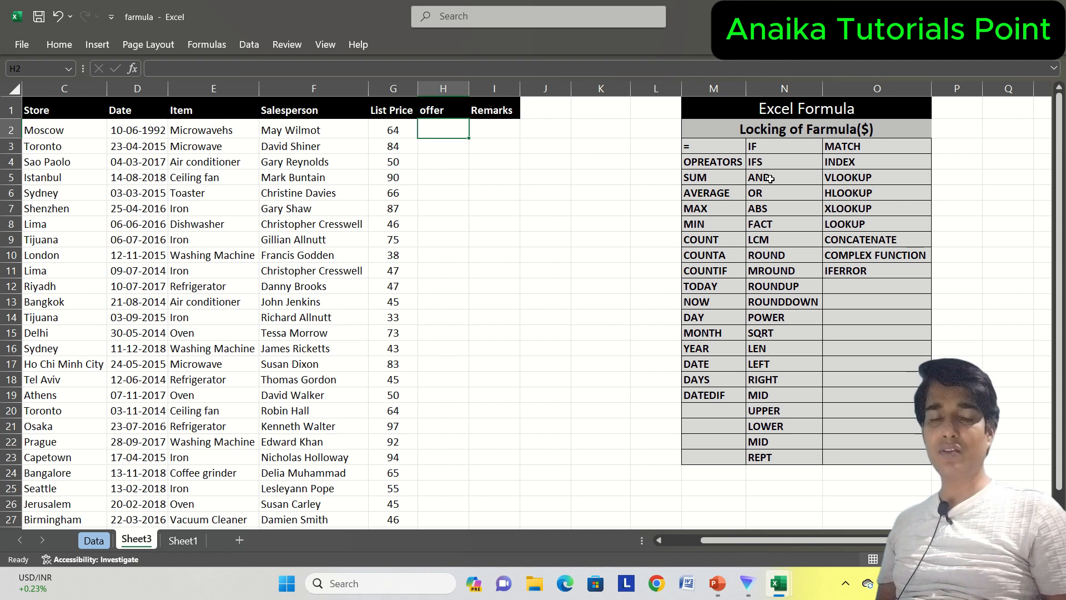
pyautogui.write('=if(')
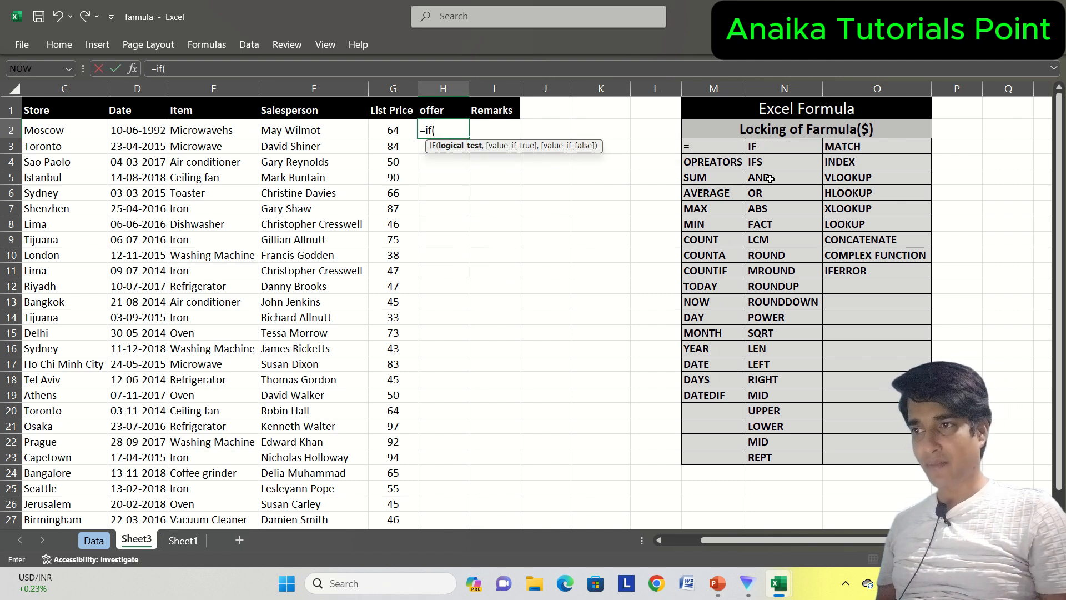
pyautogui.press('BackSpace')
pyautogui.press('BackSpace')
pyautogui.press('BackSpace')
pyautogui.press('BackSpace')
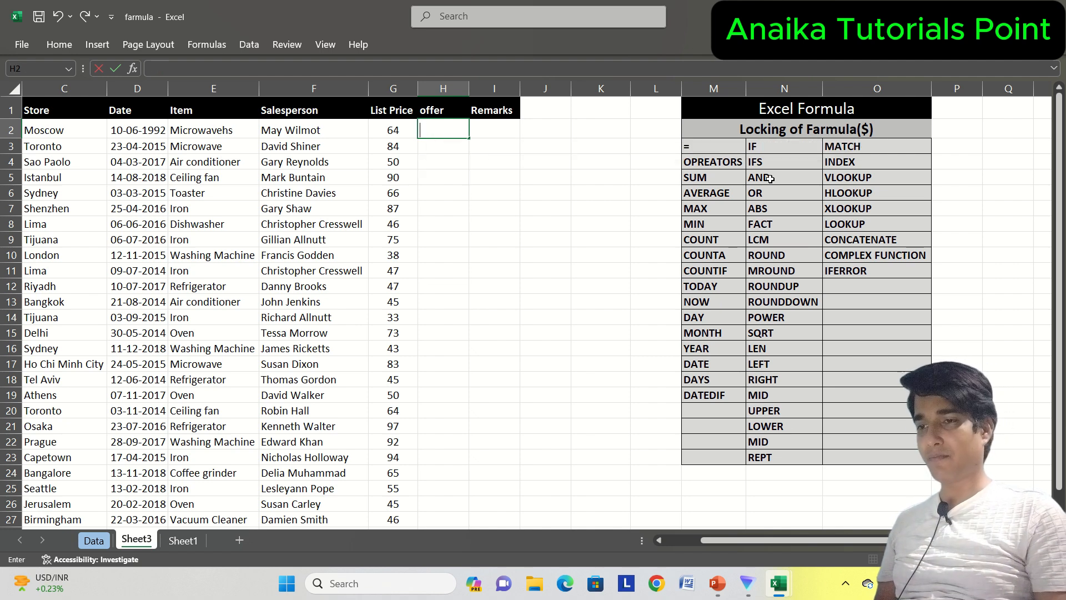
# Begin an IF formula in H2 with a logical test for G2 being greater than 50
pyautogui.write('=')
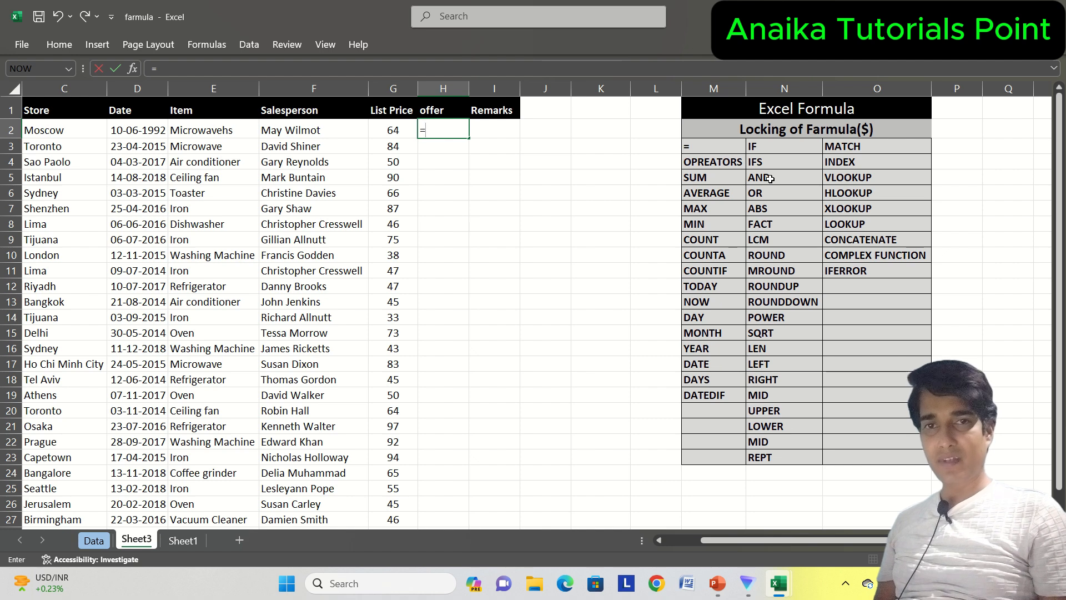
pyautogui.write('if(')
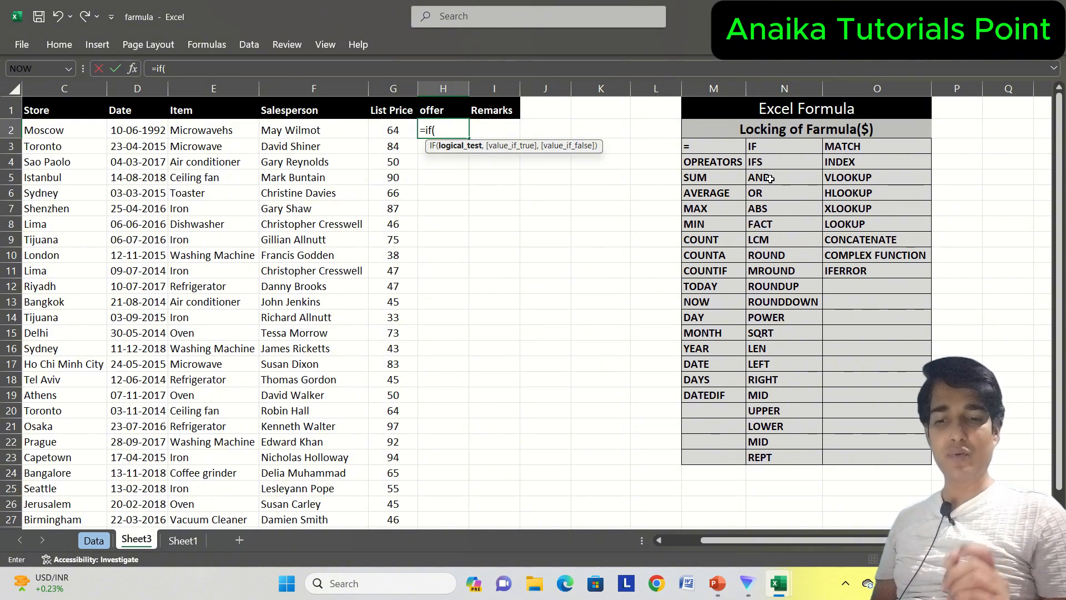
pyautogui.click(396, 130)
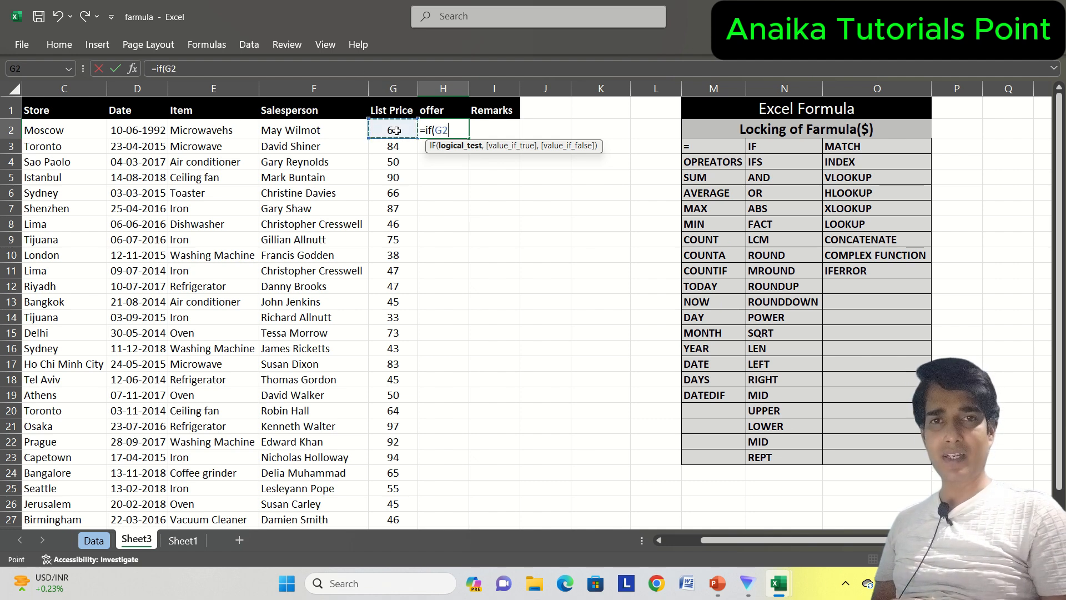
pyautogui.write('>')
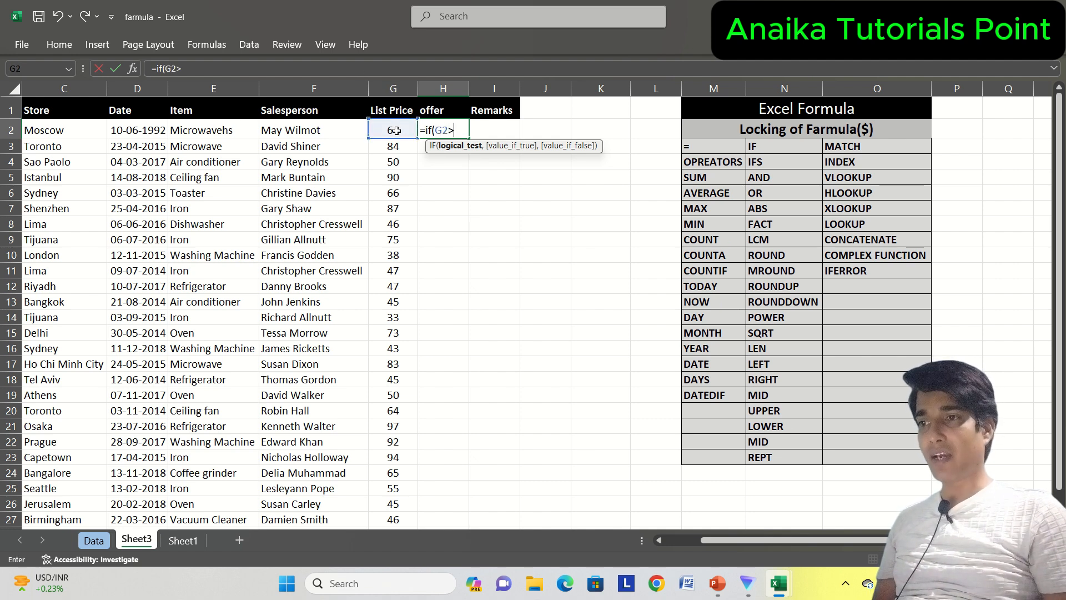
pyautogui.write('50')
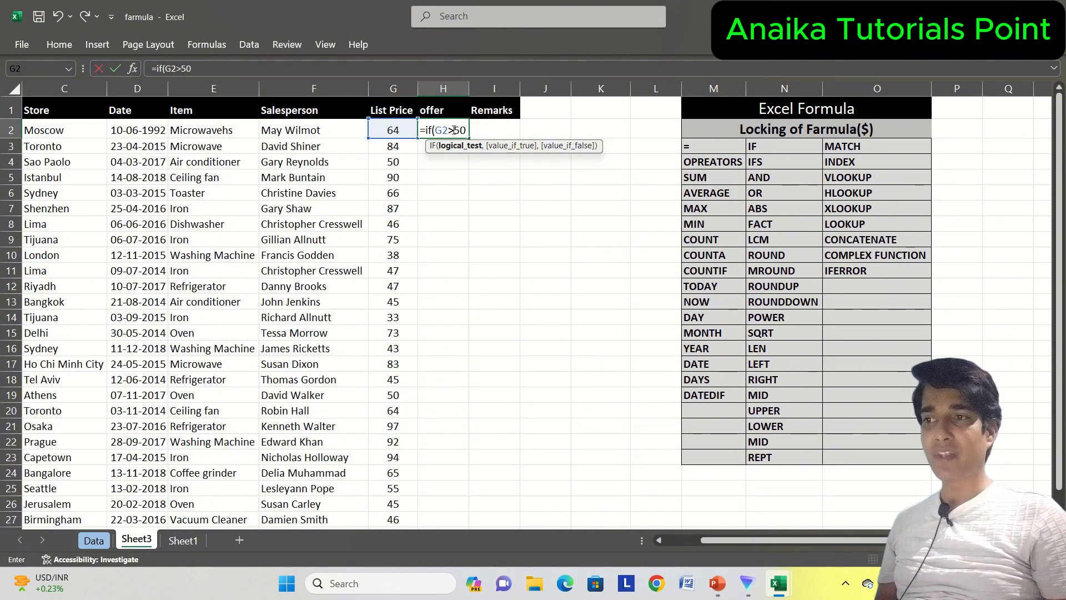
pyautogui.write(',')
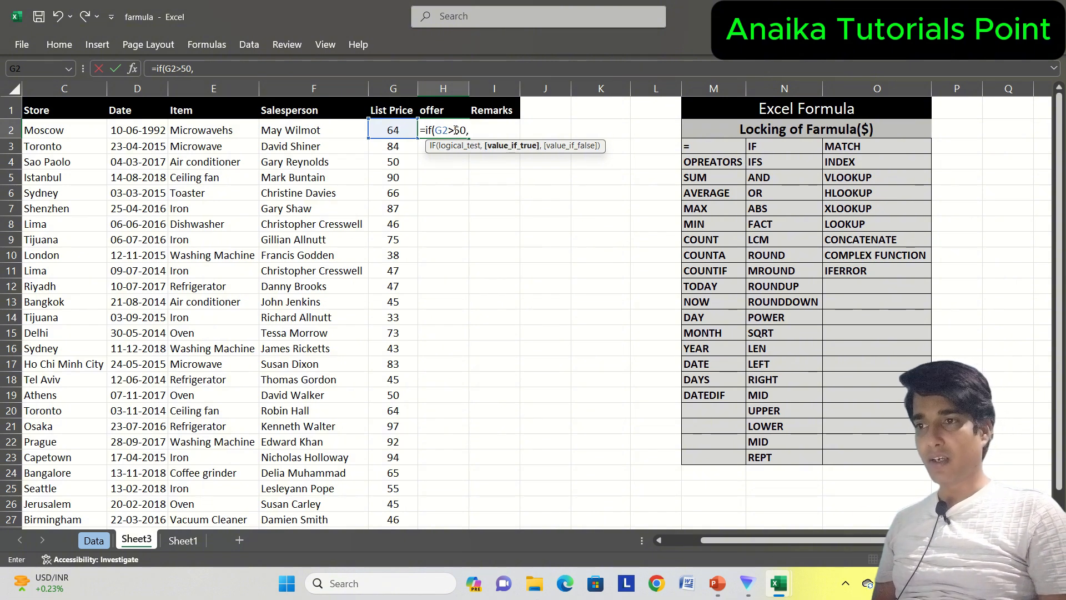
pyautogui.write('"')
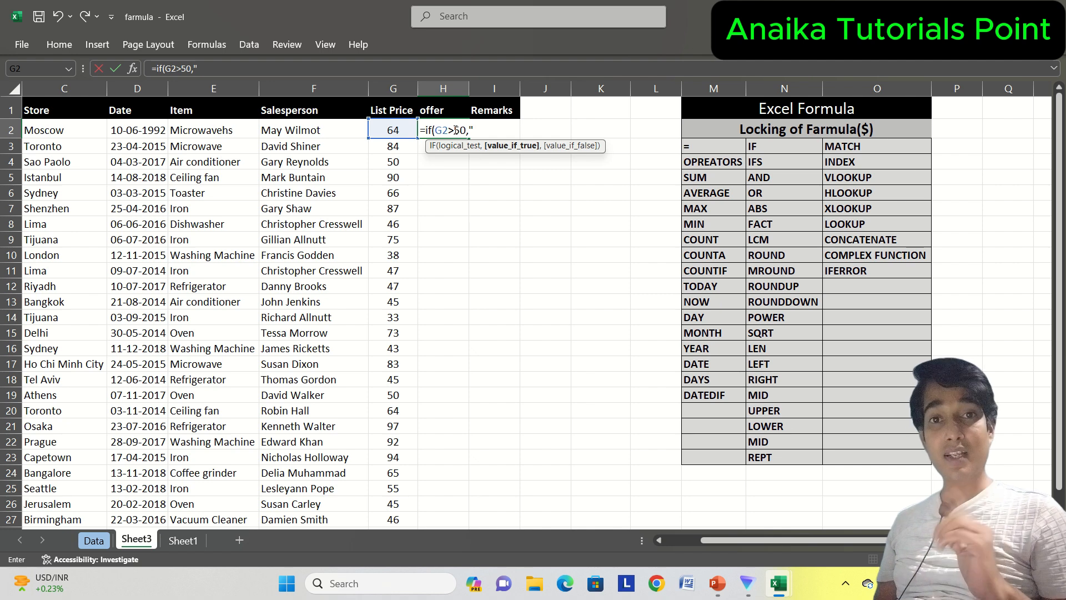
pyautogui.write('10')
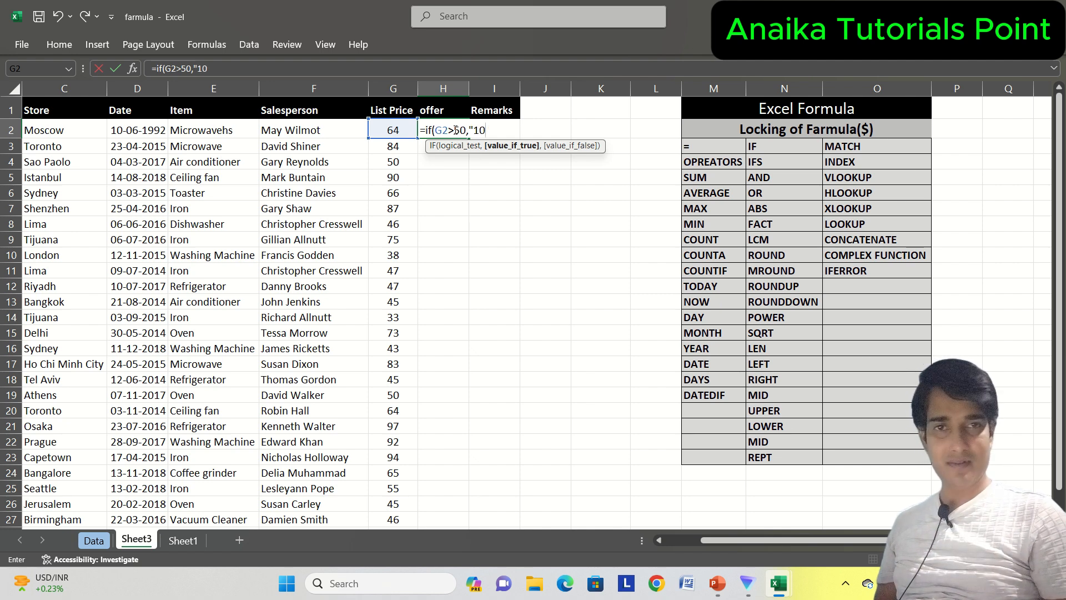
pyautogui.write('"')
pyautogui.press('BackSpace')
pyautogui.press('BackSpace')
pyautogui.press('BackSpace')
pyautogui.press('BackSpace')
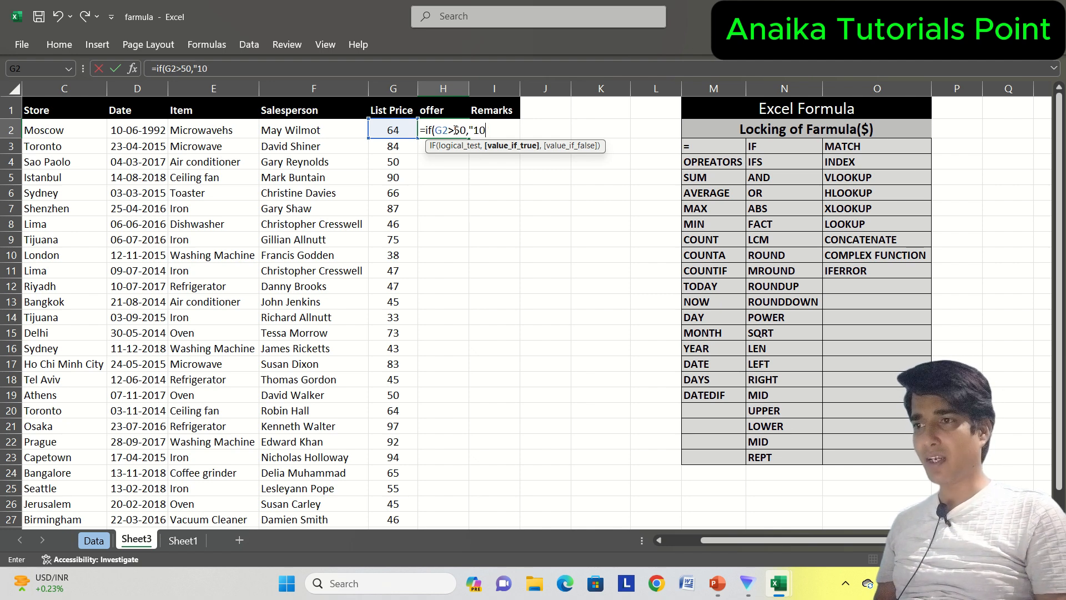
# Complete the IF formula in H2 with 10 as the value if true and 5 as the value if false
pyautogui.write('10,')
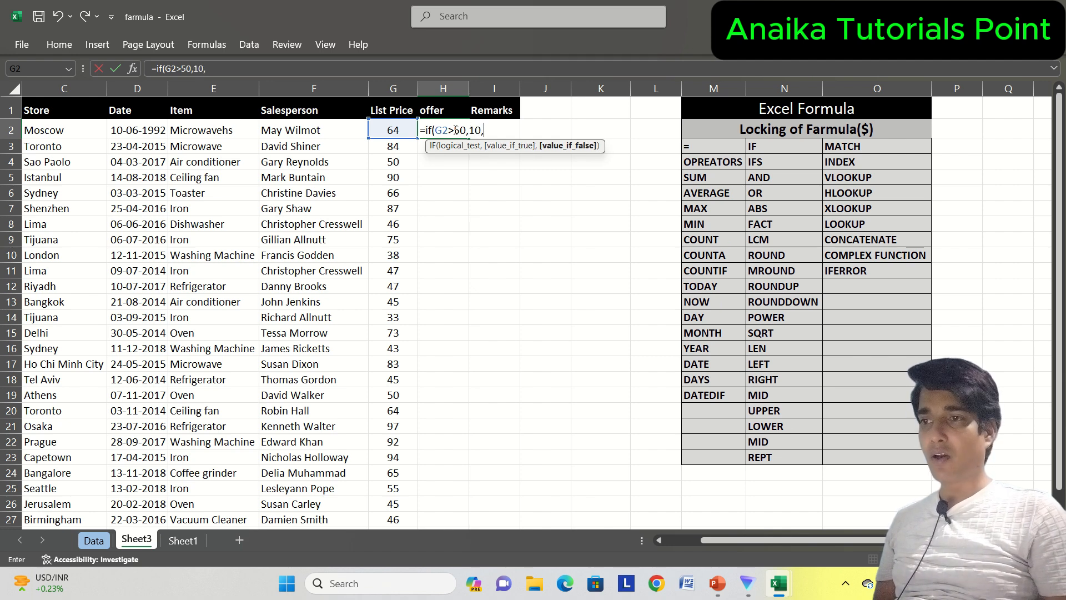
pyautogui.write('5')
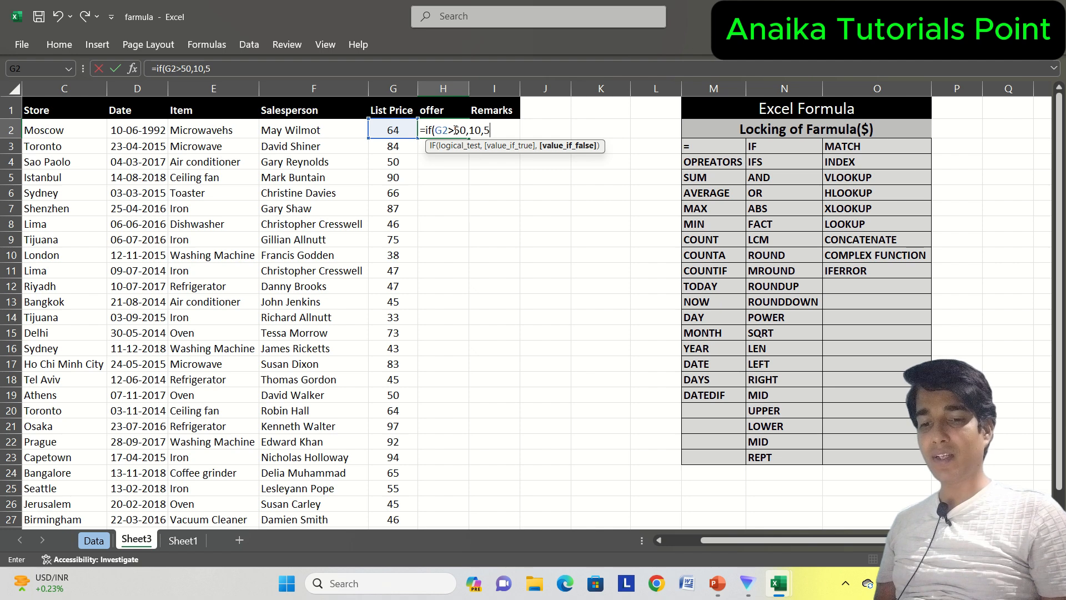
pyautogui.write(')')
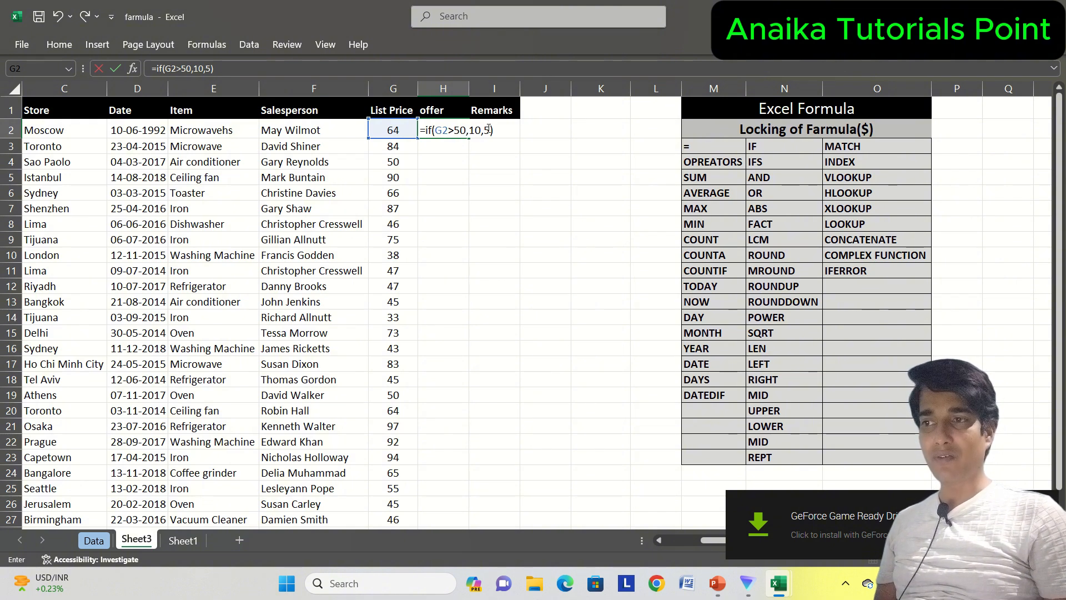
pyautogui.press('Return')
pyautogui.press('Up')
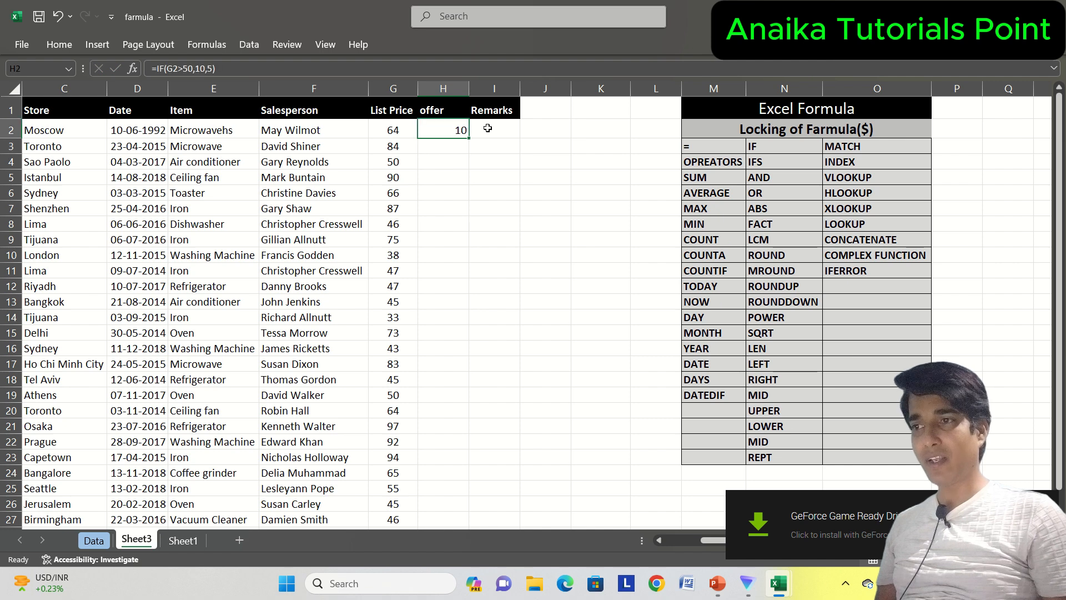
# Set the List Price in G2 to 49 to test the false case of the IF formula
pyautogui.click(405, 133)
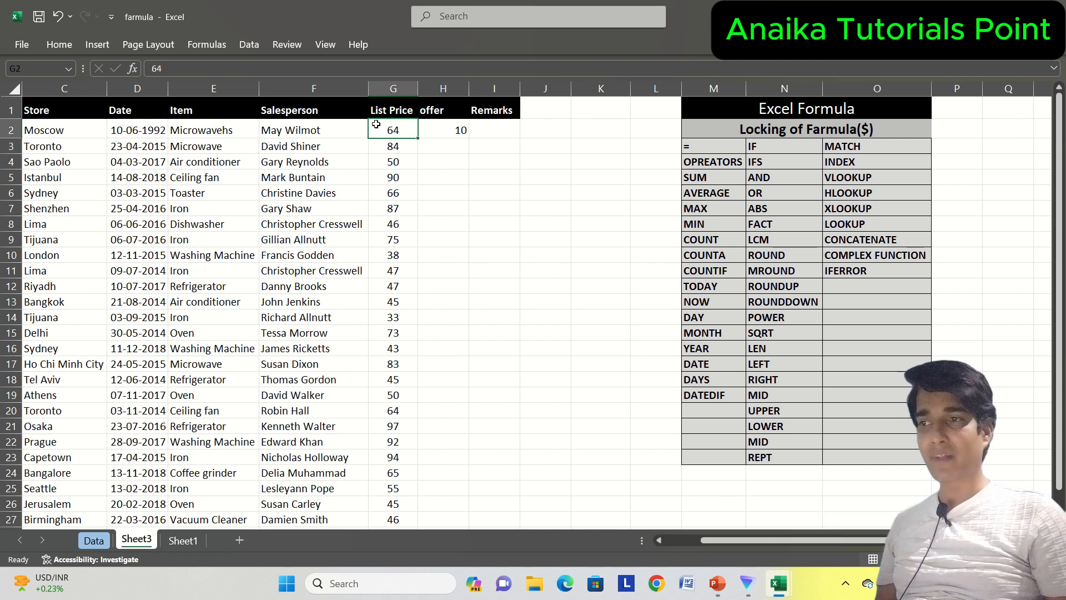
pyautogui.write('45')
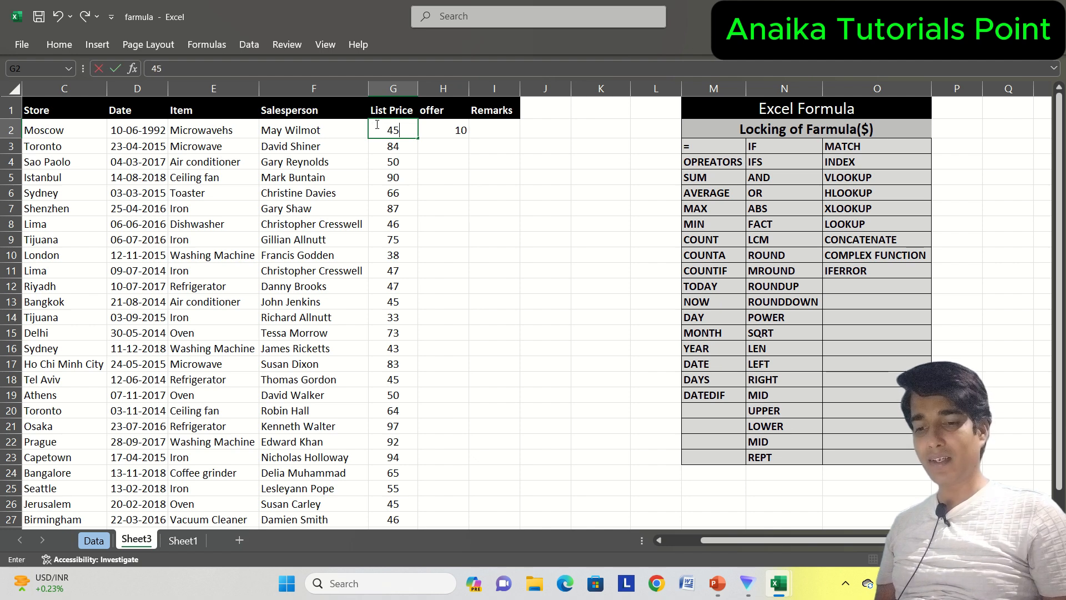
pyautogui.press('BackSpace')
pyautogui.write('9')
pyautogui.press('Return')
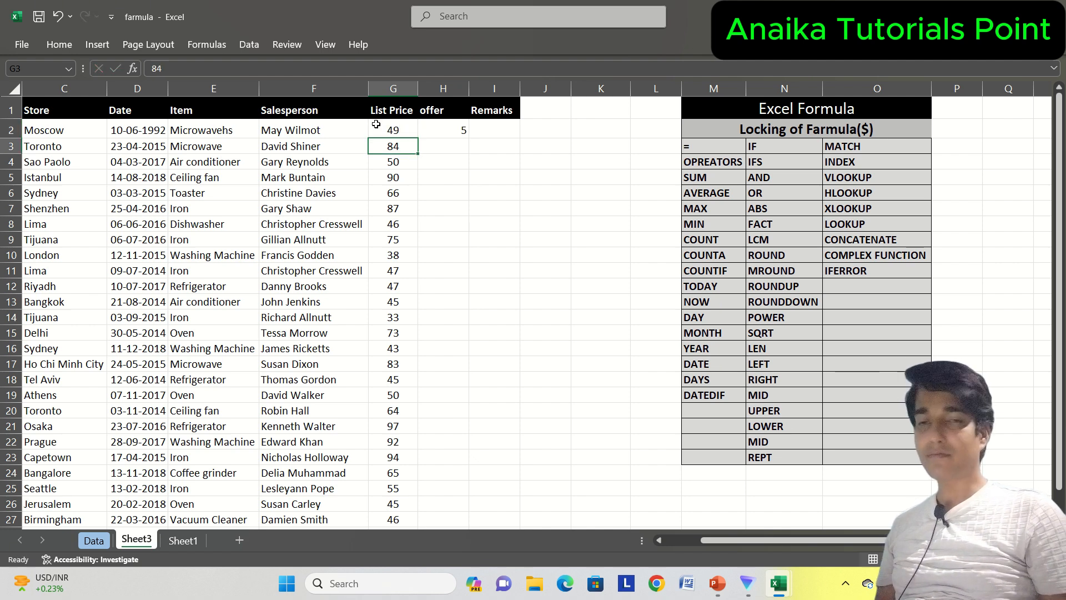
# Examine the logical test, true value and false value of the IF formula in H2
pyautogui.press('Up')
pyautogui.press('Right')
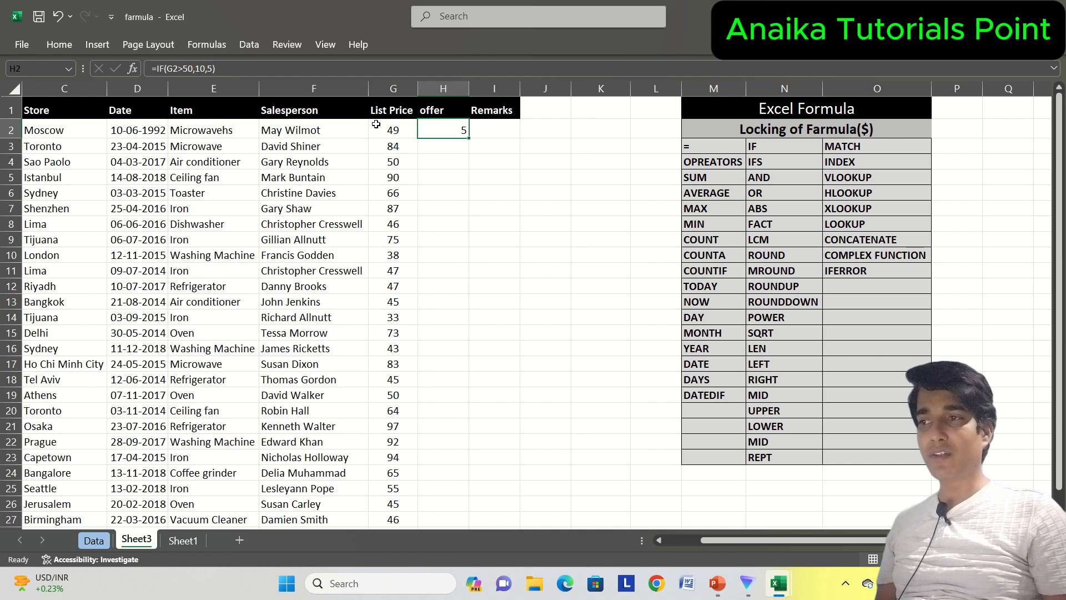
pyautogui.click(206, 68)
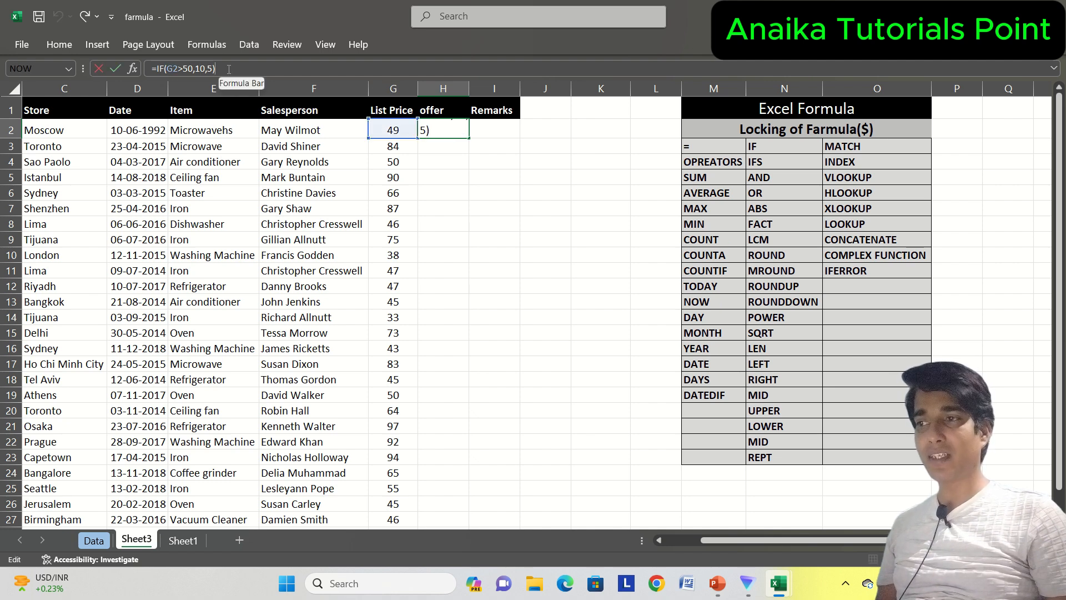
pyautogui.click(435, 134)
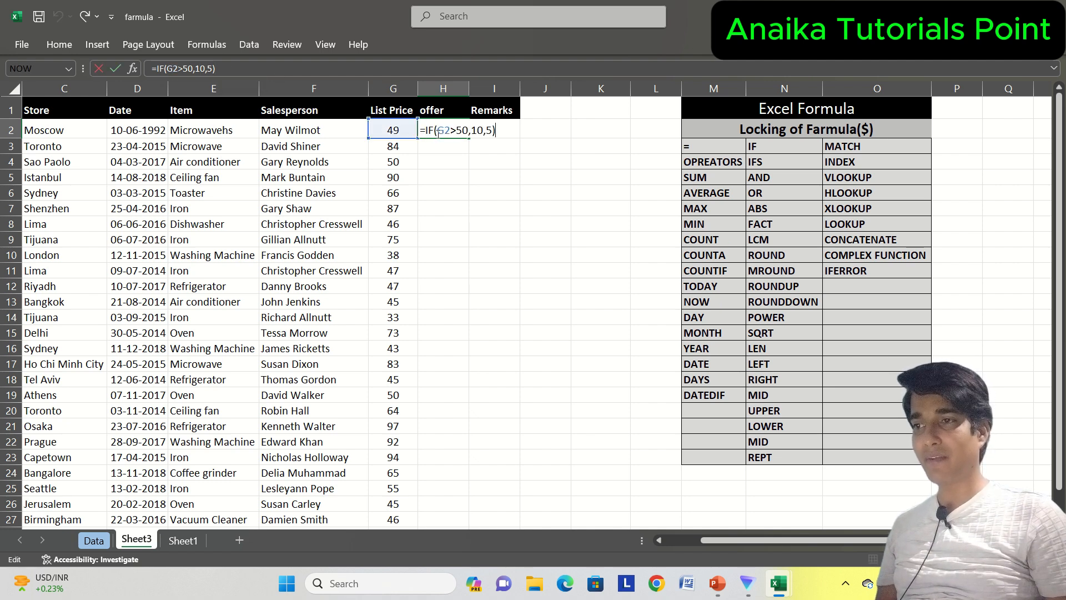
pyautogui.moveTo(438, 130); pyautogui.dragTo(460, 130)
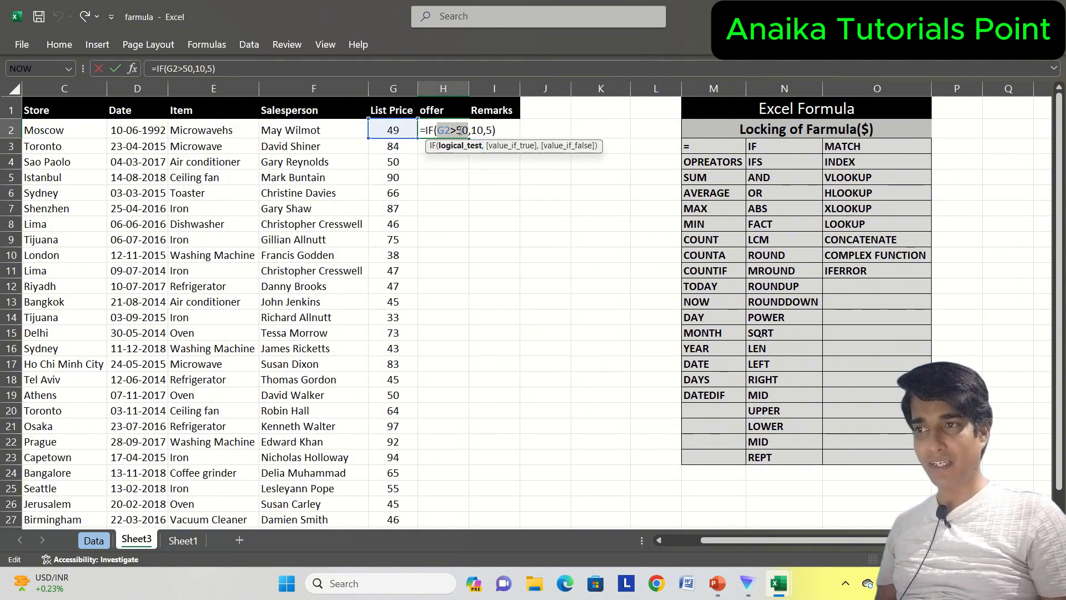
pyautogui.press('Right')
pyautogui.press('Right')
pyautogui.hotkey('shift', 'Right')
pyautogui.hotkey('shift', 'Right')
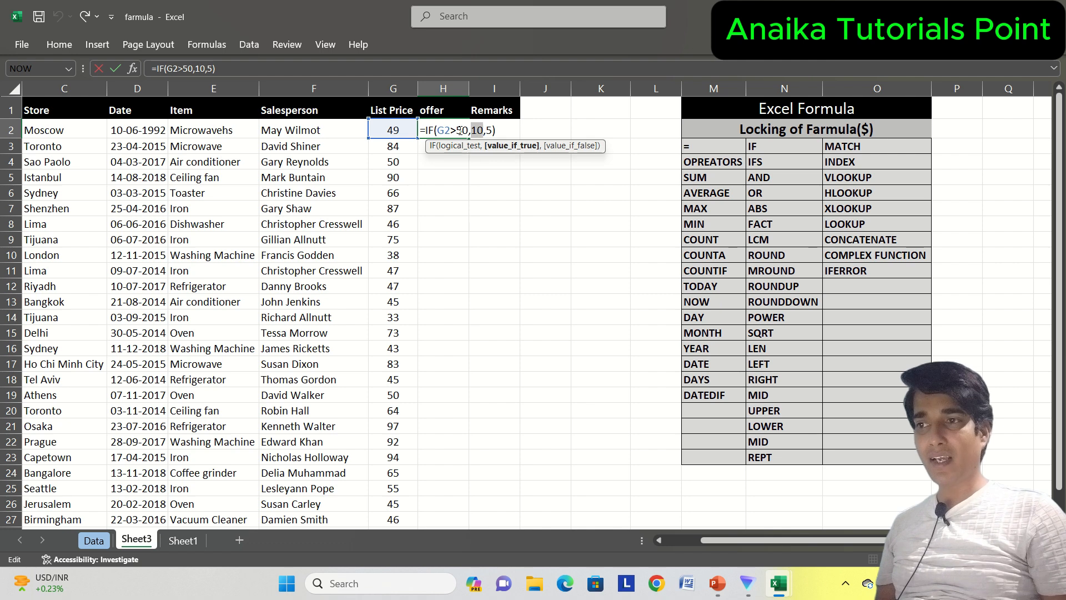
pyautogui.press('Right')
pyautogui.press('Right')
pyautogui.hotkey('shift', 'Right')
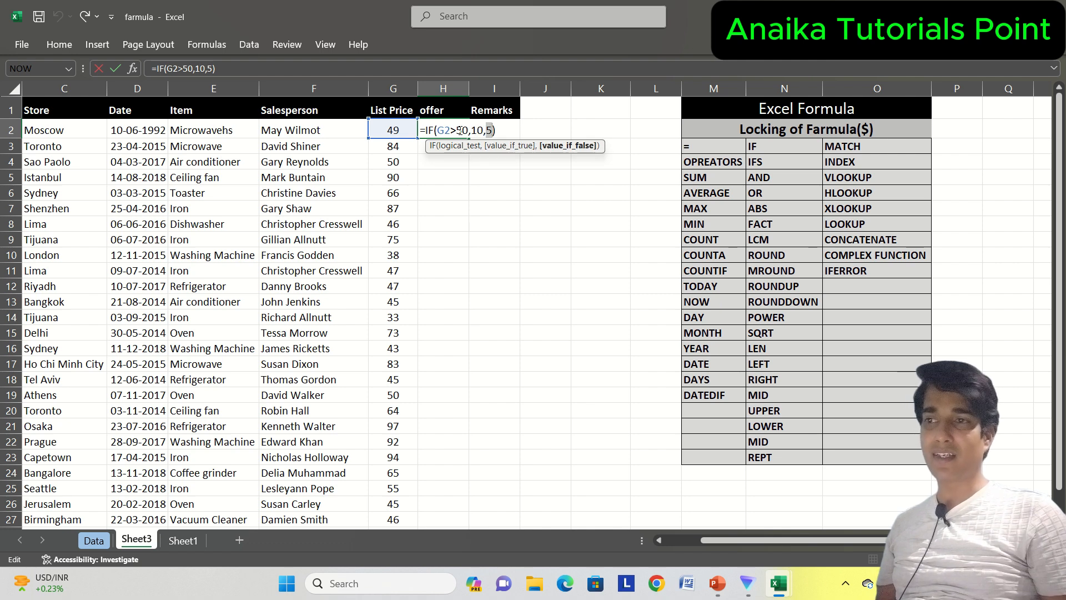
# Confirm the IF formula in H2, then reopen it and examine its logical test and return values
pyautogui.hotkey('ctrl', 'Return')
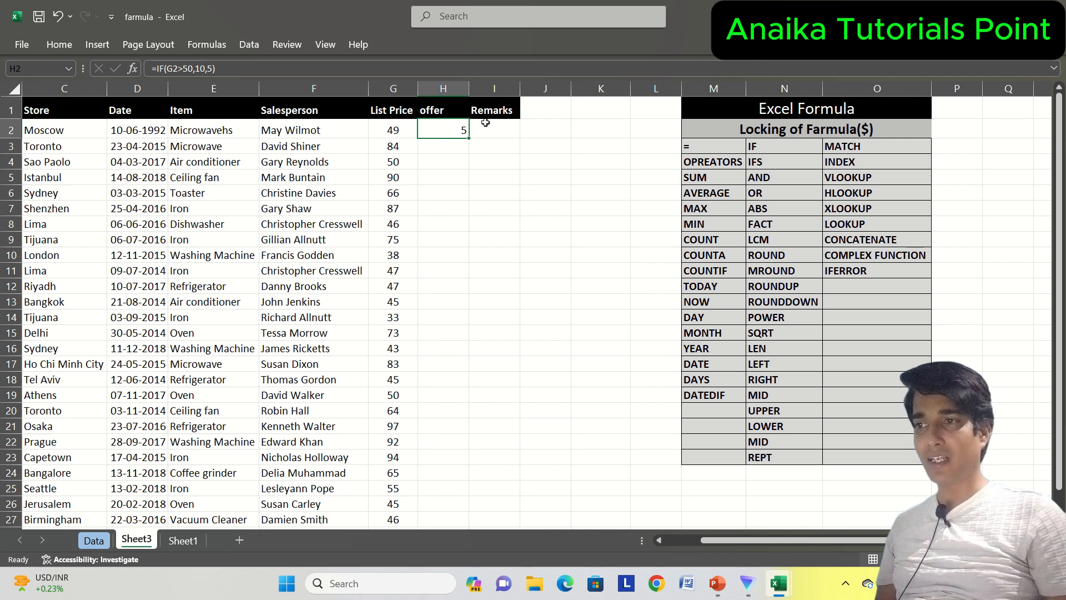
pyautogui.doubleClick(452, 129)
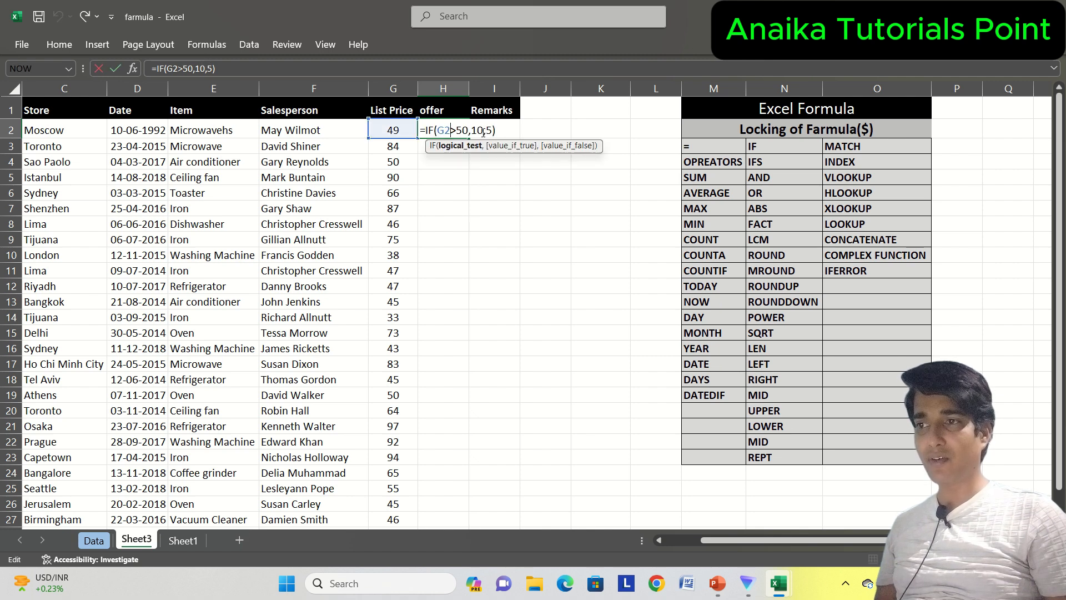
pyautogui.click(492, 130)
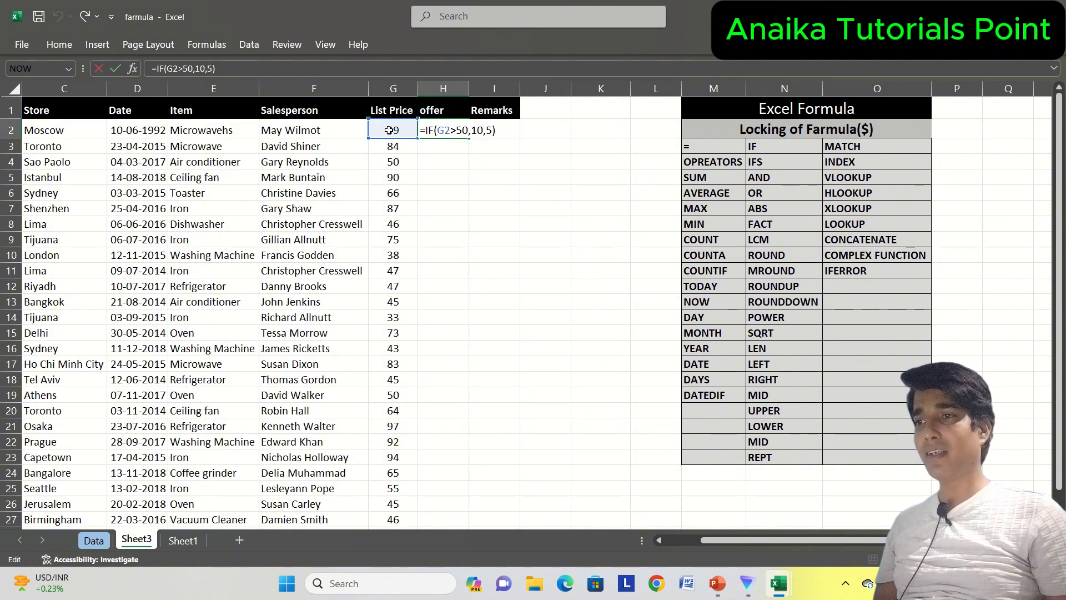
# Clear the IF formula from H2 and change the header in H1 to "Remarks"
pyautogui.press('Left')
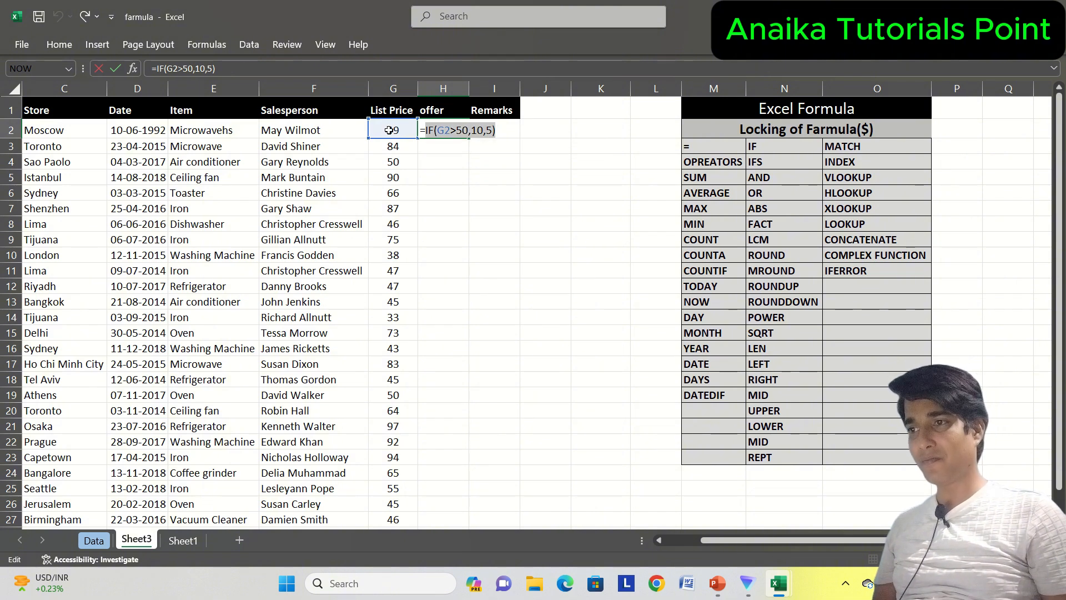
pyautogui.press('Escape')
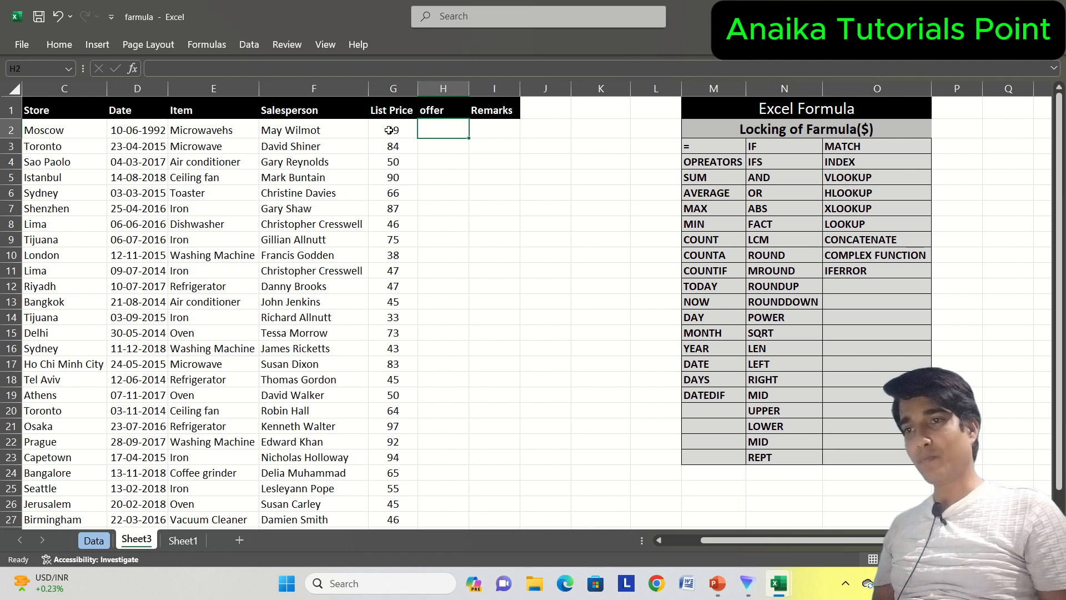
pyautogui.press('Up')
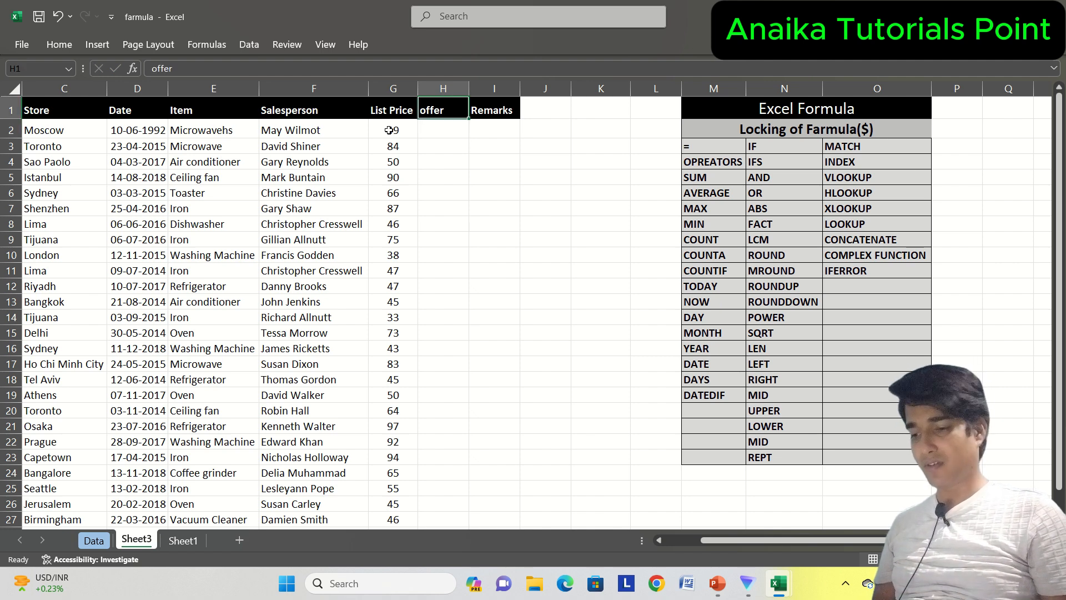
pyautogui.write('Remarks')
pyautogui.press('Return')
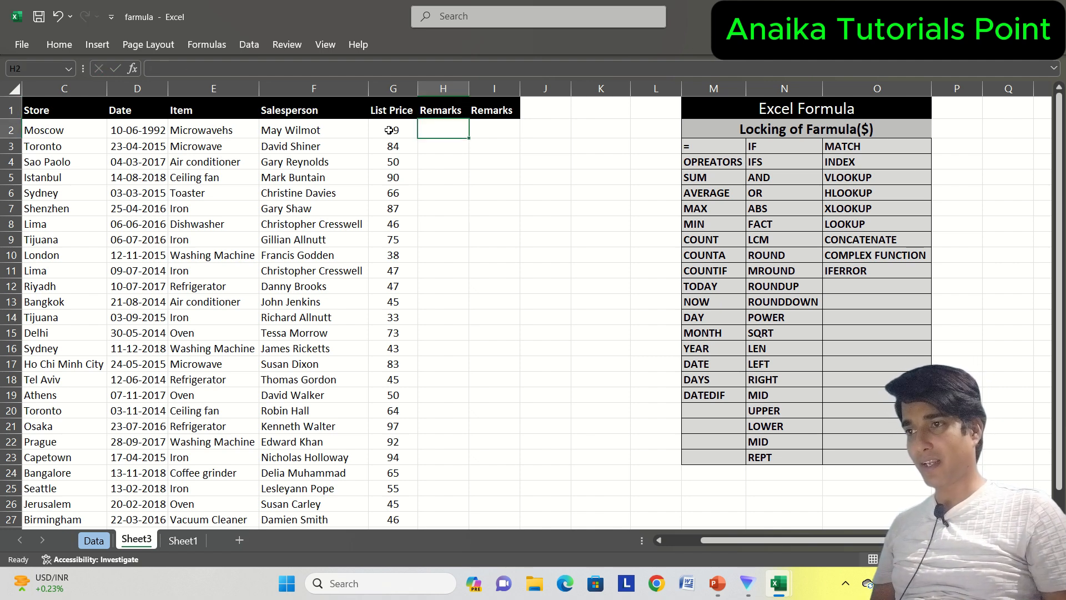
# Begin an IF formula in H2 with a logical test for G2 being greater than 49
pyautogui.write('=if(')
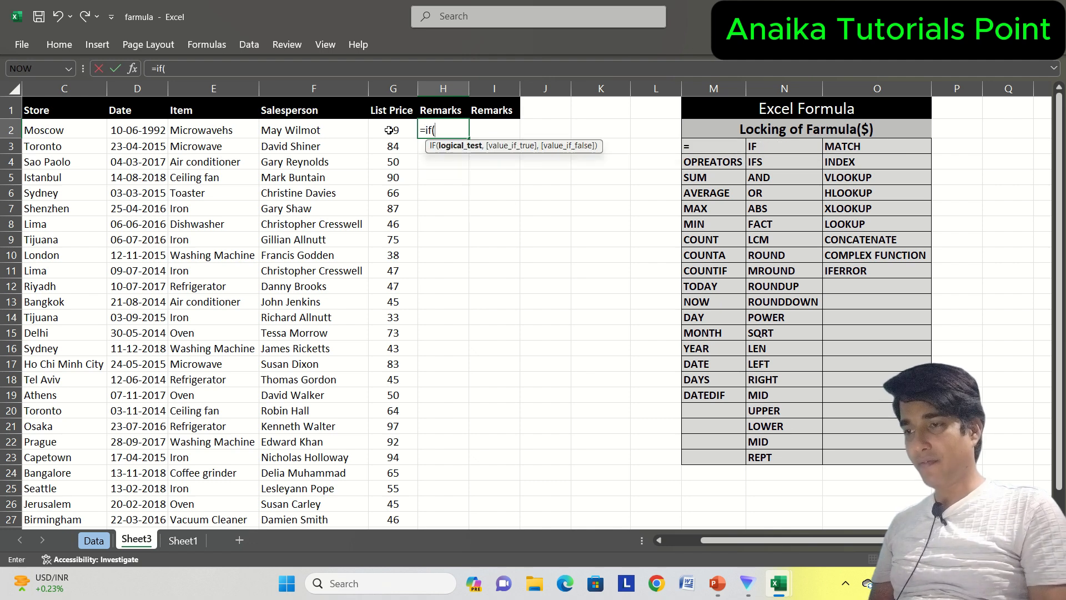
pyautogui.click(389, 130)
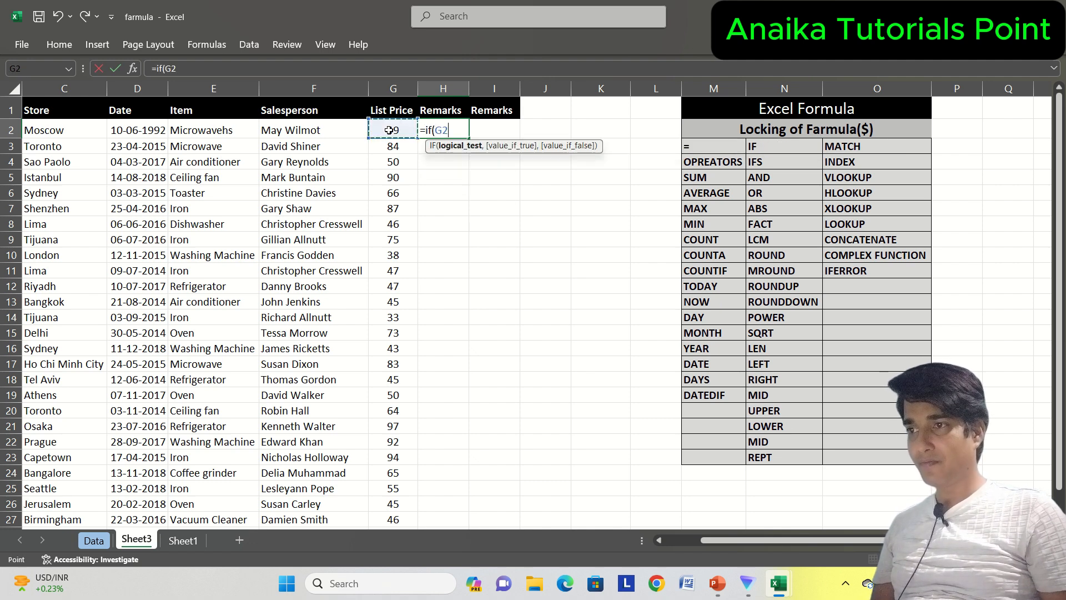
pyautogui.write('>')
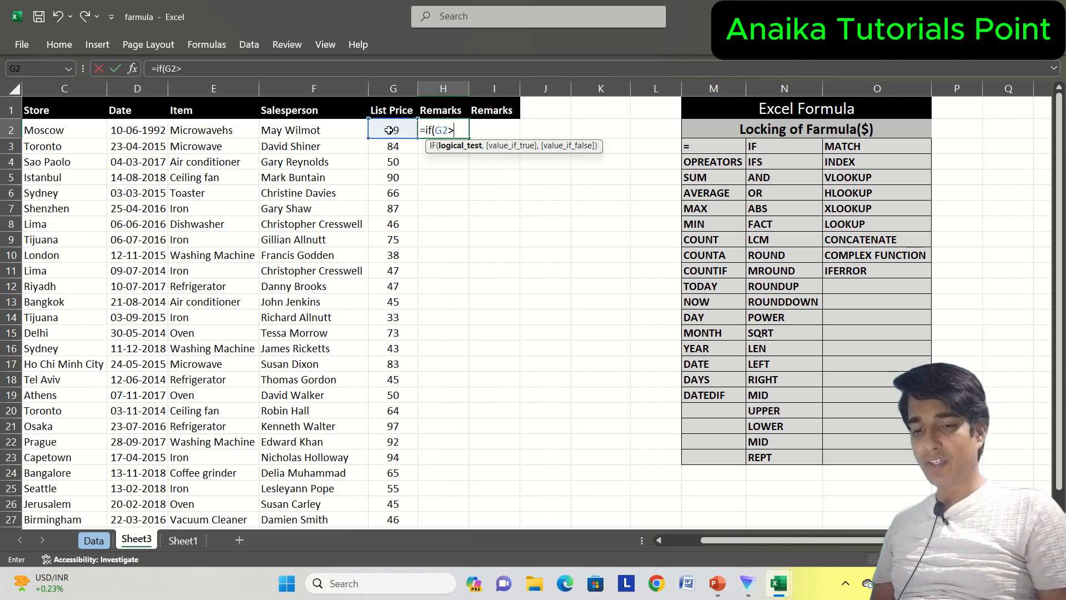
pyautogui.write('49')
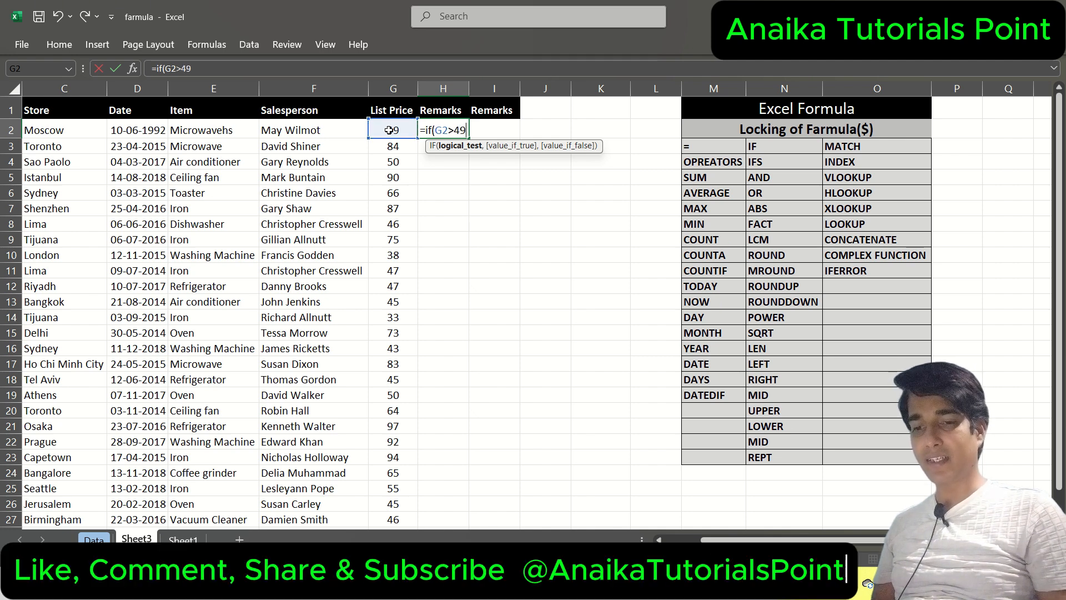
# Complete the IF formula in H2 with "Good" as the value if true and "Bad" as the value if false
pyautogui.write(',"')
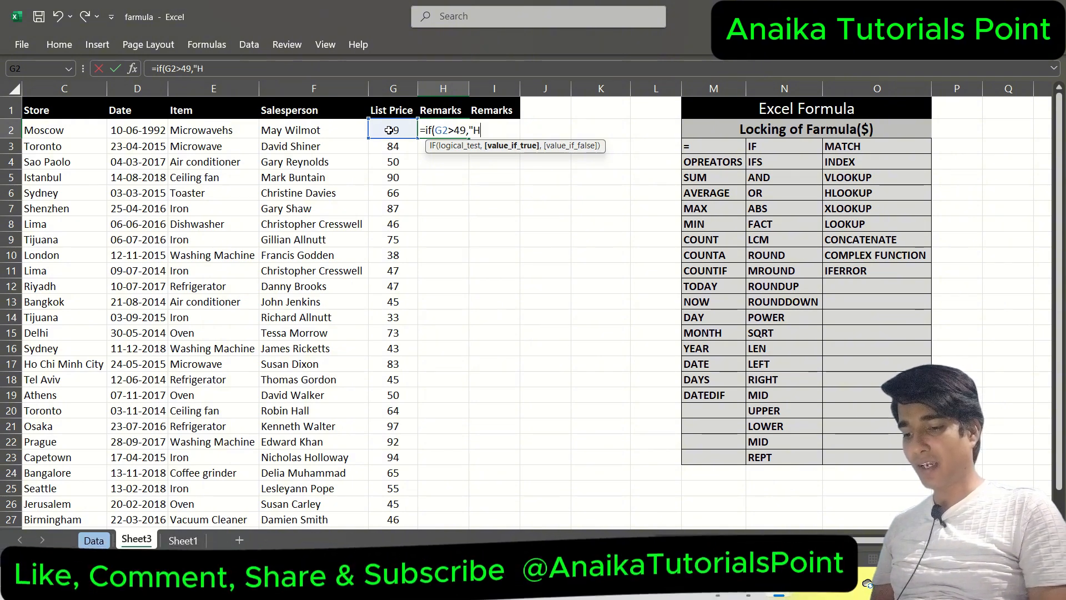
pyautogui.write('Good","')
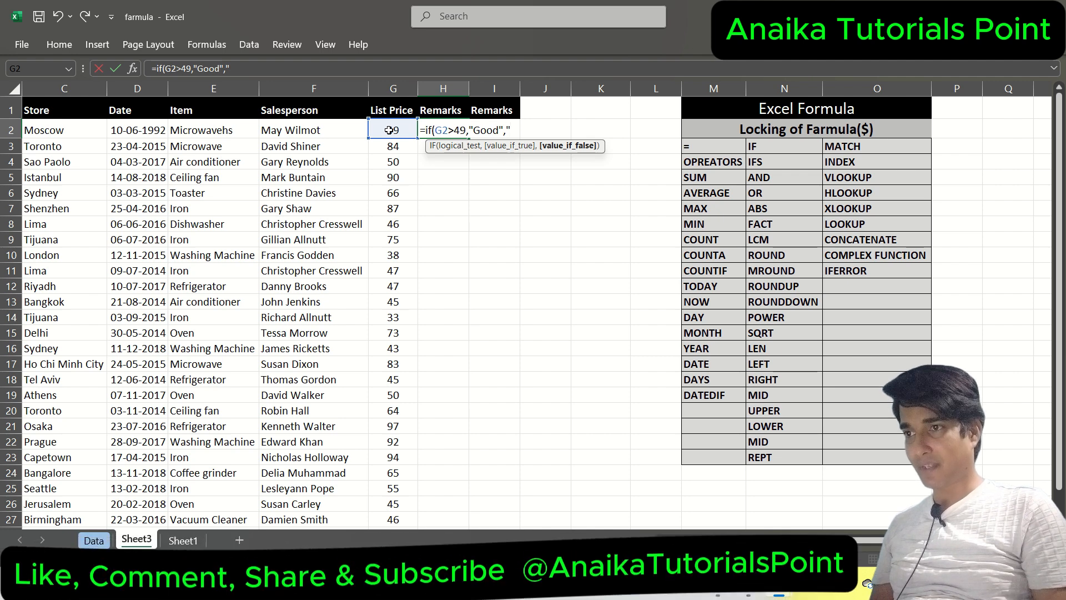
pyautogui.write('Bad')
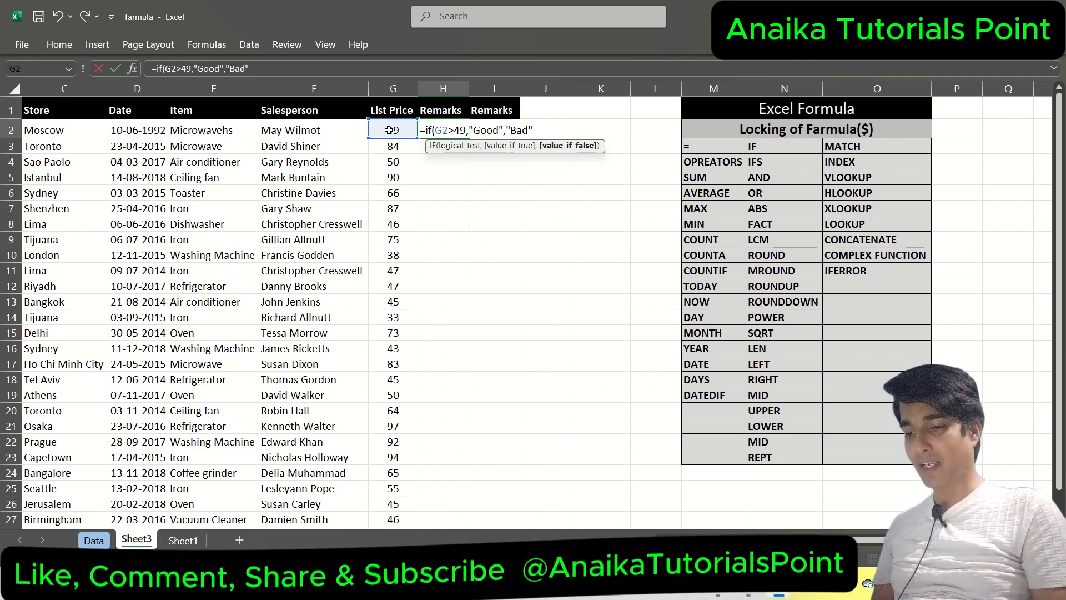
pyautogui.write('")')
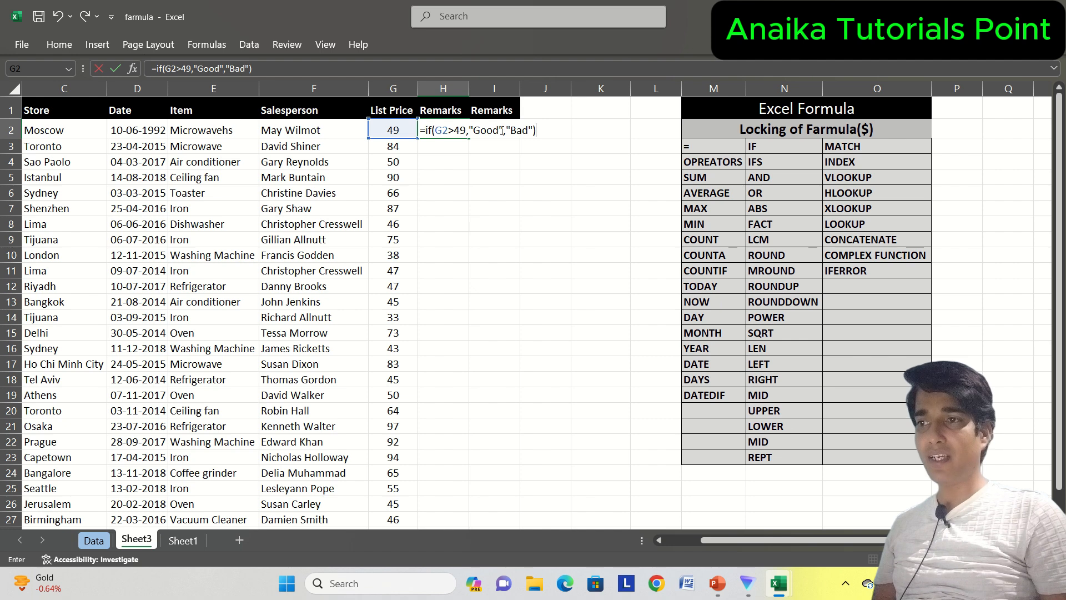
pyautogui.moveTo(498, 130); pyautogui.dragTo(474, 130)
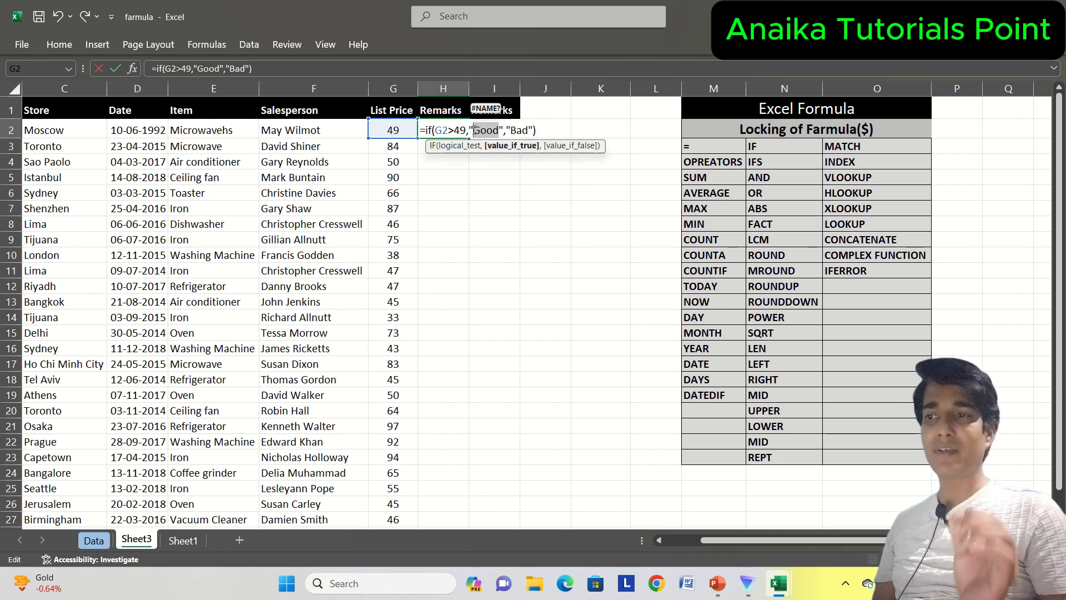
pyautogui.click(536, 130)
pyautogui.press('Return')
pyautogui.press('Up')
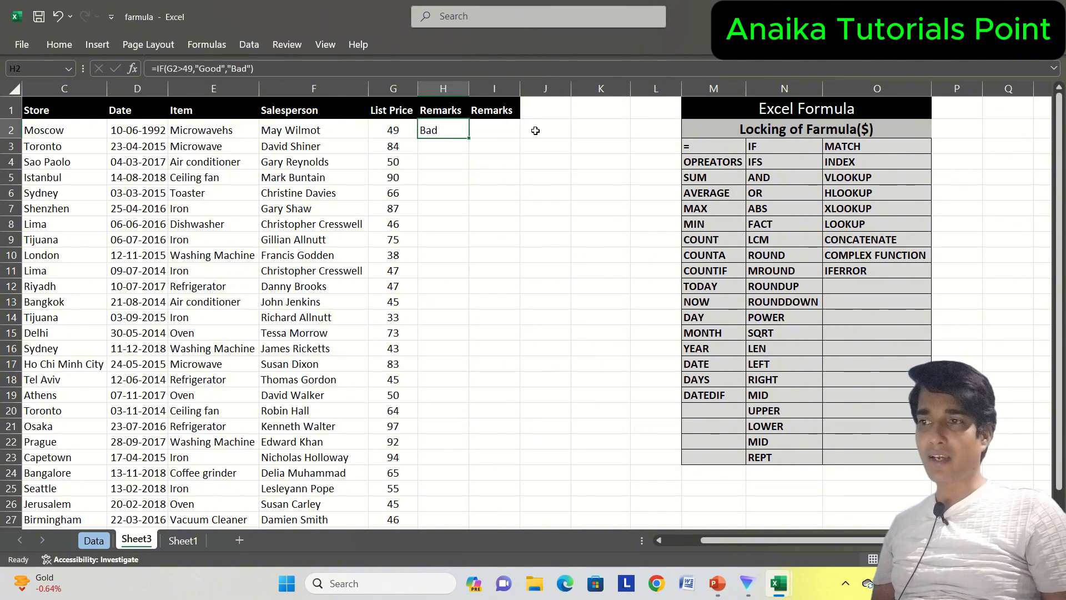
# Set the List Price in G2 to 50 to test the true case of the Remarks formula
pyautogui.press('Left')
pyautogui.write('50')
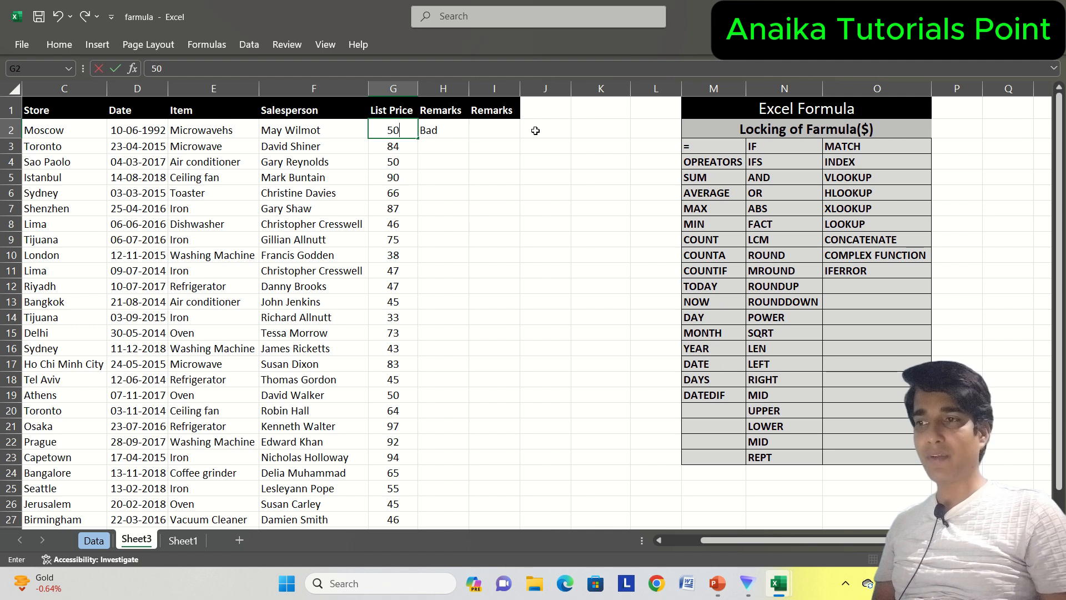
pyautogui.press('Return')
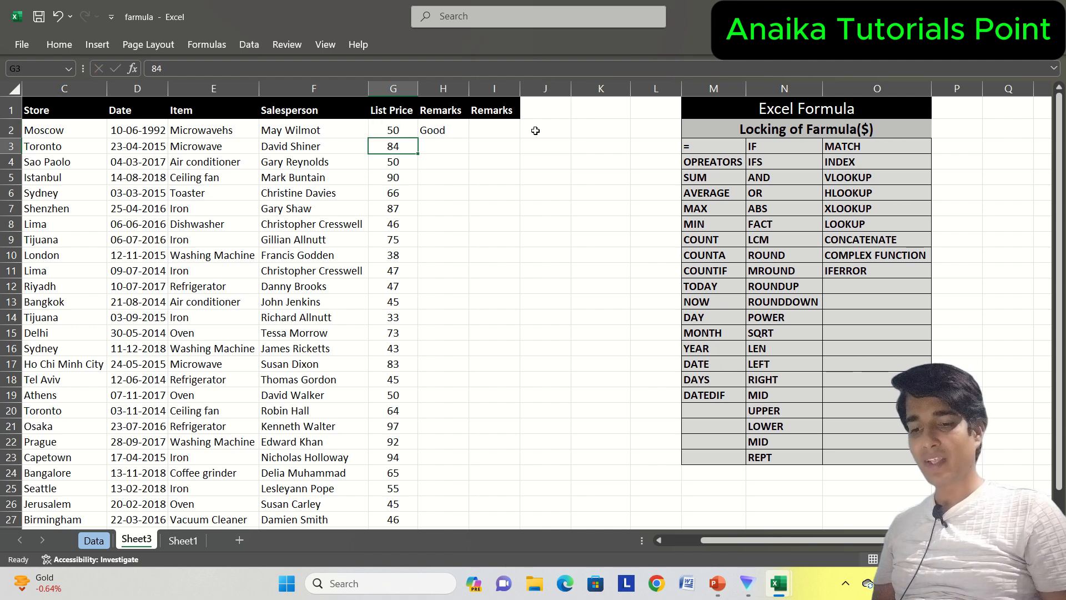
# Fill the IF formula from H2 down the Remarks column to the last data row
pyautogui.press('Left')
pyautogui.press('Right')
pyautogui.press('Right')
pyautogui.press('Up')
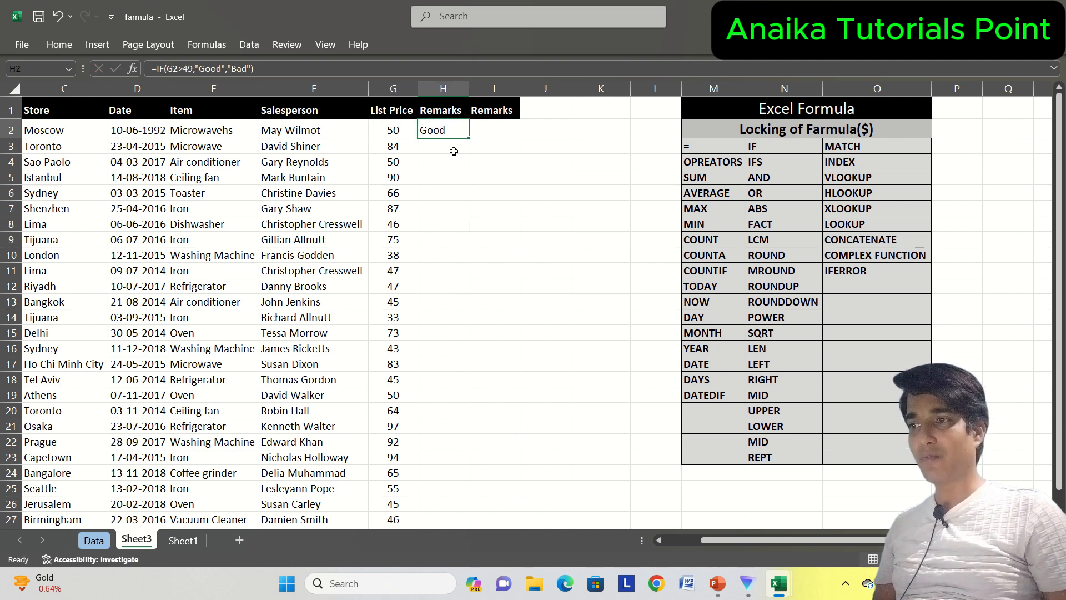
pyautogui.doubleClick(469, 138)
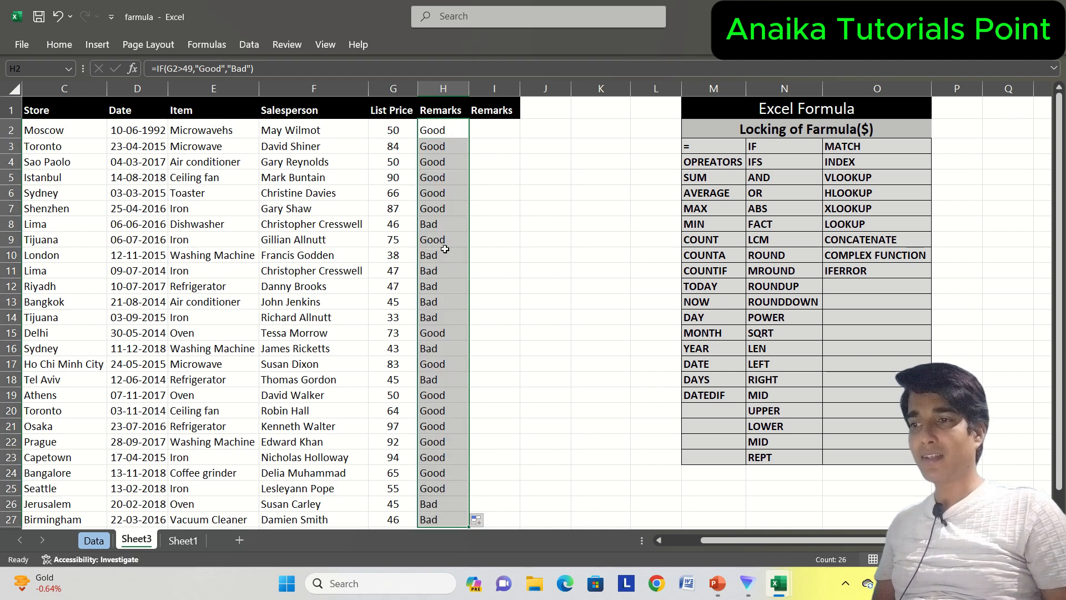
pyautogui.click(445, 250)
pyautogui.hotkey('ctrl', 'Up')
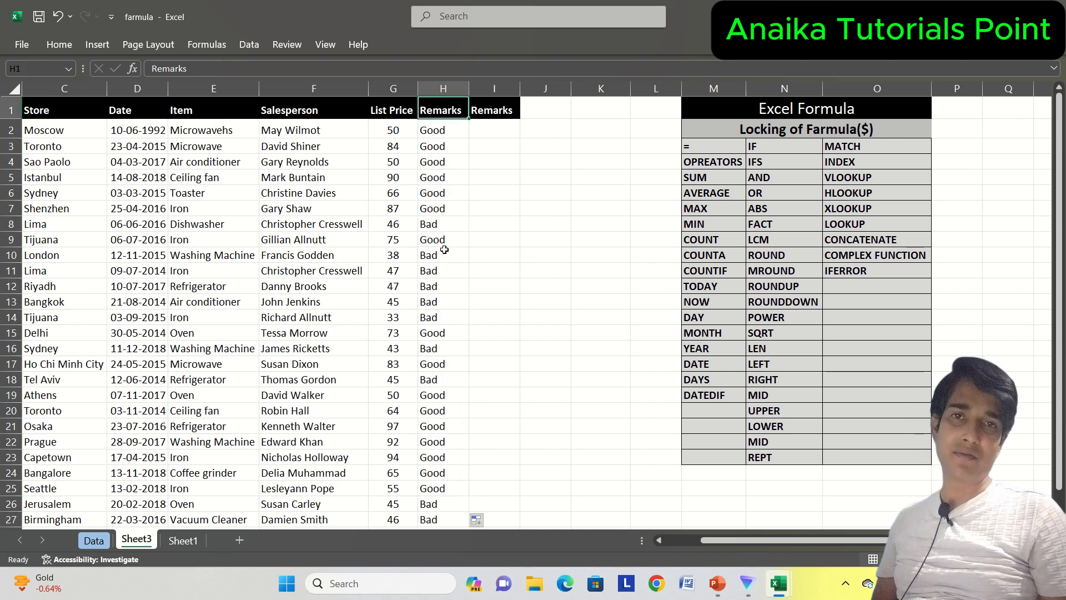
# Clear all the Remarks formulas from H2 down to H27, keeping the header
pyautogui.press('Down')
pyautogui.press('Down')
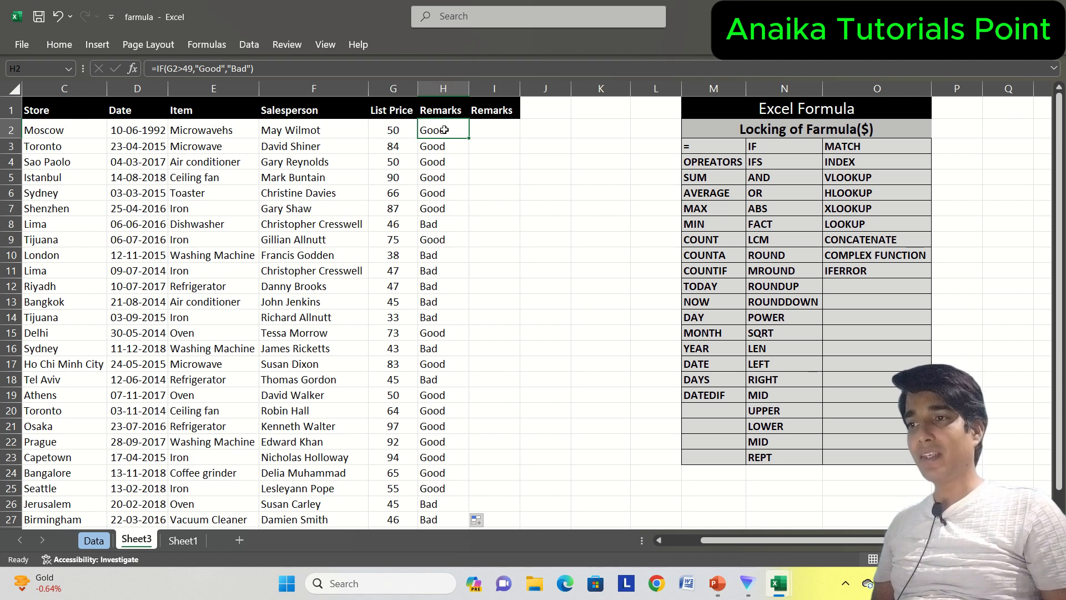
pyautogui.hotkey('ctrl', 'shift', 'Down')
pyautogui.press('Delete')
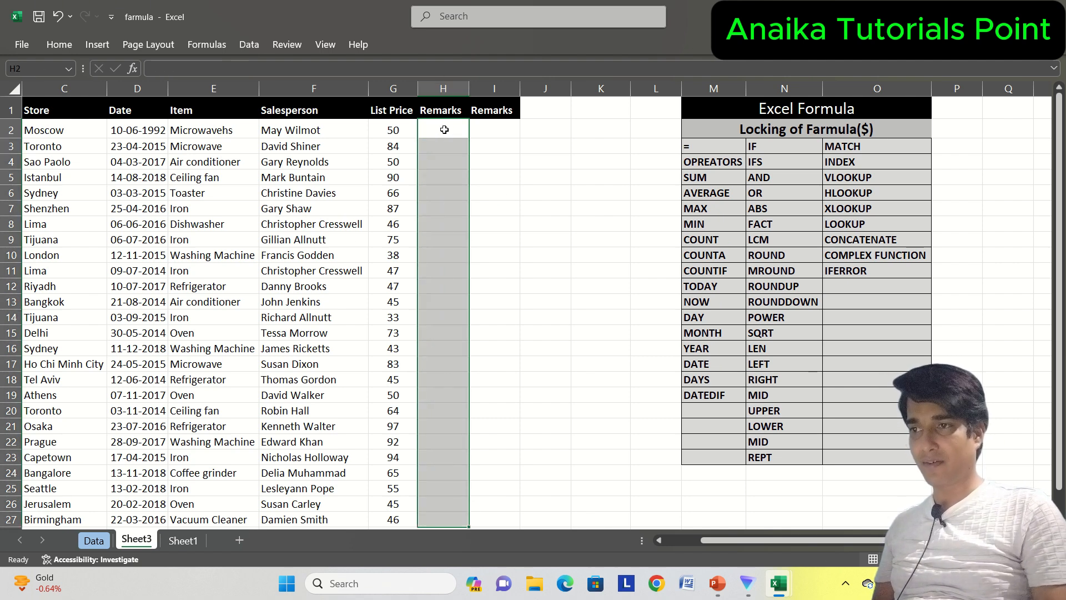
# Begin a new IF formula in H2 with a logical test for G2 being greater than 60
pyautogui.click(444, 129)
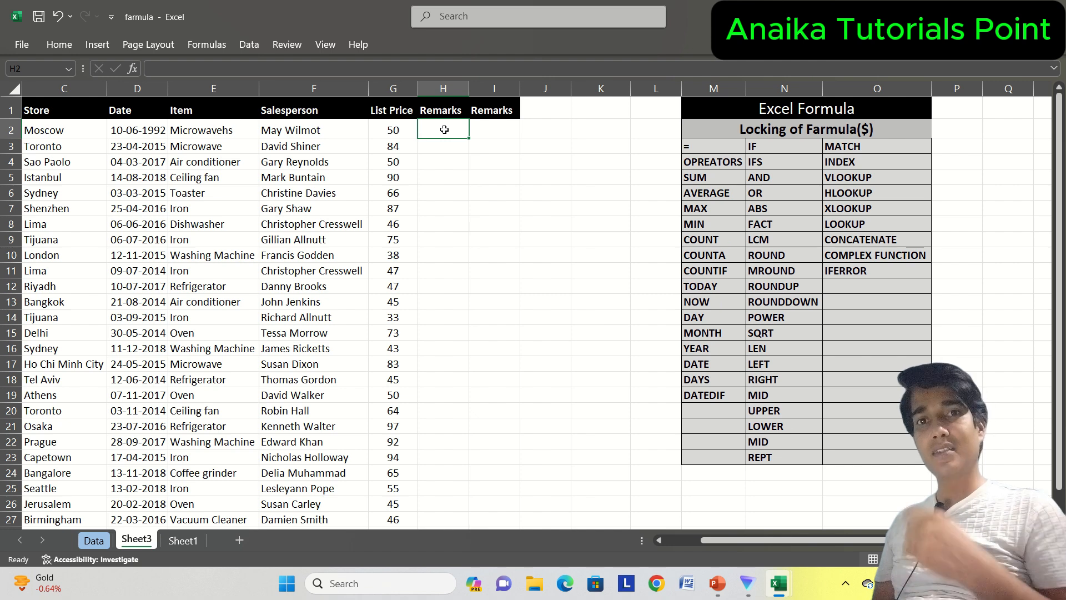
pyautogui.write('s')
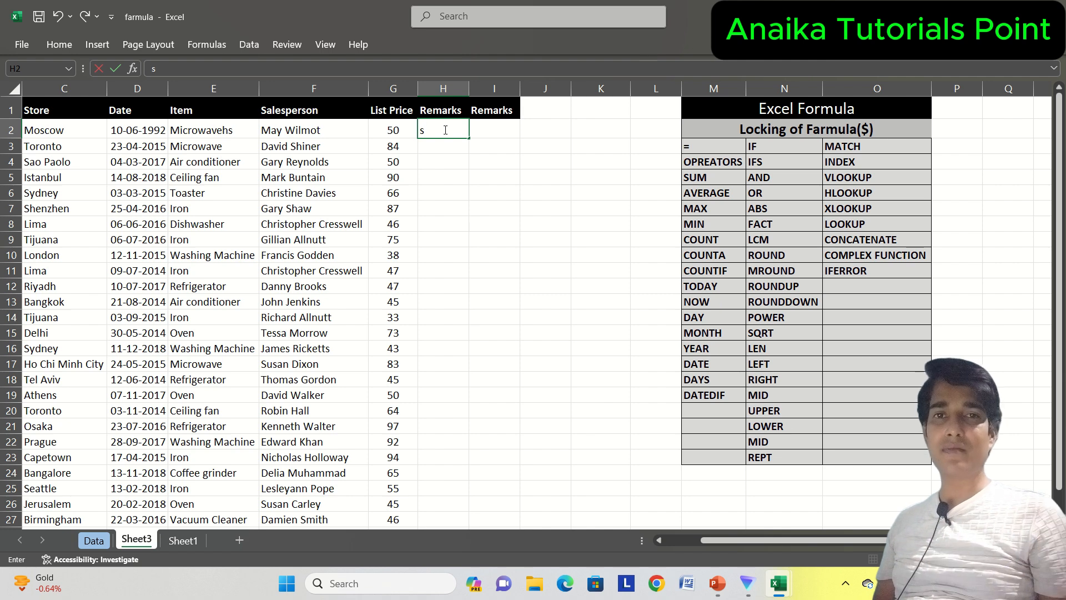
pyautogui.hotkey('ctrl', 'Return')
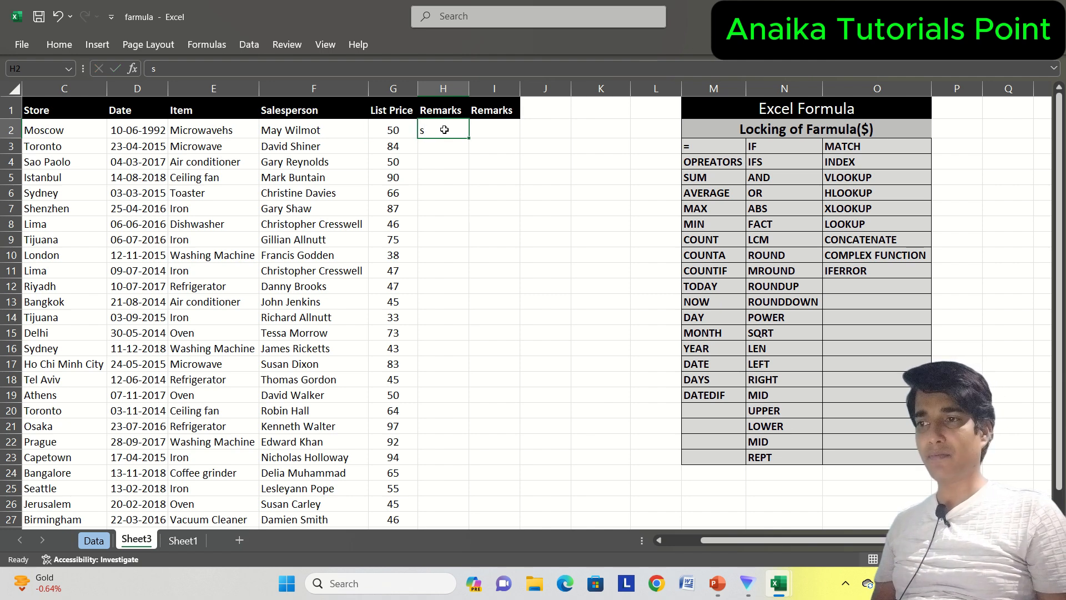
pyautogui.write('=')
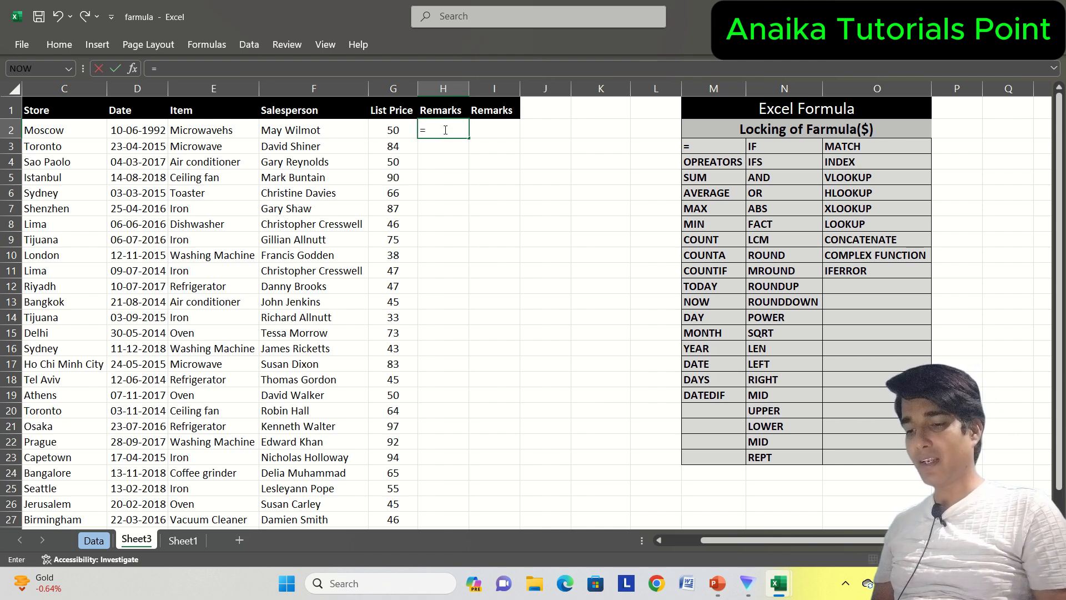
pyautogui.write('if(')
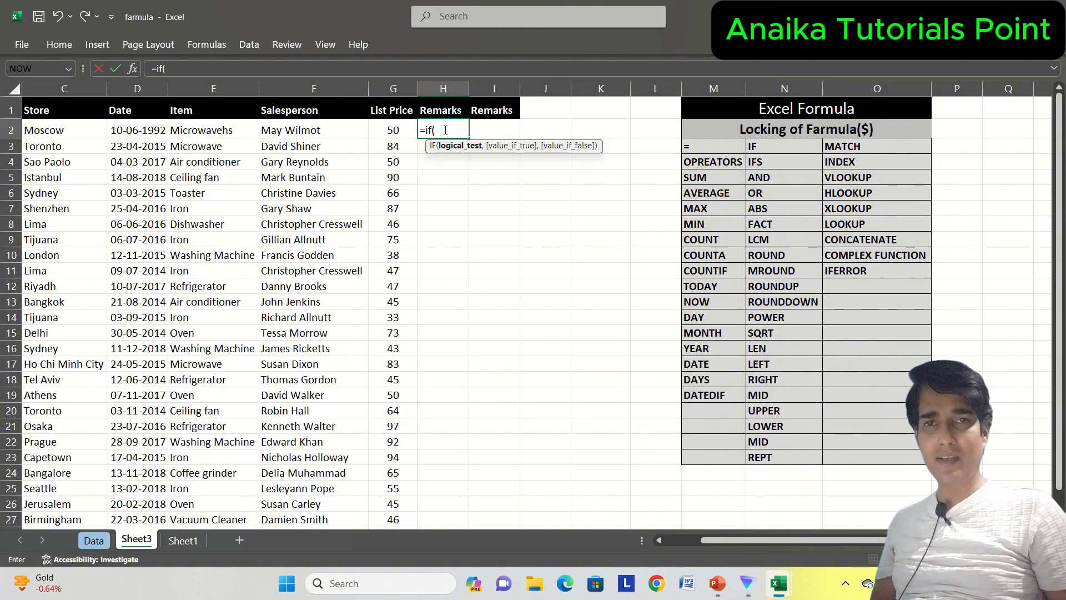
pyautogui.click(391, 130)
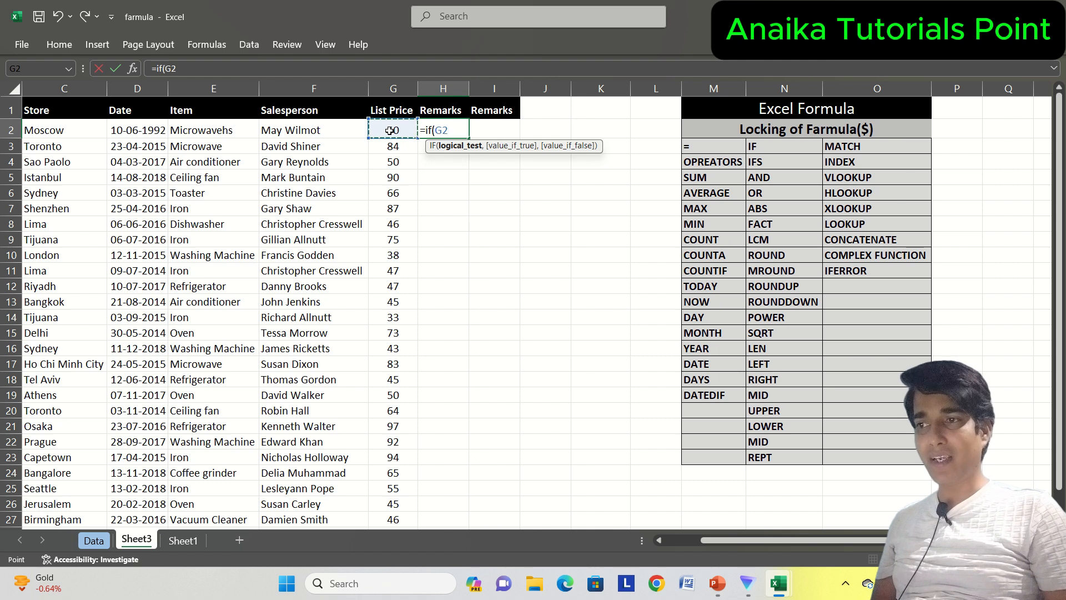
pyautogui.write('>')
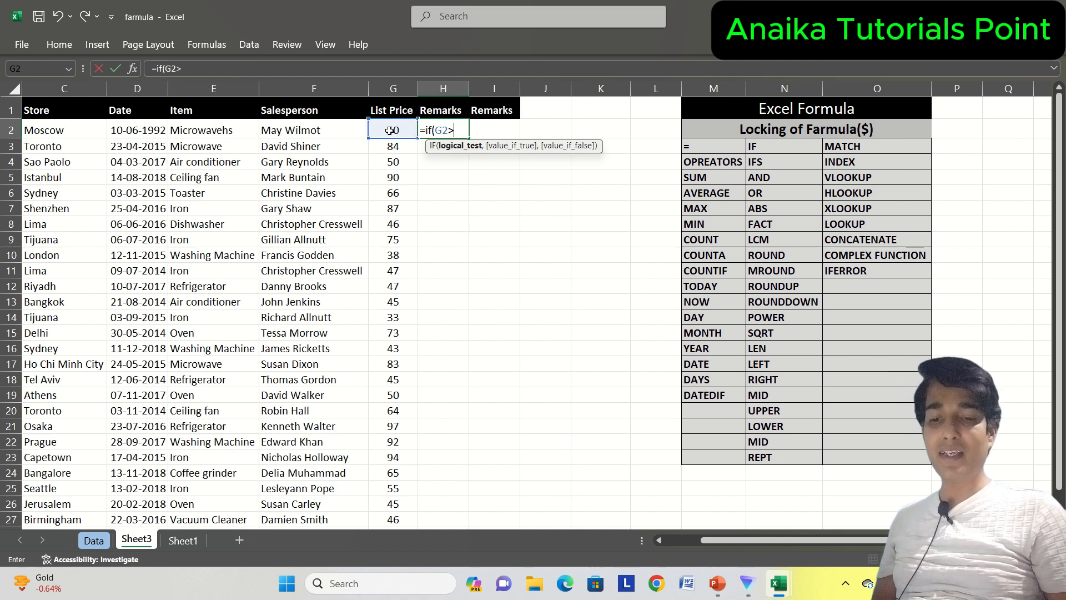
pyautogui.write('60')
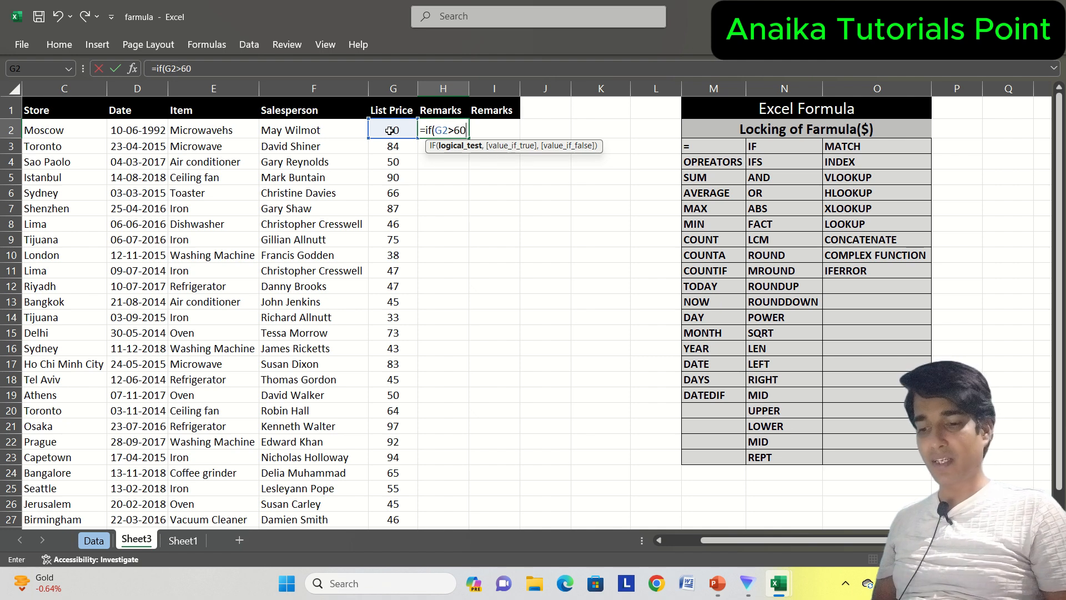
# Add "Better" as the value-if-true result of the IF formula in H2 and continue to its value-if-false argument
pyautogui.write(',')
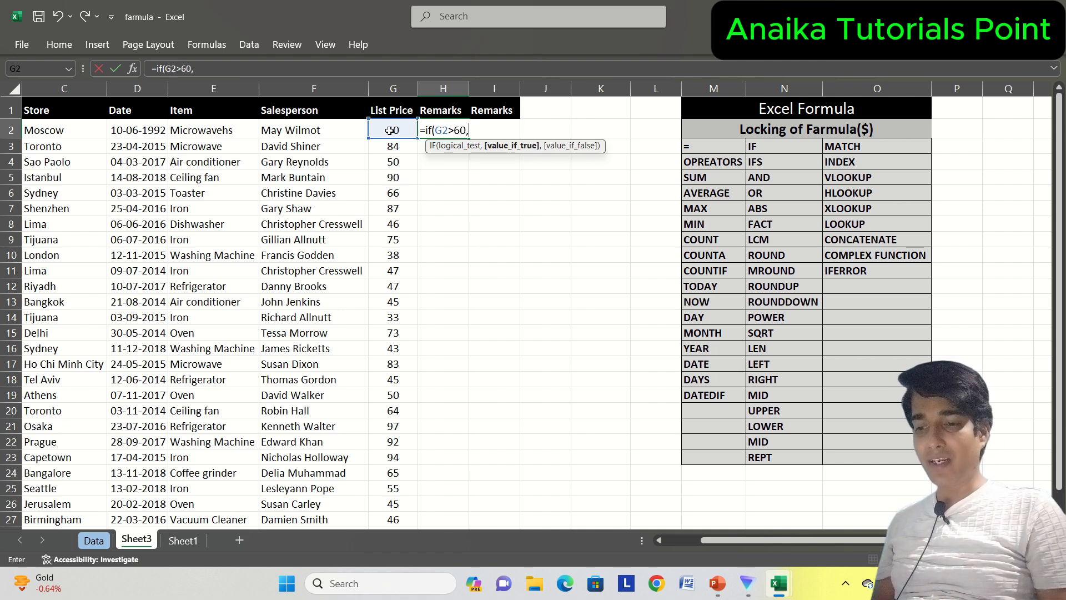
pyautogui.write('"')
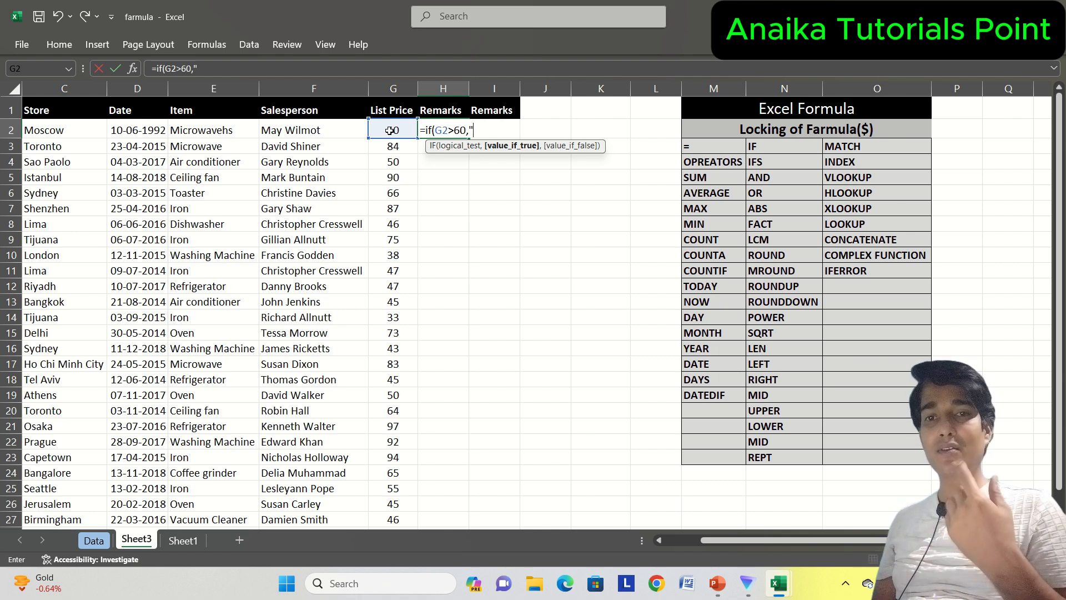
pyautogui.write('Better')
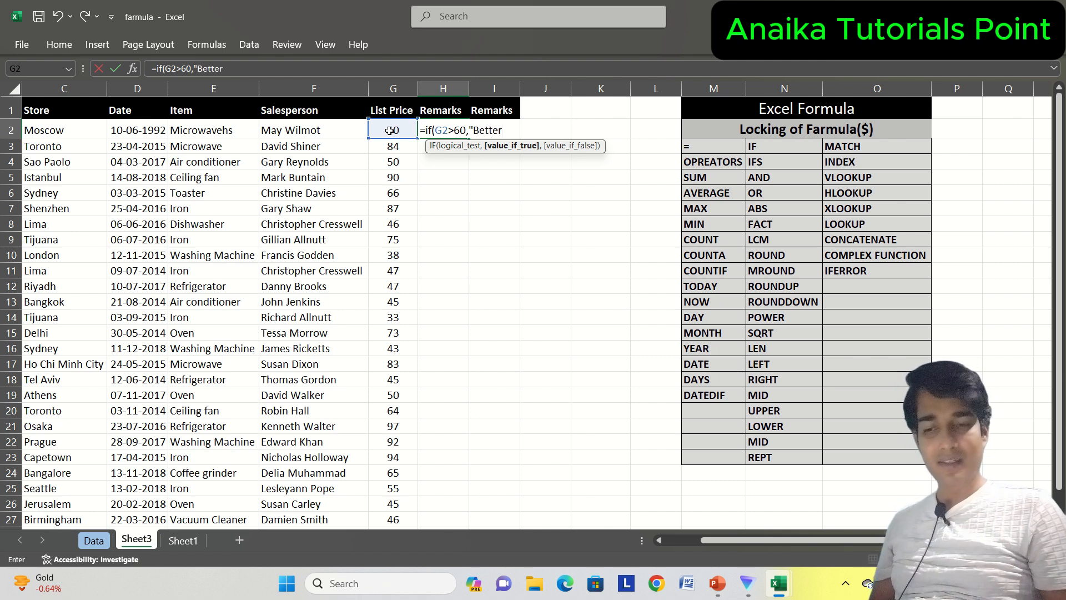
pyautogui.write('",')
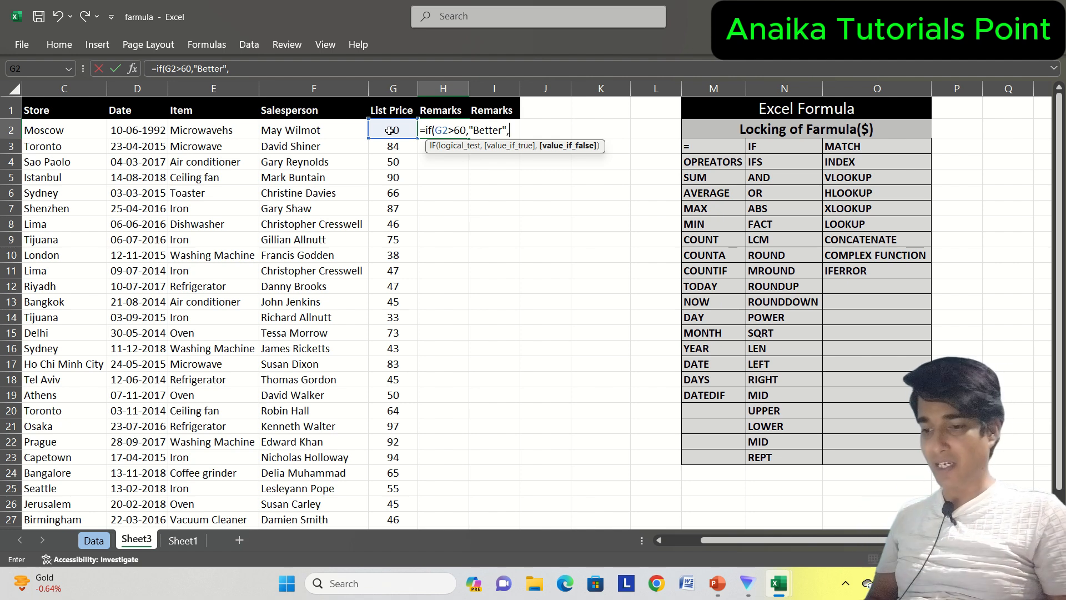
# Nest a second IF in the H2 formula's false argument that returns "Best" when G2 is greater than 40
pyautogui.write('if(')
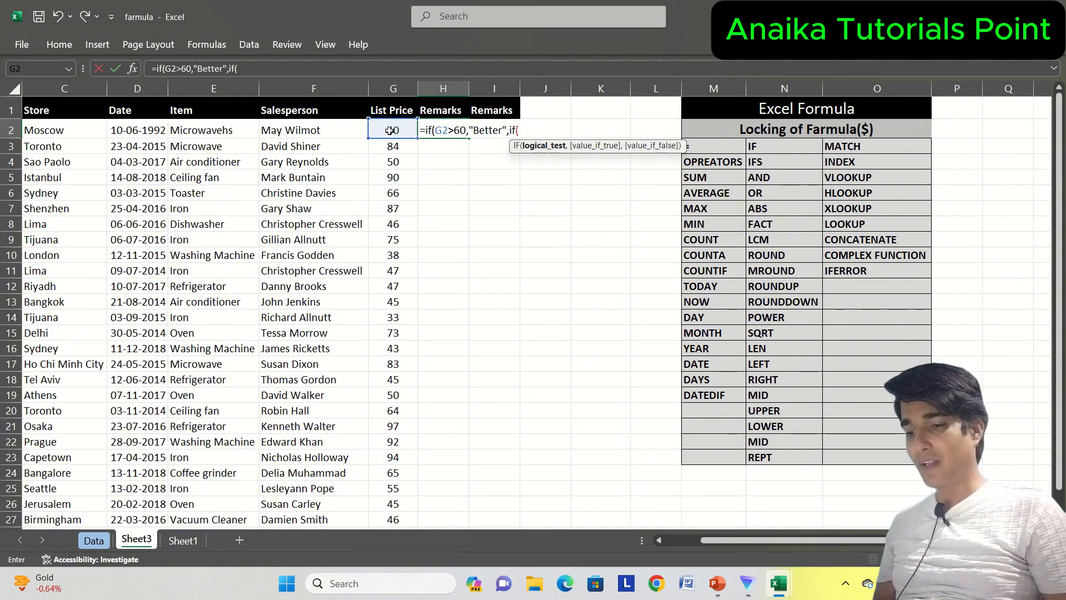
pyautogui.click(390, 130)
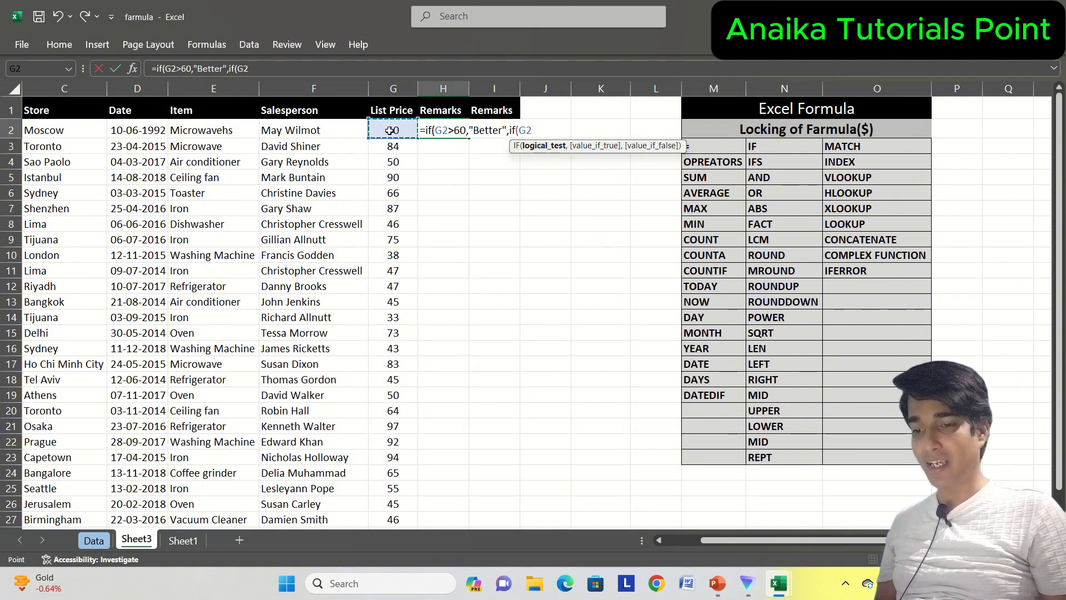
pyautogui.write('>')
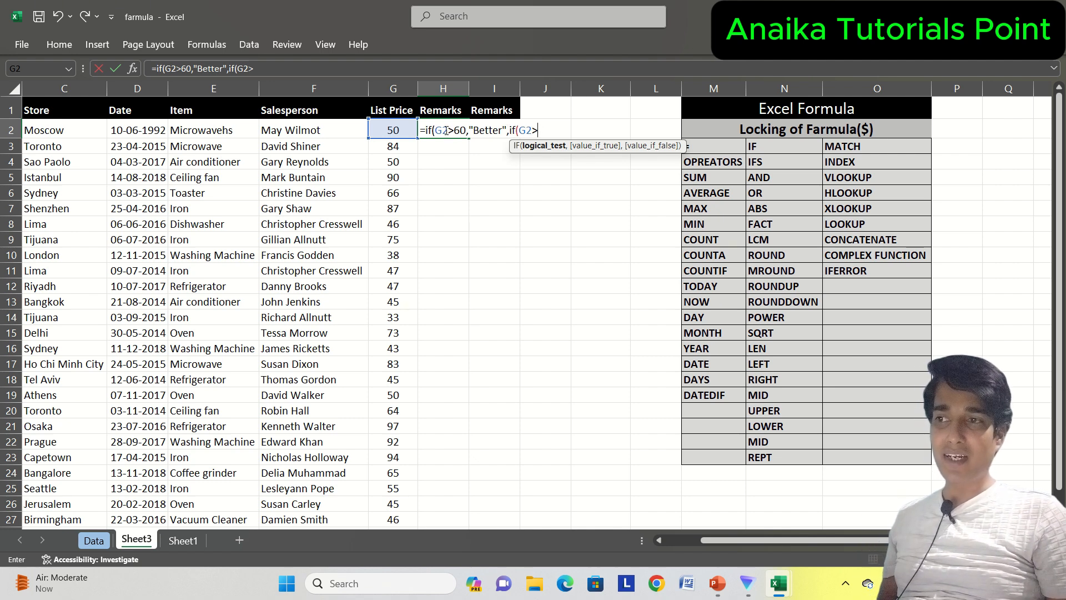
pyautogui.moveTo(436, 130); pyautogui.dragTo(465, 128)
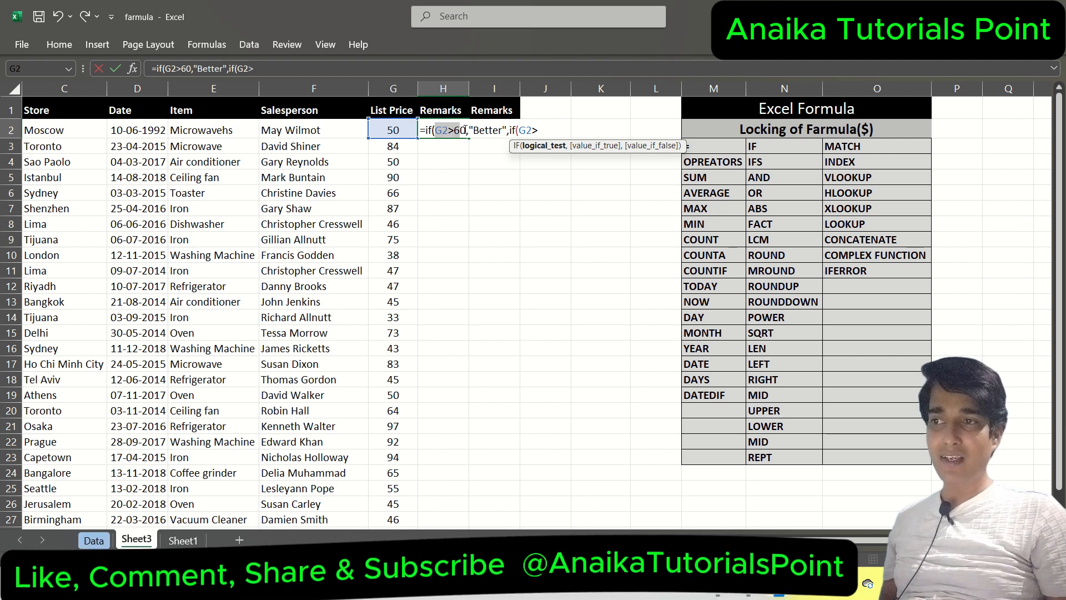
pyautogui.click(486, 129)
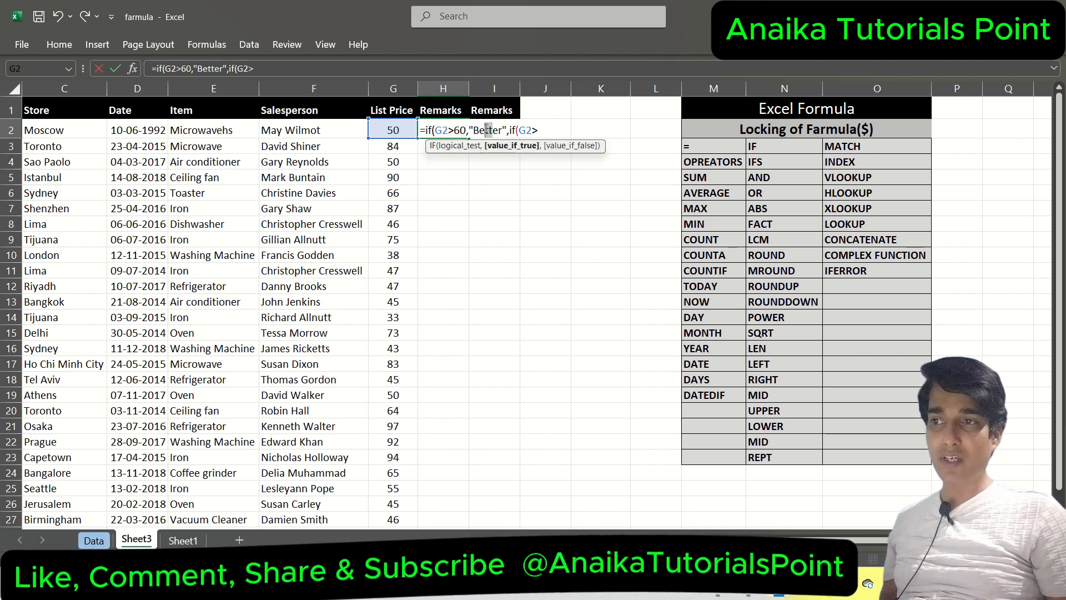
pyautogui.click(535, 130)
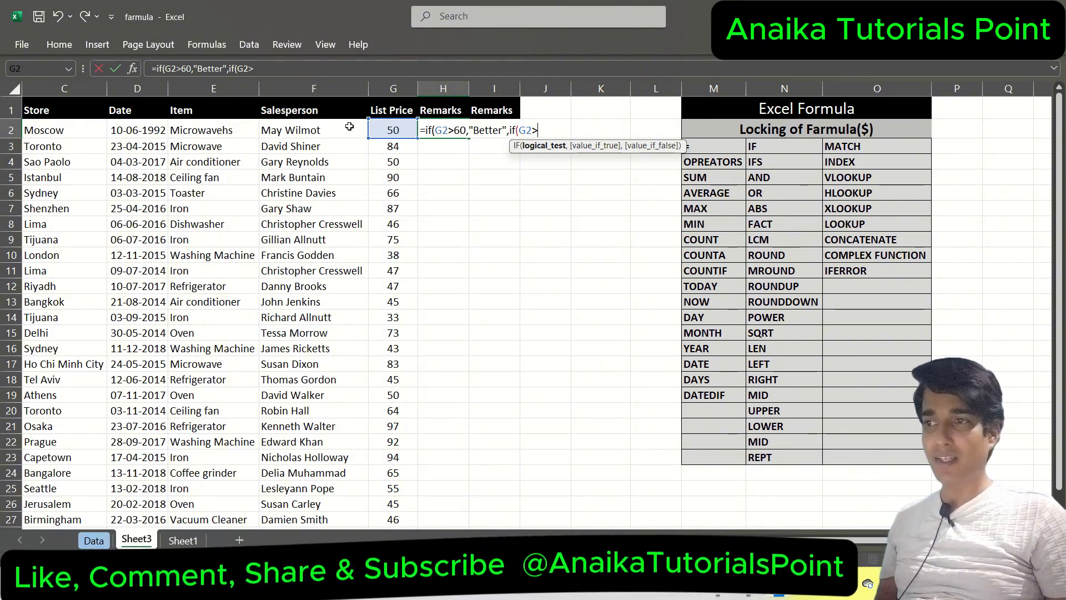
pyautogui.moveTo(553, 1)
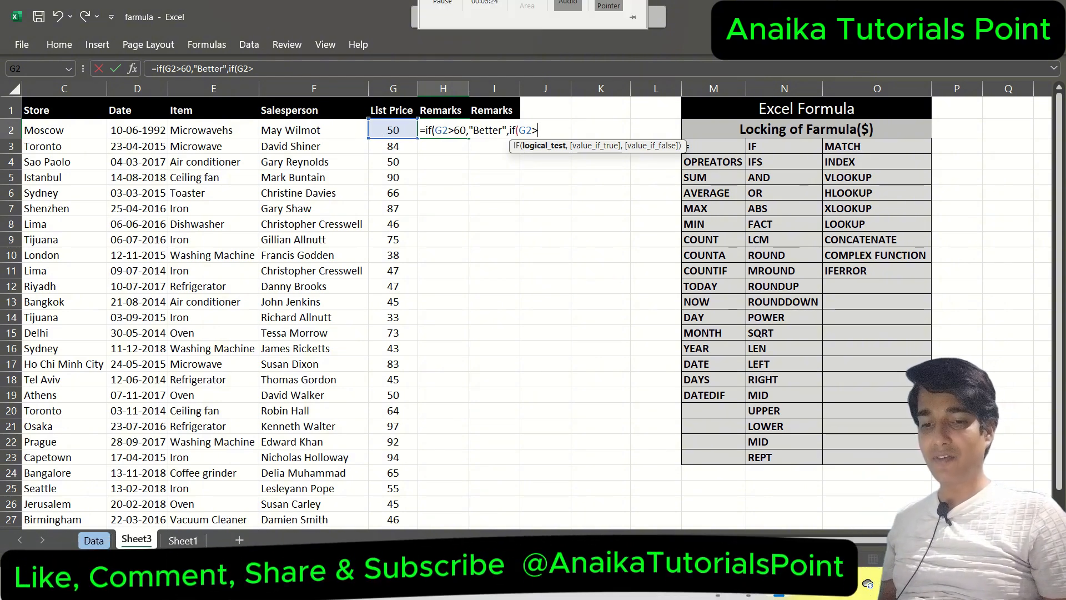
pyautogui.write('40')
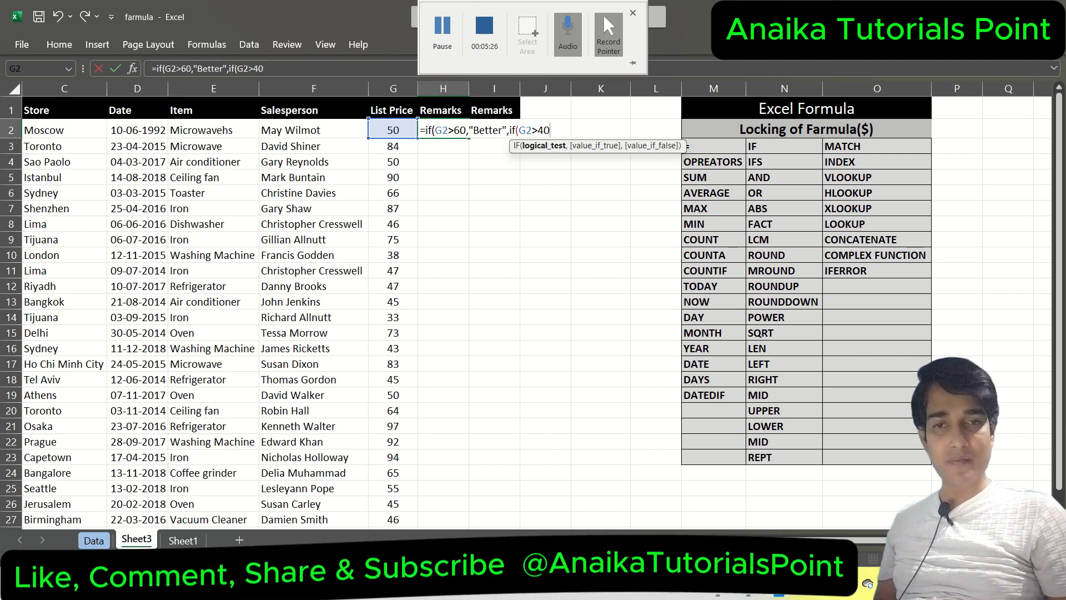
pyautogui.write(',')
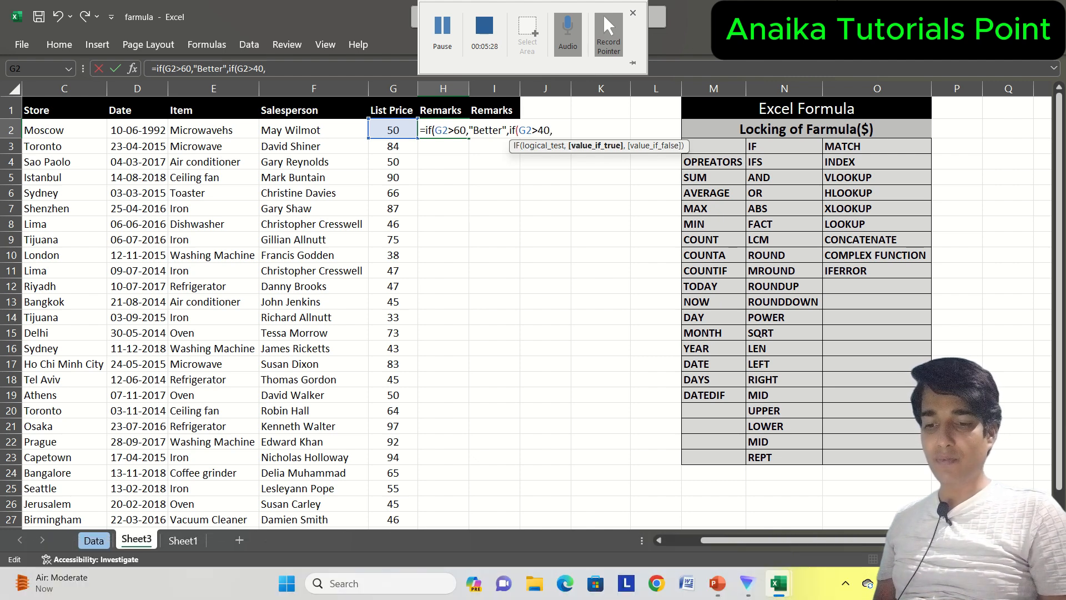
pyautogui.write('"Best"')
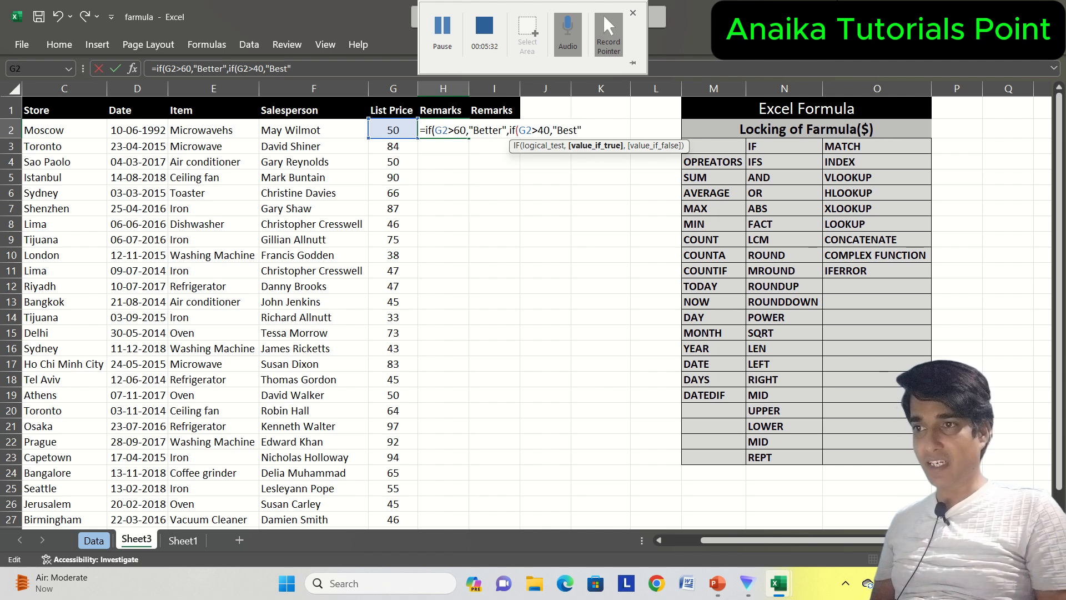
pyautogui.write(',')
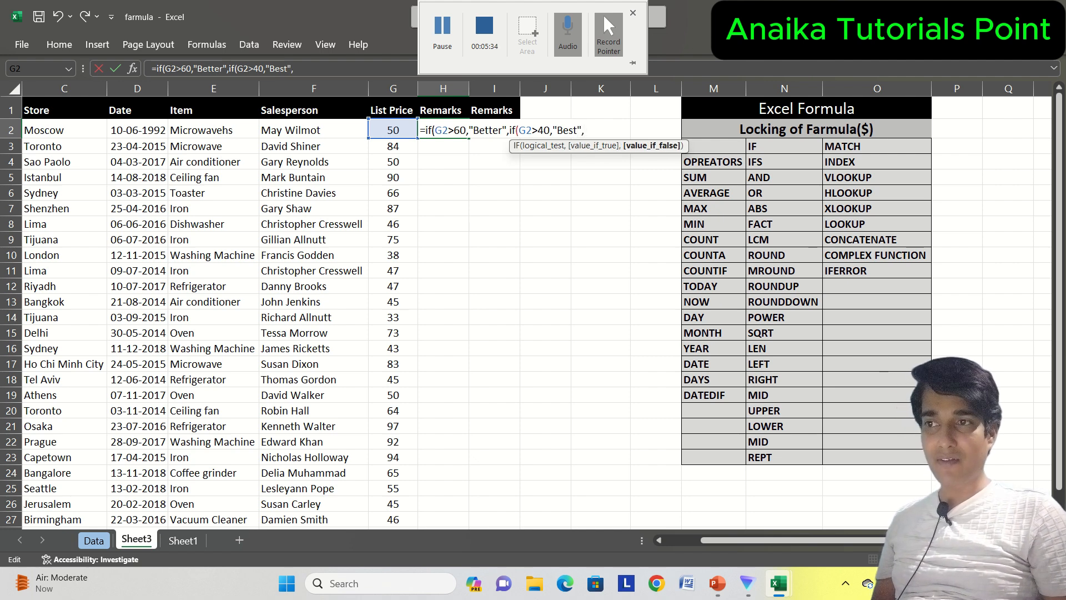
# Nest a third IF in the H2 formula that returns "Good" when G2 is greater than 20
pyautogui.write('s')
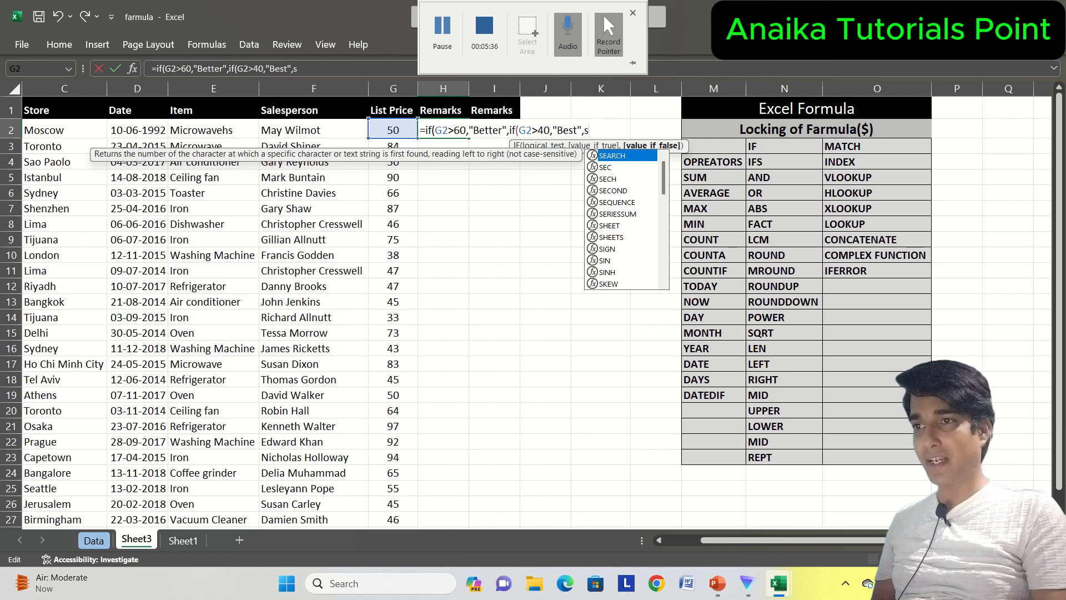
pyautogui.press('BackSpace')
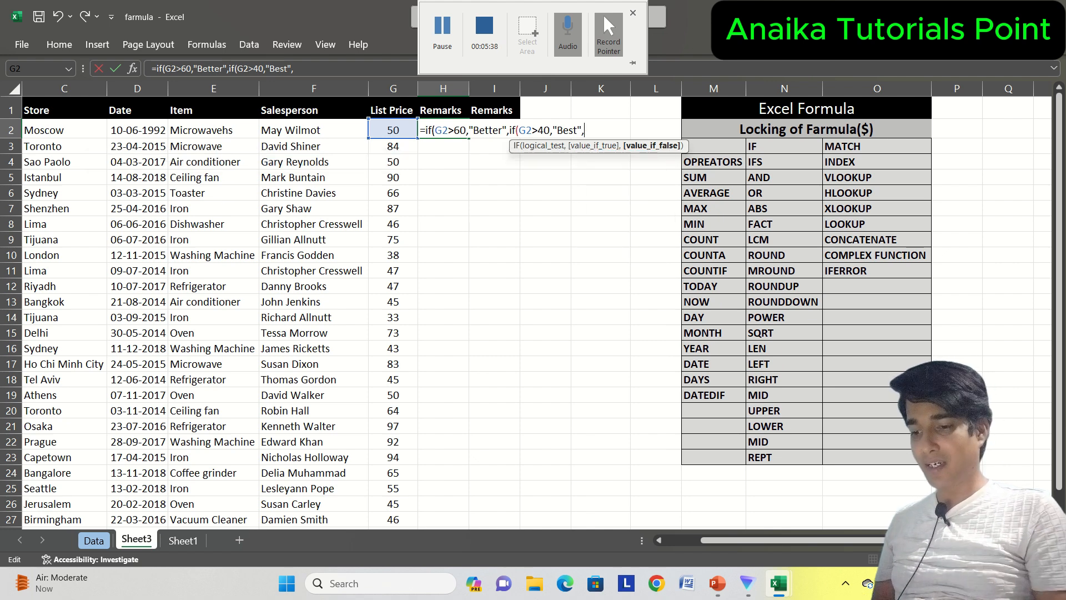
pyautogui.write('if(')
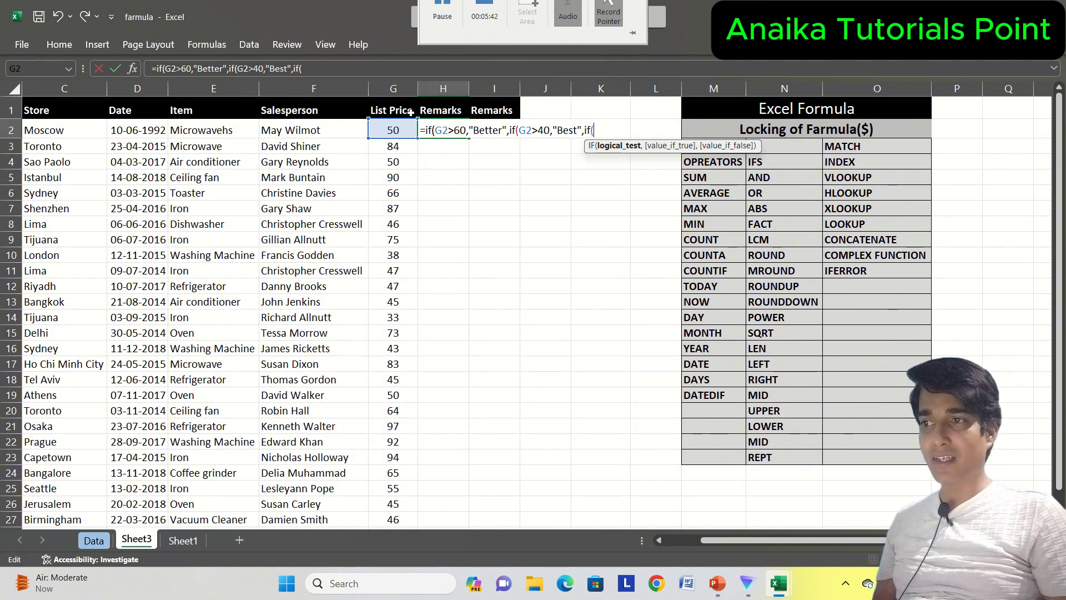
pyautogui.click(402, 127)
pyautogui.write('>')
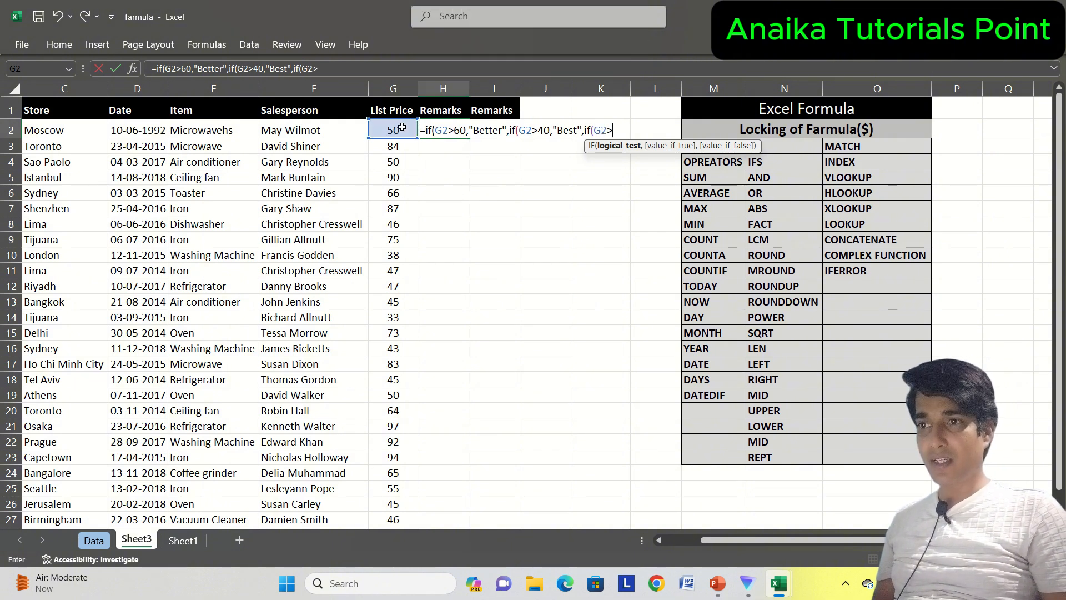
pyautogui.write('20')
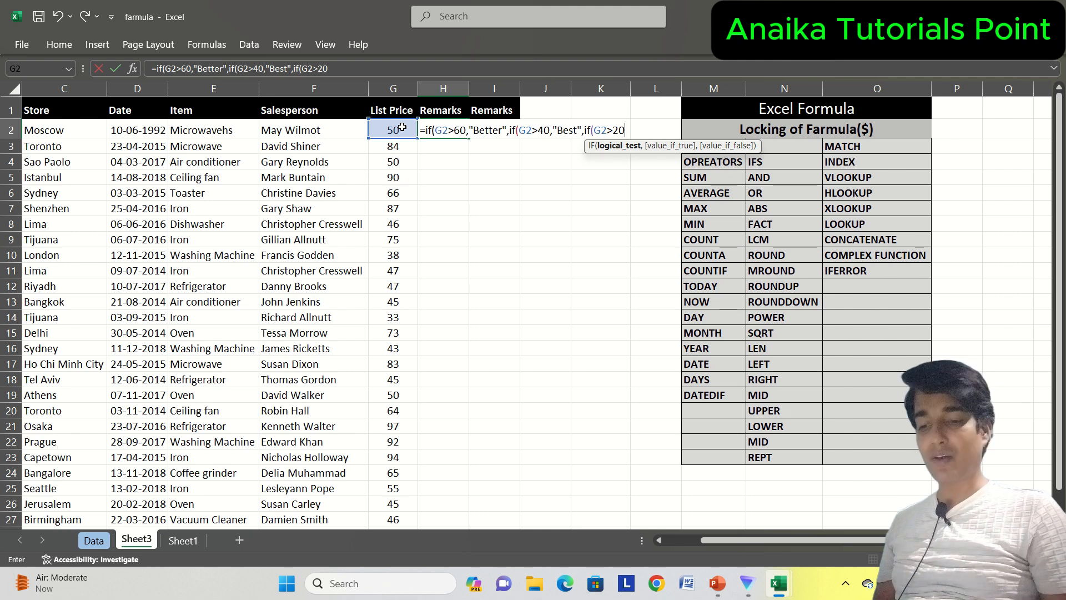
pyautogui.write(',"')
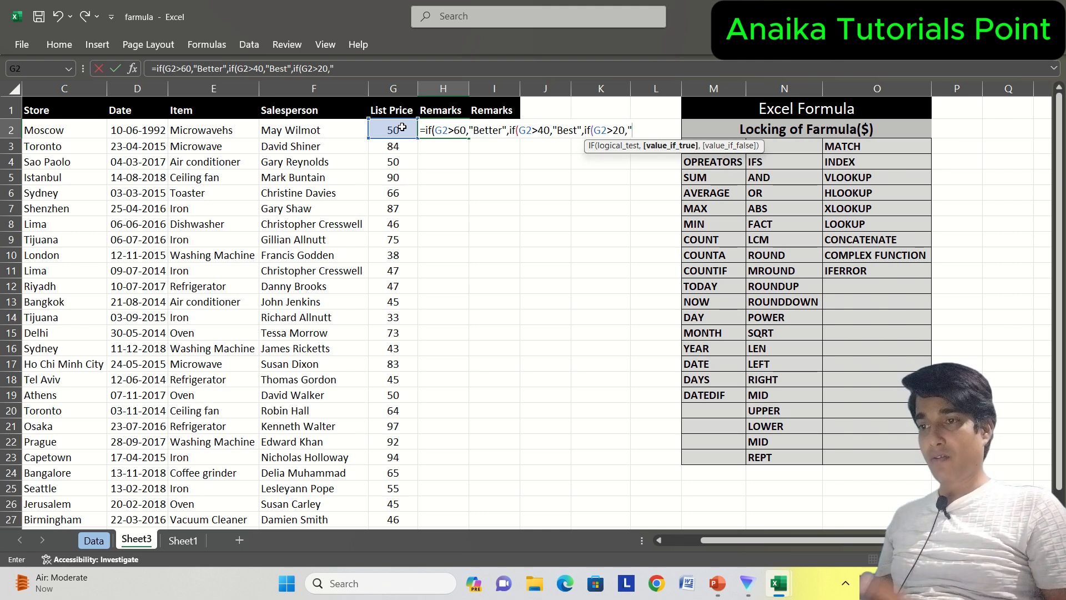
pyautogui.write('Good"')
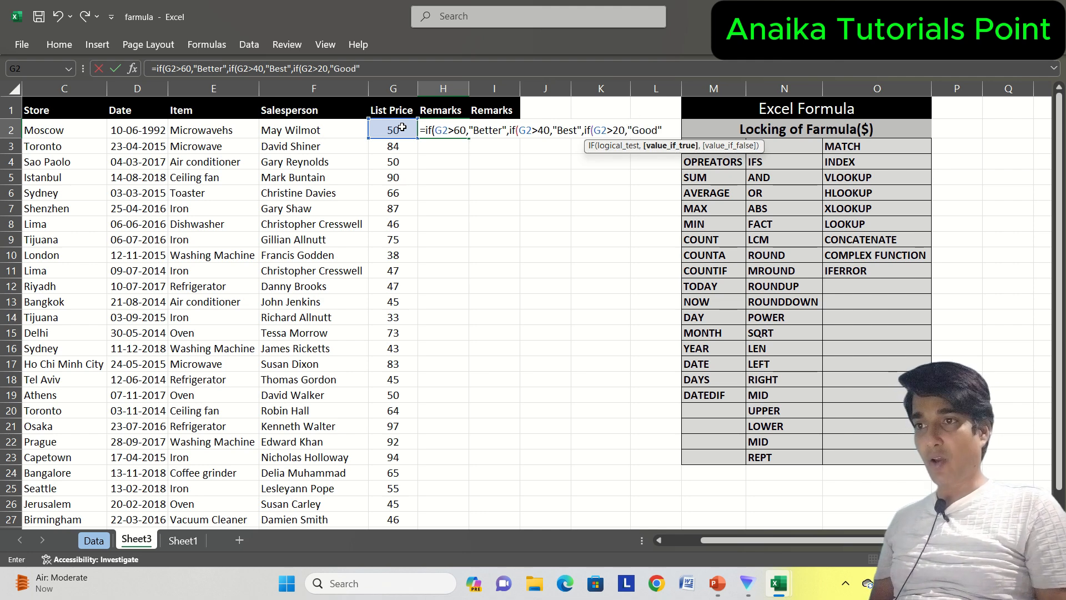
pyautogui.write(',')
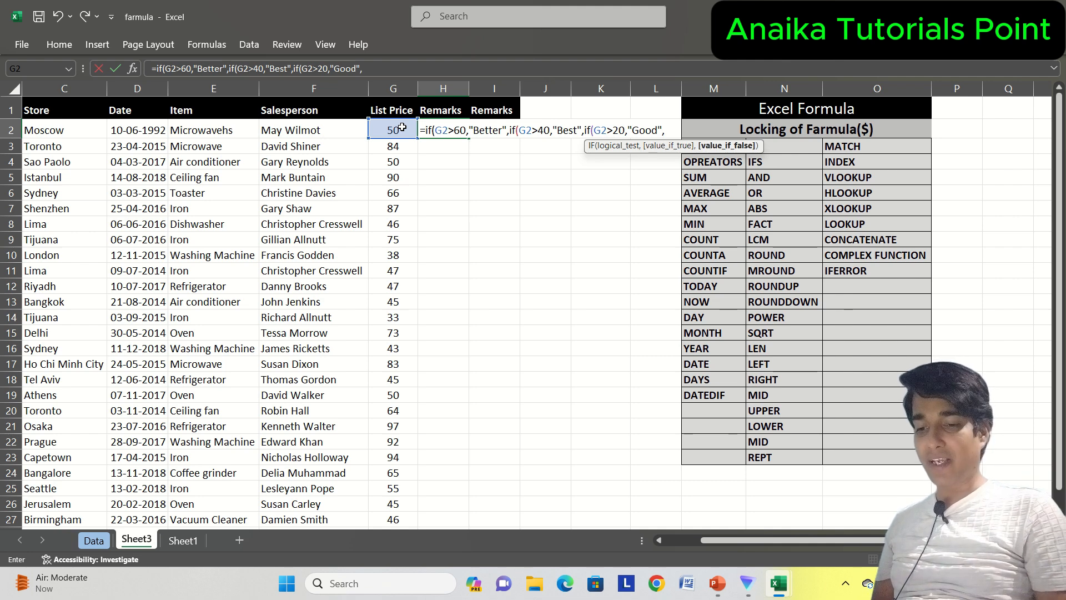
# Add "Bad" as the final false result, close all three nested IFs and enter the formula in H2
pyautogui.write('"Bad"')
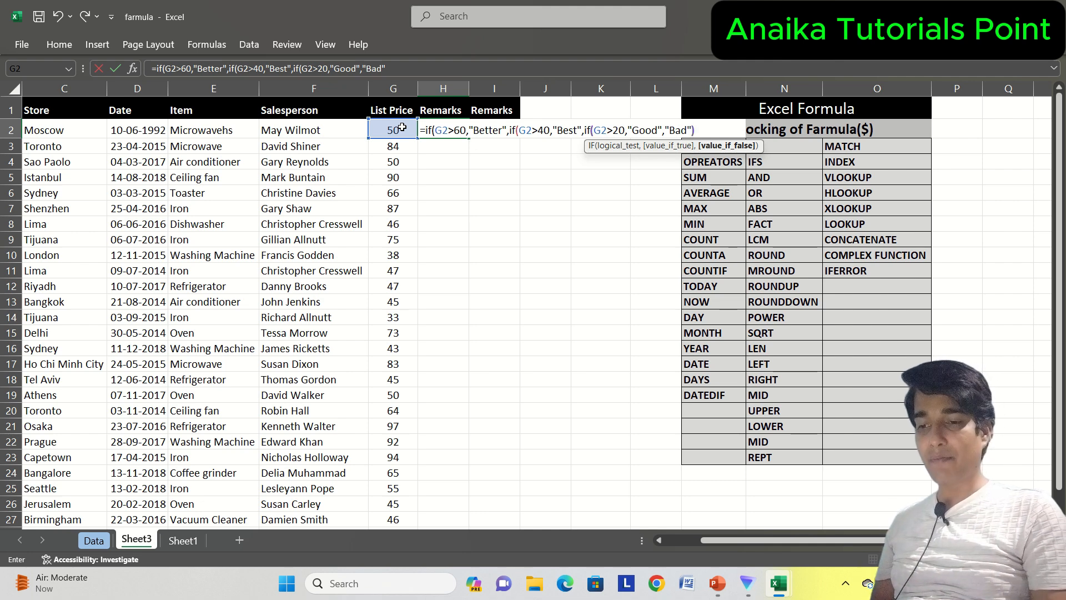
pyautogui.write(')')
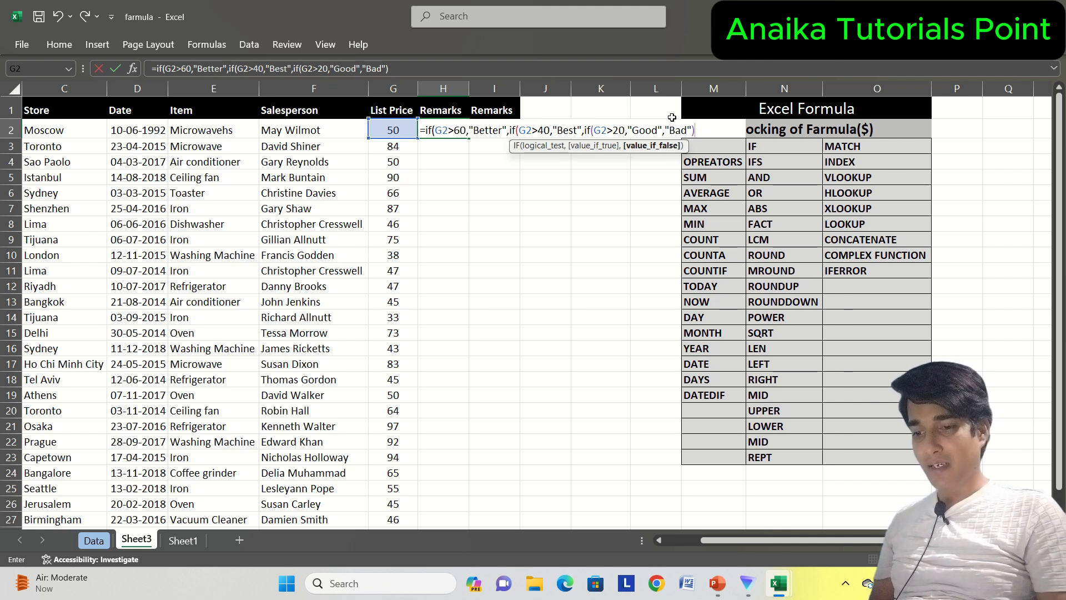
pyautogui.write(')')
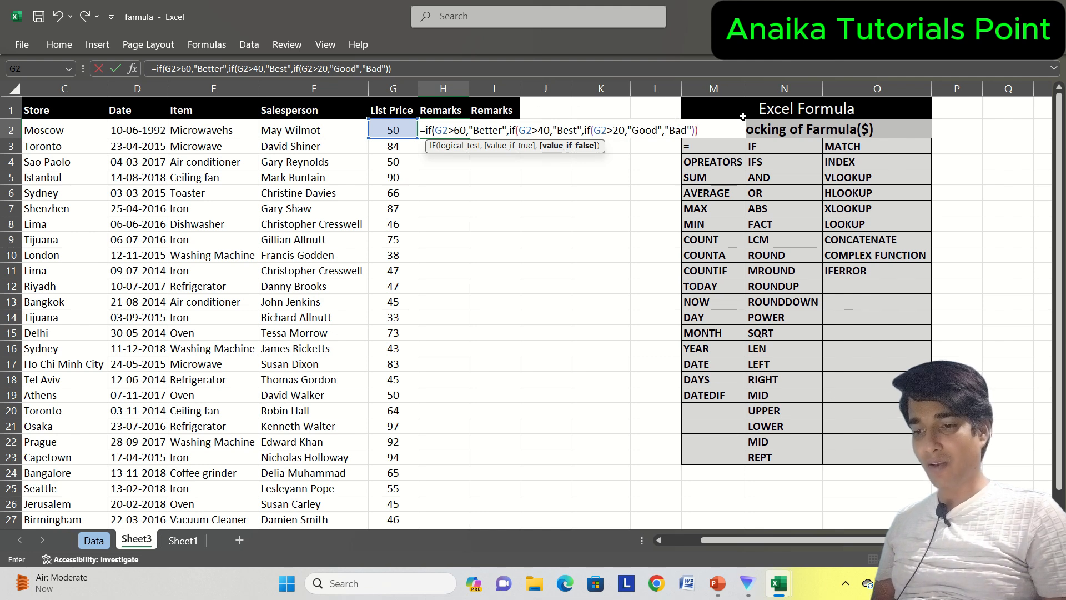
pyautogui.write(')')
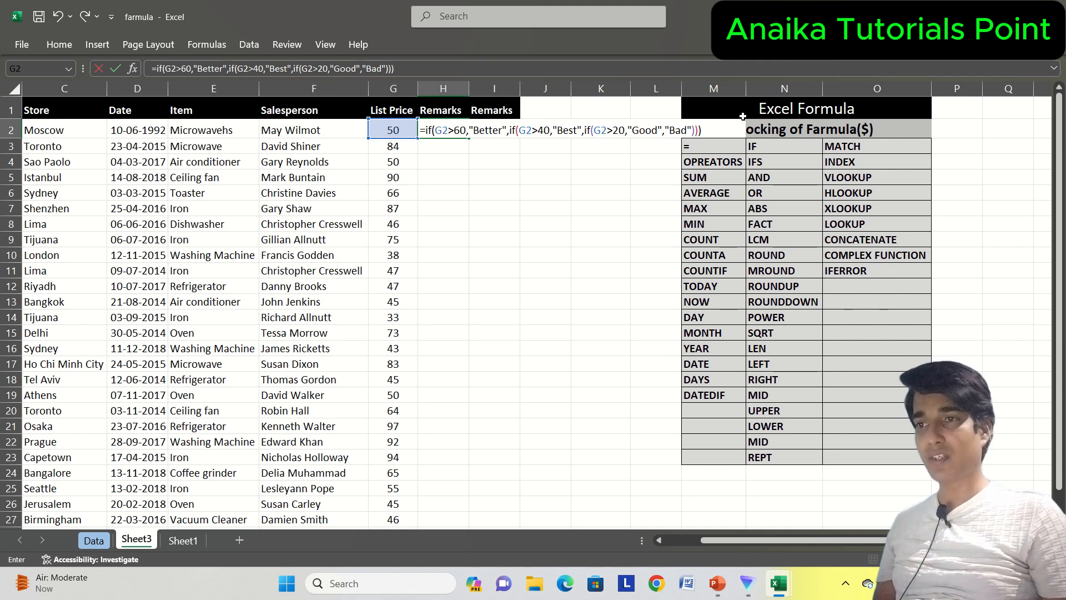
pyautogui.press('Return')
# Set the List Price in G2 to 61 to test the first condition of the nested IF
pyautogui.press('Up')
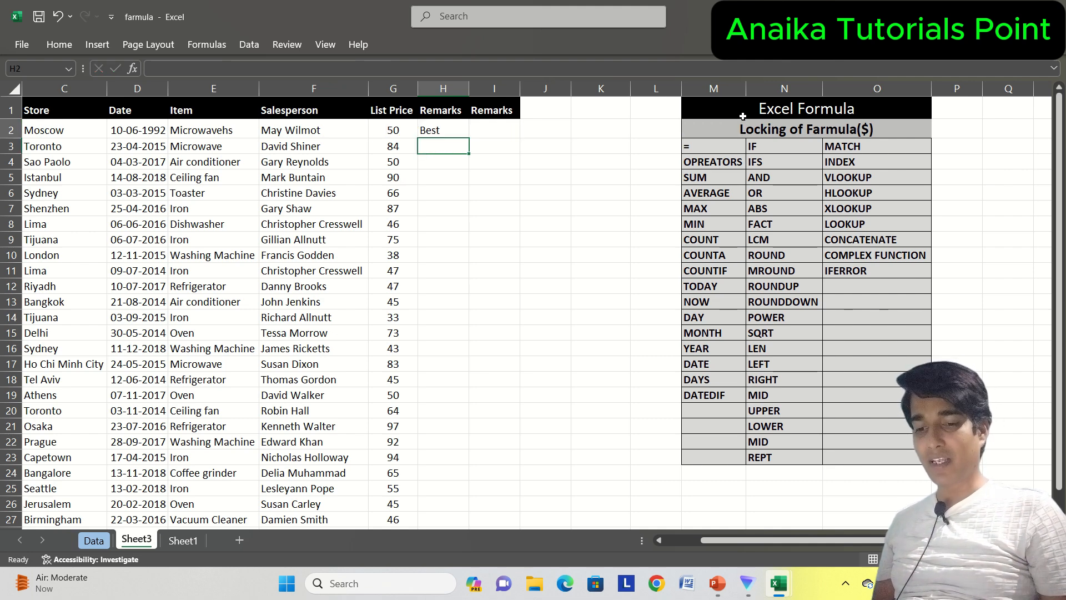
pyautogui.press('Left')
pyautogui.press('Right')
pyautogui.press('Left')
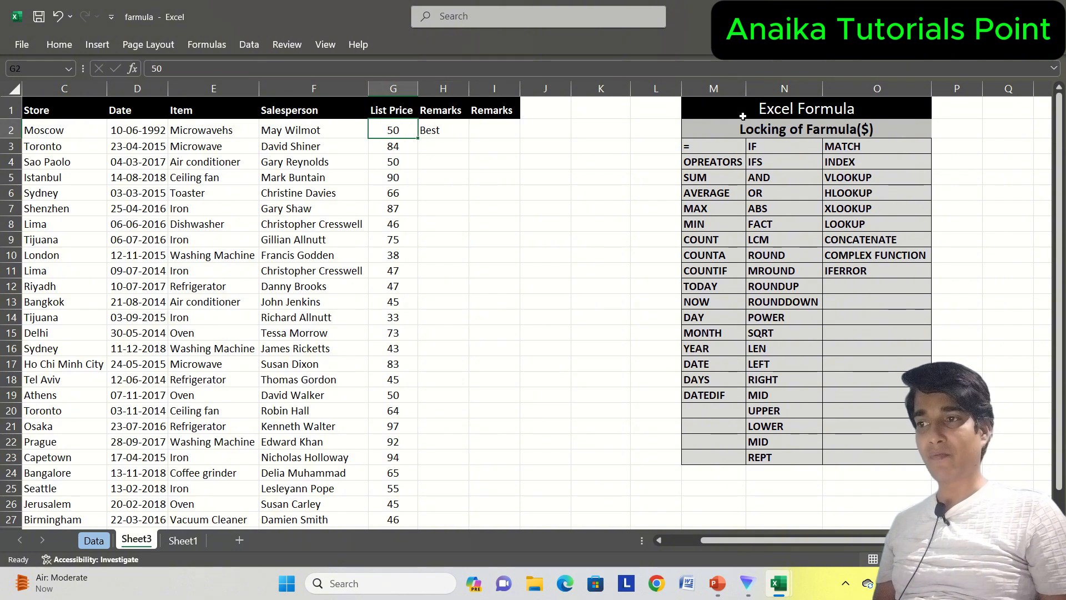
pyautogui.write('61')
pyautogui.press('Return')
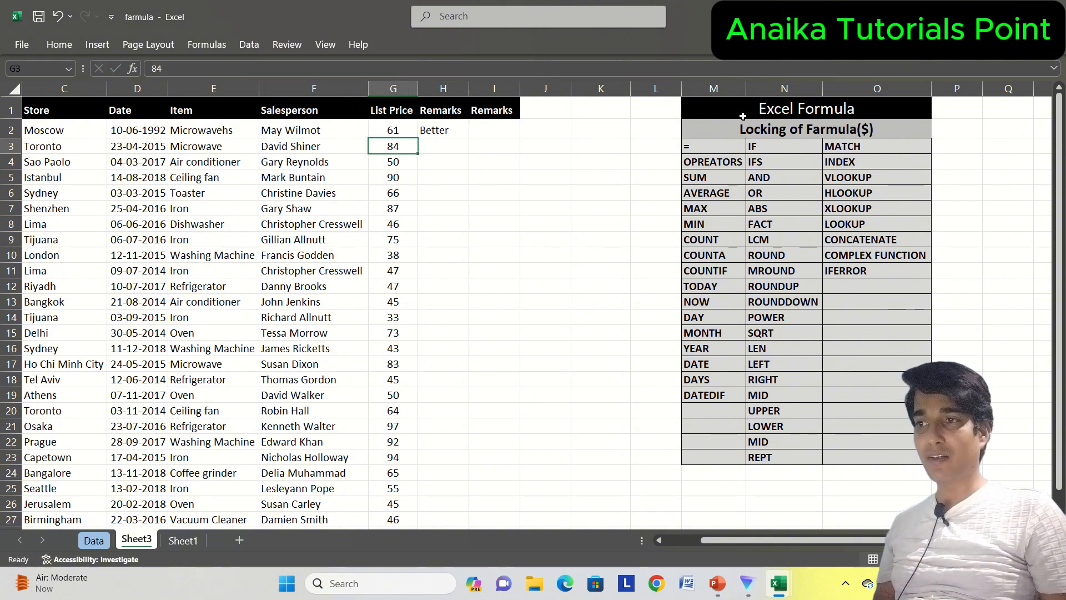
# Set the List Price in G2 to 39 to test the third condition of the nested IF
pyautogui.press('Up')
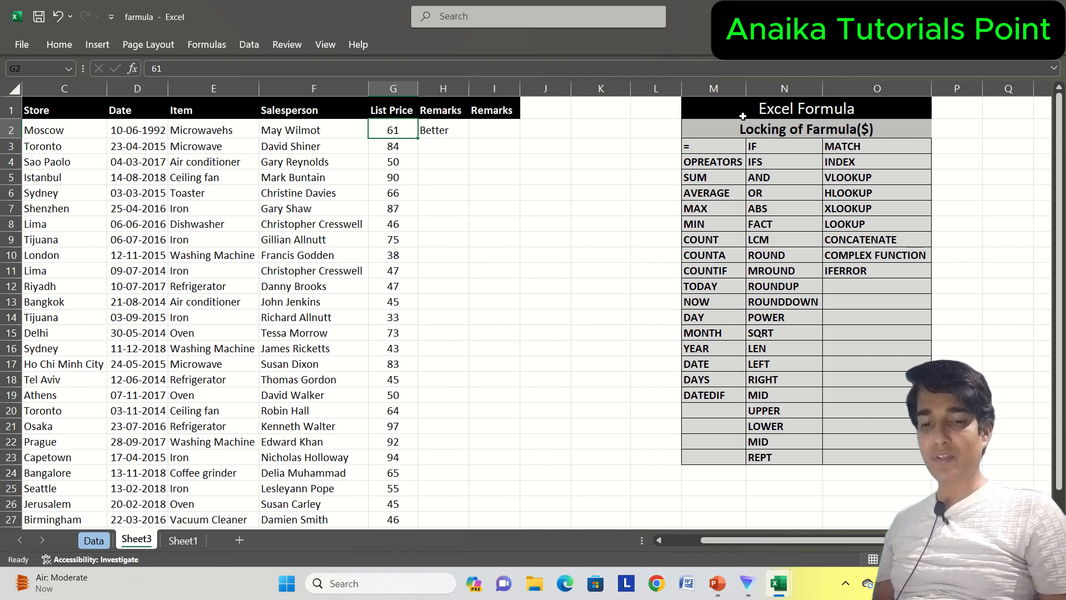
pyautogui.write('39')
pyautogui.press('Return')
# Set the List Price in G2 to 19 to test the nested IF's final false result
pyautogui.press('Up')
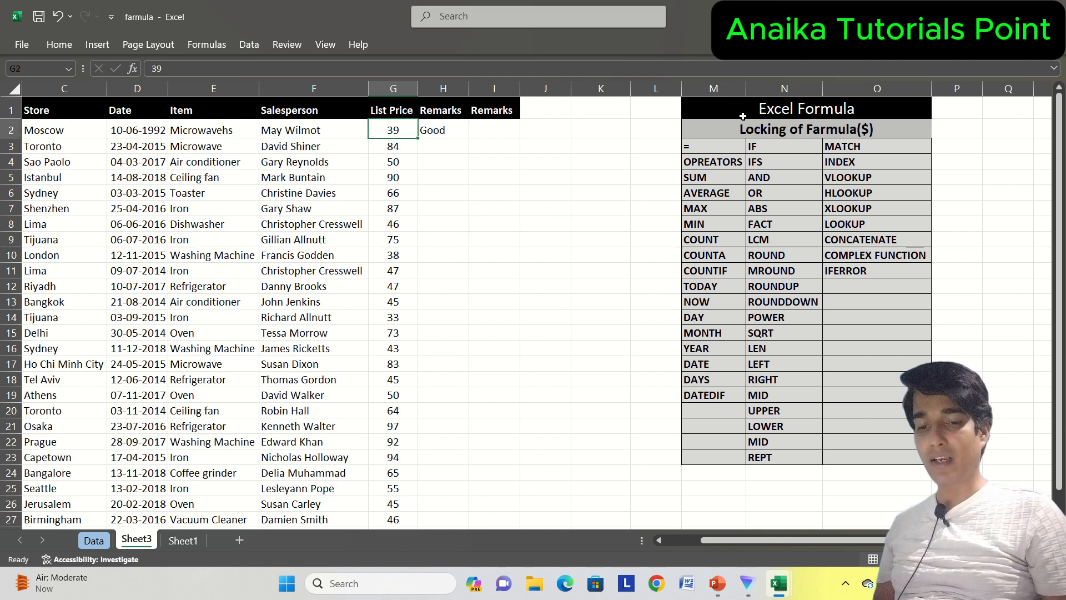
pyautogui.write('19')
pyautogui.press('Return')
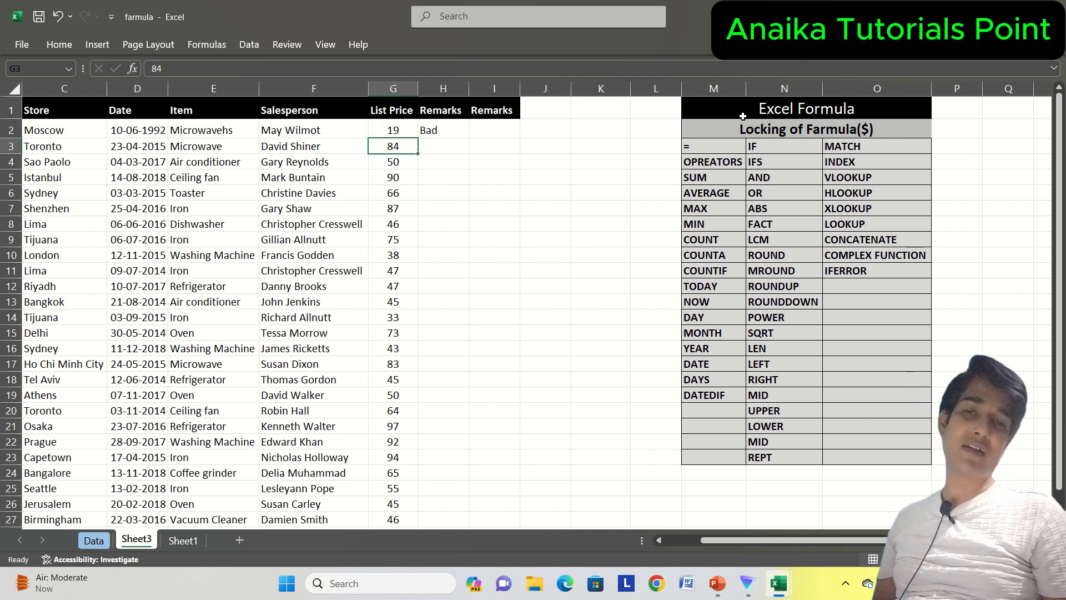
# Review the nested IF formula in H2, from the G2>60 test to its "Better" result
pyautogui.press('Up')
pyautogui.press('Right')
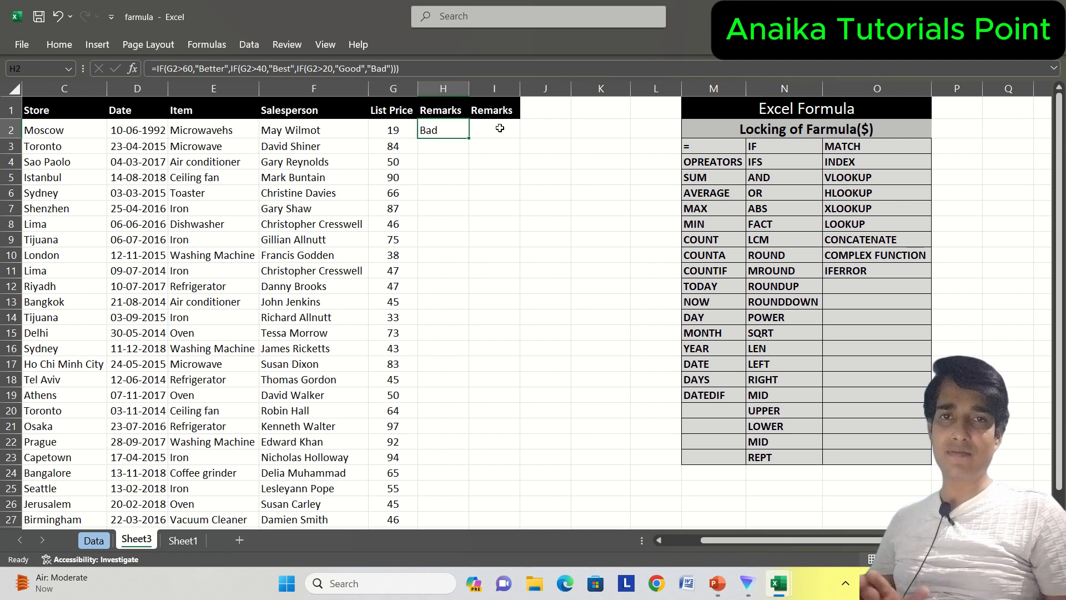
pyautogui.doubleClick(435, 133)
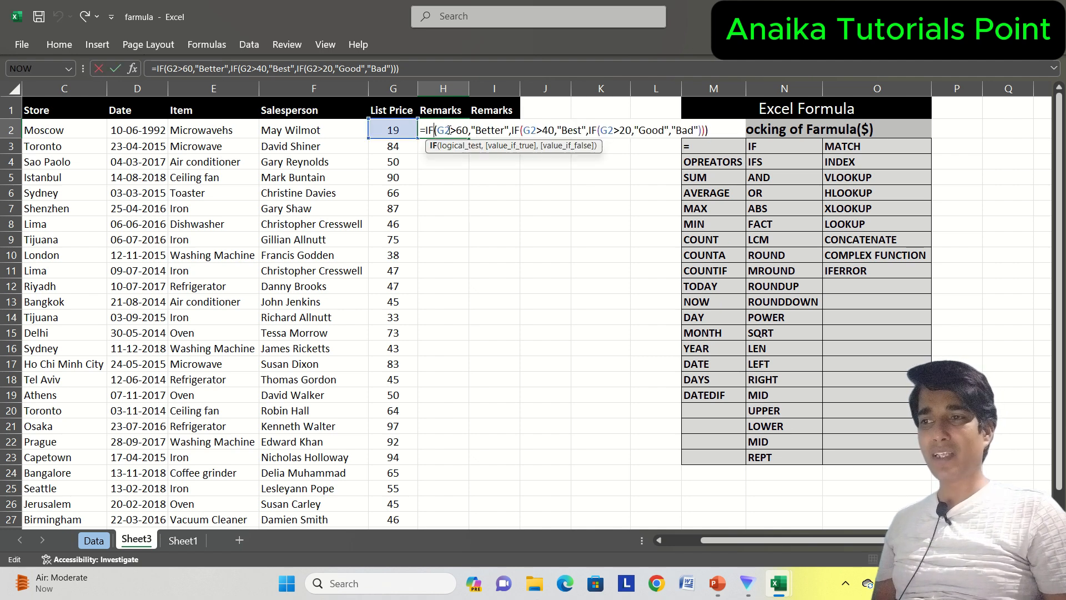
pyautogui.moveTo(438, 130); pyautogui.dragTo(503, 130)
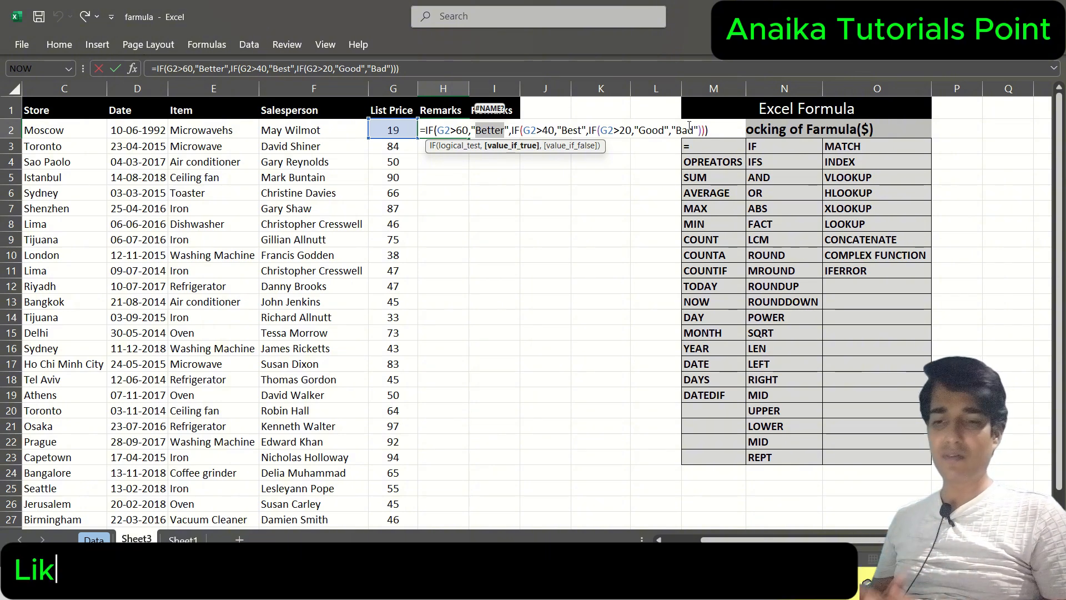
pyautogui.press('Return')
pyautogui.press('Up')
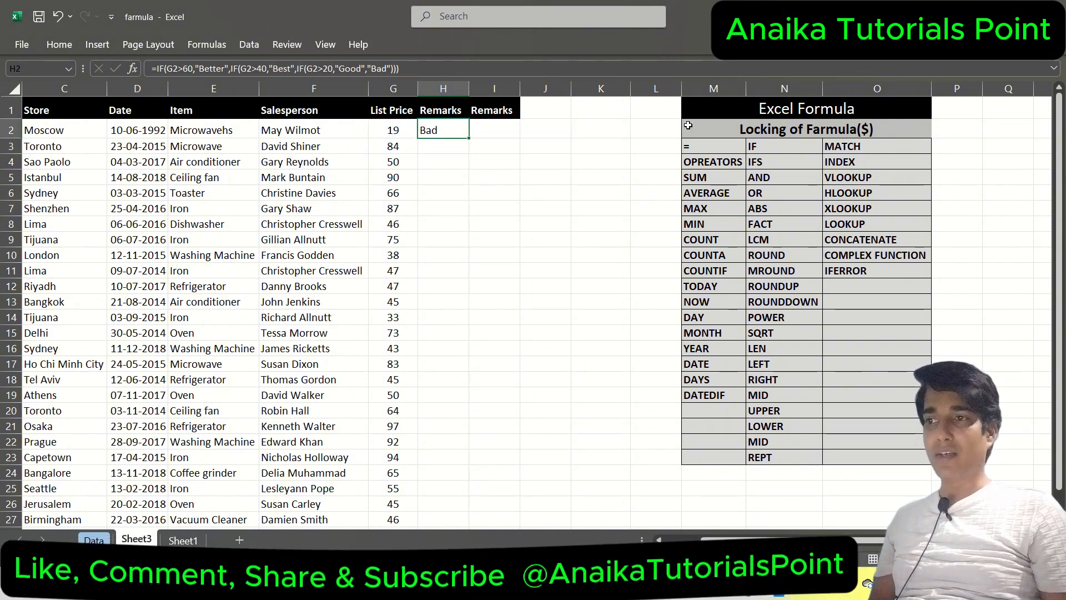
# Locate the IFS entry in the Excel Formula list and return to the first Remarks column
pyautogui.press('Right')
pyautogui.press('Right')
pyautogui.press('Right')
pyautogui.press('Right')
pyautogui.press('Right')
pyautogui.press('Right')
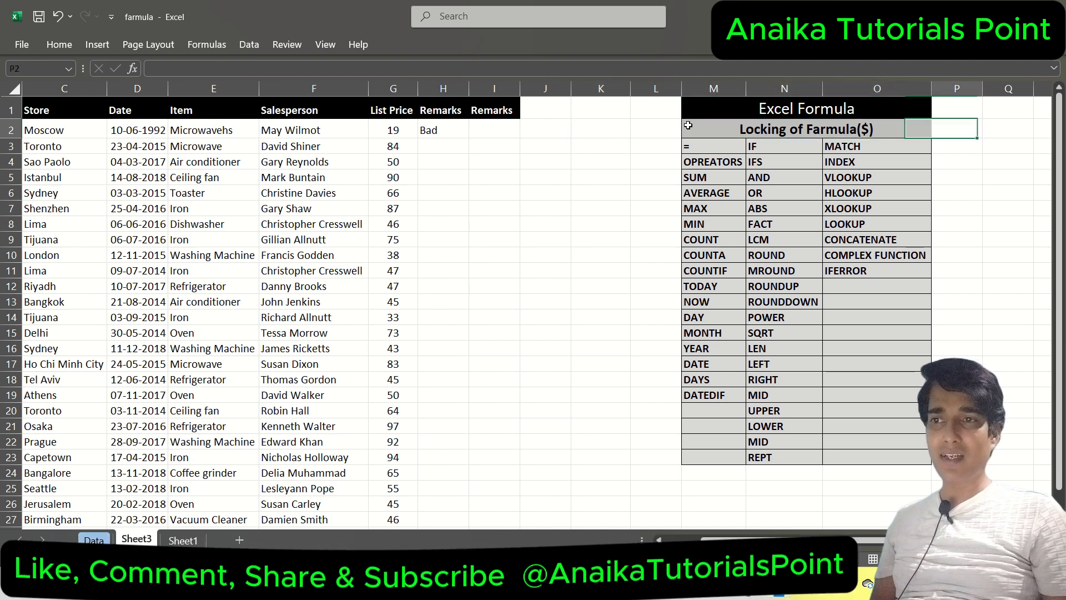
pyautogui.press('Left')
pyautogui.press('Left')
pyautogui.press('Down')
pyautogui.press('Down')
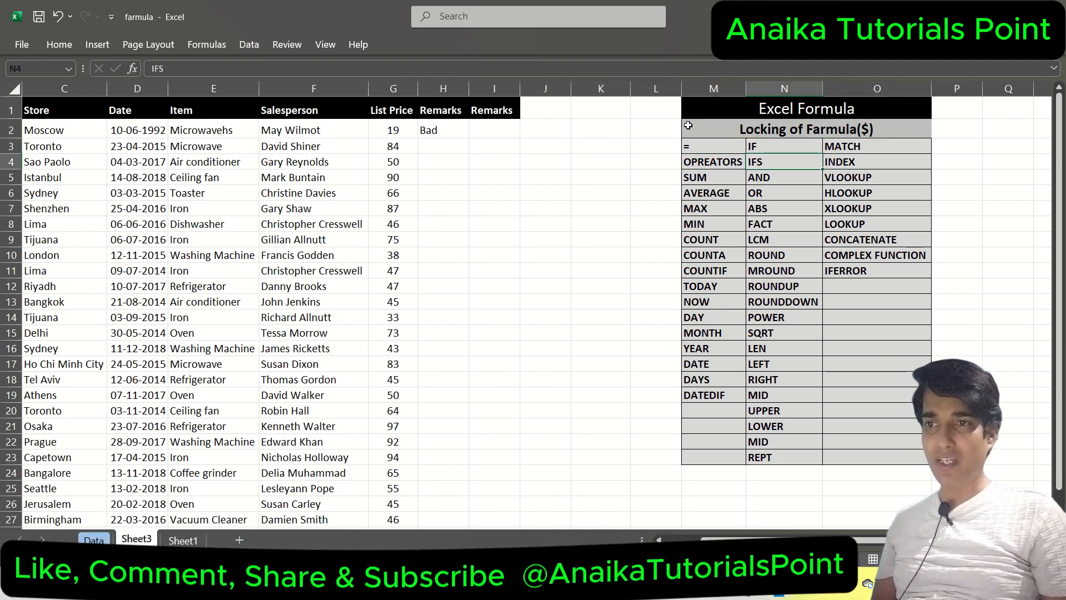
pyautogui.press('Left')
pyautogui.press('Left')
pyautogui.press('Left')
pyautogui.press('Left')
pyautogui.press('Left')
pyautogui.press('Left')
pyautogui.press('Up')
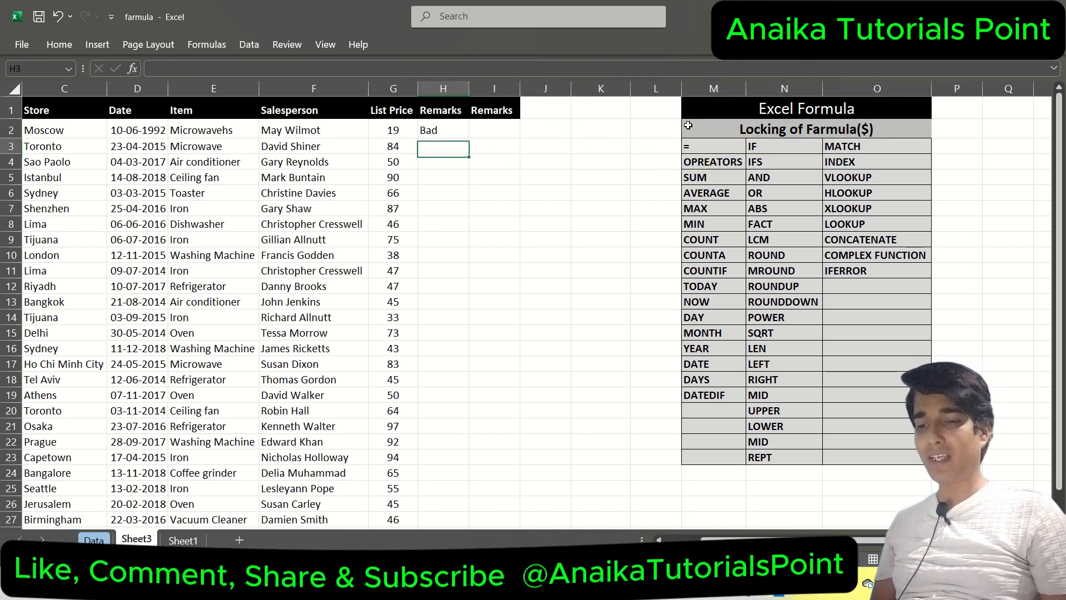
pyautogui.press('Down')
pyautogui.write('=')
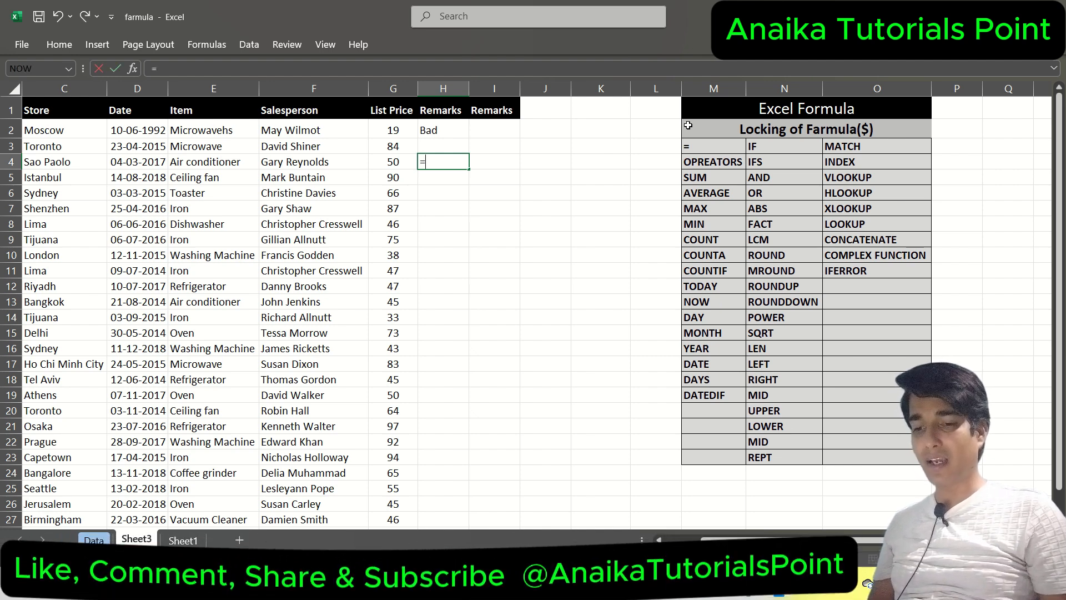
pyautogui.press('Escape')
# Replace the nested IF in H2 with the start of an IFS formula whose first test is G2>60
pyautogui.press('Up')
pyautogui.press('Up')
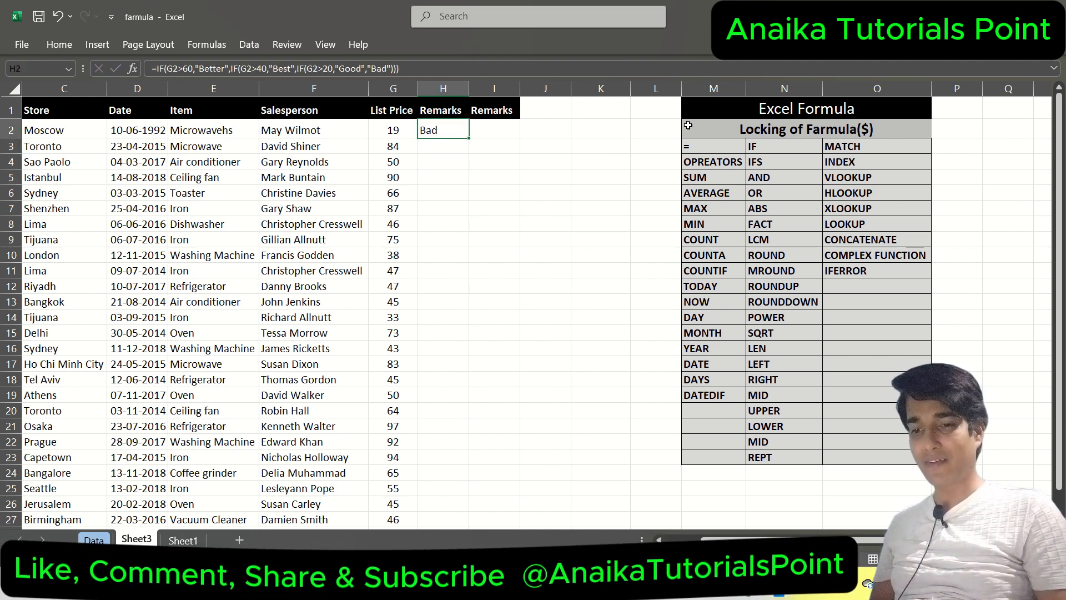
pyautogui.write('=')
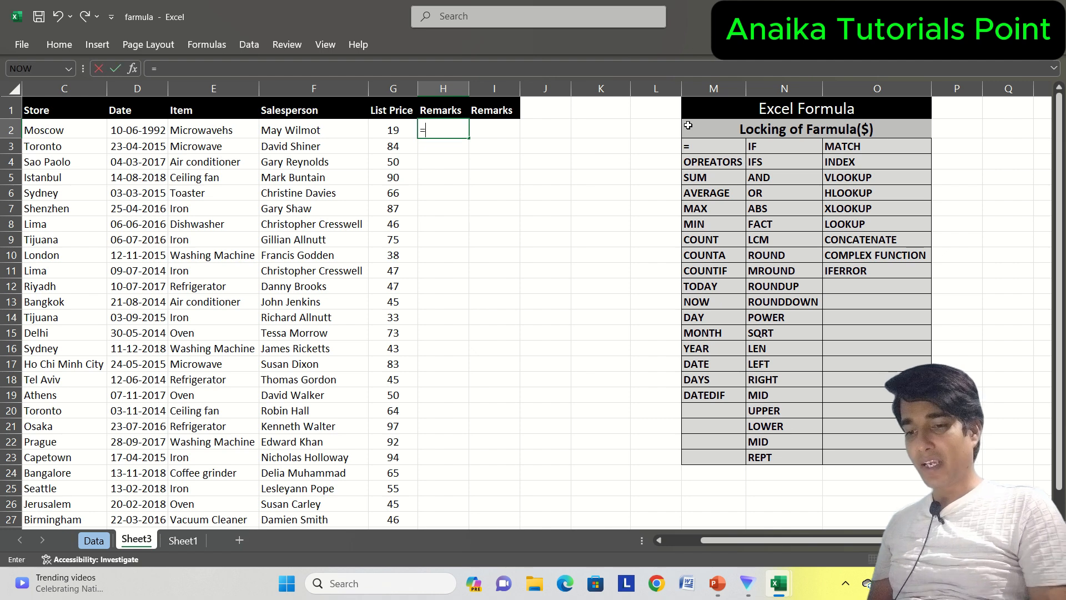
pyautogui.write('ifs(')
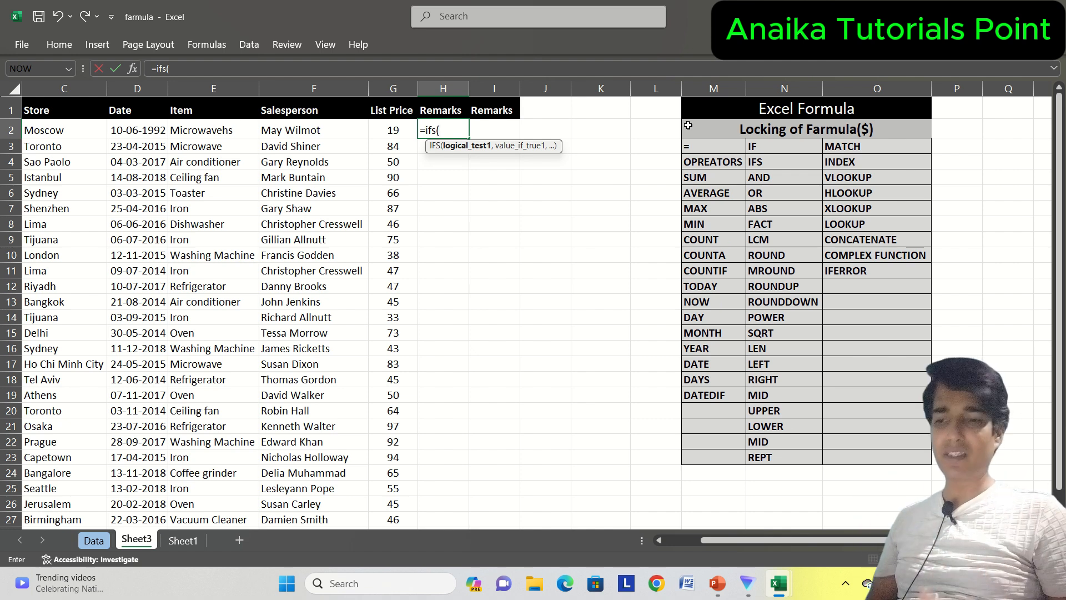
pyautogui.press('Left')
pyautogui.press('Left')
pyautogui.press('Right')
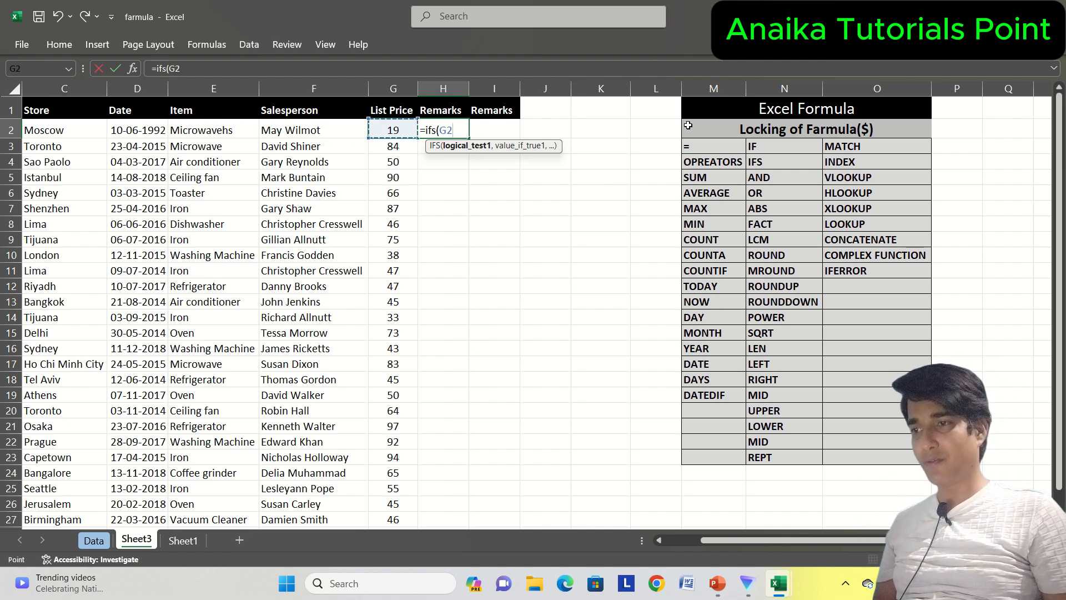
pyautogui.write('>')
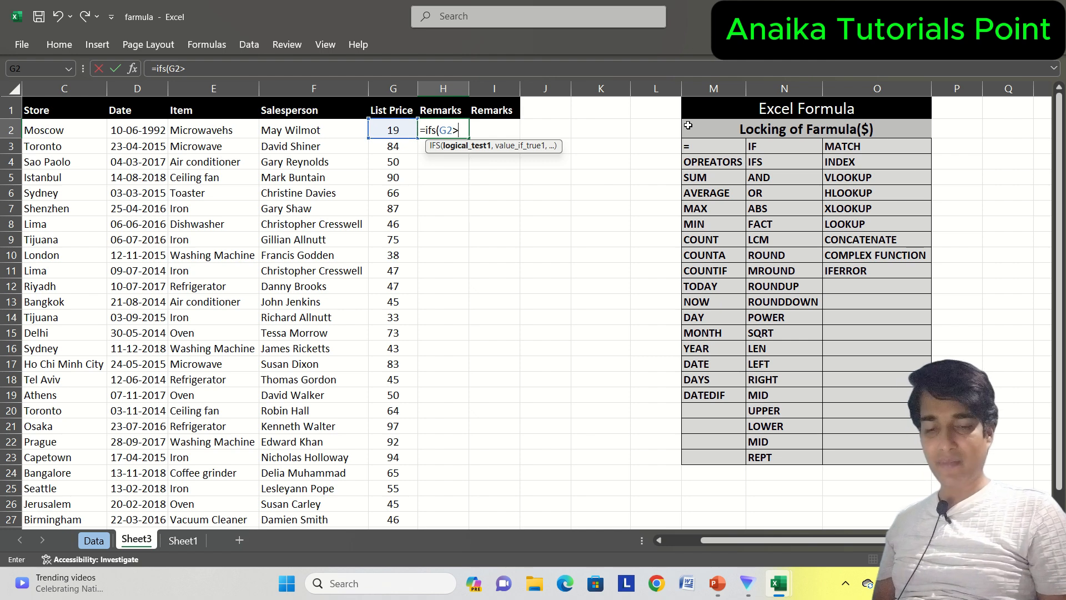
pyautogui.write('60,')
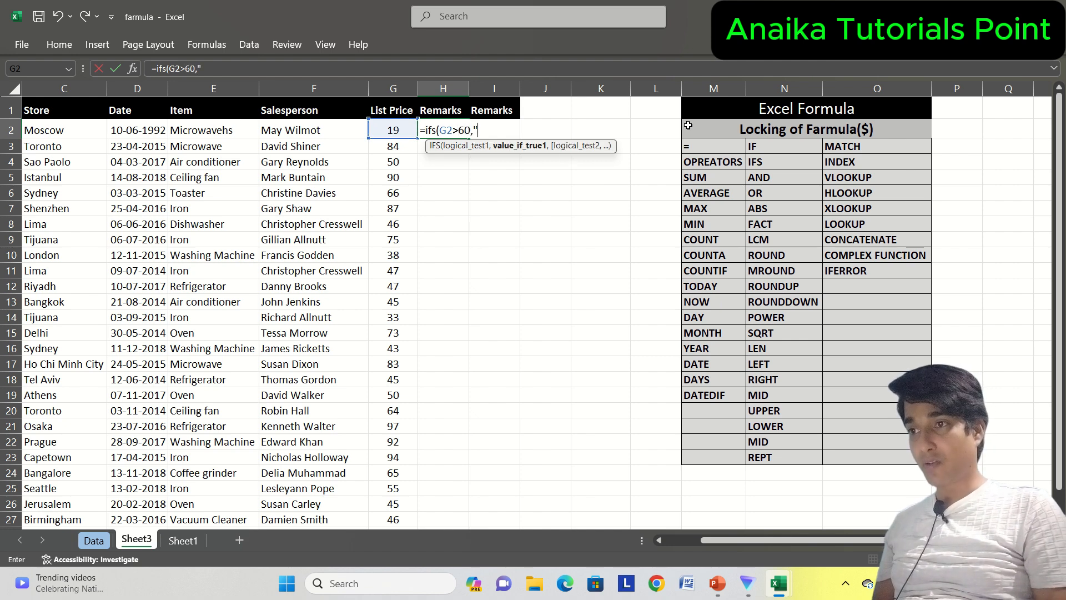
# Add "better" as the IFS result for the first test
pyautogui.write('"No')
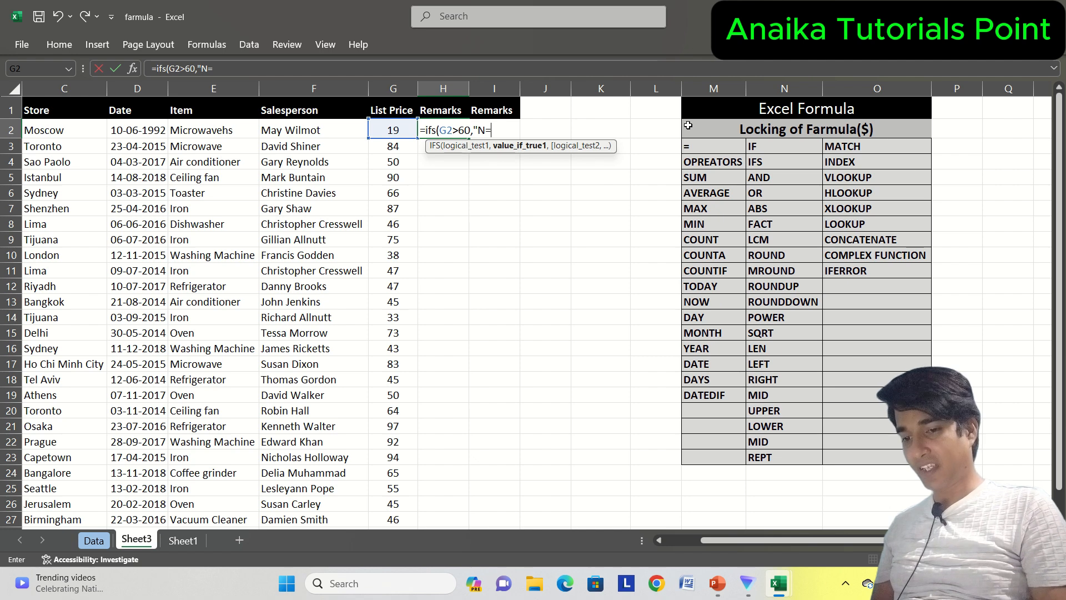
pyautogui.press('BackSpace')
pyautogui.press('BackSpace')
pyautogui.write('better')
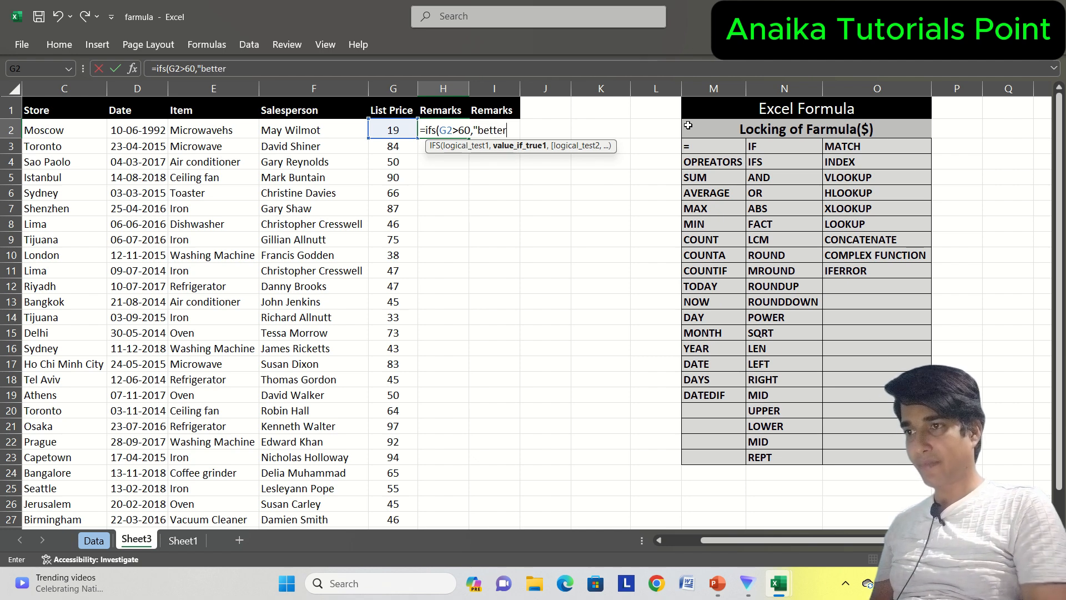
pyautogui.write('",')
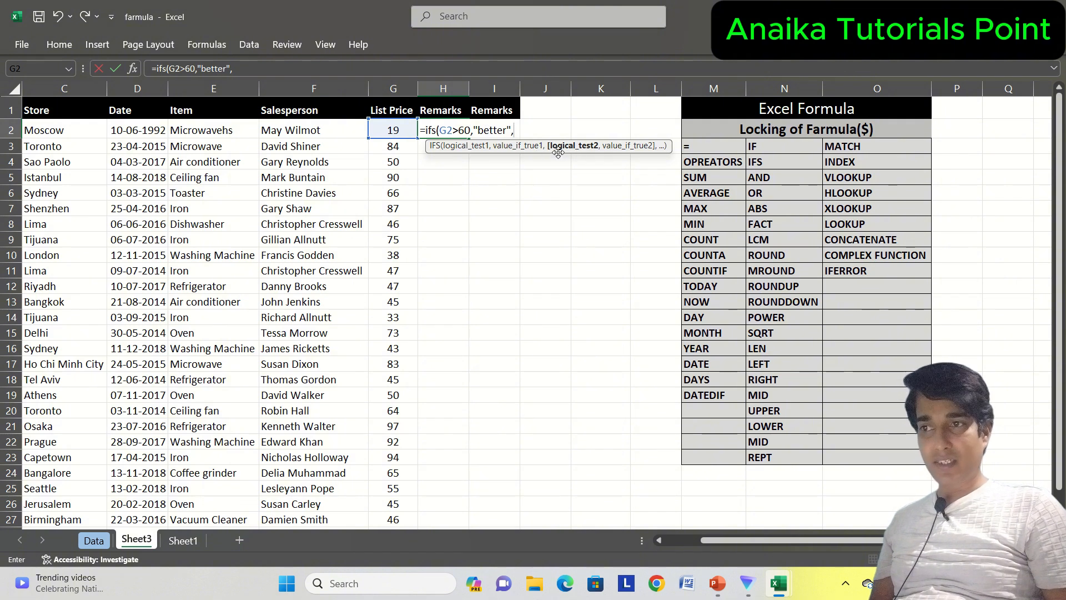
# Add the second IFS test G2>40 with the result "Best"
pyautogui.click(383, 129)
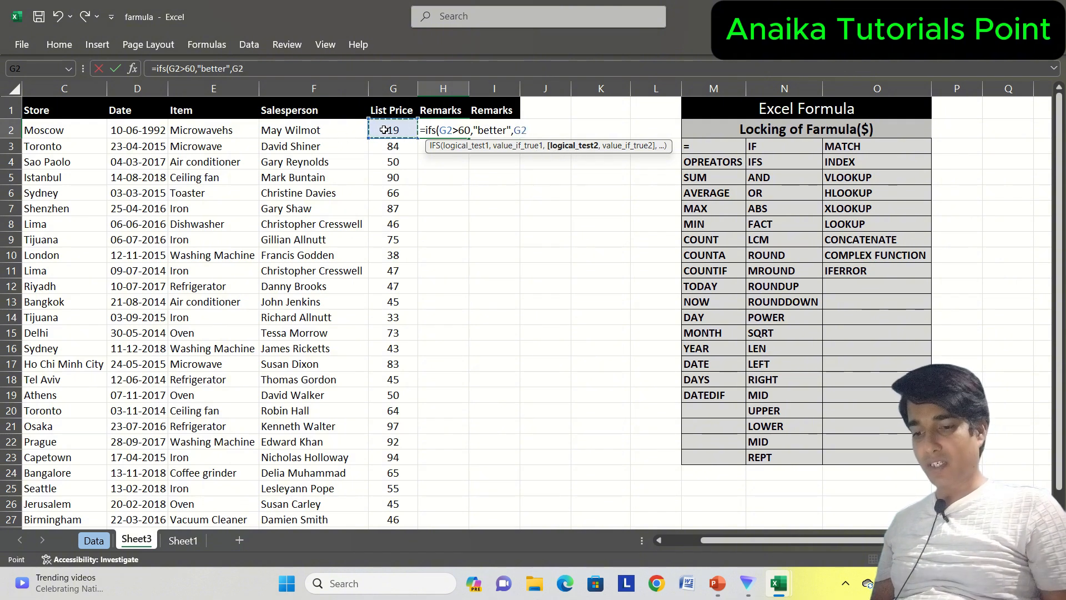
pyautogui.write('>4')
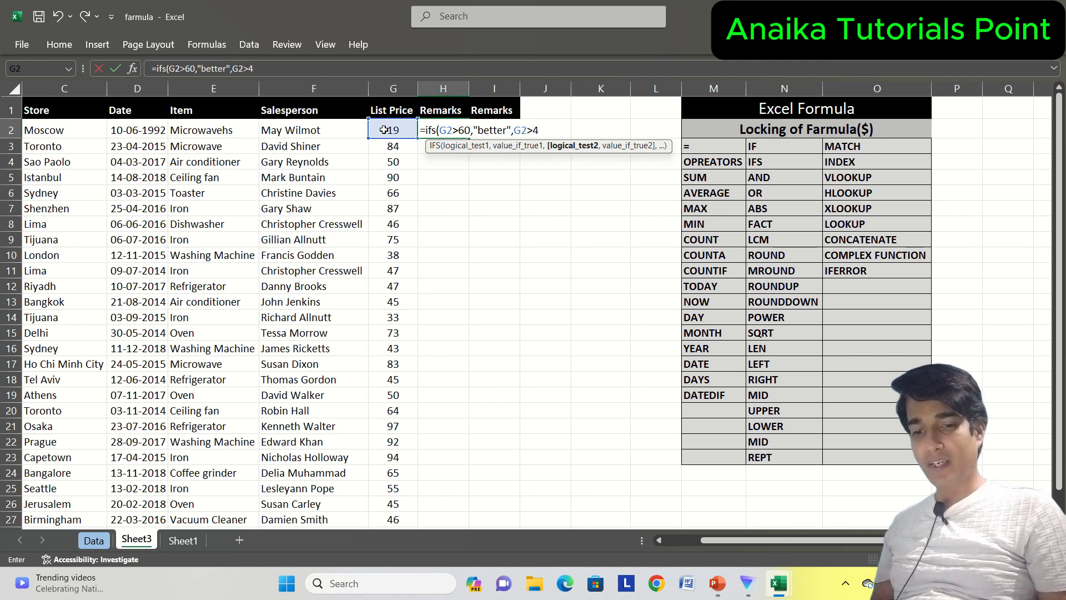
pyautogui.write('0,"')
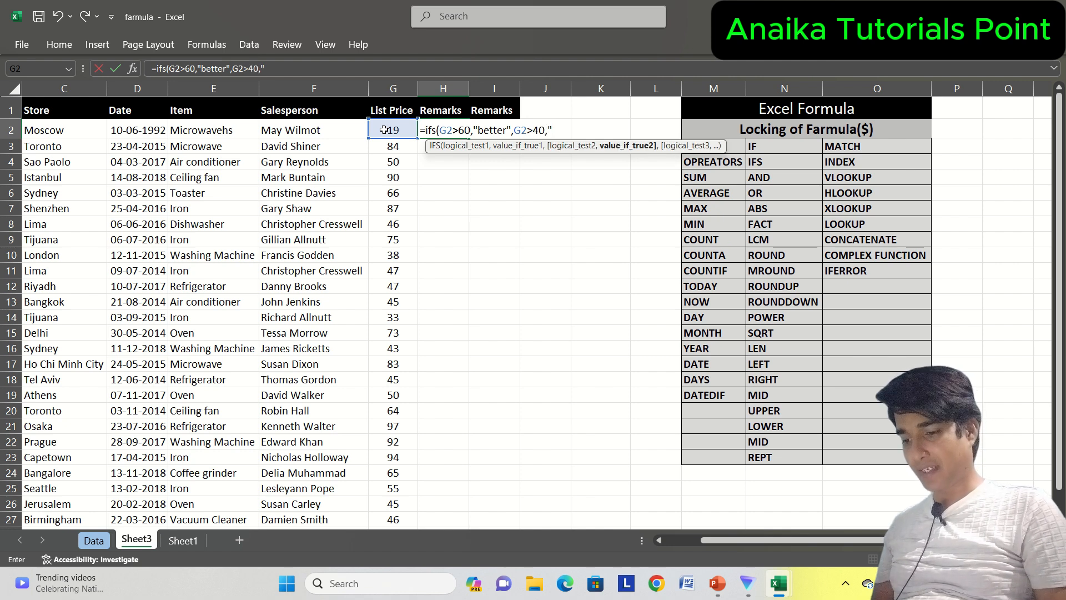
pyautogui.write('Best",')
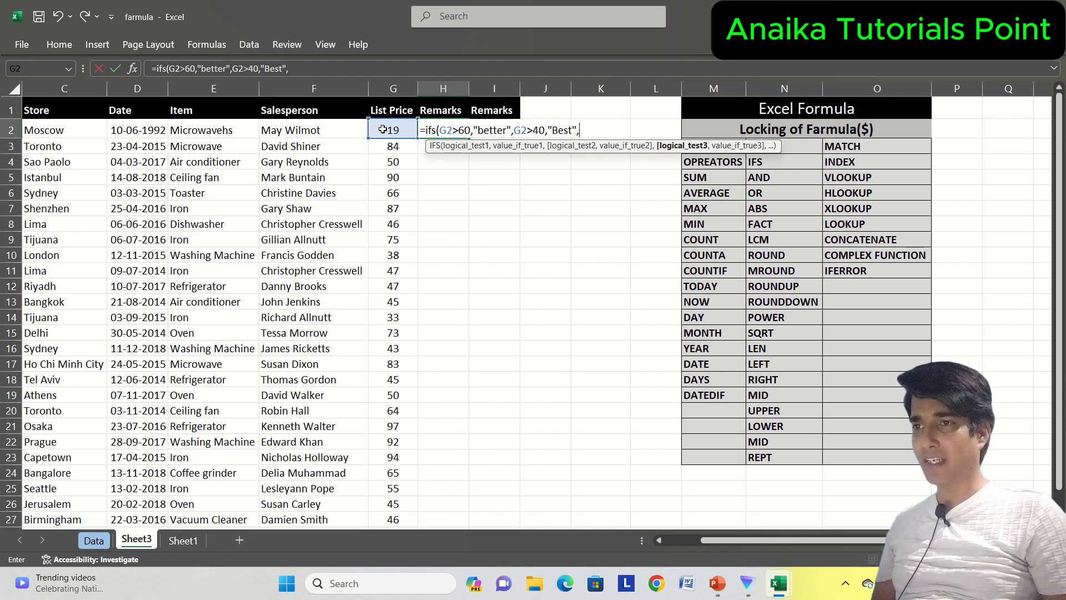
# Add the third IFS test G2>20 with the result "Good"
pyautogui.click(383, 129)
pyautogui.write('>20')
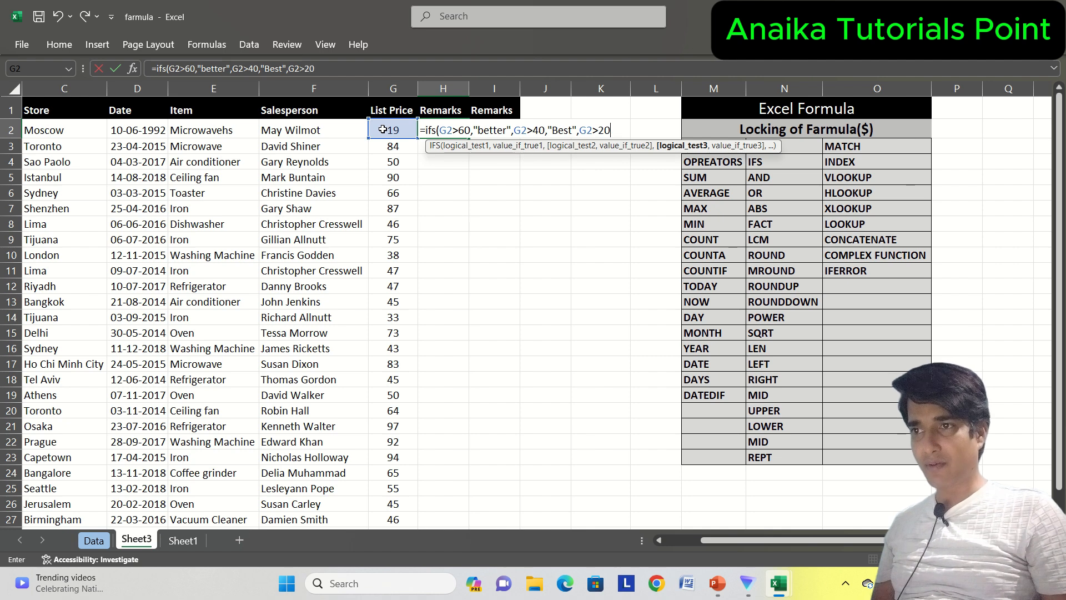
pyautogui.write(',')
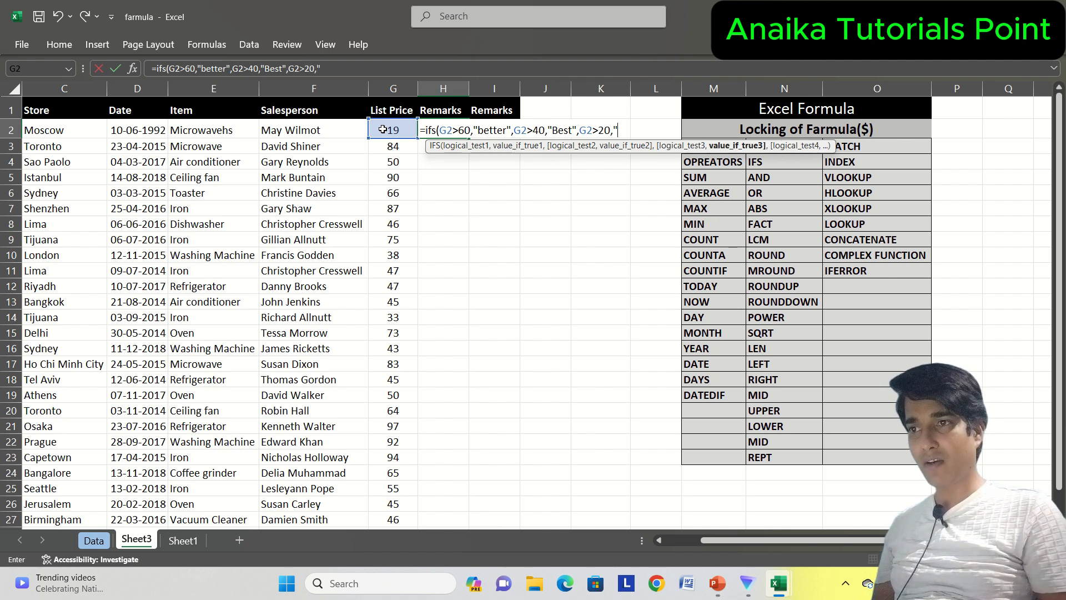
pyautogui.write('"Goo')
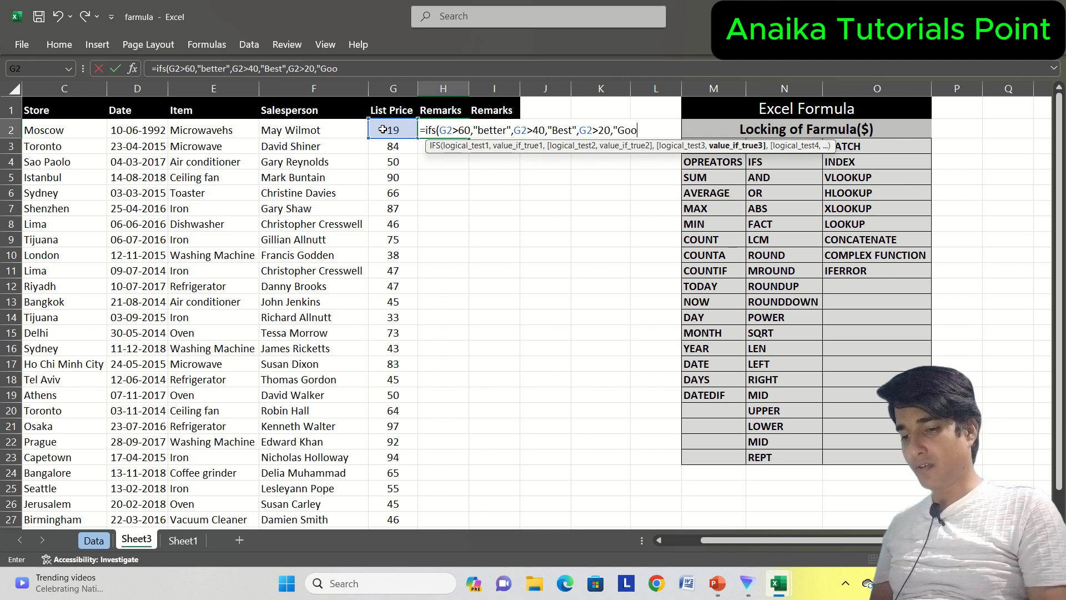
pyautogui.write('d",')
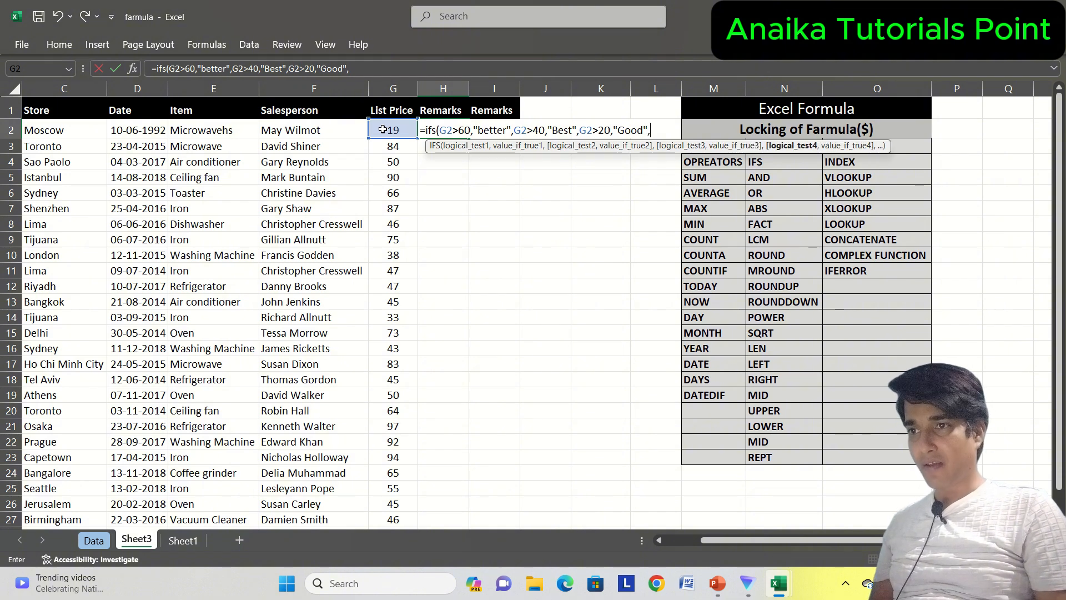
# Add the fourth IFS test G2>-1 with the result "Bad", close the formula and enter it in H2
pyautogui.click(379, 130)
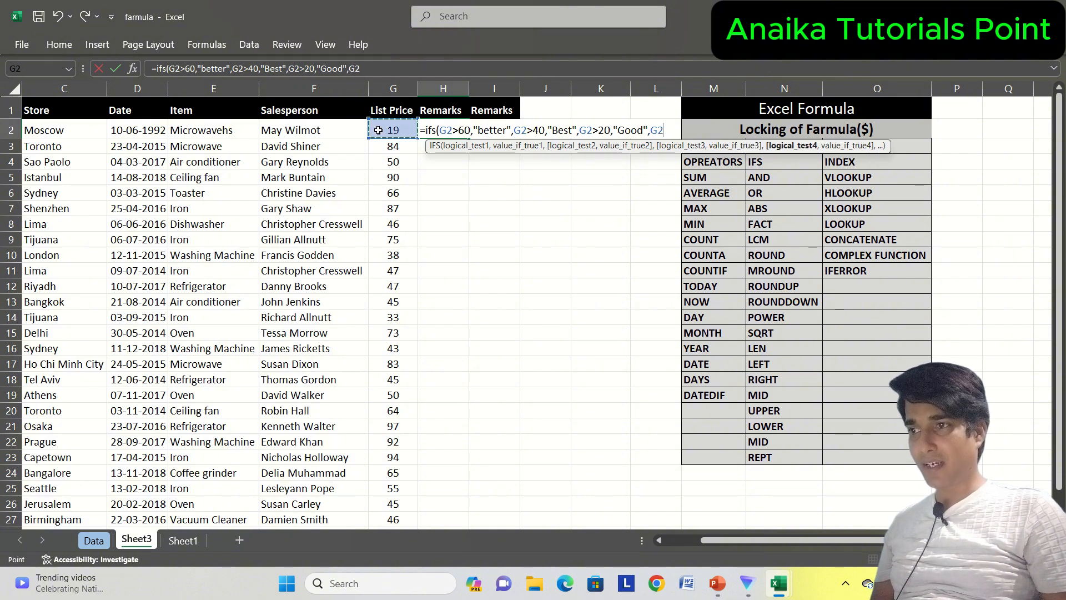
pyautogui.write('>0')
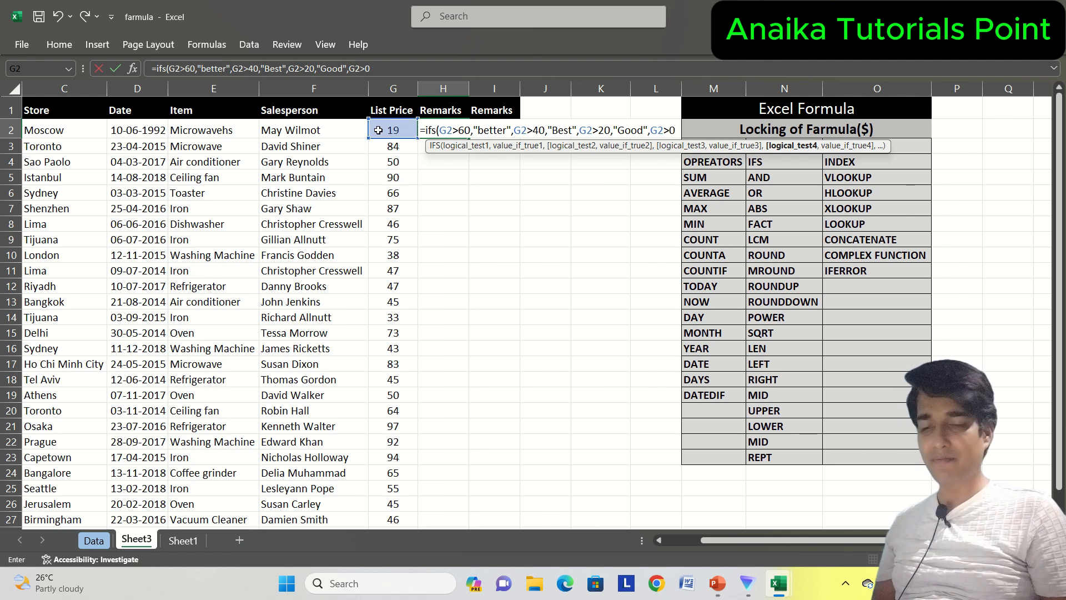
pyautogui.press('BackSpace')
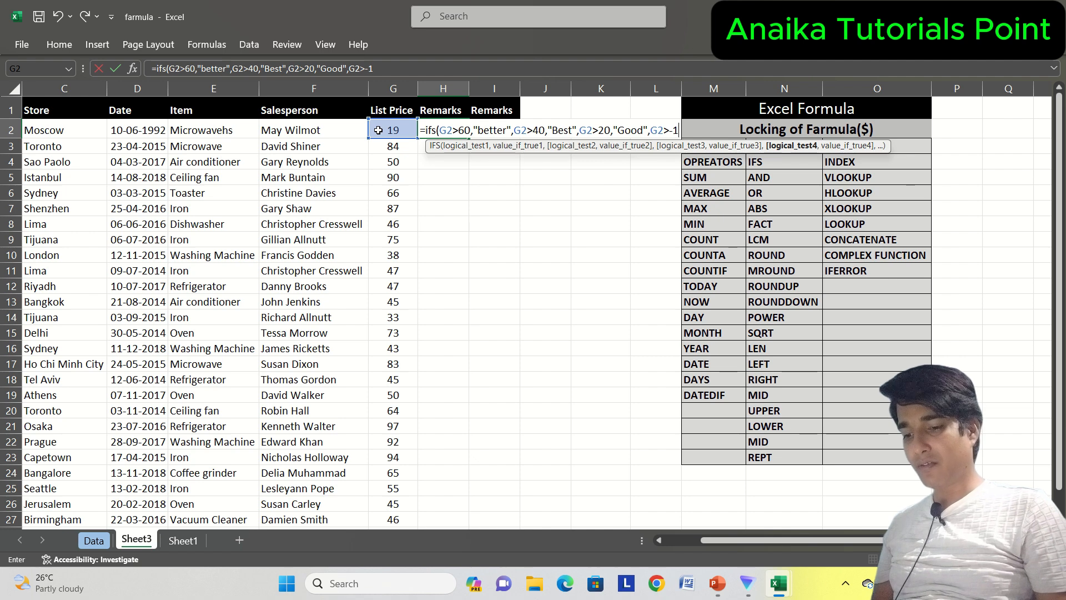
pyautogui.write(',')
pyautogui.write('"Bad')
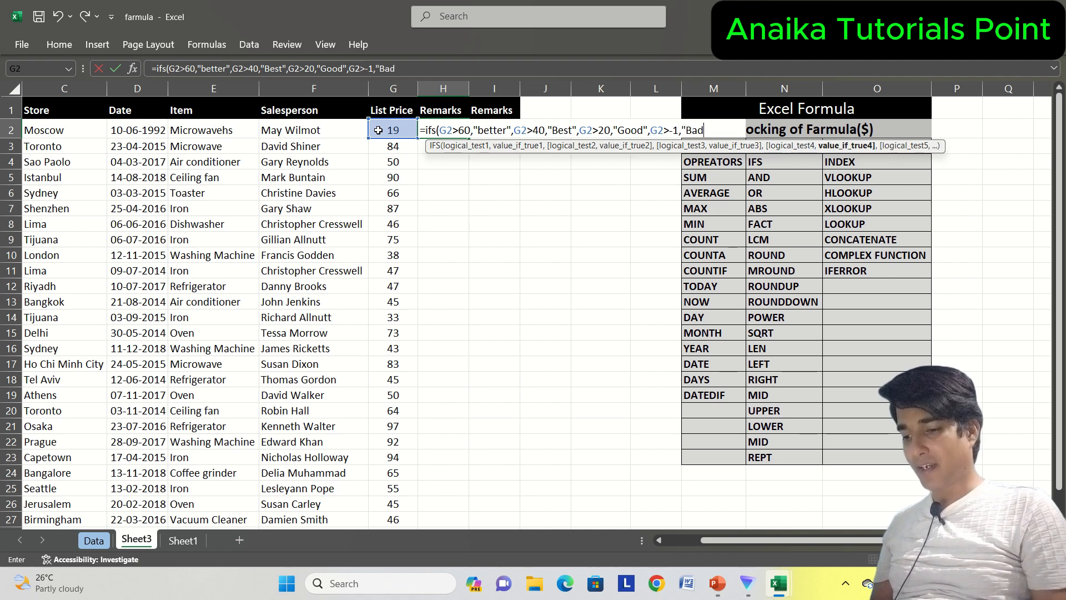
pyautogui.write('")')
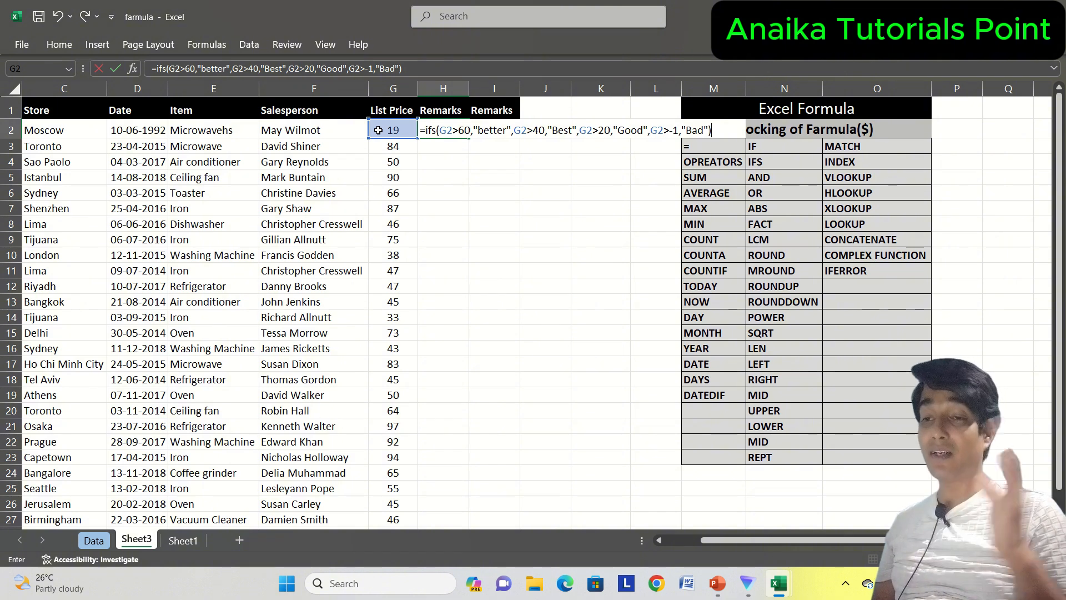
pyautogui.hotkey('ctrl', 'Return')
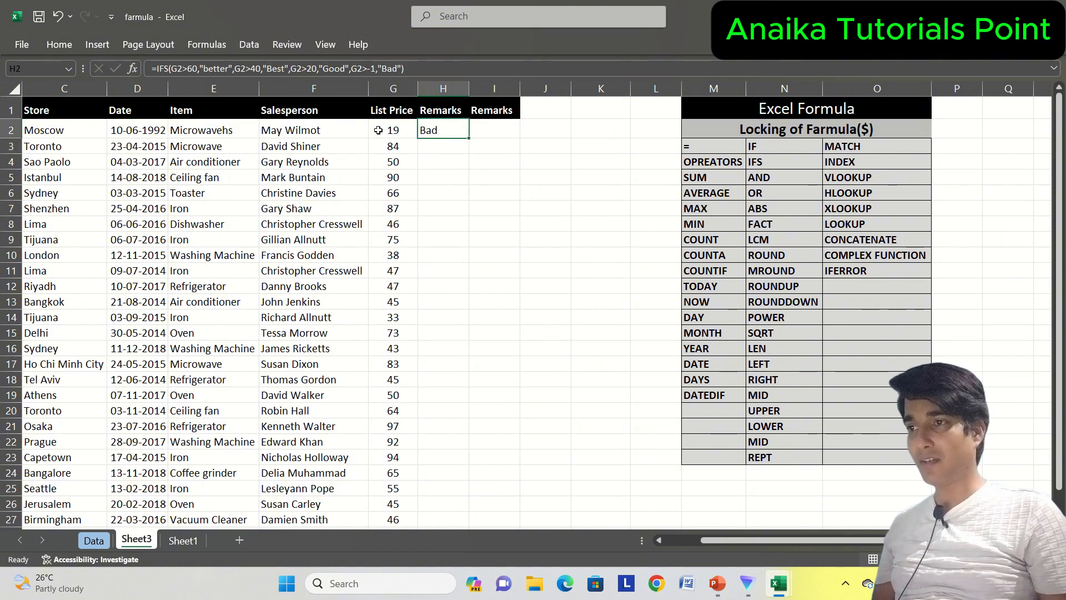
# Set the List Price in G2 to 21 to test the third IFS condition
pyautogui.click(378, 130)
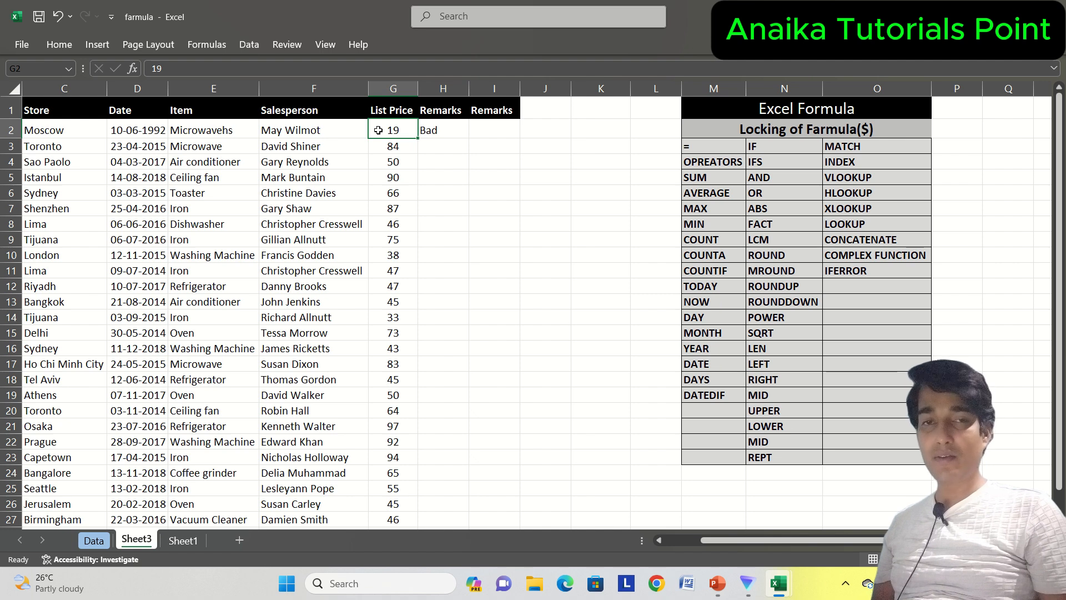
pyautogui.write('21')
pyautogui.press('Return')
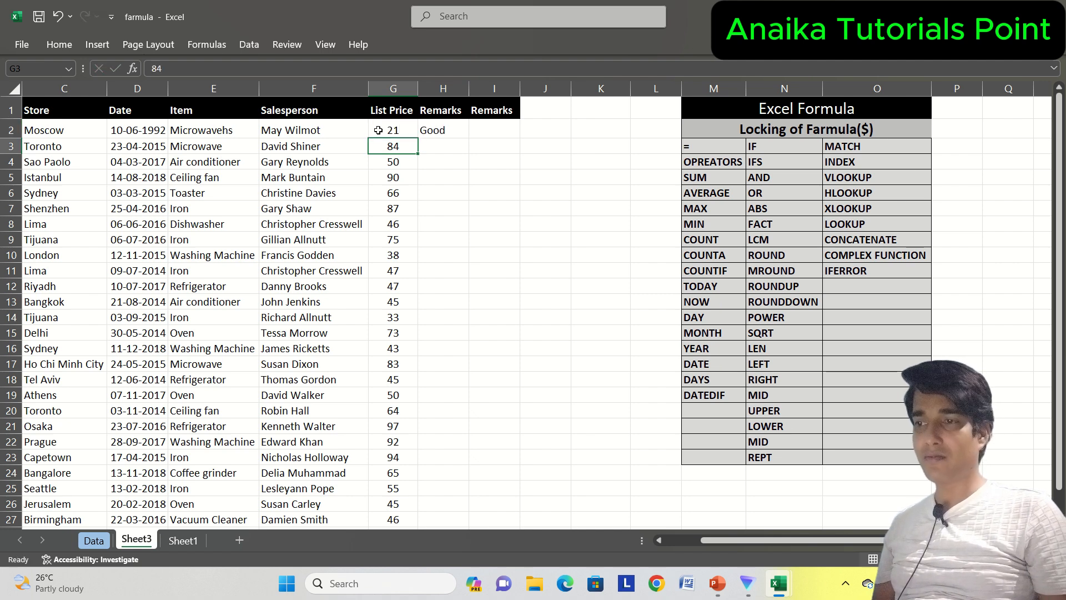
# Set the List Price in G2 to 41 to test the second IFS condition
pyautogui.click(378, 130)
pyautogui.write('41')
pyautogui.press('Return')
# Set the List Price in G2 to 61 to test the first IFS condition
pyautogui.click(378, 130)
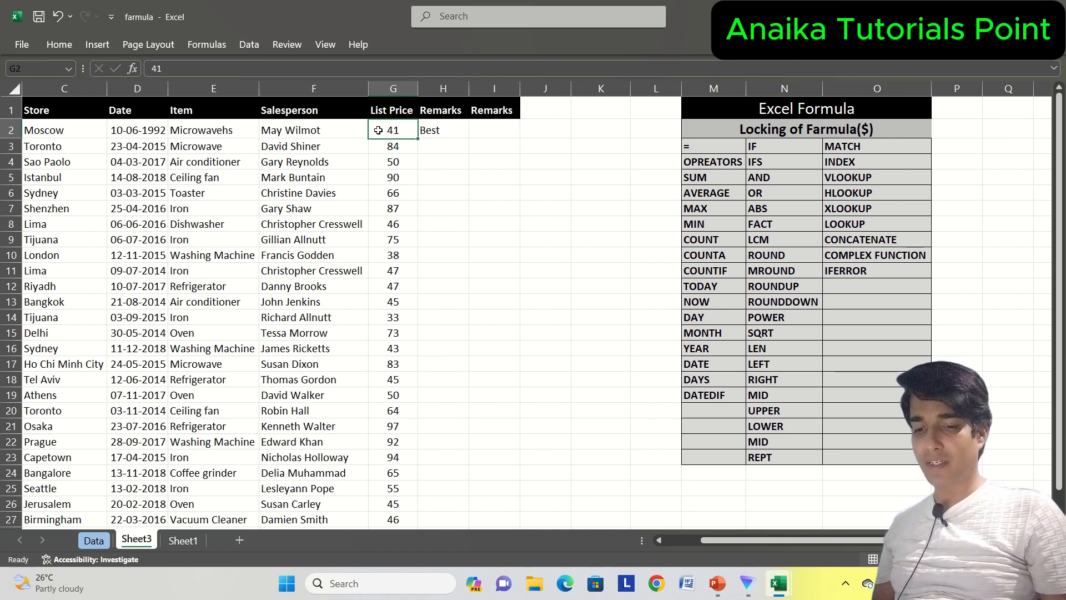
pyautogui.write('61')
pyautogui.press('Return')
pyautogui.click(378, 130)
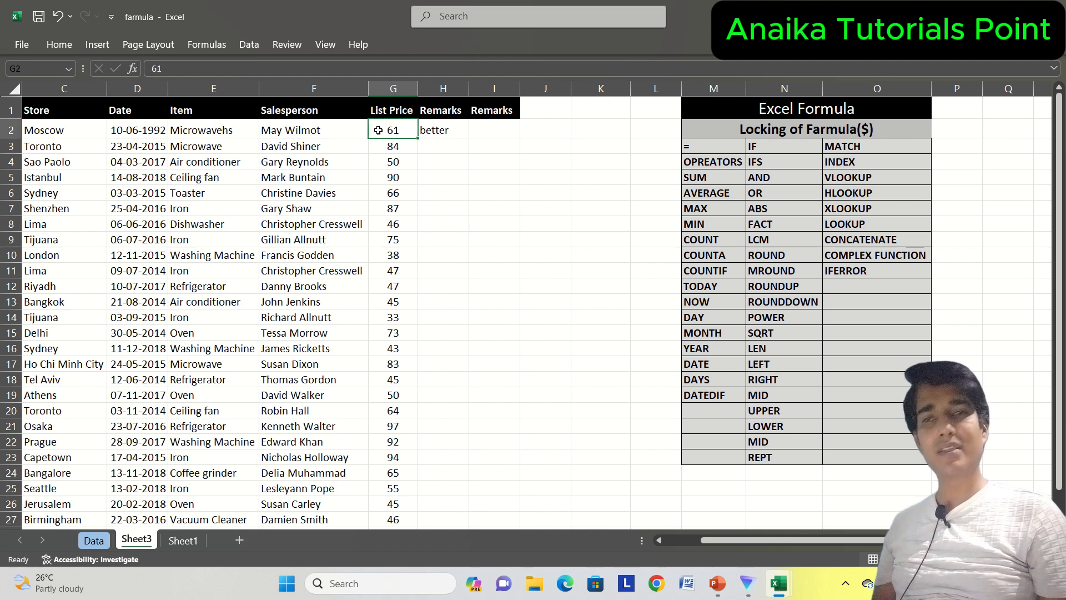
pyautogui.press('Right')
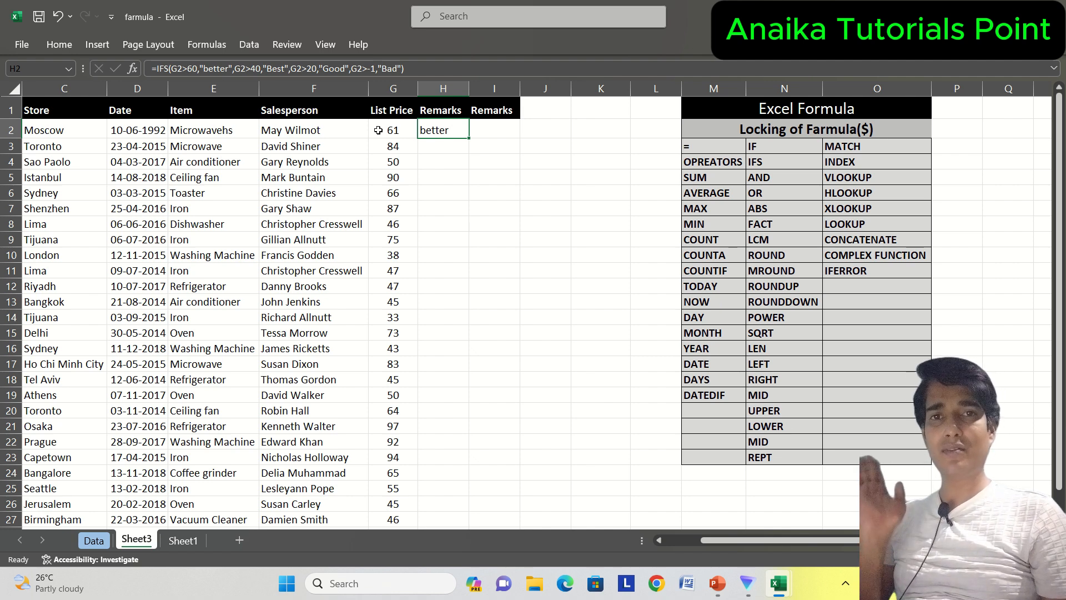
pyautogui.click(378, 130)
pyautogui.press('Right')
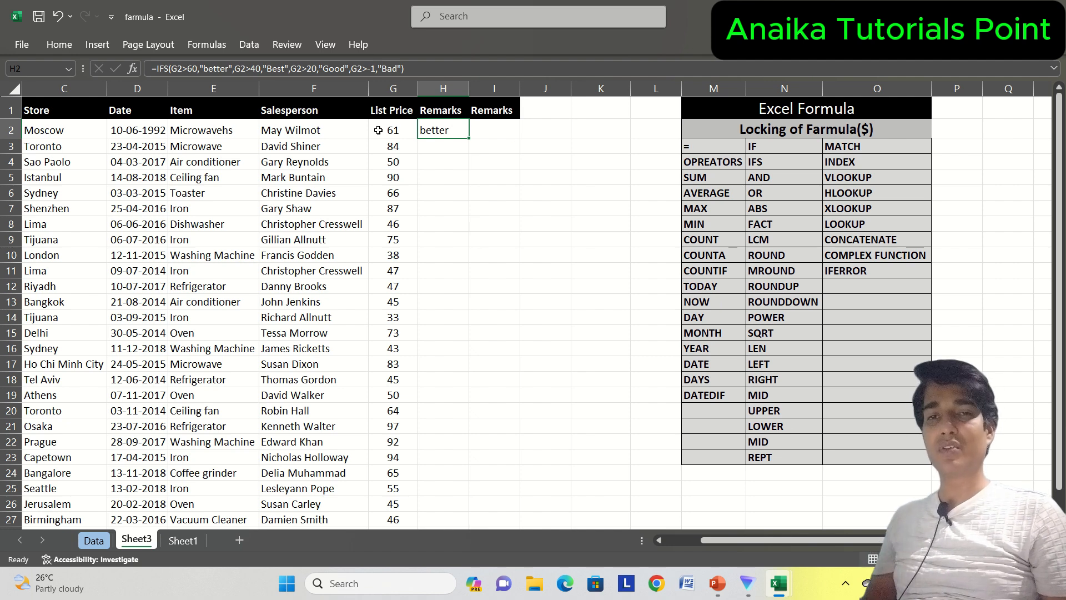
pyautogui.press('Right')
pyautogui.press('Right')
pyautogui.press('Left')
pyautogui.press('Left')
pyautogui.press('Right')
pyautogui.press('Right')
pyautogui.press('Right')
pyautogui.press('Right')
pyautogui.press('Right')
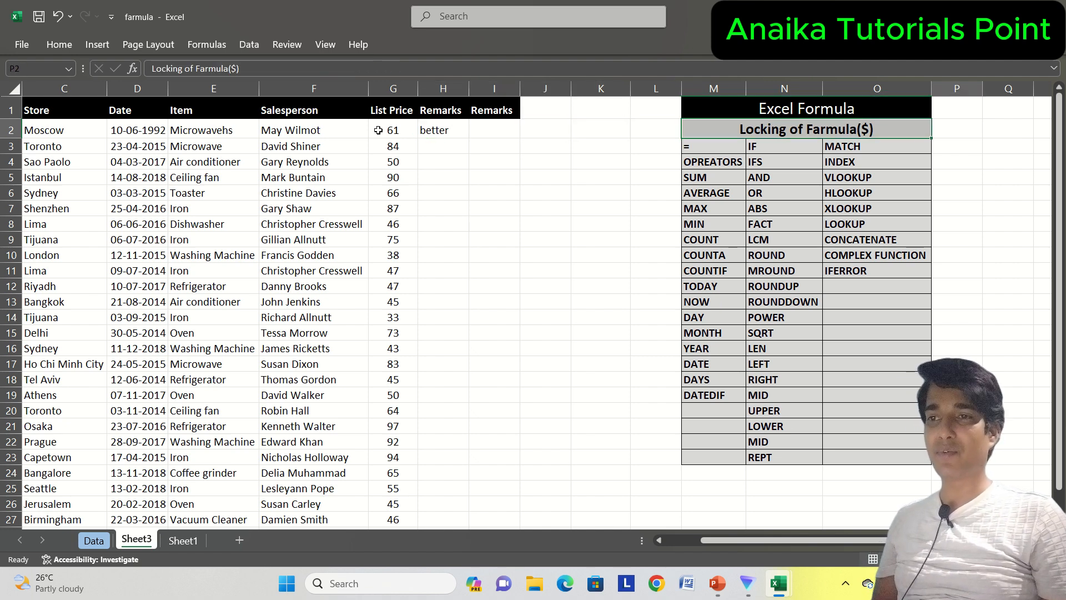
pyautogui.press('Left')
pyautogui.press('Left')
pyautogui.press('Left')
pyautogui.press('Left')
pyautogui.press('Left')
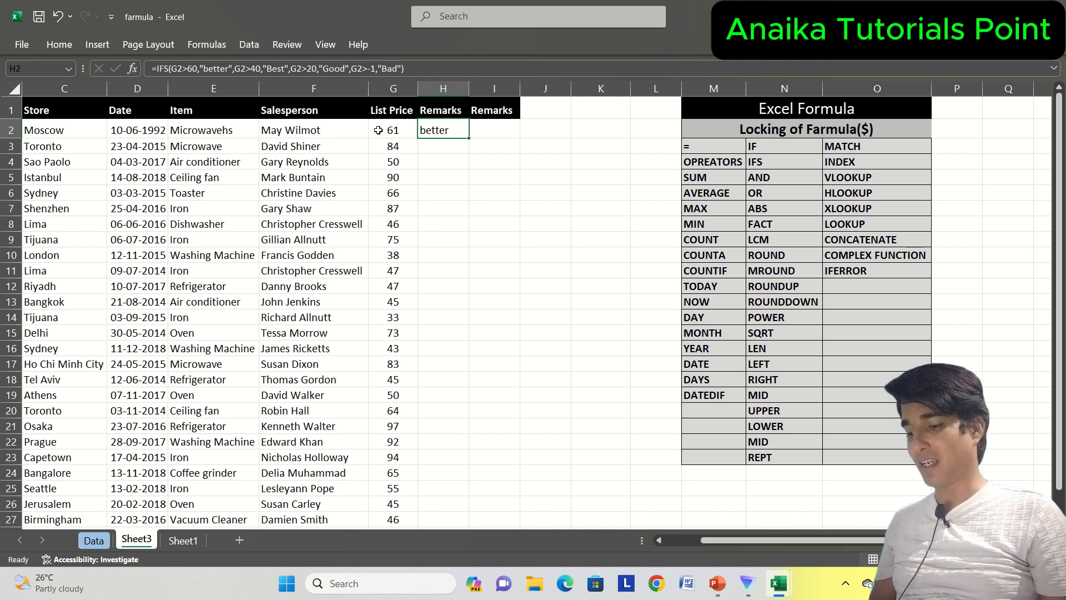
# Edit the IFS formula in H2 and delete all its arguments, leaving the empty function =IFS()
pyautogui.press('F2')
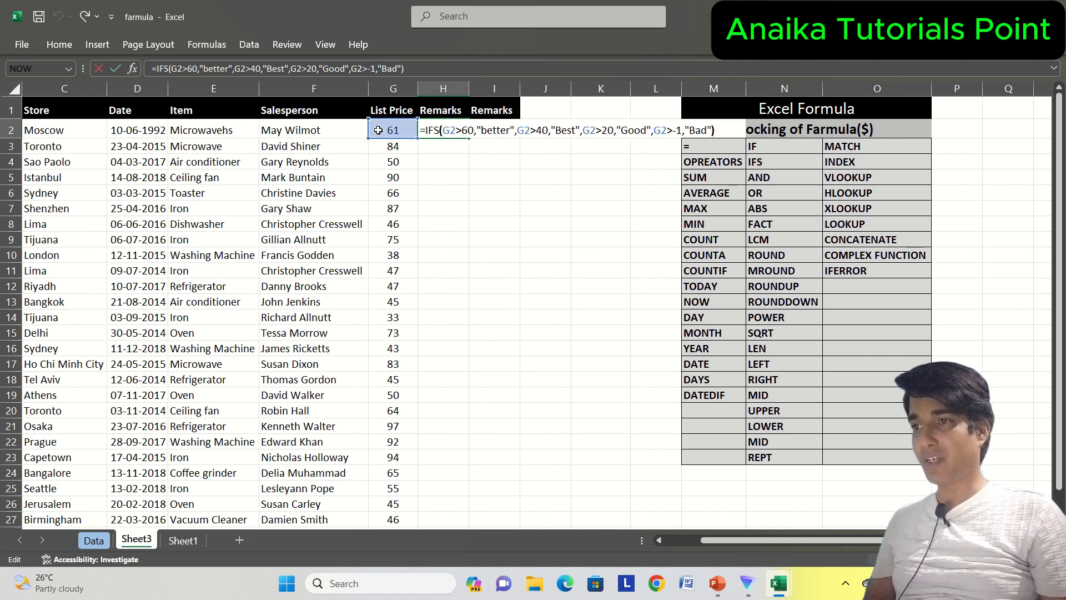
pyautogui.press('Left')
pyautogui.press('Right')
pyautogui.press('Left')
pyautogui.press('Left')
pyautogui.press('Left')
pyautogui.press('Left')
pyautogui.press('Left')
pyautogui.press('Left')
pyautogui.press('Left')
pyautogui.press('Left')
pyautogui.press('Left')
pyautogui.press('Left')
pyautogui.press('Left')
pyautogui.press('Left')
pyautogui.press('Left')
pyautogui.press('Left')
pyautogui.press('Left')
pyautogui.press('Left')
pyautogui.press('Left')
pyautogui.press('Left')
pyautogui.press('Left')
pyautogui.press('Left')
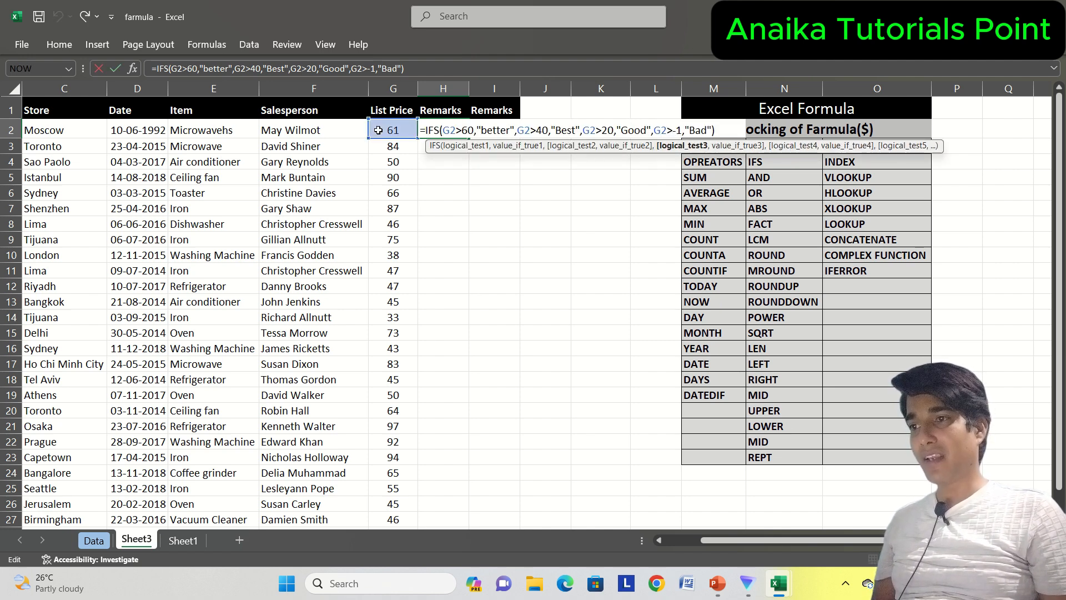
pyautogui.press('Left')
pyautogui.press('Left')
pyautogui.press('Left')
pyautogui.press('Left')
pyautogui.press('Left')
pyautogui.press('Left')
pyautogui.press('Left')
pyautogui.press('Left')
pyautogui.press('Left')
pyautogui.press('Left')
pyautogui.press('Left')
pyautogui.press('Left')
pyautogui.press('Left')
pyautogui.press('Left')
pyautogui.press('Left')
pyautogui.press('Left')
pyautogui.press('Left')
pyautogui.press('Left')
pyautogui.press('Left')
pyautogui.press('Left')
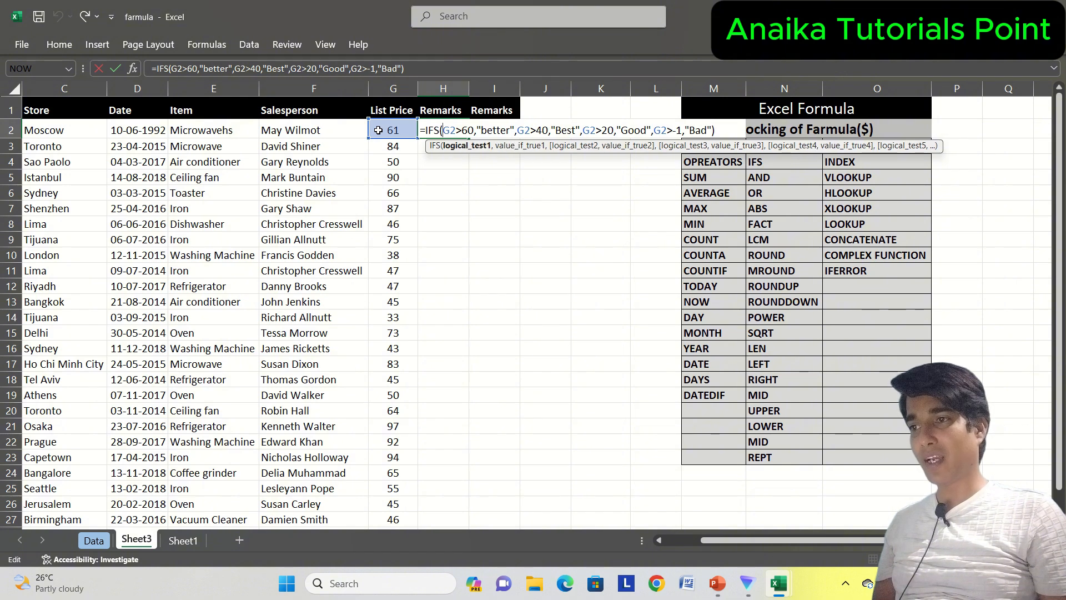
pyautogui.hotkey('shift', 'Right')
pyautogui.hotkey('shift', 'Right')
pyautogui.hotkey('shift', 'Right')
pyautogui.hotkey('shift', 'Right')
pyautogui.hotkey('shift', 'Right')
pyautogui.hotkey('shift', 'Right')
pyautogui.hotkey('shift', 'Right')
pyautogui.hotkey('shift', 'Right')
pyautogui.hotkey('shift', 'Right')
pyautogui.hotkey('shift', 'Right')
pyautogui.hotkey('shift', 'Right')
pyautogui.hotkey('shift', 'Right')
pyautogui.hotkey('shift', 'Right')
pyautogui.hotkey('shift', 'Right')
pyautogui.hotkey('shift', 'Right')
pyautogui.hotkey('shift', 'Right')
pyautogui.hotkey('shift', 'Right')
pyautogui.hotkey('shift', 'Right')
pyautogui.hotkey('shift', 'Right')
pyautogui.hotkey('shift', 'Right')
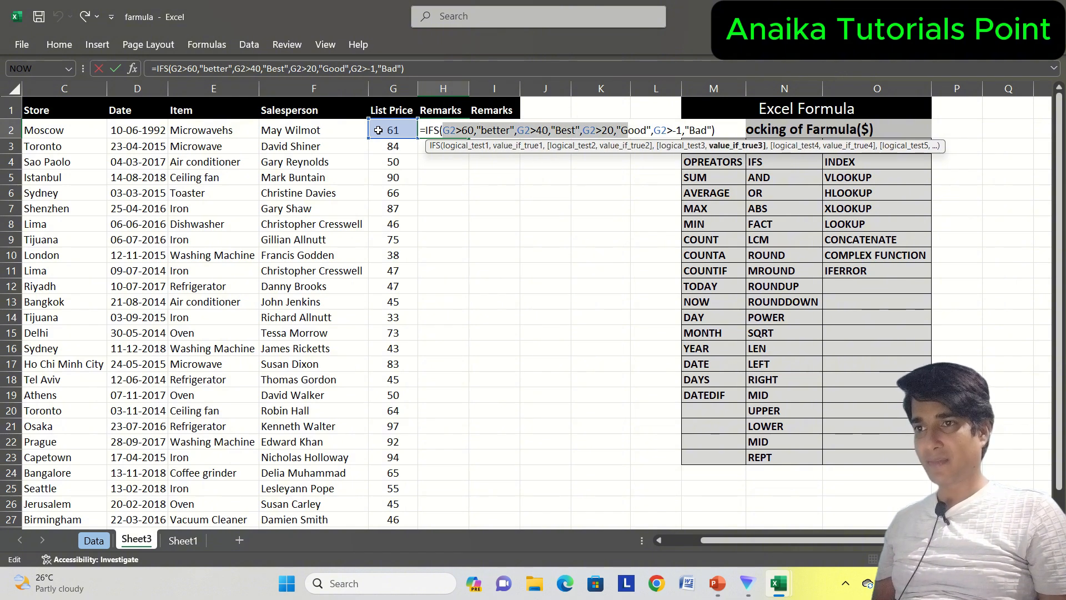
pyautogui.hotkey('shift', 'Right')
pyautogui.hotkey('shift', 'Right')
pyautogui.hotkey('shift', 'Right')
pyautogui.hotkey('shift', 'Right')
pyautogui.hotkey('shift', 'Right')
pyautogui.hotkey('shift', 'Right')
pyautogui.hotkey('shift', 'Right')
pyautogui.hotkey('shift', 'Right')
pyautogui.hotkey('shift', 'Right')
pyautogui.hotkey('shift', 'Right')
pyautogui.hotkey('shift', 'Right')
pyautogui.hotkey('shift', 'Right')
pyautogui.hotkey('shift', 'Right')
pyautogui.hotkey('shift', 'Right')
pyautogui.hotkey('shift', 'Right')
pyautogui.hotkey('shift', 'Right')
pyautogui.press('BackSpace')
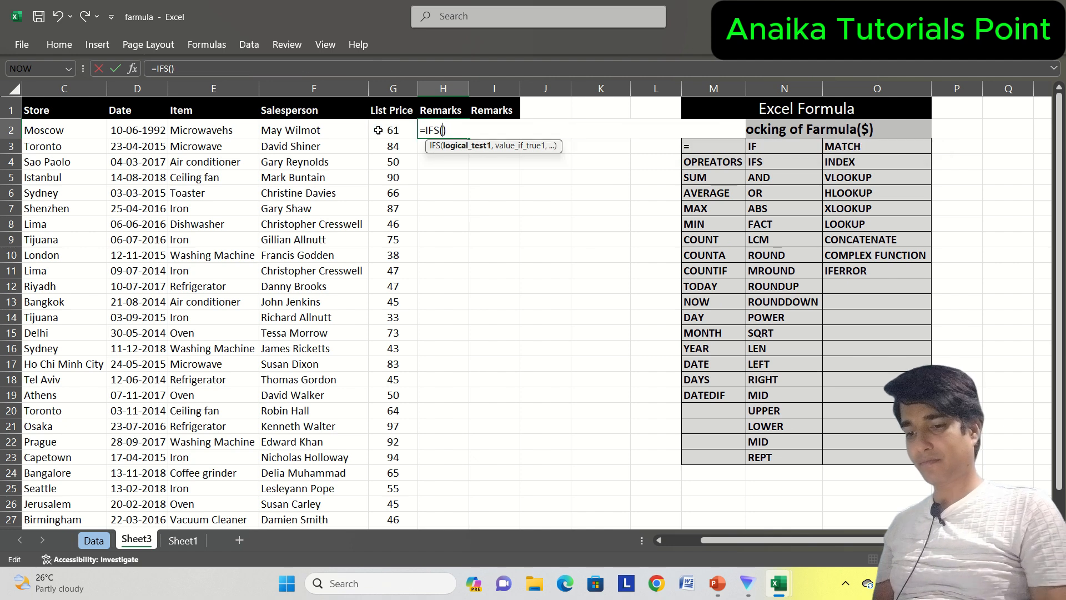
# Add the first IFS test G2<21 with the result "Bad" to the formula in H2
pyautogui.click(403, 128)
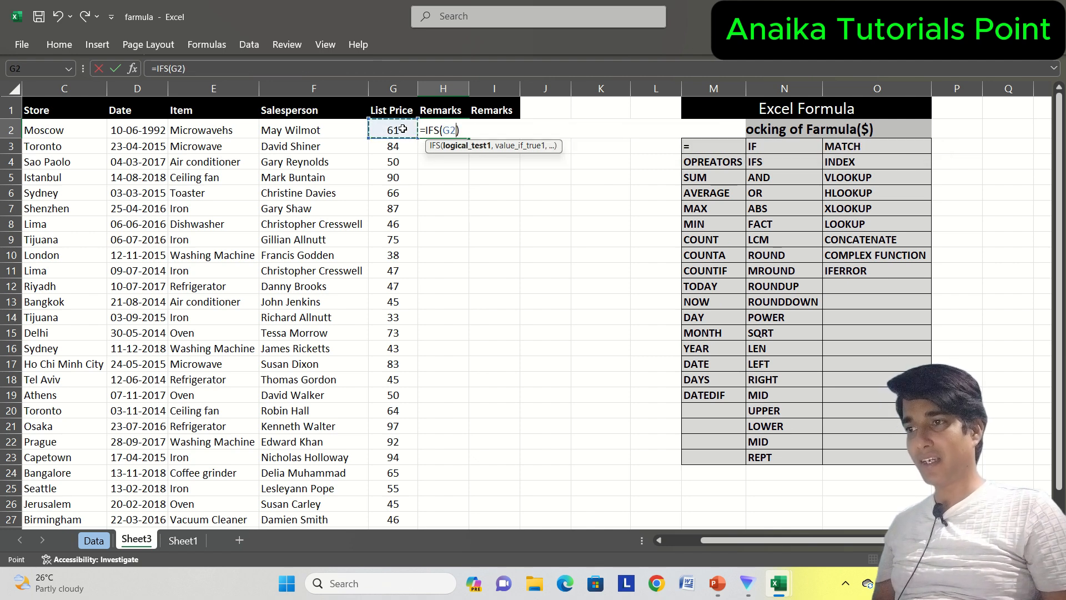
pyautogui.write('<')
pyautogui.write('21,"')
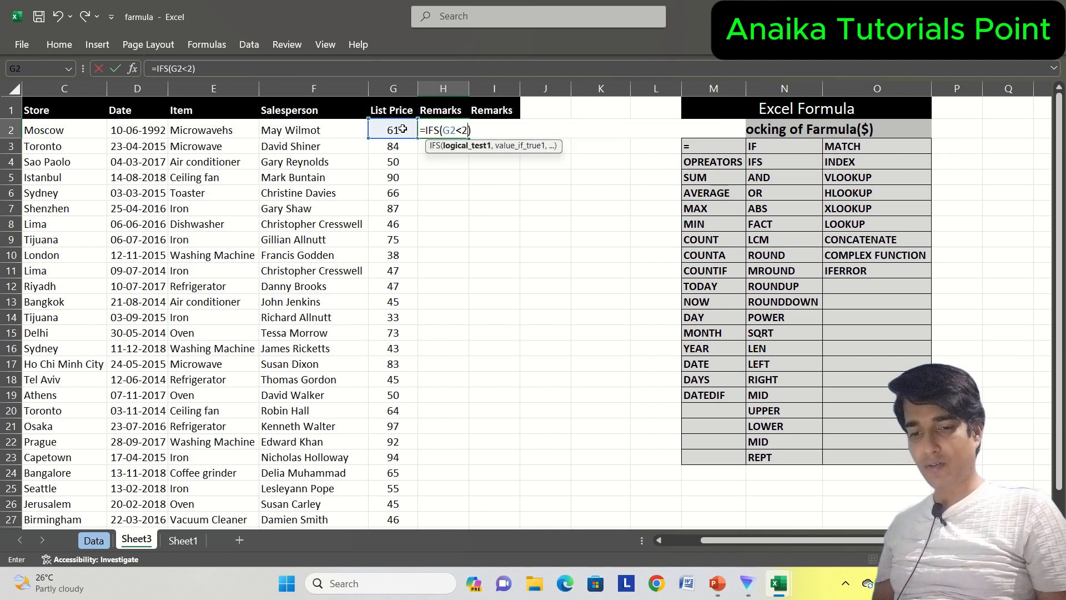
pyautogui.write('Bad"')
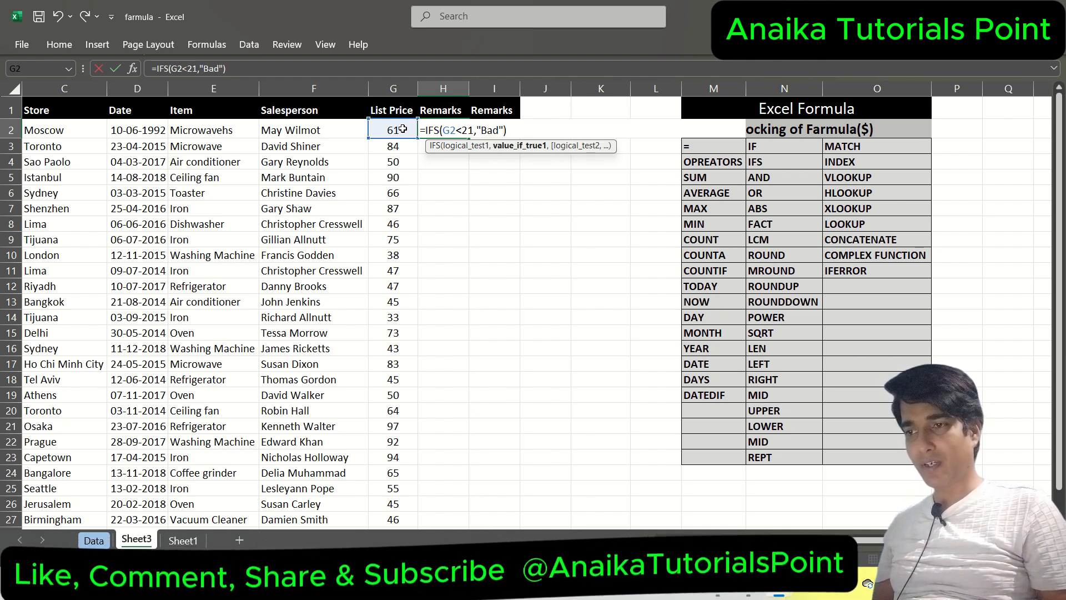
# Add the second IFS test G2<41 with the result "Good" and remove the stray quotation mark that follows it
pyautogui.write(',')
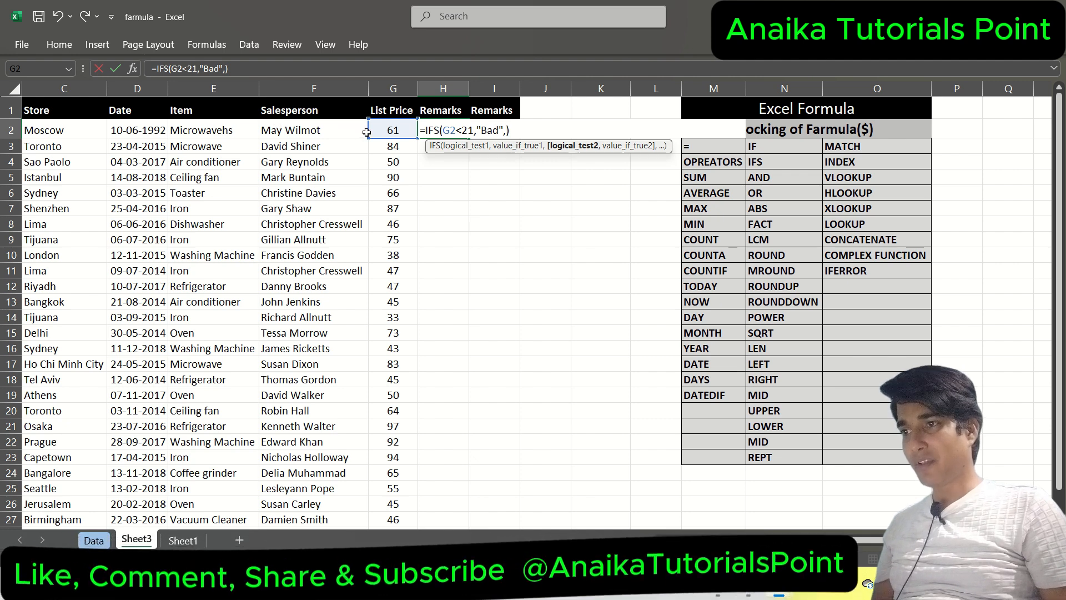
pyautogui.click(382, 130)
pyautogui.write('<')
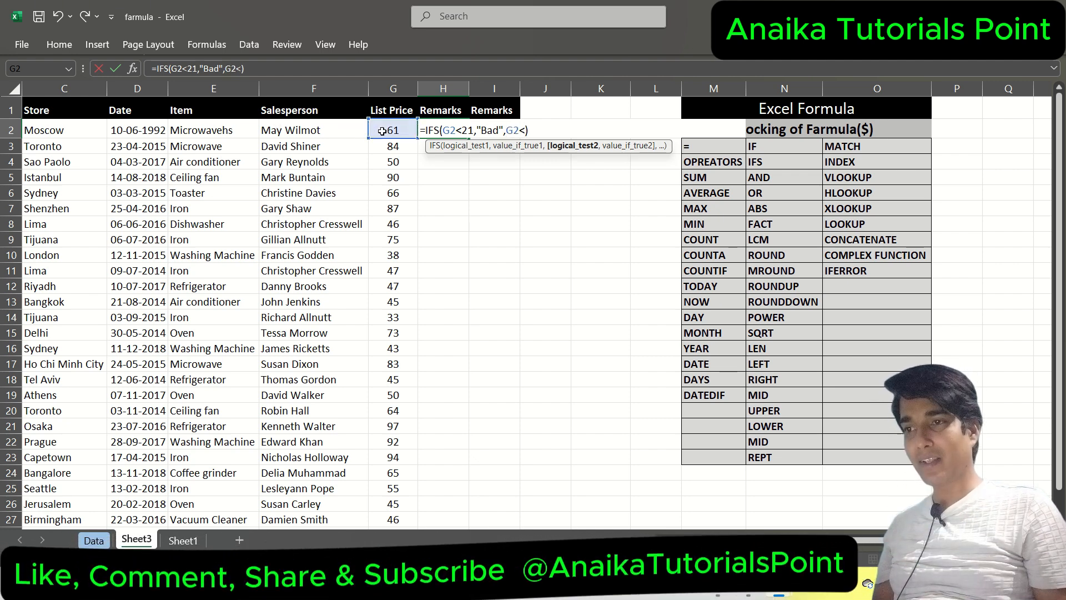
pyautogui.write('4')
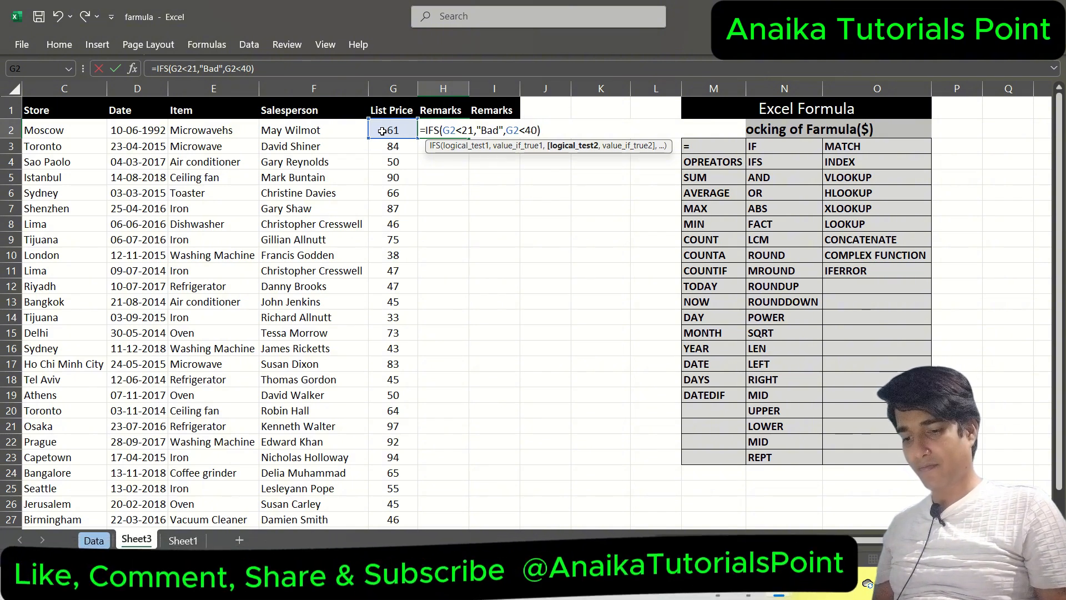
pyautogui.write('1,"Good')
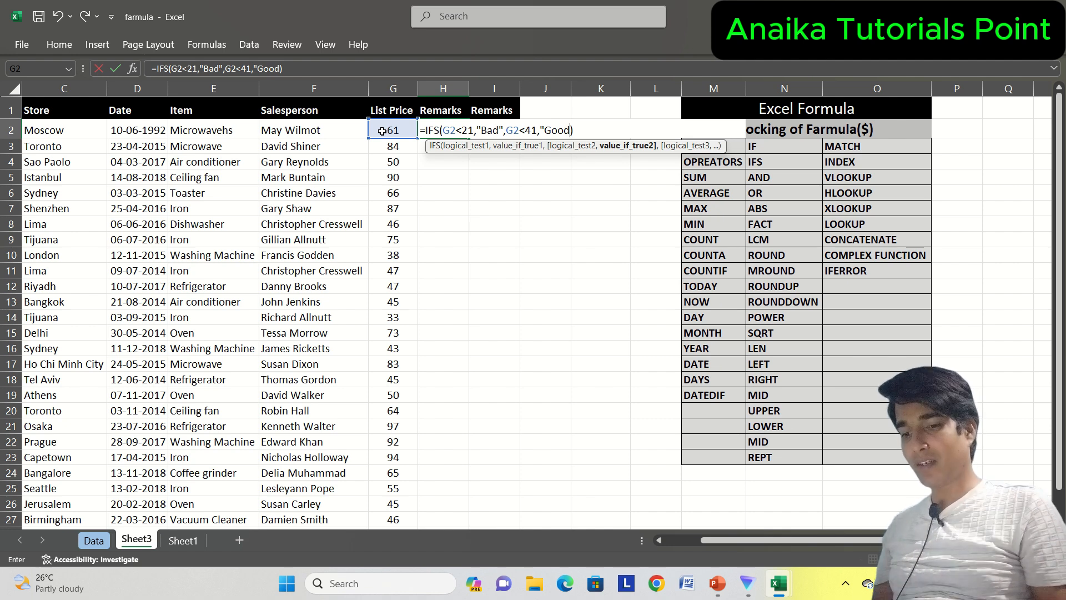
pyautogui.write('","')
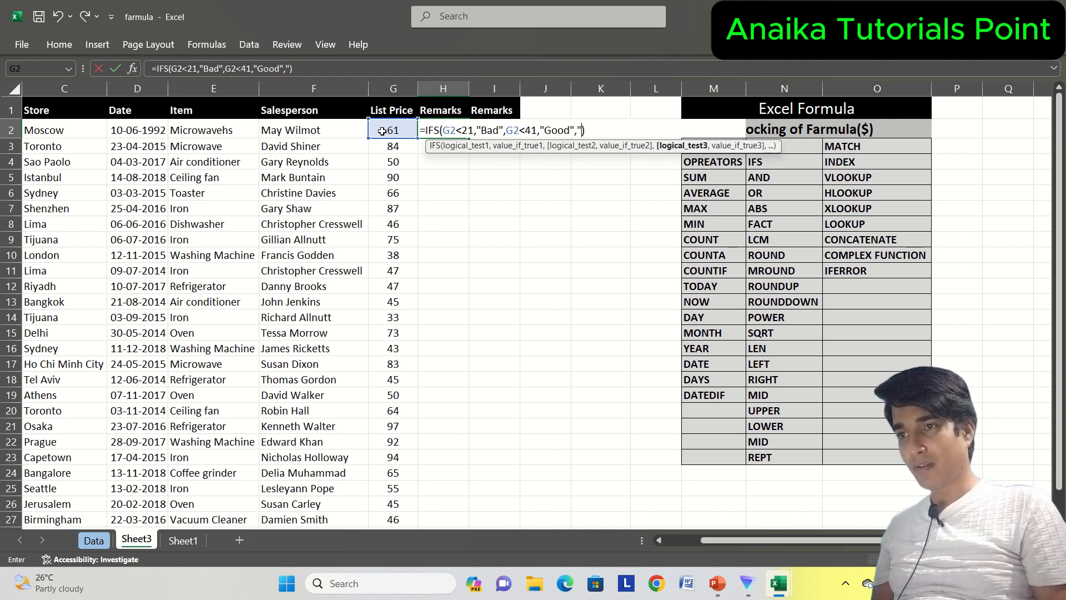
pyautogui.press('Return')
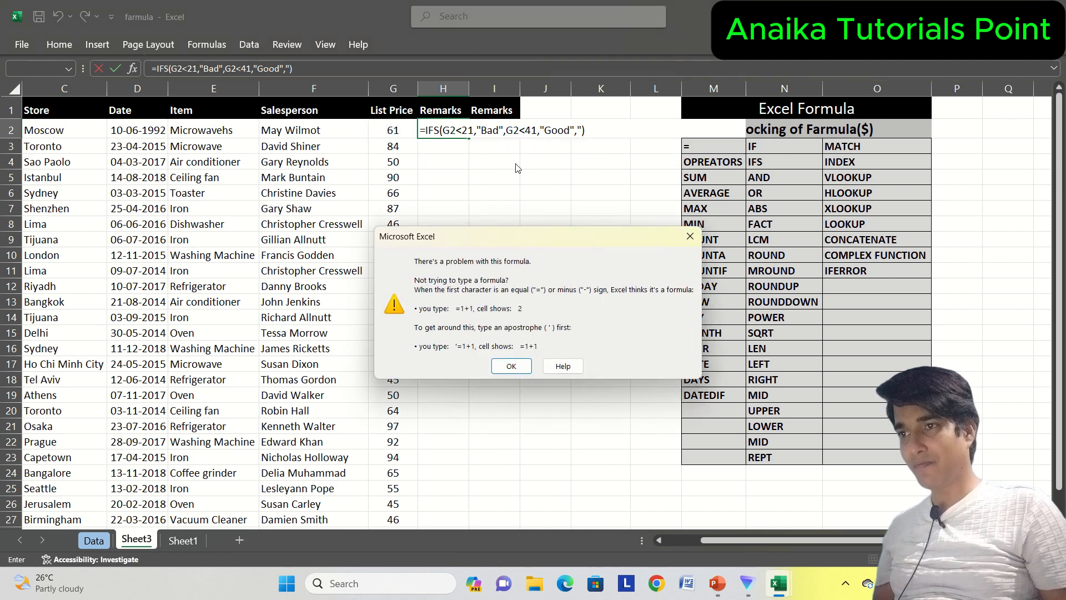
pyautogui.click(690, 236)
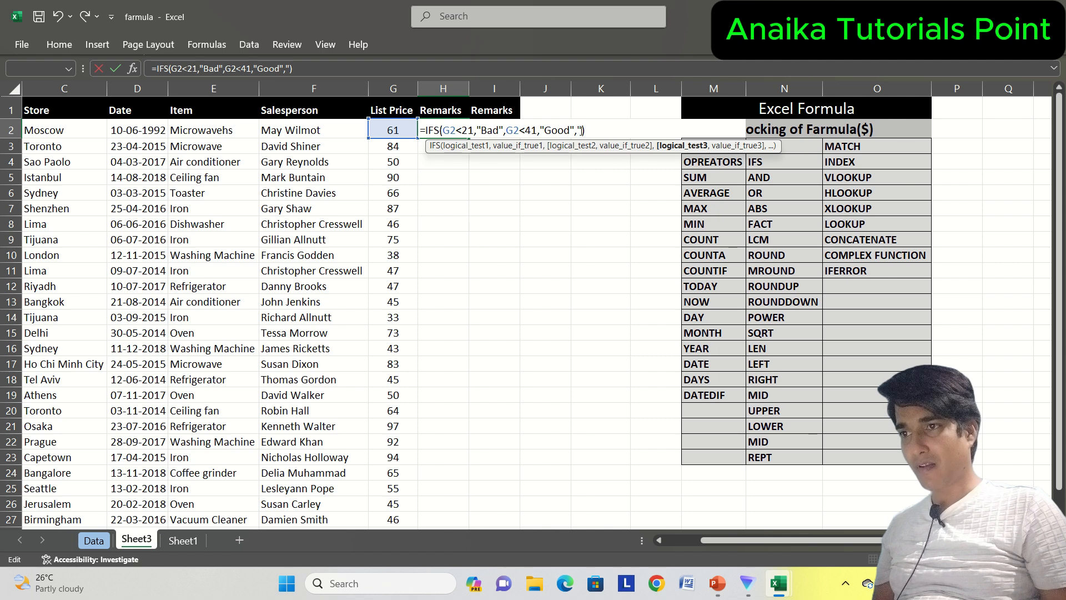
pyautogui.click(582, 130)
pyautogui.press('BackSpace')
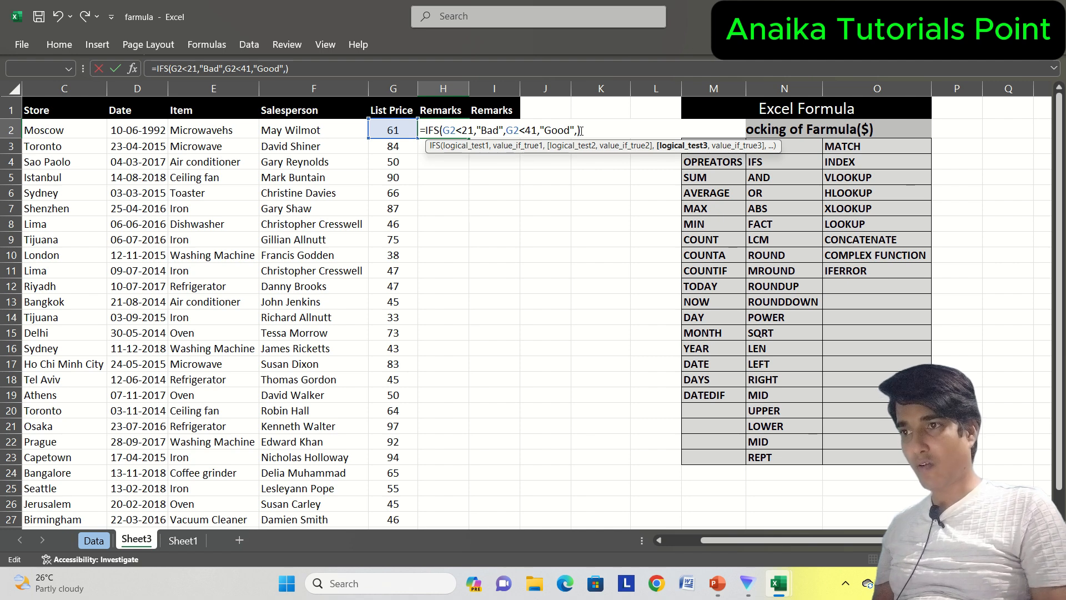
# Add the third IFS test G2<60 with the result "Best" to the formula
pyautogui.click(380, 134)
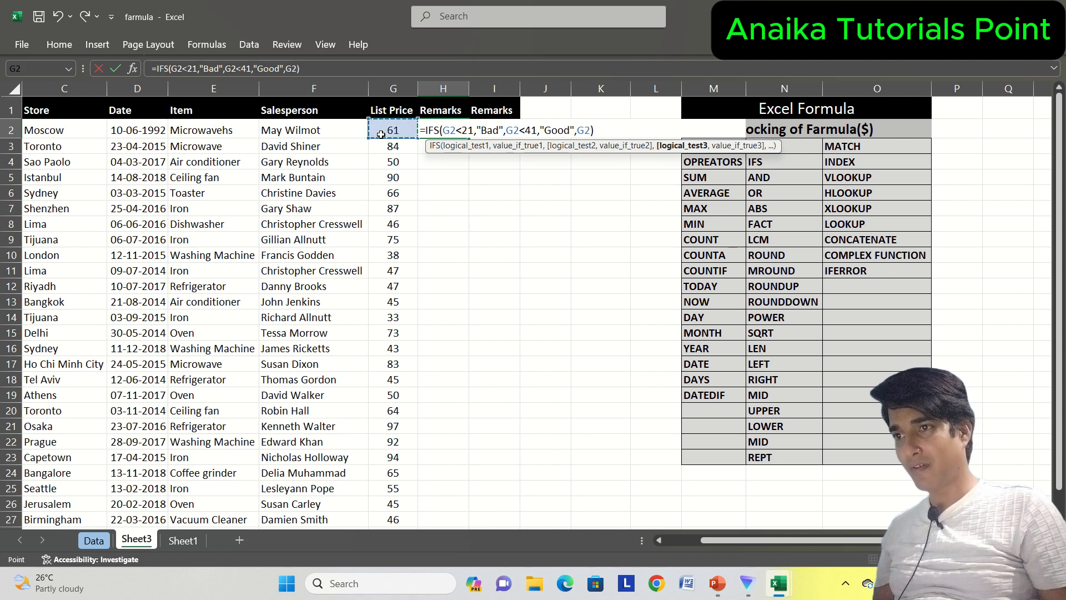
pyautogui.write('<60,"')
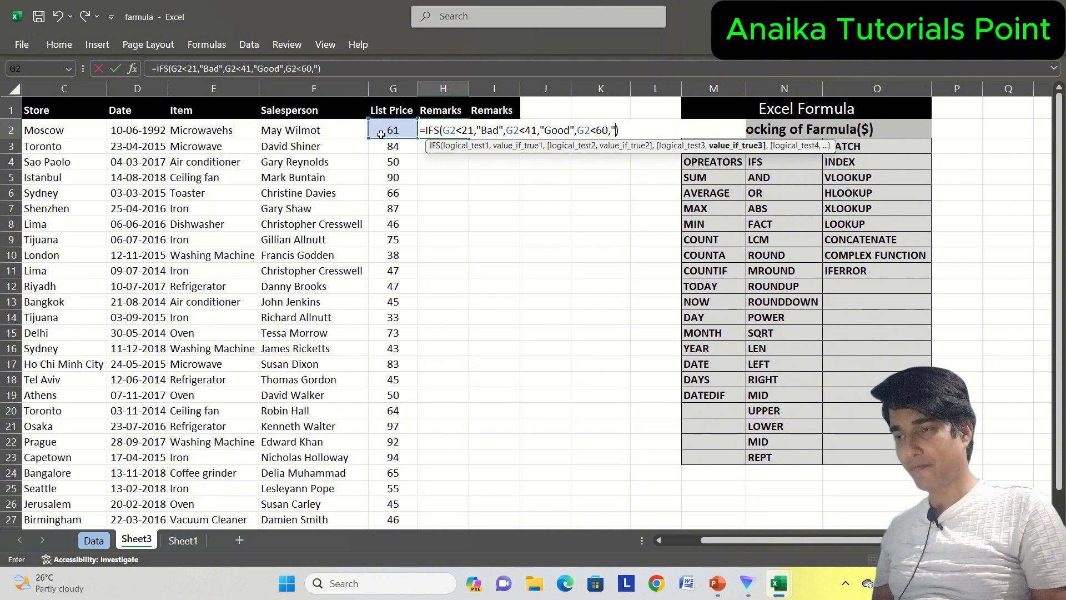
pyautogui.write('Best')
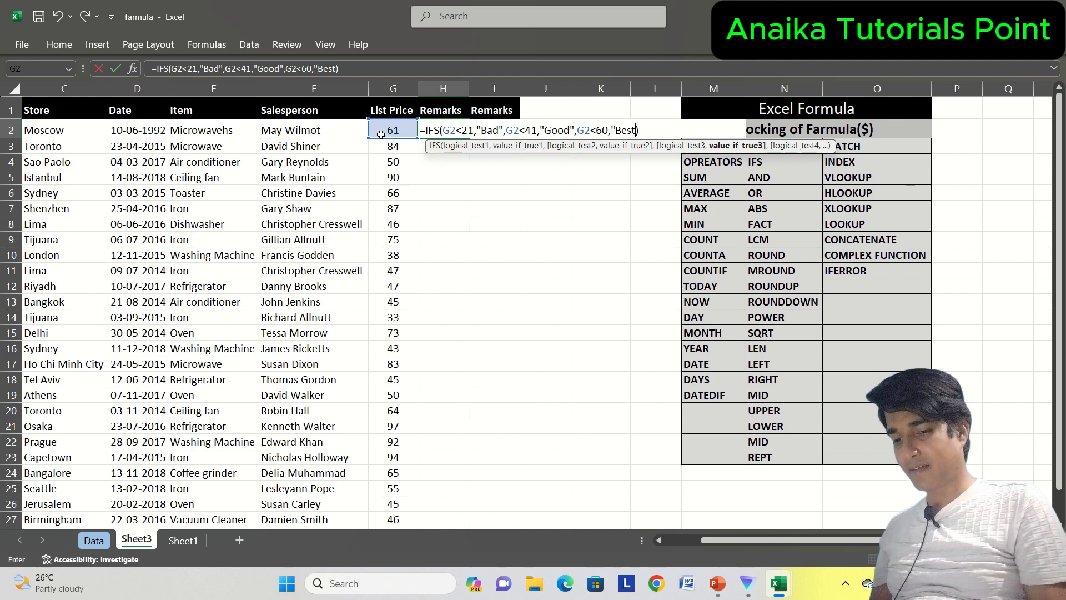
pyautogui.write('",')
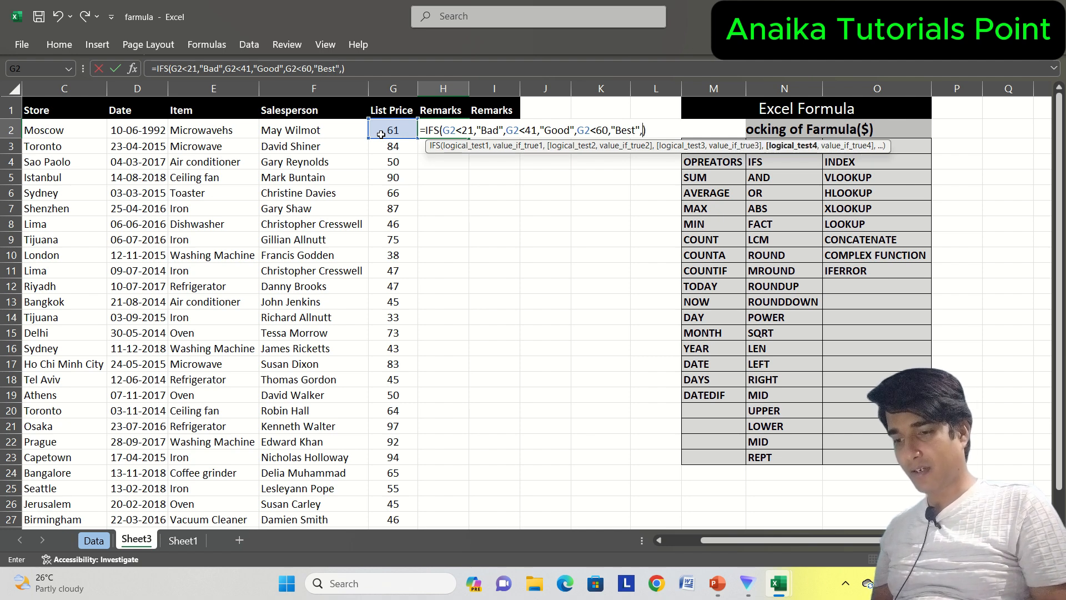
# Add the fourth IFS test G2<101 with the result "Better" and enter the formula in H2
pyautogui.click(377, 133)
pyautogui.write('10')
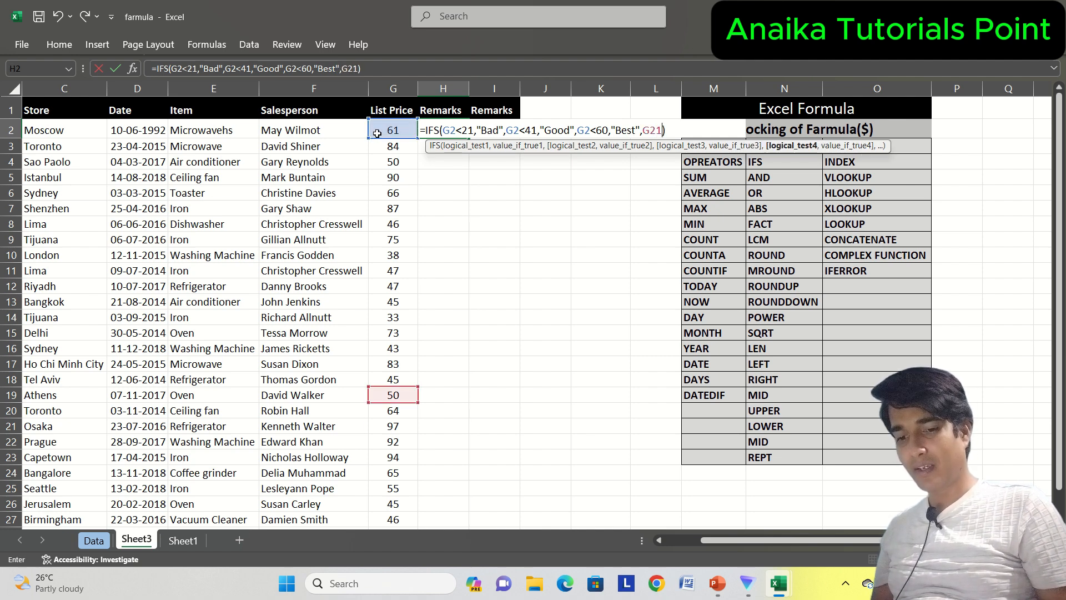
pyautogui.press('BackSpace')
pyautogui.press('BackSpace')
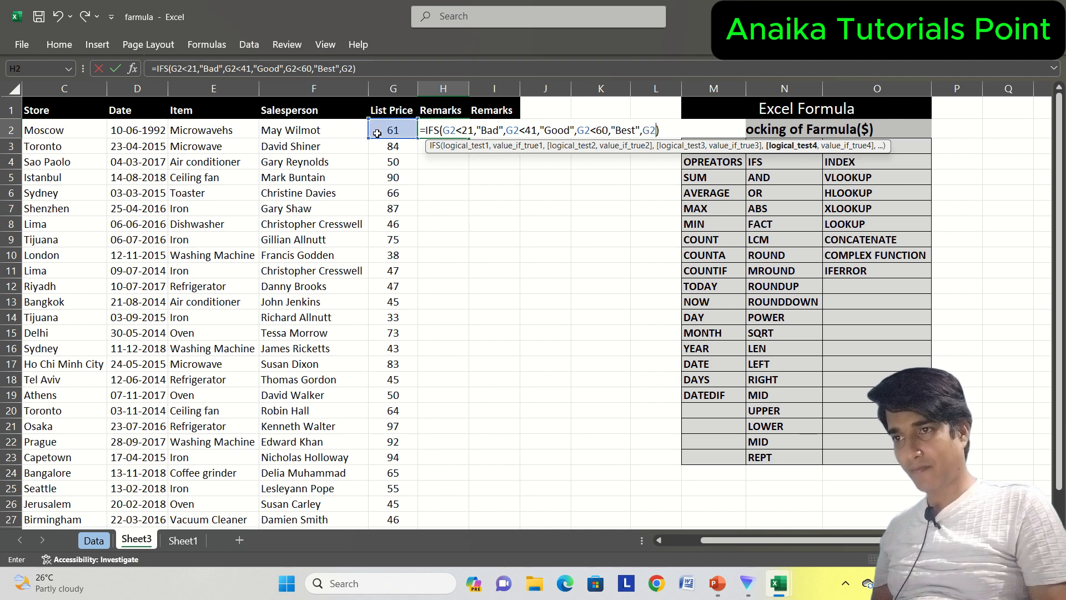
pyautogui.write('<101')
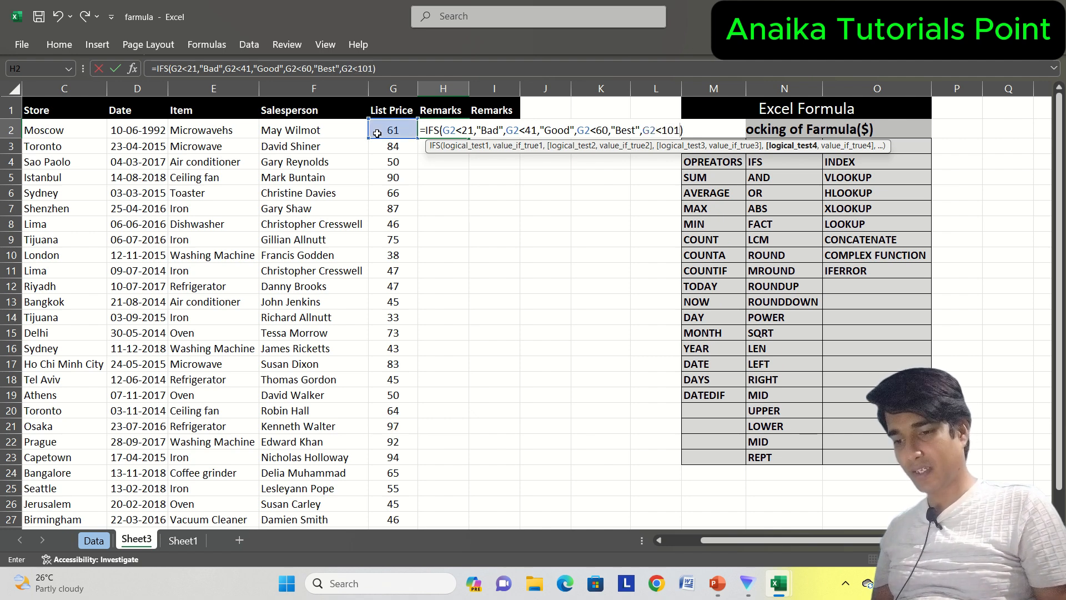
pyautogui.write(',"')
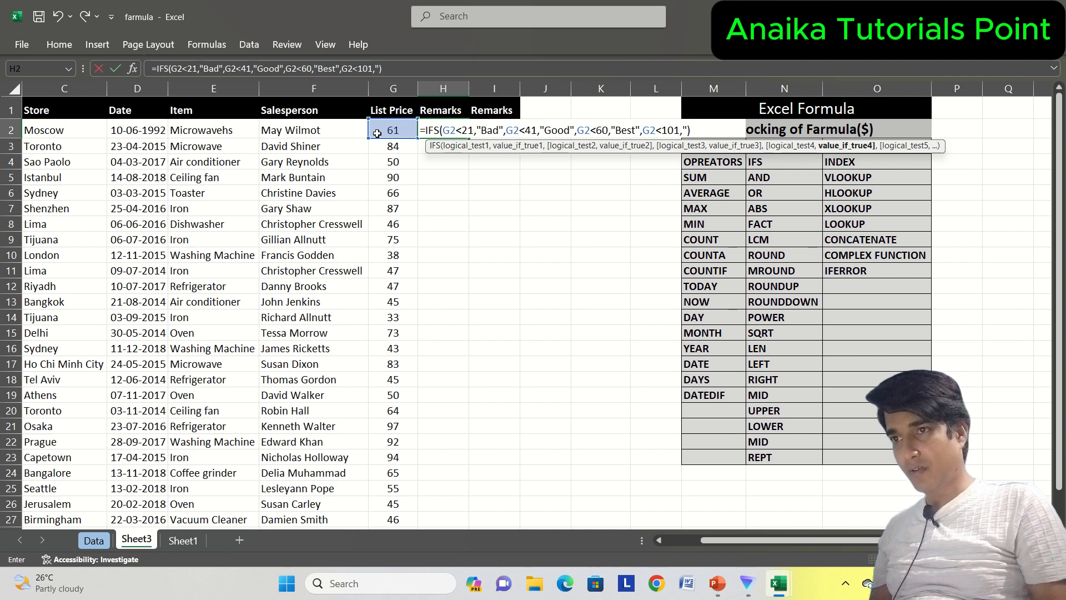
pyautogui.write('Better"')
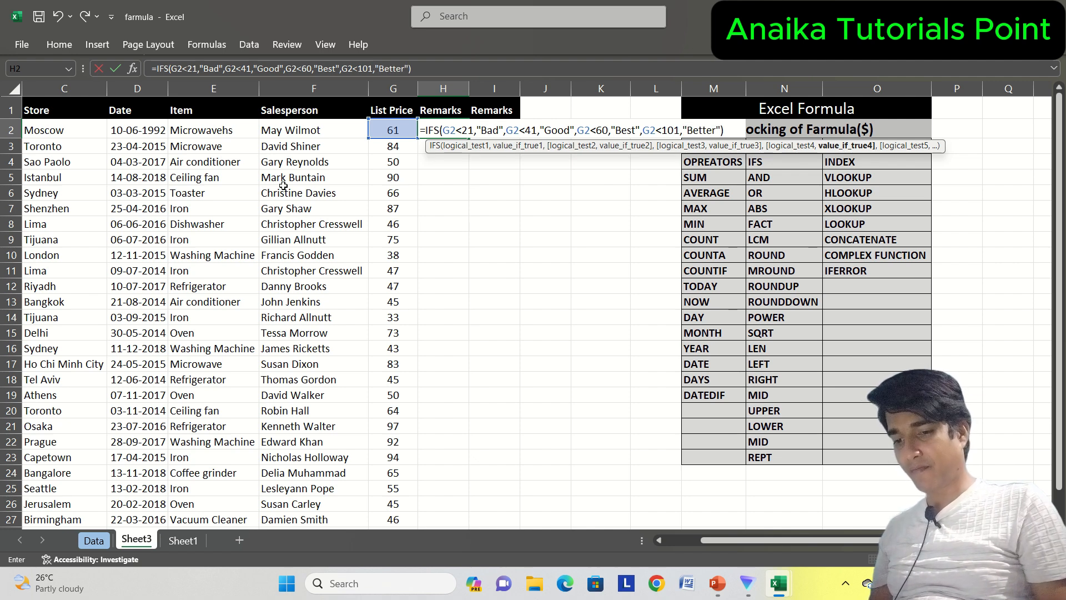
pyautogui.press('Return')
pyautogui.press('Return')
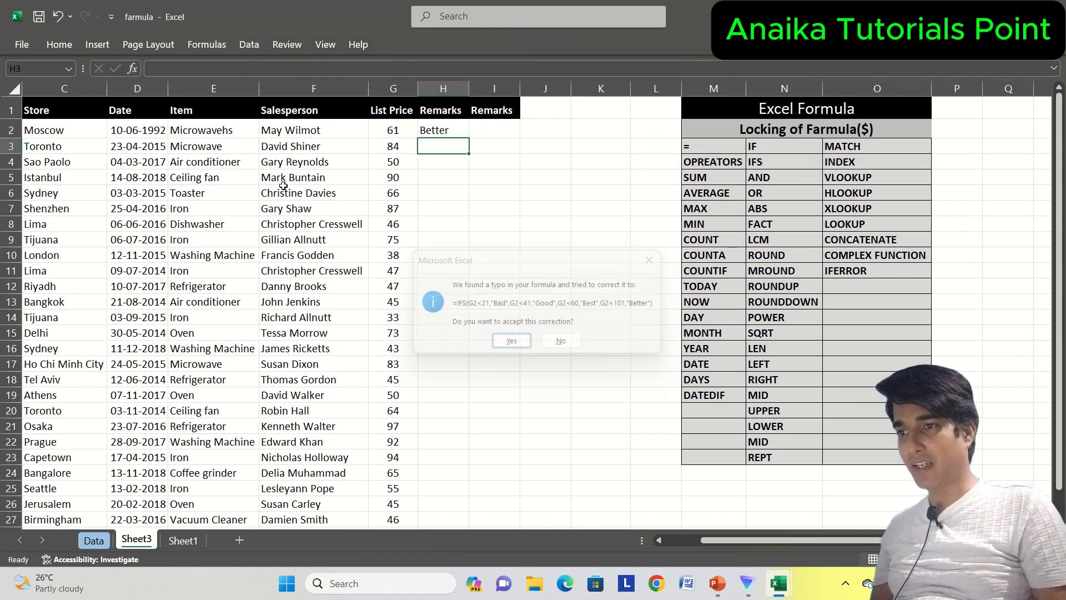
# Set the List Price in G2 to 41 to test the third IFS condition
pyautogui.press('Up')
pyautogui.press('Left')
pyautogui.press('Right')
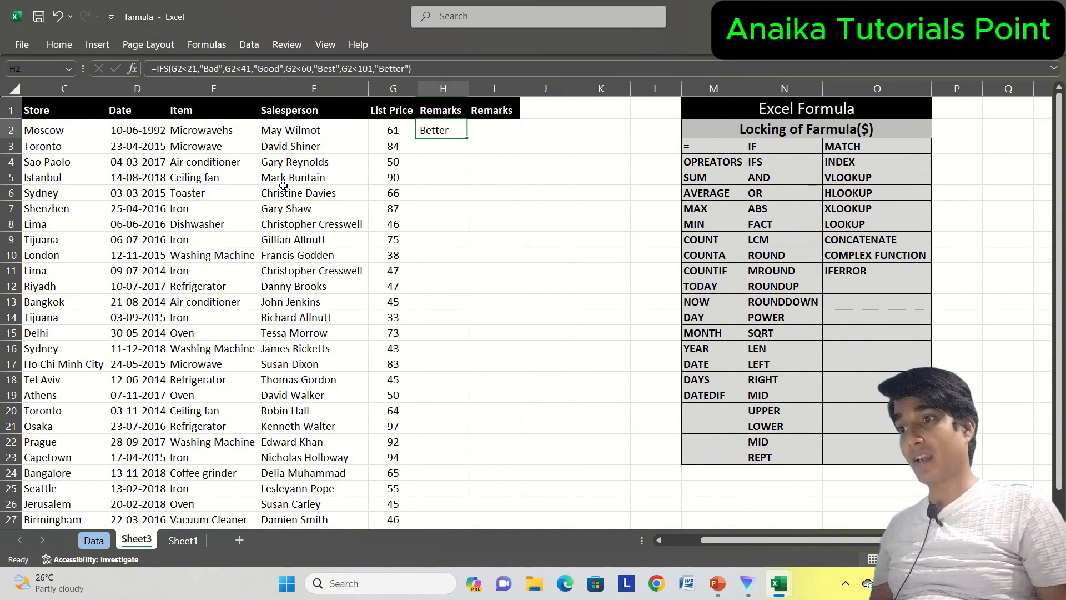
pyautogui.press('Left')
pyautogui.write('41')
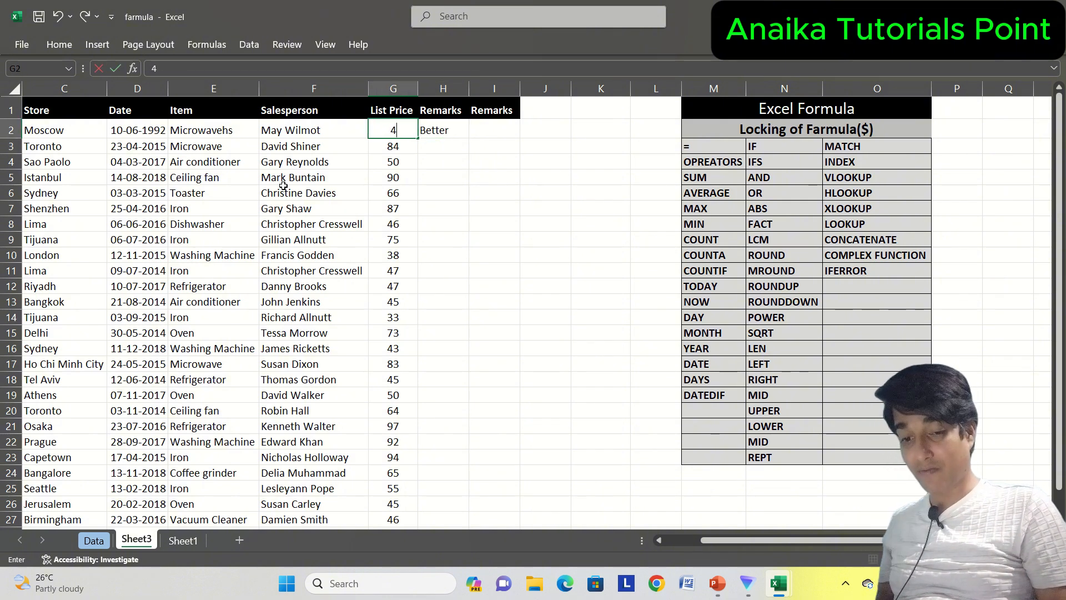
pyautogui.press('Return')
pyautogui.press('Up')
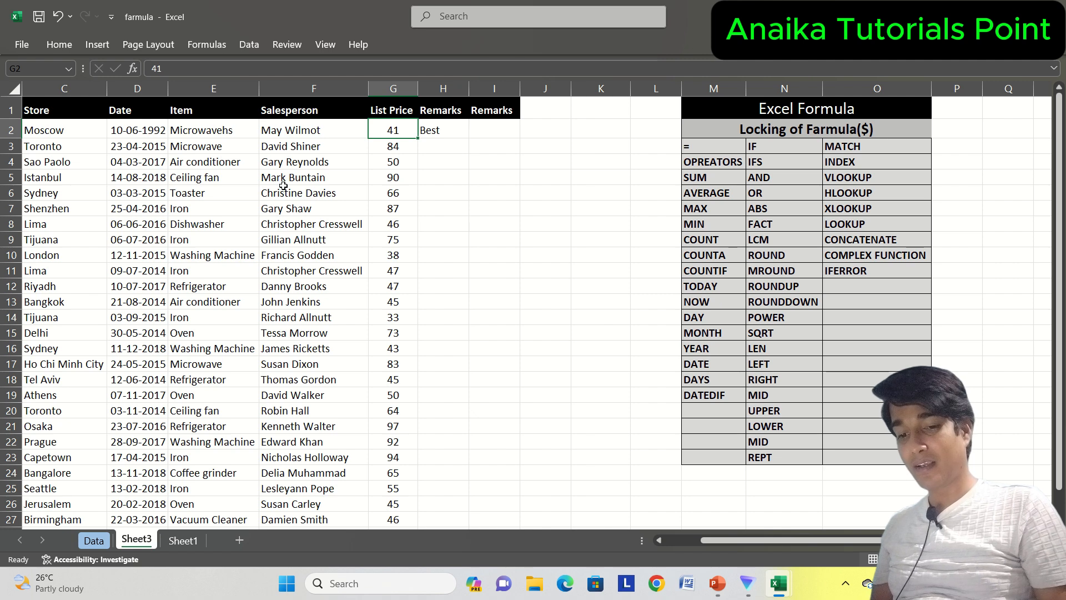
# Set the List Price in G2 to 1 and again to 2 to test the first IFS condition
pyautogui.write('1')
pyautogui.press('Return')
pyautogui.press('Up')
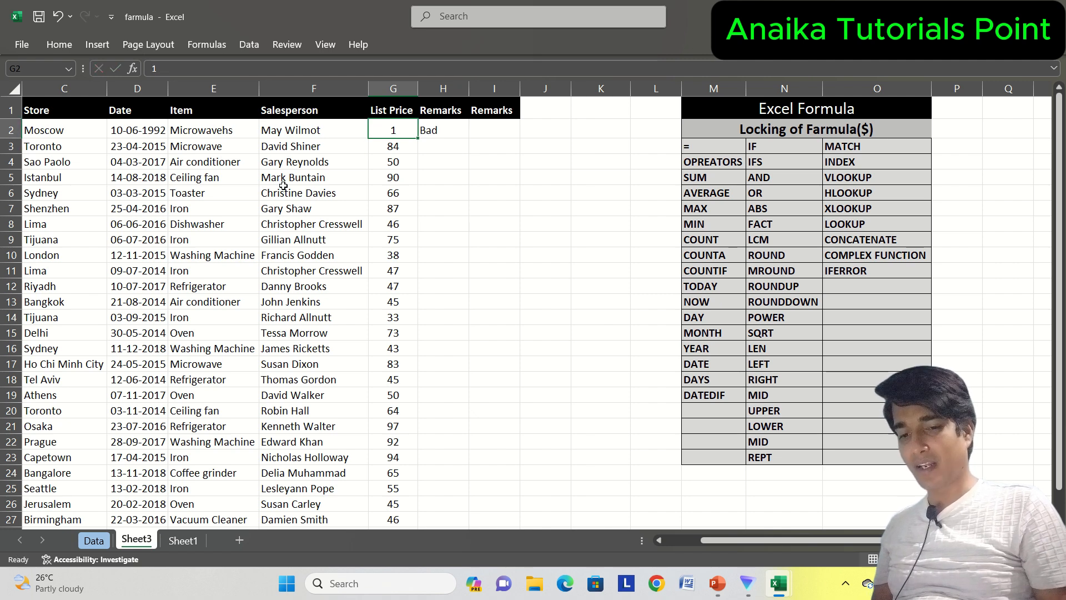
pyautogui.write('2')
pyautogui.press('Right')
pyautogui.press('Left')
pyautogui.press('Right')
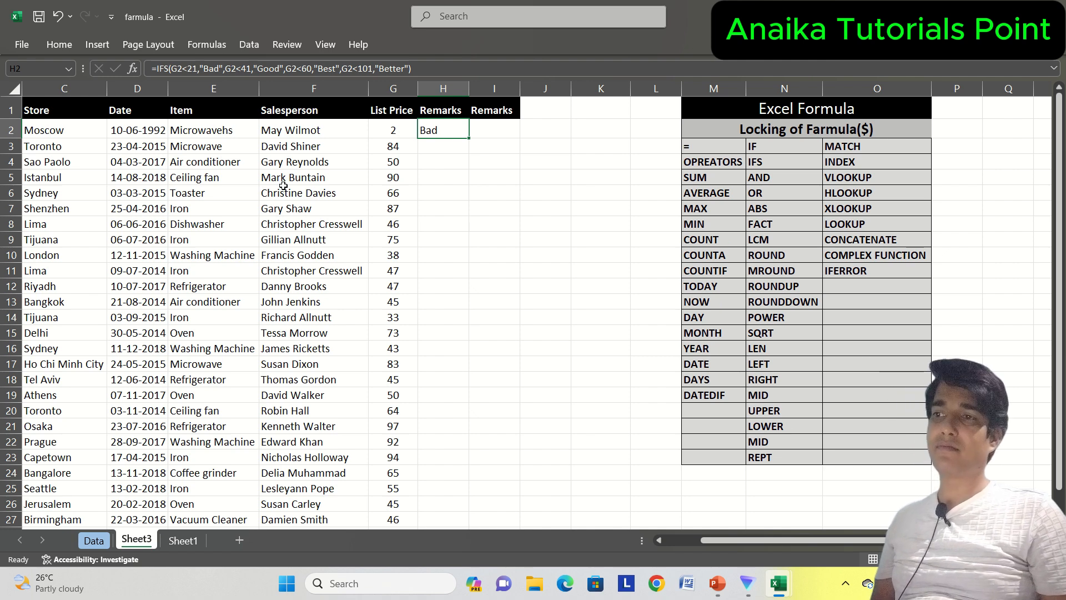
pyautogui.press('Right')
pyautogui.press('Right')
pyautogui.press('Right')
pyautogui.press('Right')
pyautogui.press('Right')
pyautogui.press('Right')
pyautogui.press('Down')
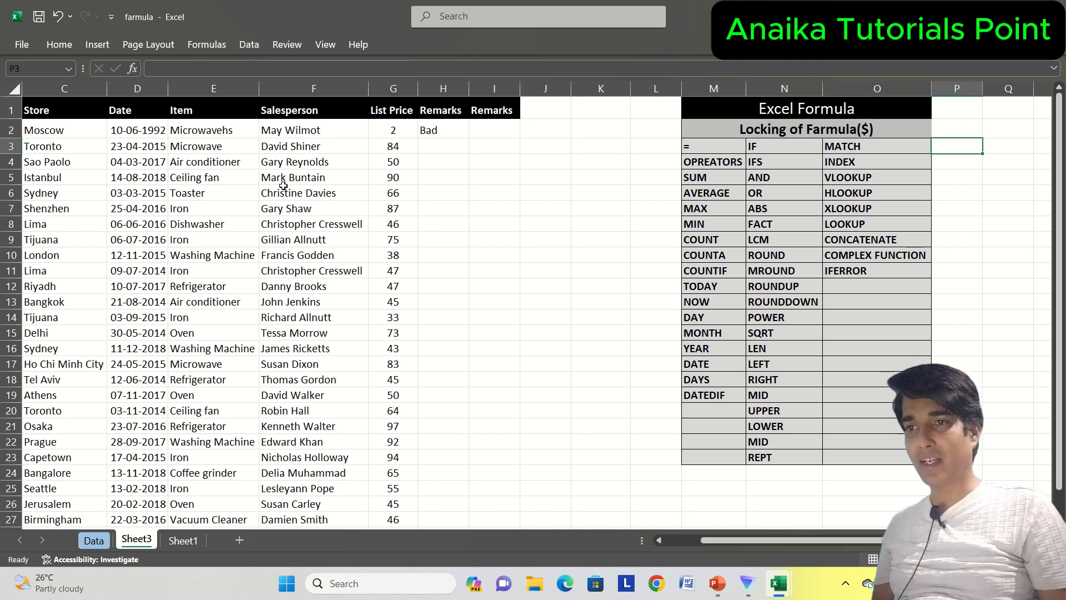
pyautogui.press('Down')
pyautogui.press('Down')
pyautogui.press('Down')
pyautogui.press('Left')
pyautogui.press('Left')
# Undo the last List Price change in G2
pyautogui.hotkey('ctrl', 'z')
pyautogui.hotkey('ctrl', 'z')
pyautogui.hotkey('ctrl', 'z')
pyautogui.hotkey('ctrl', 'z')
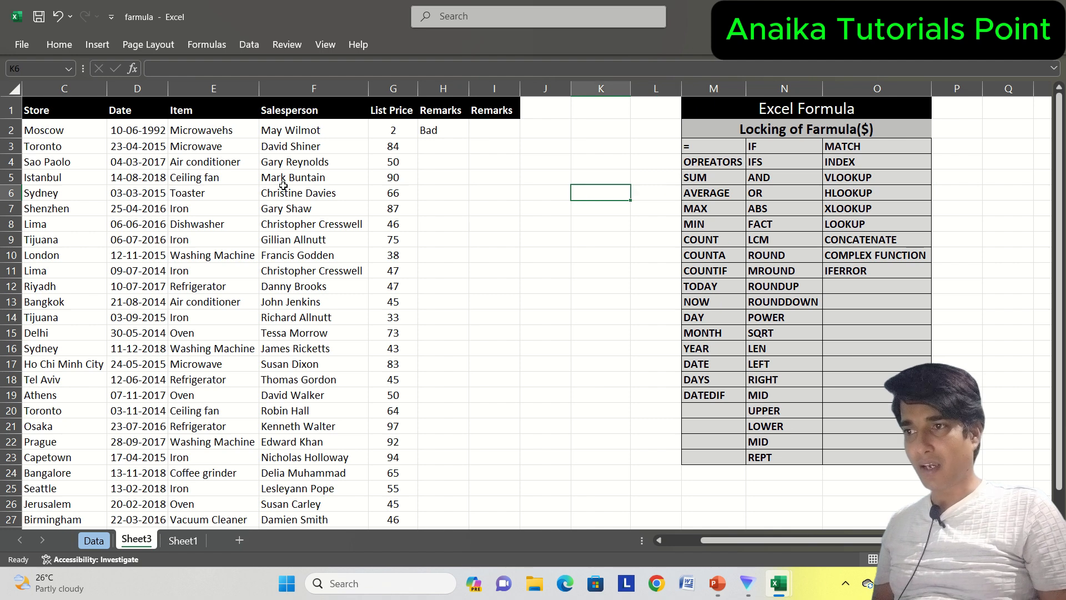
pyautogui.press('Right')
pyautogui.press('Right')
pyautogui.press('Right')
pyautogui.press('Right')
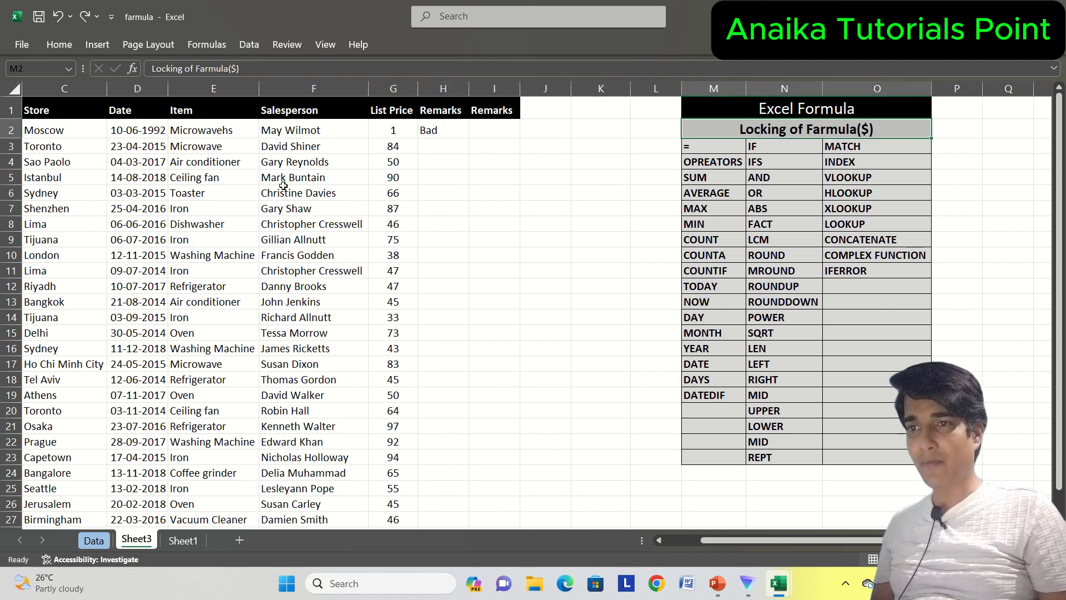
pyautogui.press('Down')
pyautogui.press('Down')
pyautogui.press('Down')
pyautogui.press('Left')
pyautogui.press('Left')
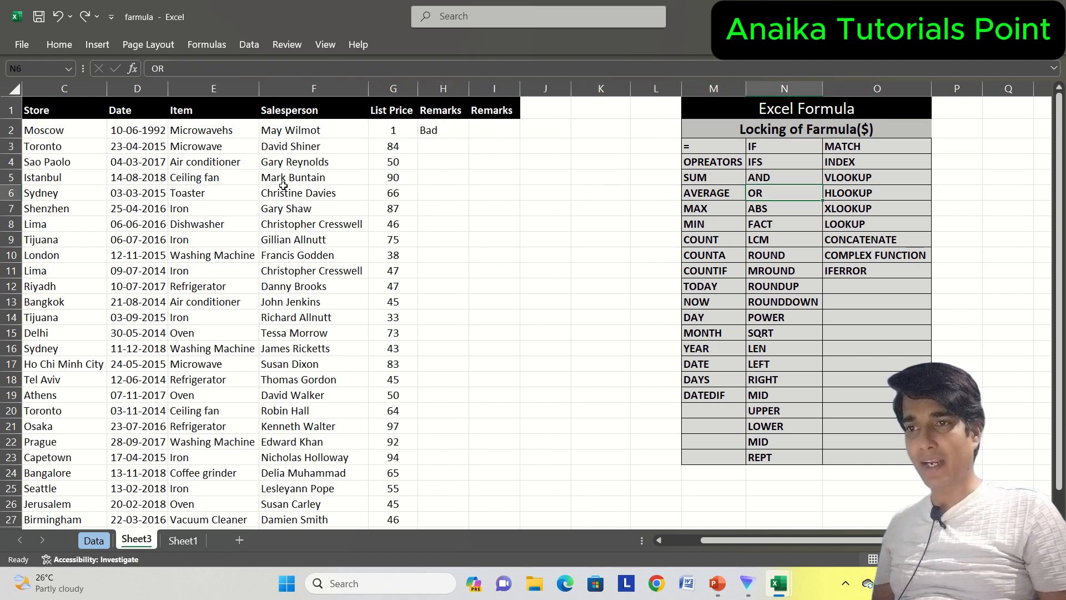
# Clear the IFS formula from the Remarks cell H2
pyautogui.press('Left')
pyautogui.press('Left')
pyautogui.press('Up')
pyautogui.press('Up')
pyautogui.press('Up')
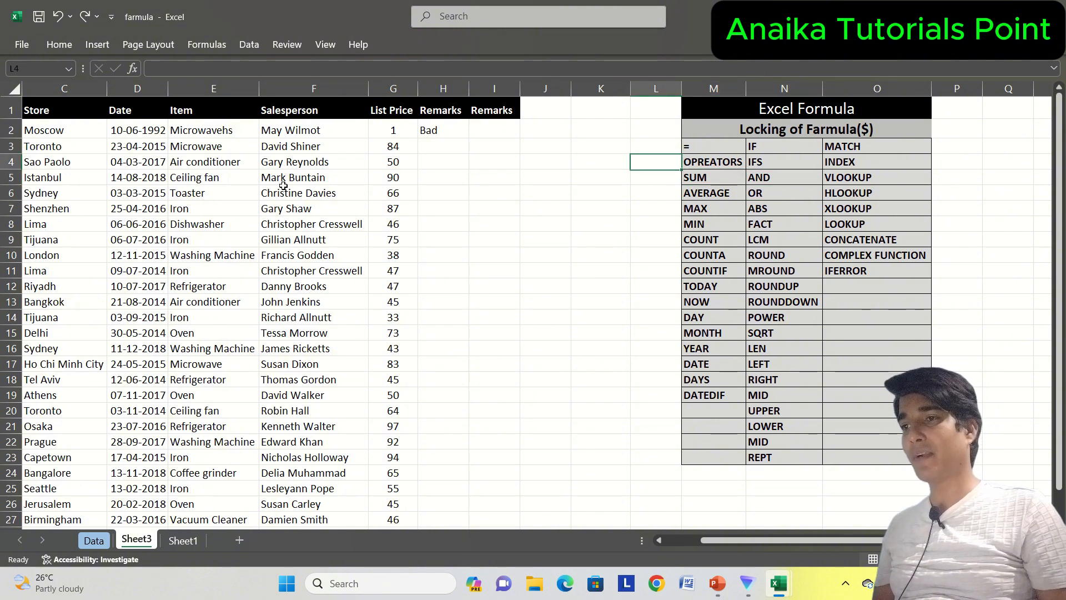
pyautogui.press('Left')
pyautogui.press('Left')
pyautogui.press('Left')
pyautogui.press('Left')
pyautogui.press('Delete')
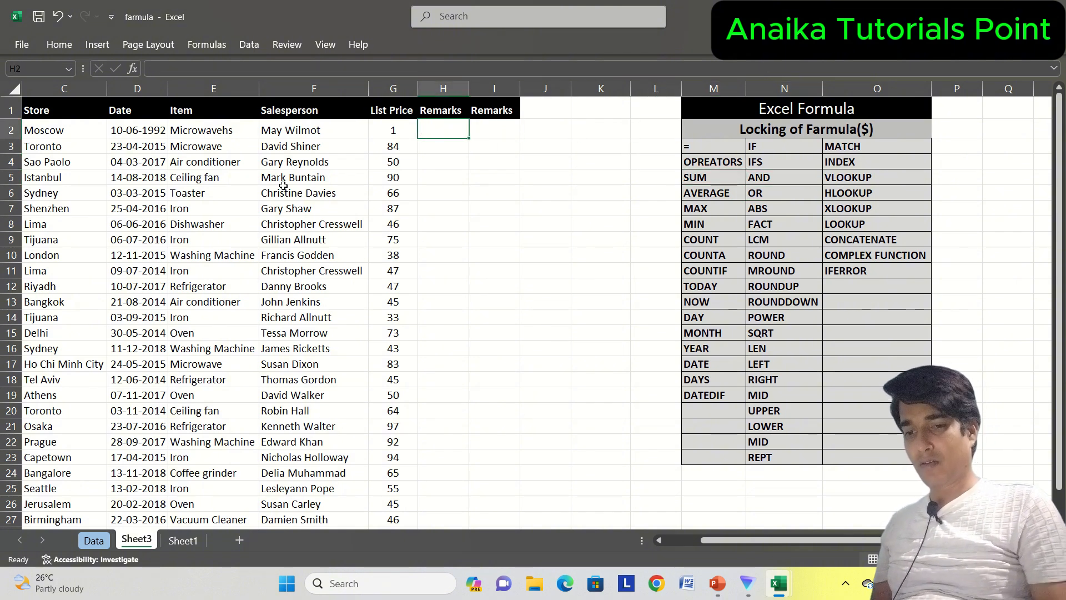
pyautogui.press('Right')
pyautogui.press('Right')
pyautogui.press('Down')
pyautogui.press('Down')
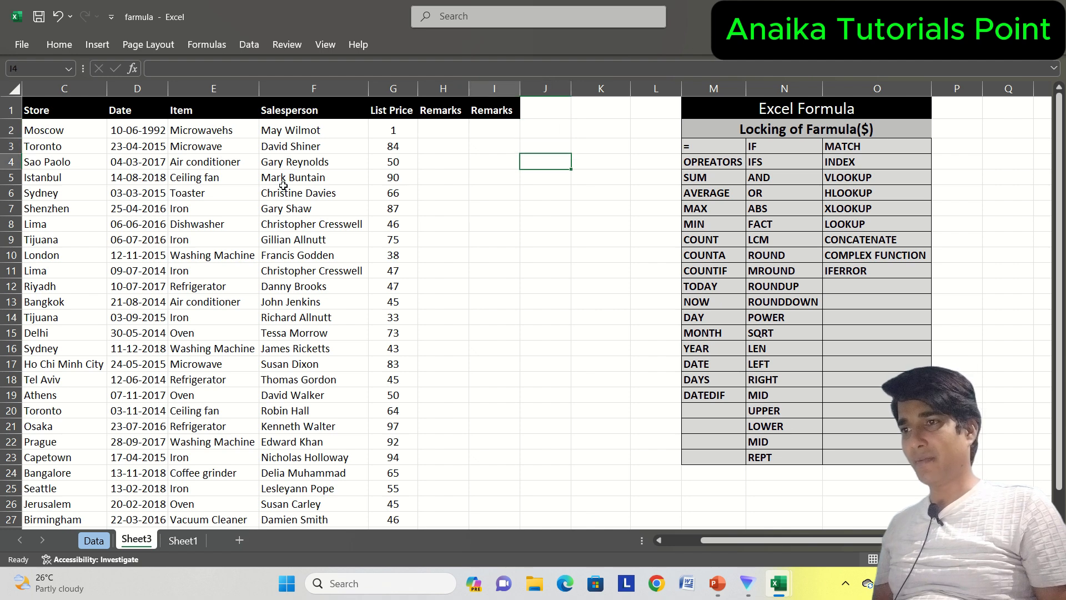
pyautogui.press('Left')
pyautogui.press('Left')
pyautogui.press('Right')
pyautogui.press('Left')
pyautogui.press('Left')
pyautogui.write('=')
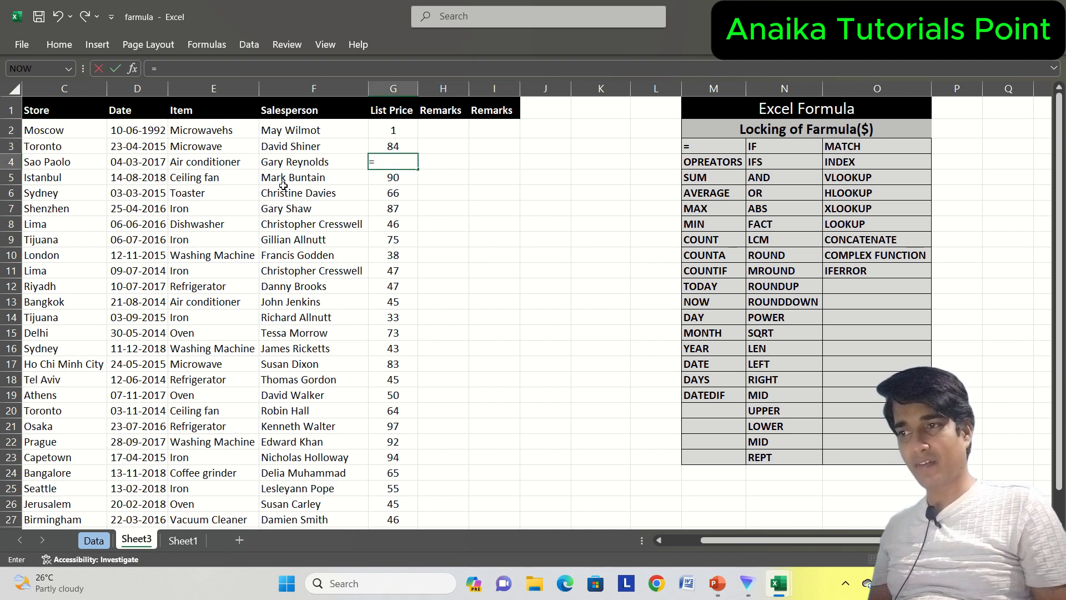
pyautogui.press('Return')
pyautogui.hotkey('ctrl', 'z')
# Enter an AND formula in H4 that tests whether the List Price in G3 is greater than 50
pyautogui.press('Right')
pyautogui.write('=and(')
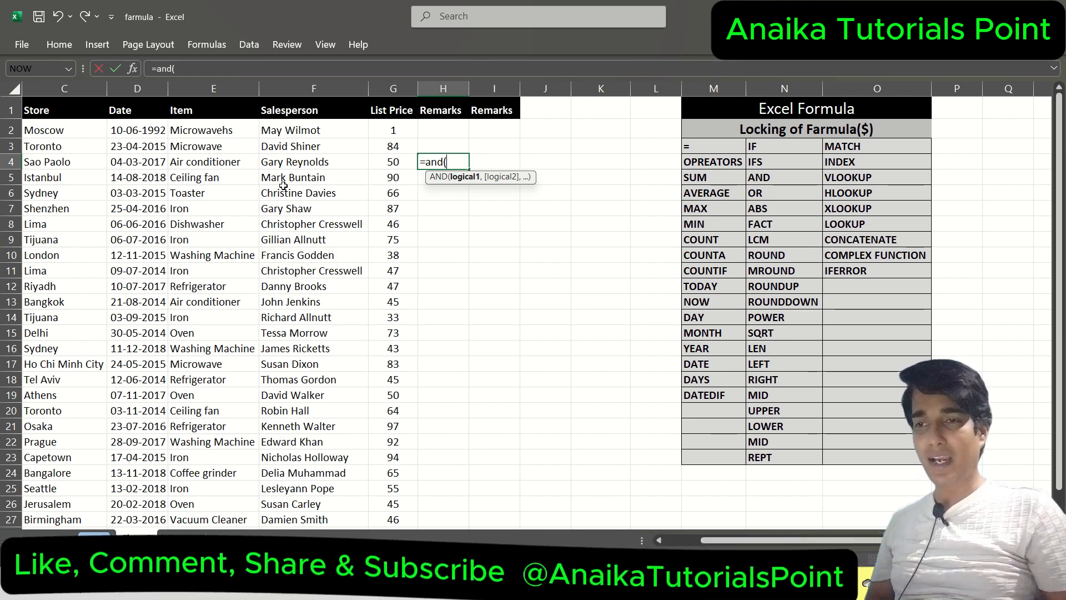
pyautogui.click(399, 147)
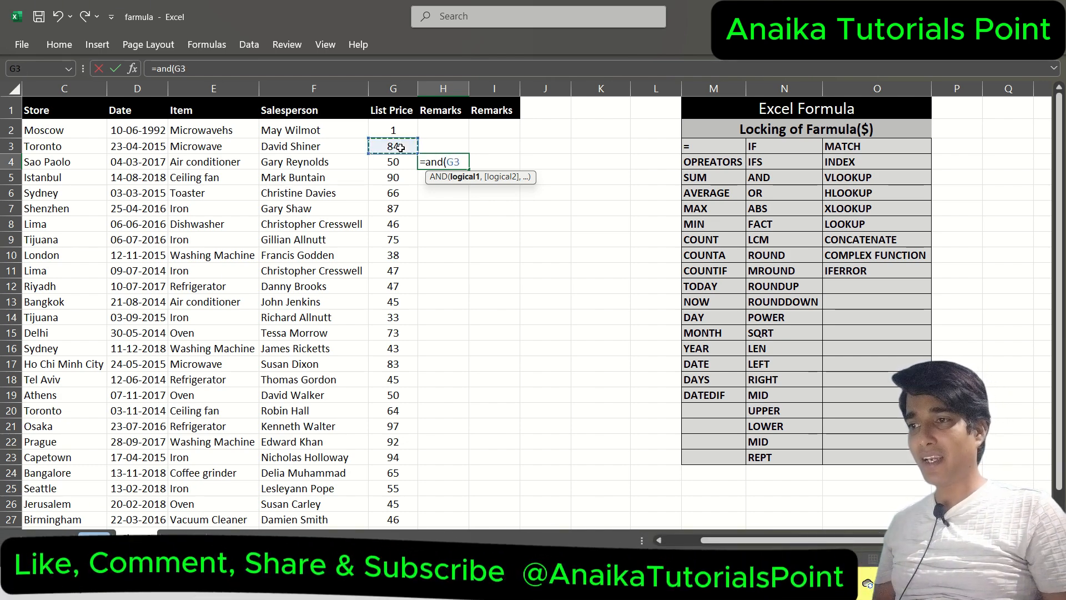
pyautogui.write('>5')
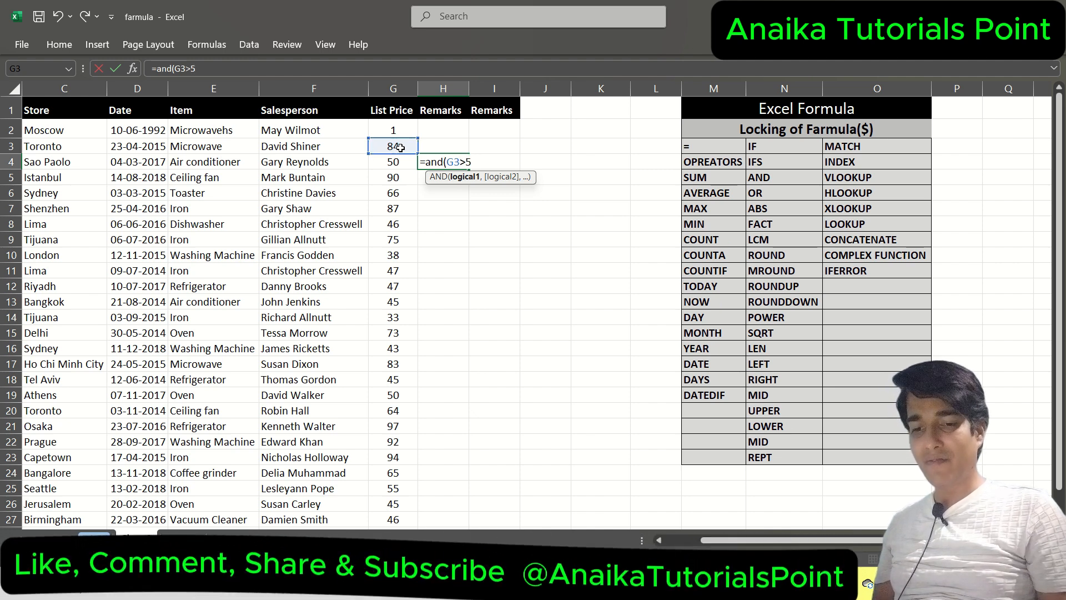
pyautogui.write('0)')
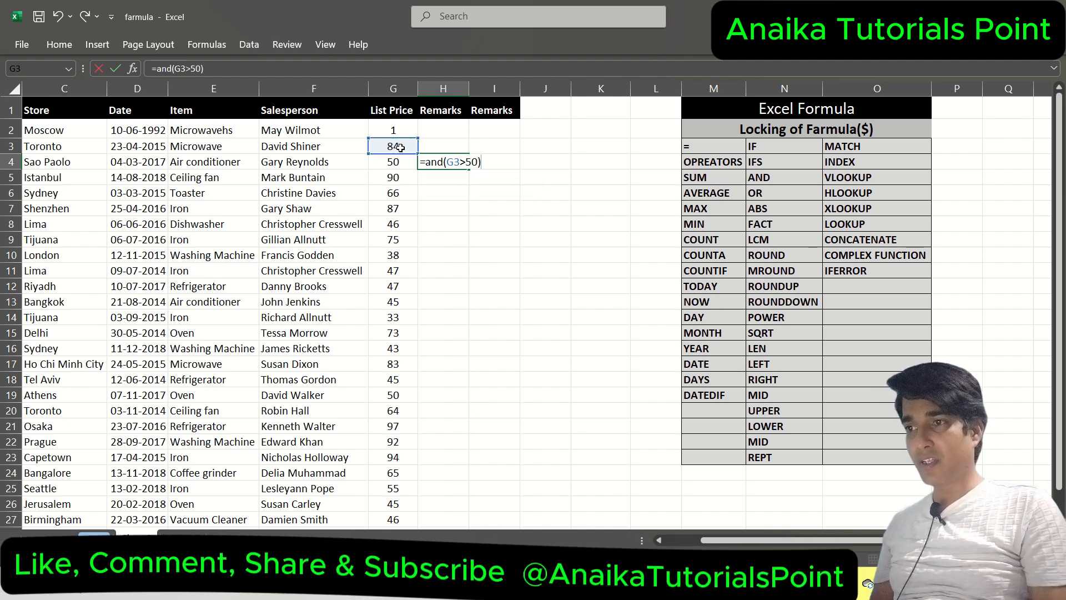
pyautogui.press('Return')
pyautogui.press('Up')
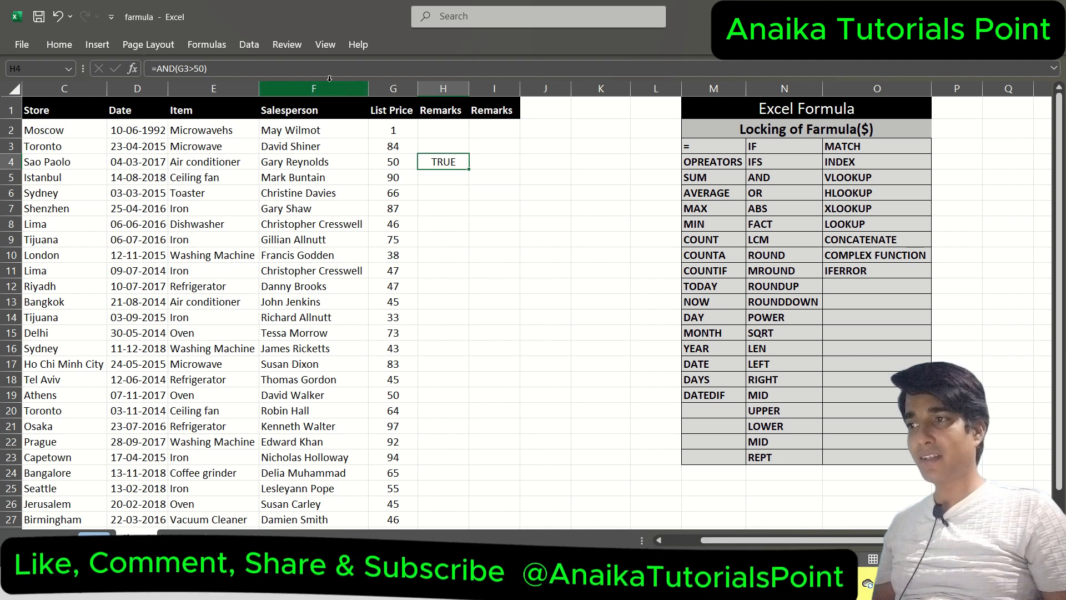
# Add the second condition G6>50 to the AND formula in H4
pyautogui.click(312, 73)
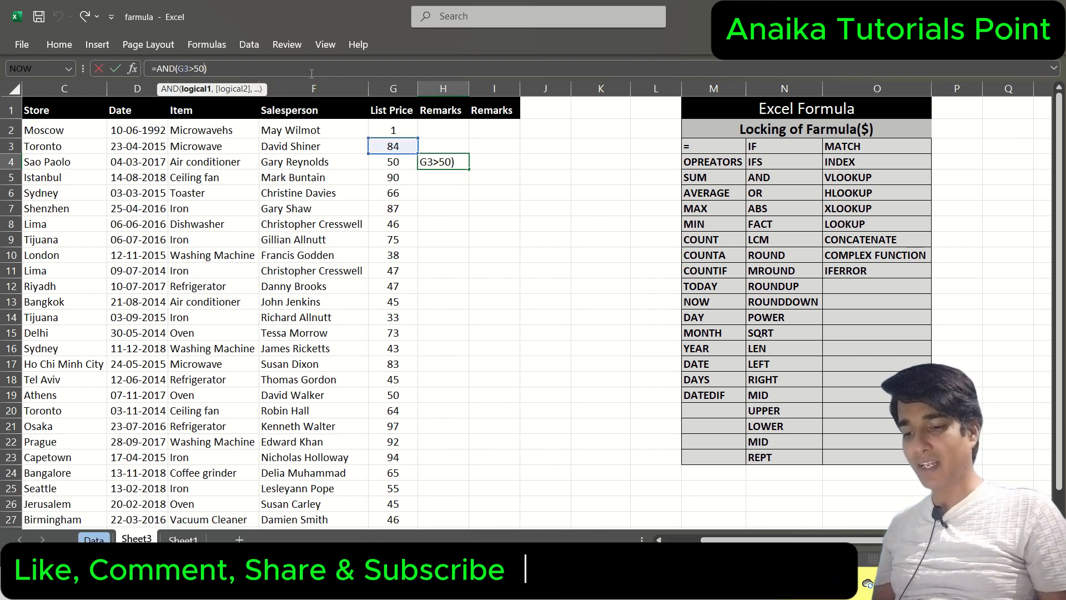
pyautogui.press('Left')
pyautogui.write(',')
pyautogui.click(387, 197)
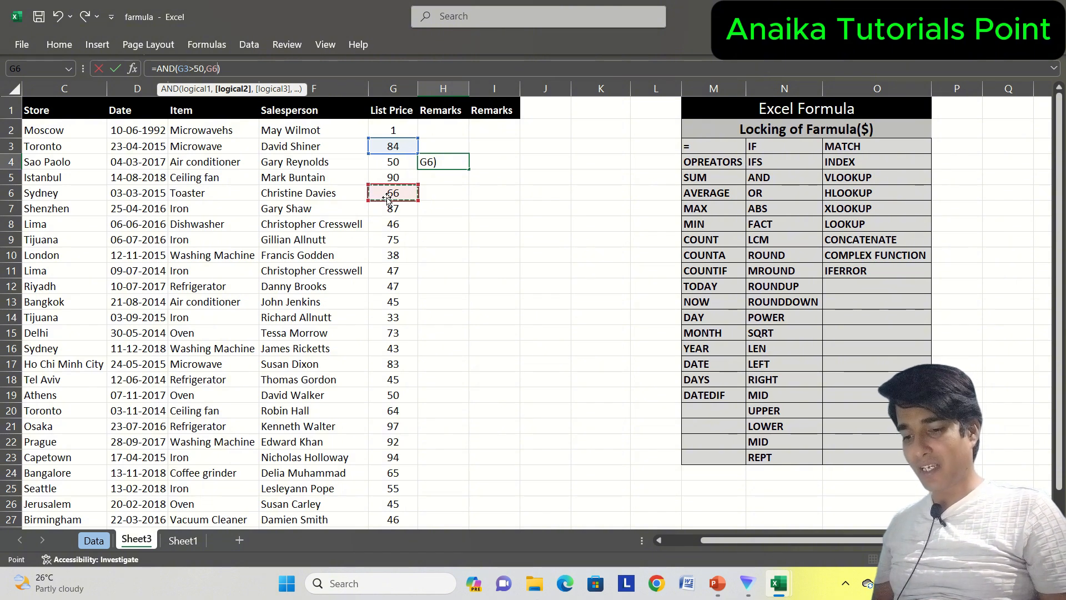
pyautogui.write(',')
pyautogui.press('BackSpace')
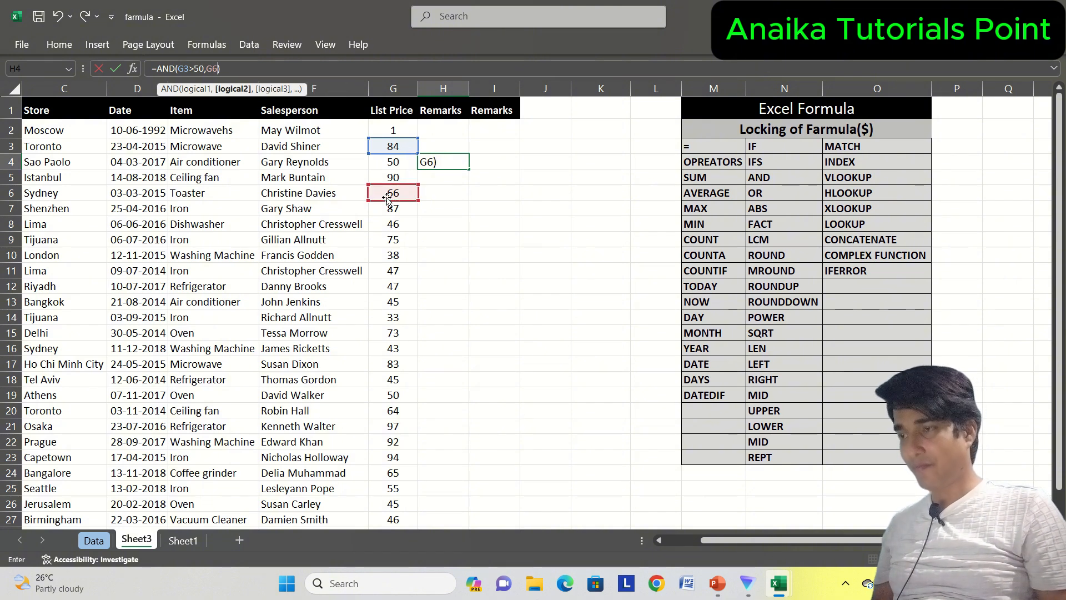
pyautogui.write('>50')
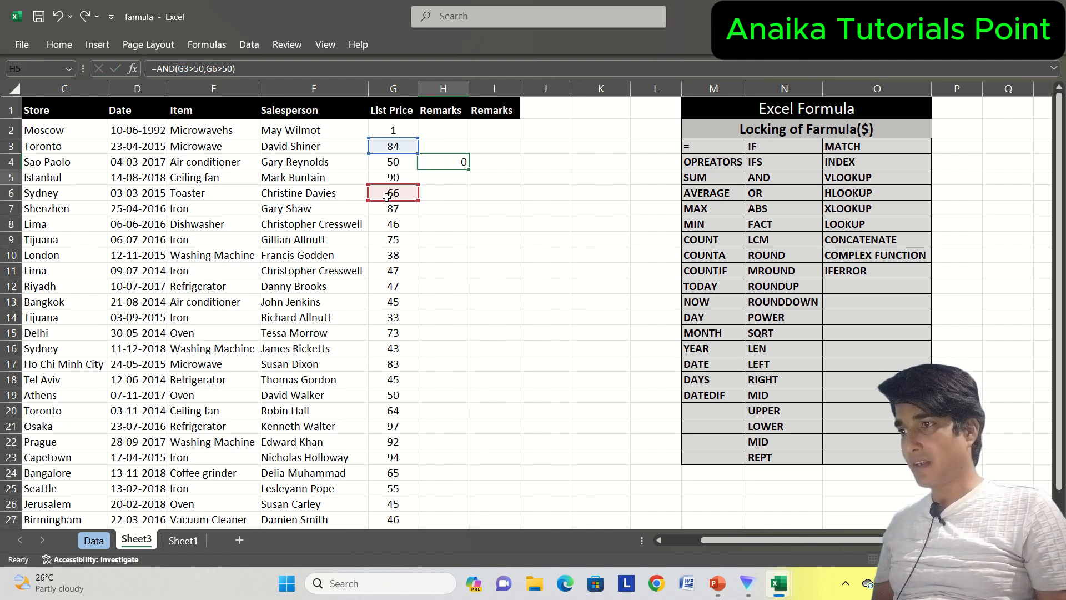
pyautogui.hotkey('ctrl', 'Return')
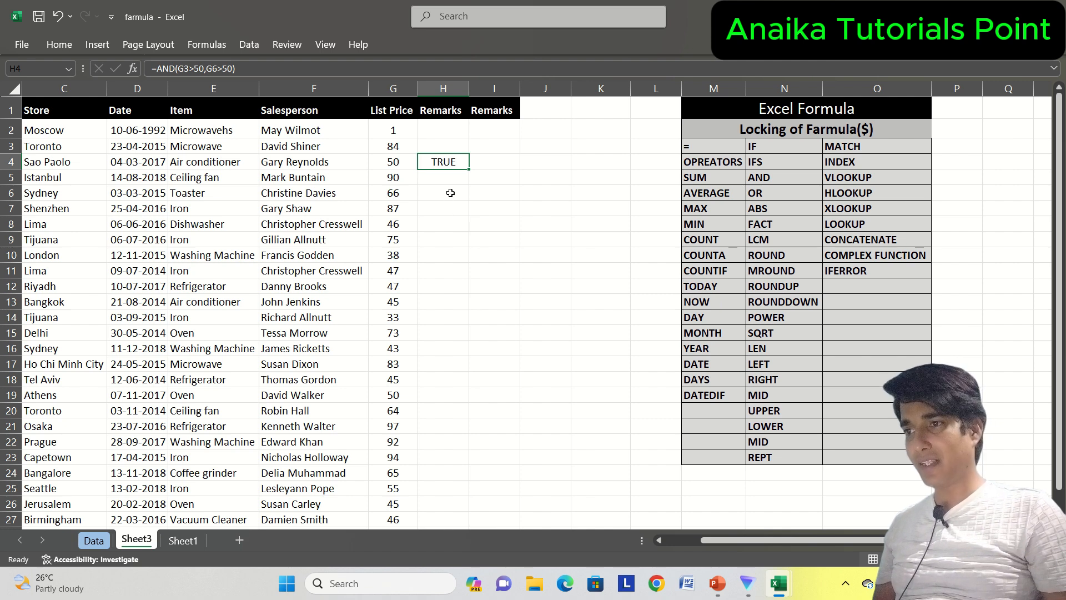
# Inspect the conditions and cell references of the AND formula in H4
pyautogui.doubleClick(444, 162)
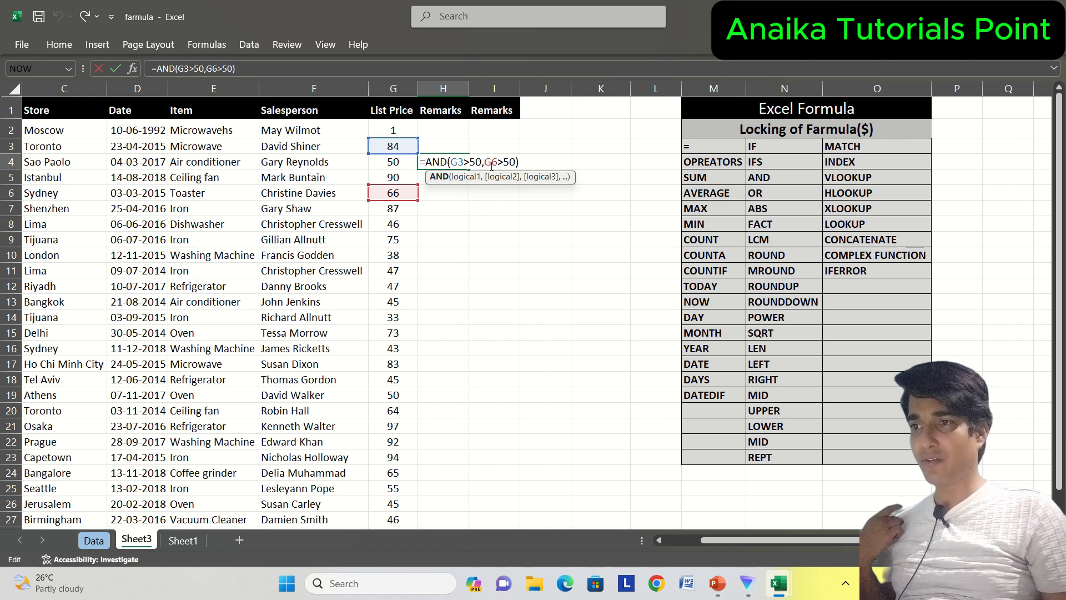
pyautogui.press('Return')
pyautogui.press('Up')
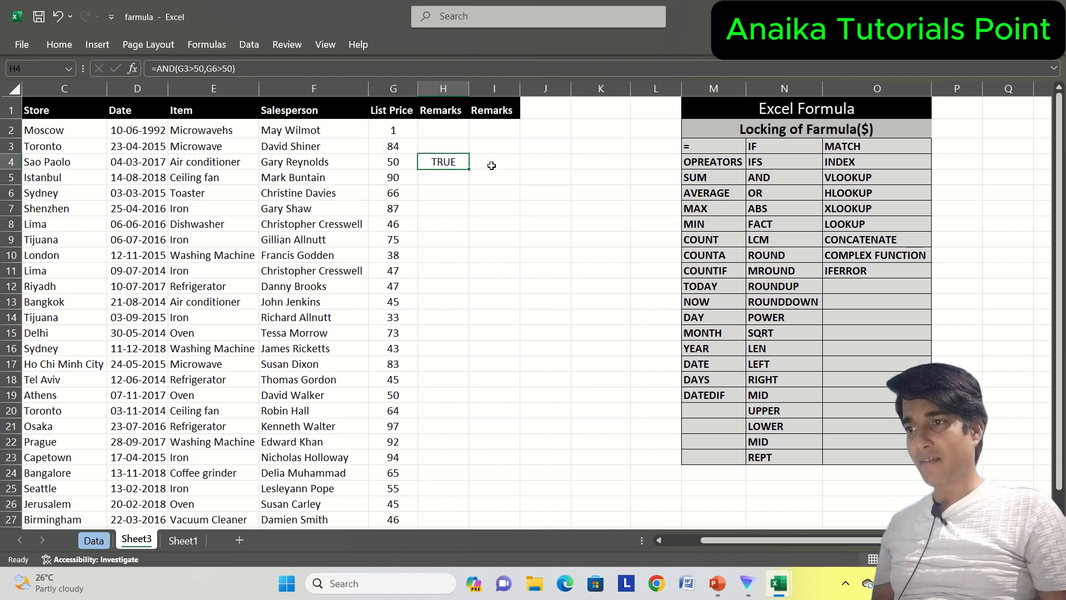
# Add the third condition G5>50 to the AND formula in H4
pyautogui.doubleClick(456, 163)
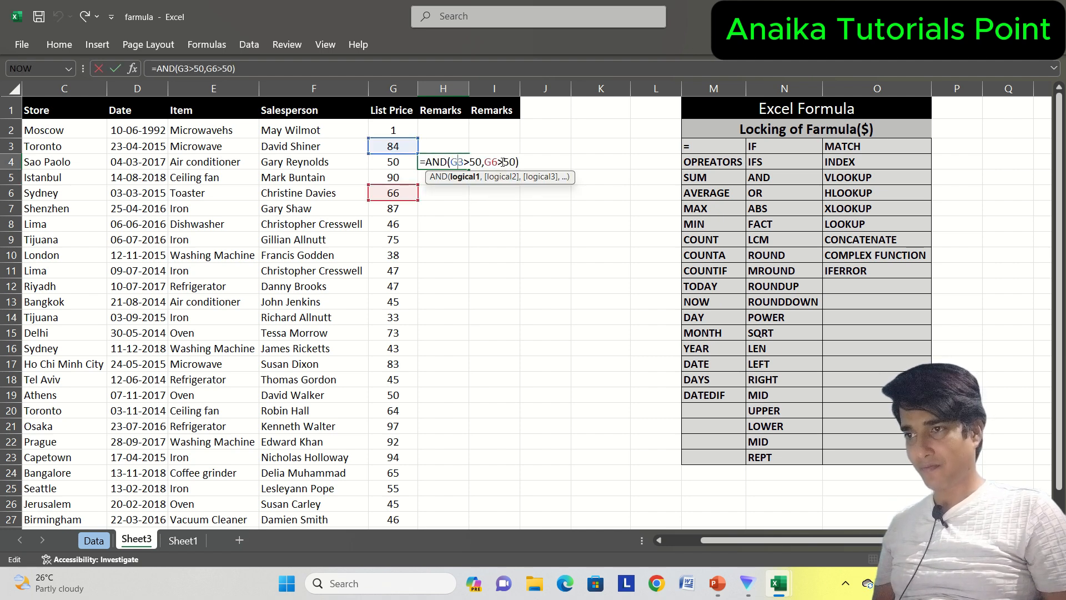
pyautogui.click(505, 161)
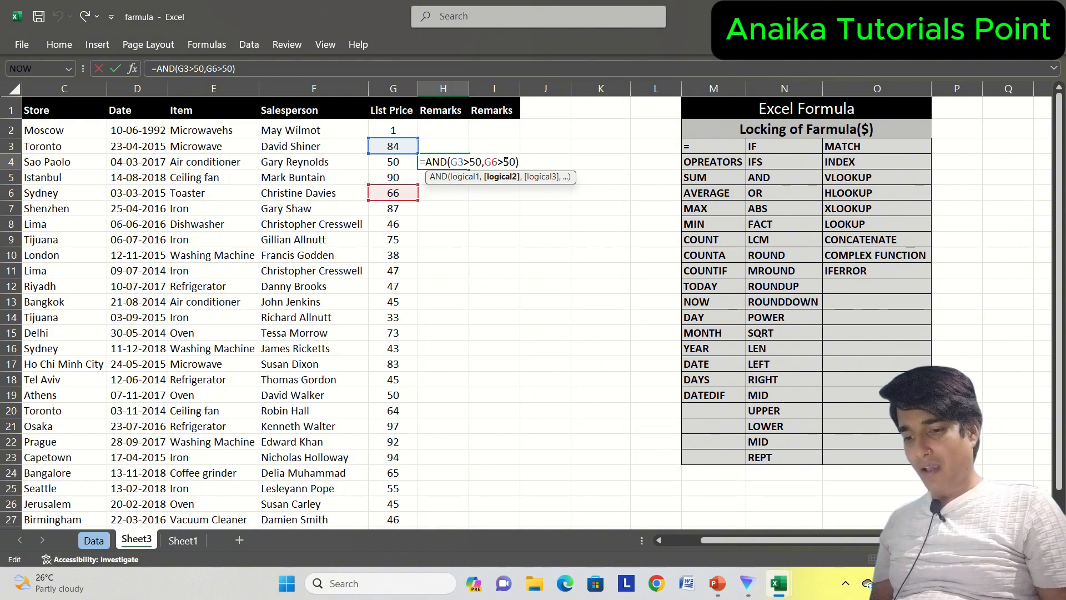
pyautogui.write(',')
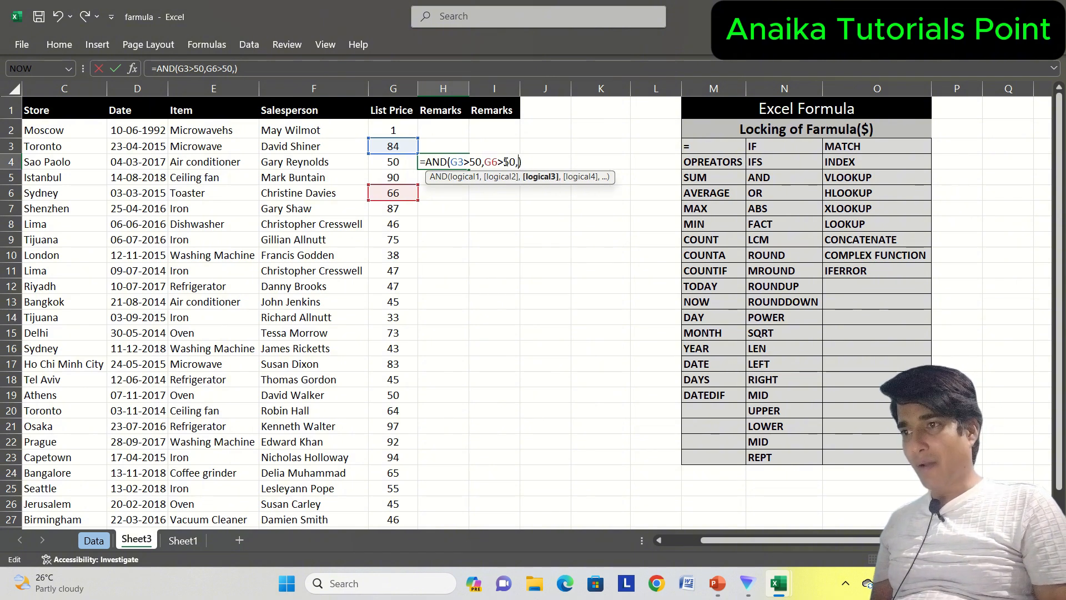
pyautogui.click(388, 175)
pyautogui.write('>50')
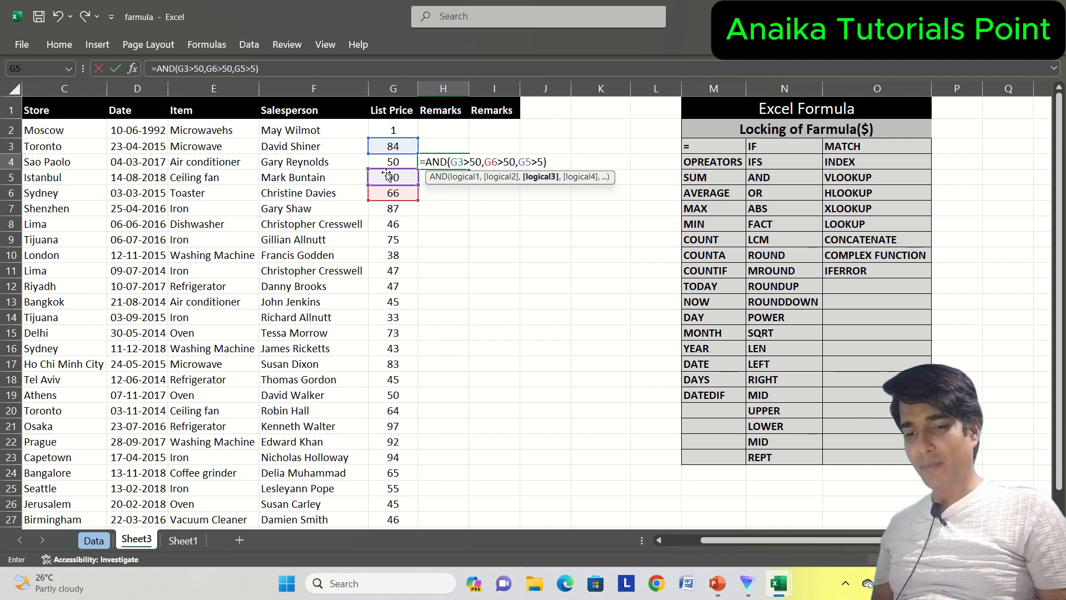
pyautogui.write(')')
pyautogui.press('Return')
pyautogui.press('Up')
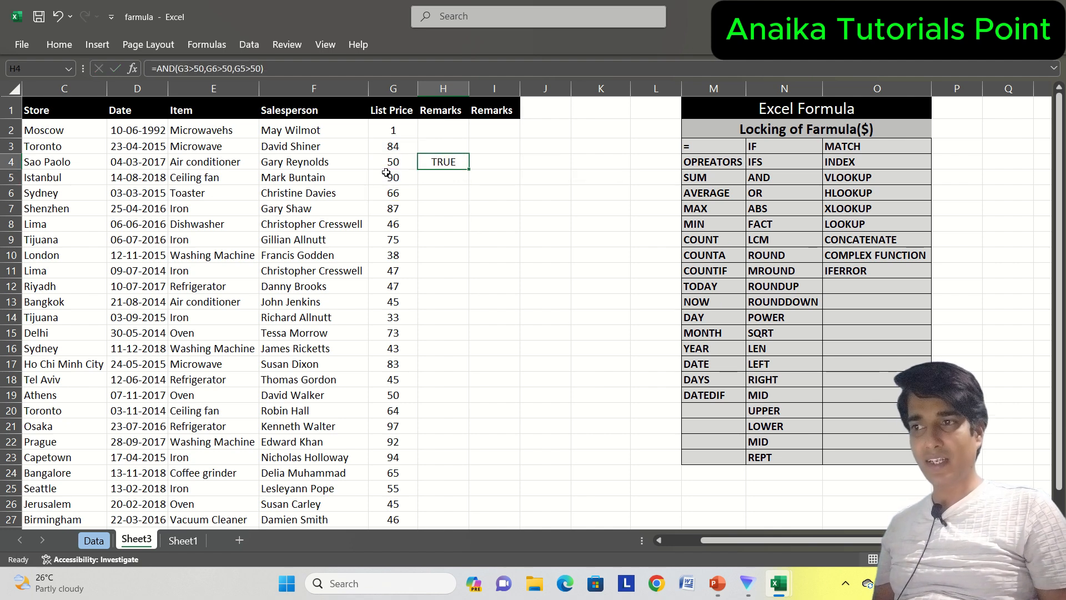
# Start an IF formula in I4 with a nested AND function as its logical test
pyautogui.press('Right')
pyautogui.press('Right')
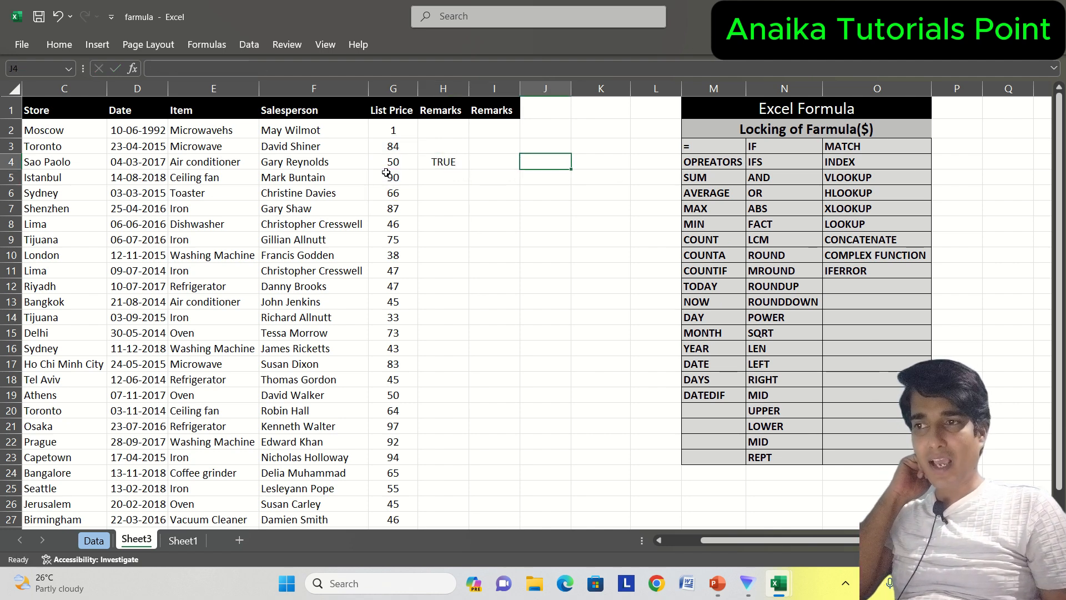
pyautogui.press('Left')
pyautogui.press('Left')
pyautogui.press('Right')
pyautogui.write('=')
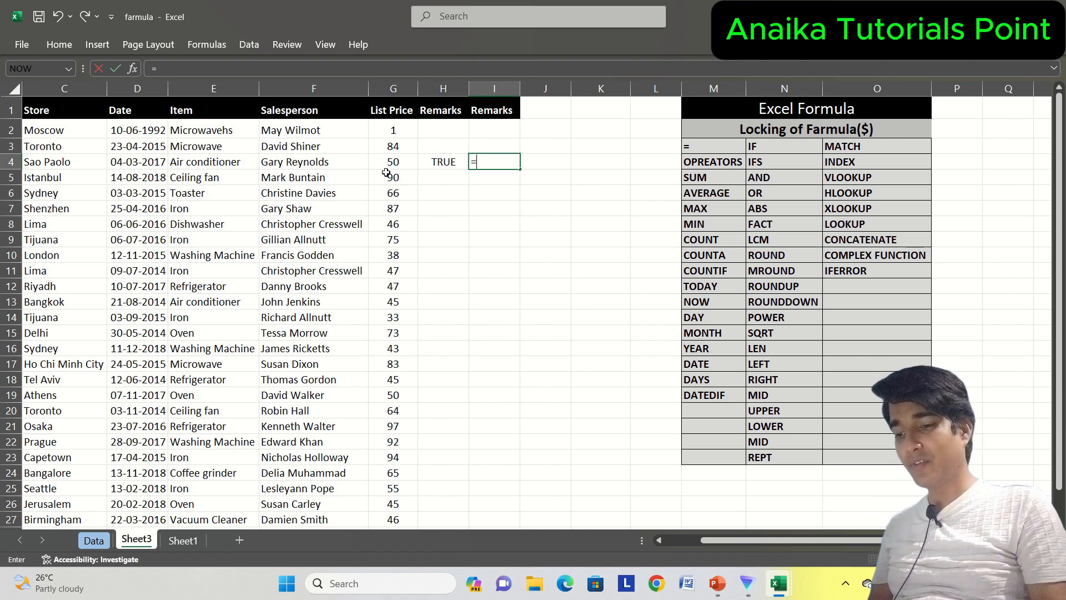
pyautogui.write('if(')
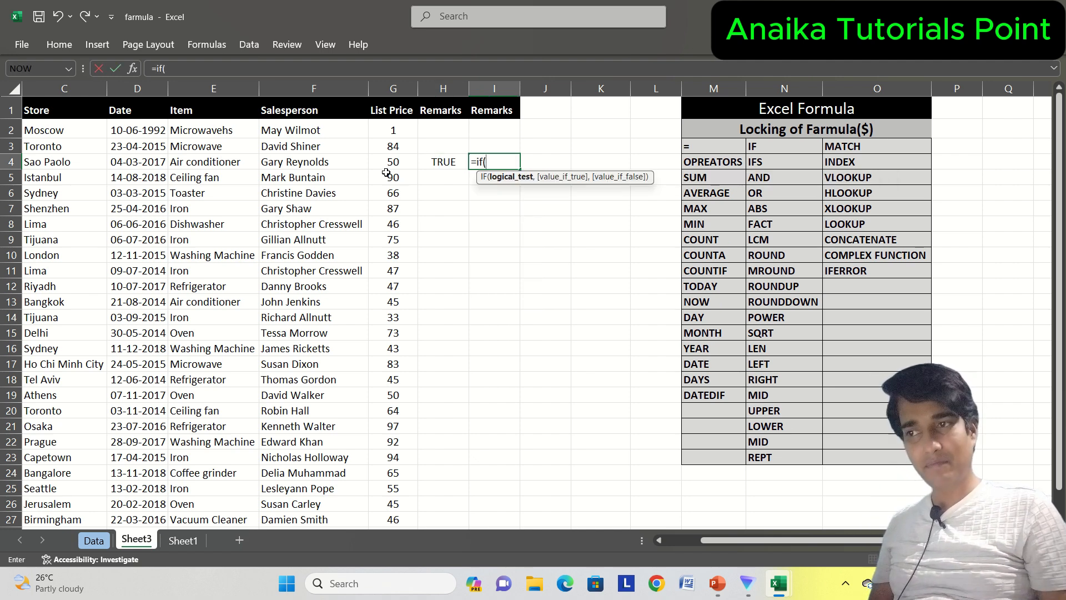
pyautogui.write('and(')
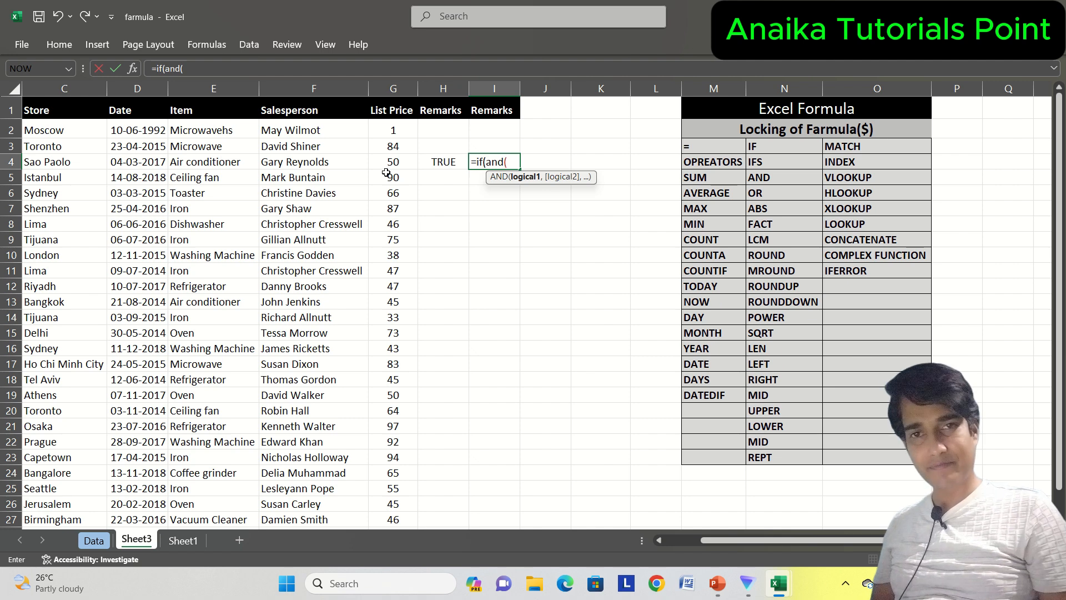
# Enter G2>50 as the first condition of the nested AND function in I4
pyautogui.press('Left')
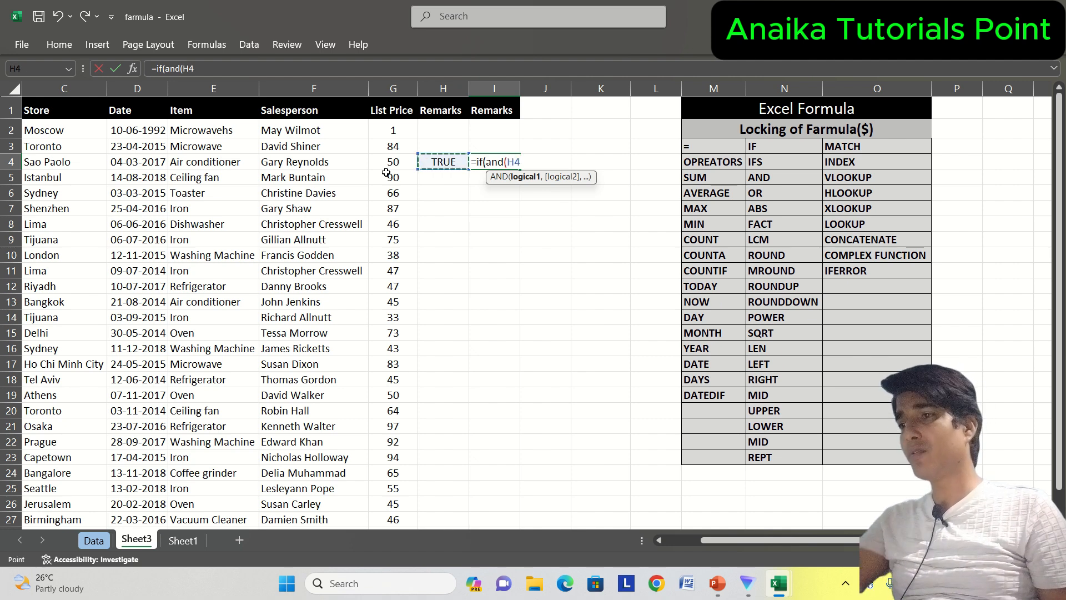
pyautogui.press('Left')
pyautogui.press('Left')
pyautogui.press('Up')
pyautogui.press('Up')
pyautogui.press('Down')
pyautogui.press('Down')
pyautogui.press('Up')
pyautogui.press('Up')
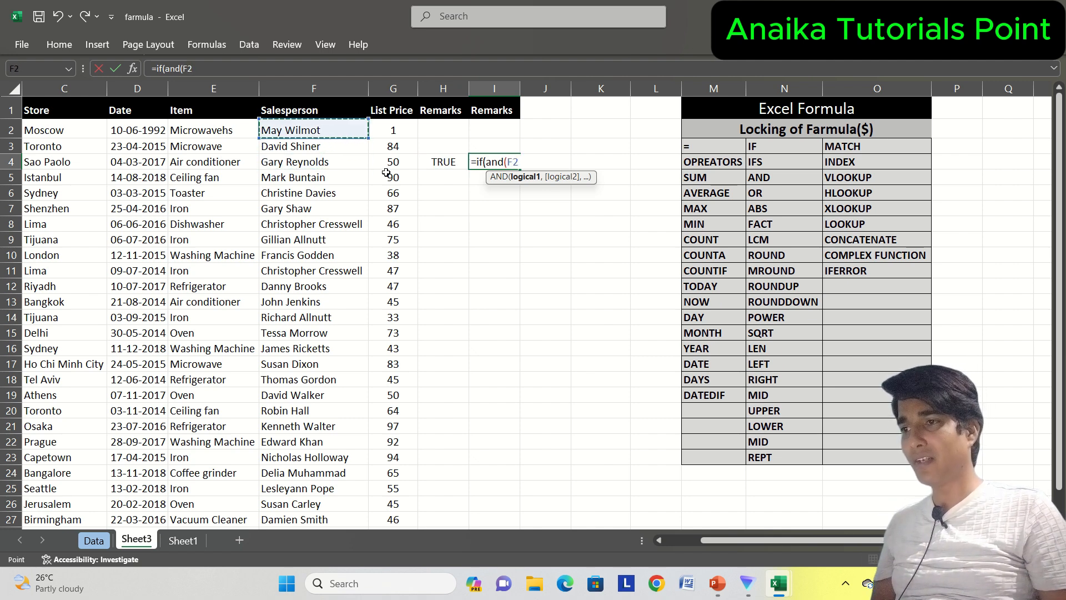
pyautogui.press('Down')
pyautogui.press('Down')
pyautogui.press('Up')
pyautogui.press('Up')
pyautogui.press('Right')
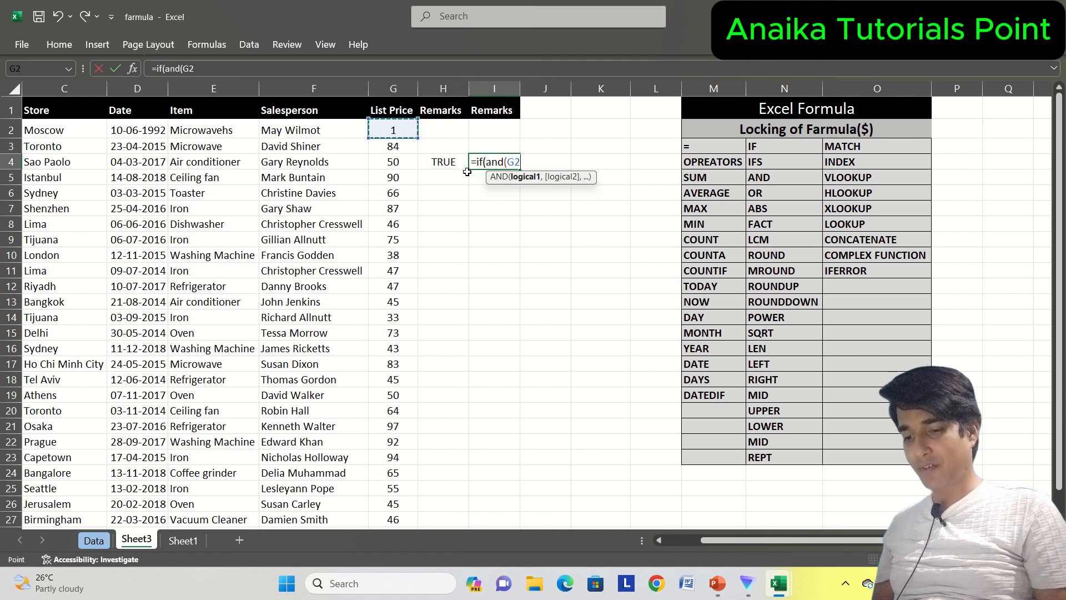
pyautogui.write('>50')
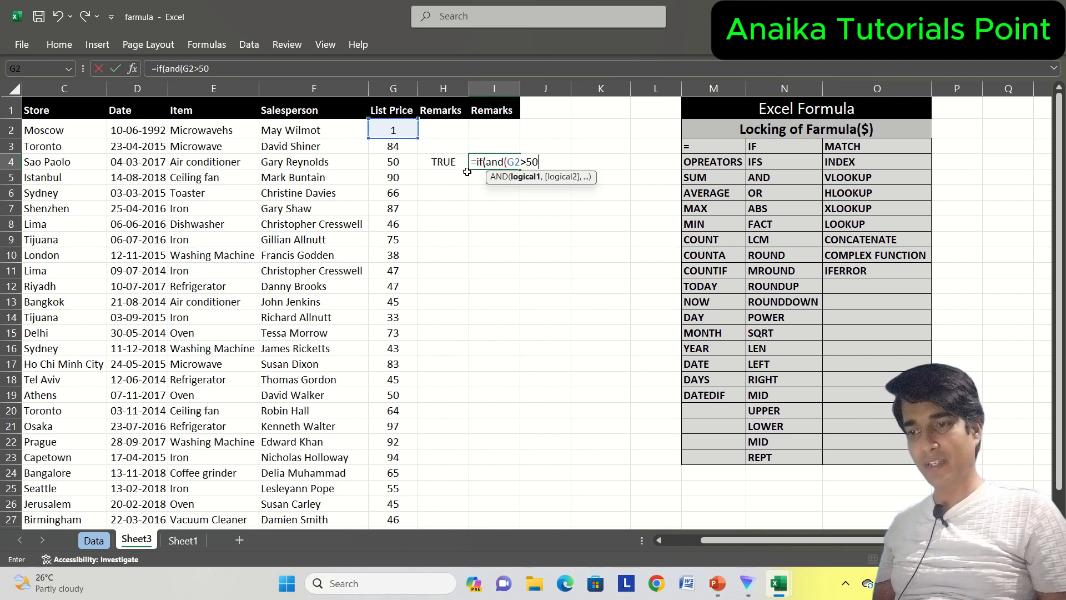
pyautogui.write(',')
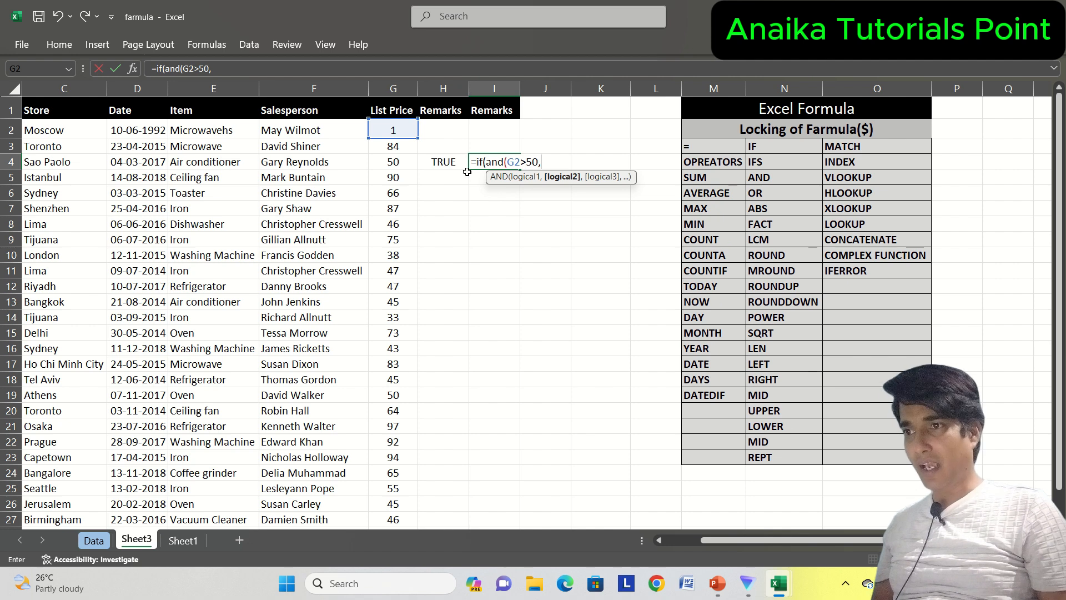
# Add the conditions G3>50 and G4>50 to the nested AND in I4 and close the logical test
pyautogui.click(407, 148)
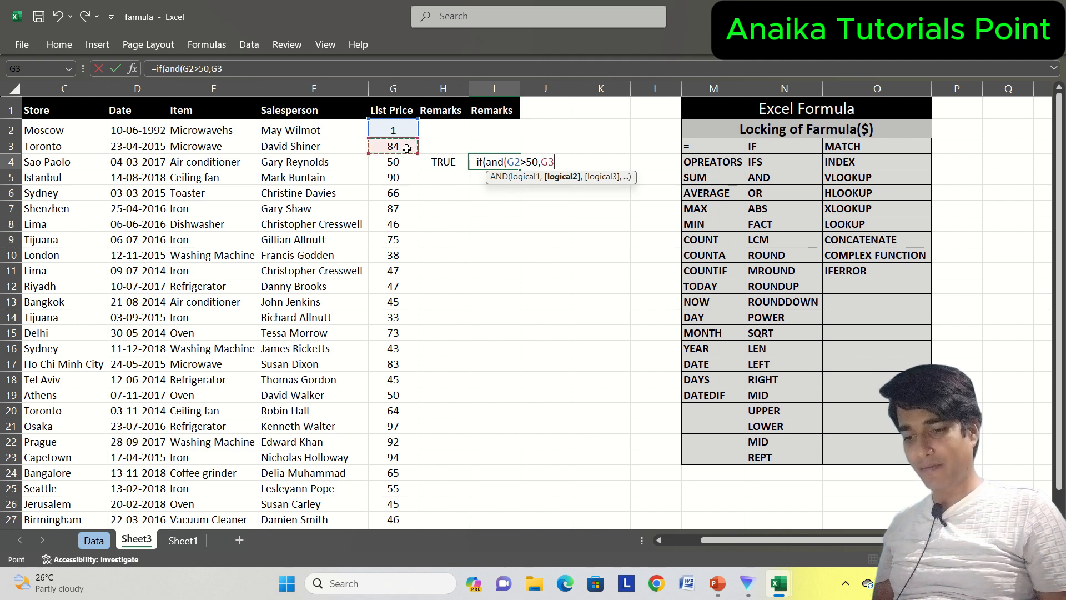
pyautogui.write('>50,')
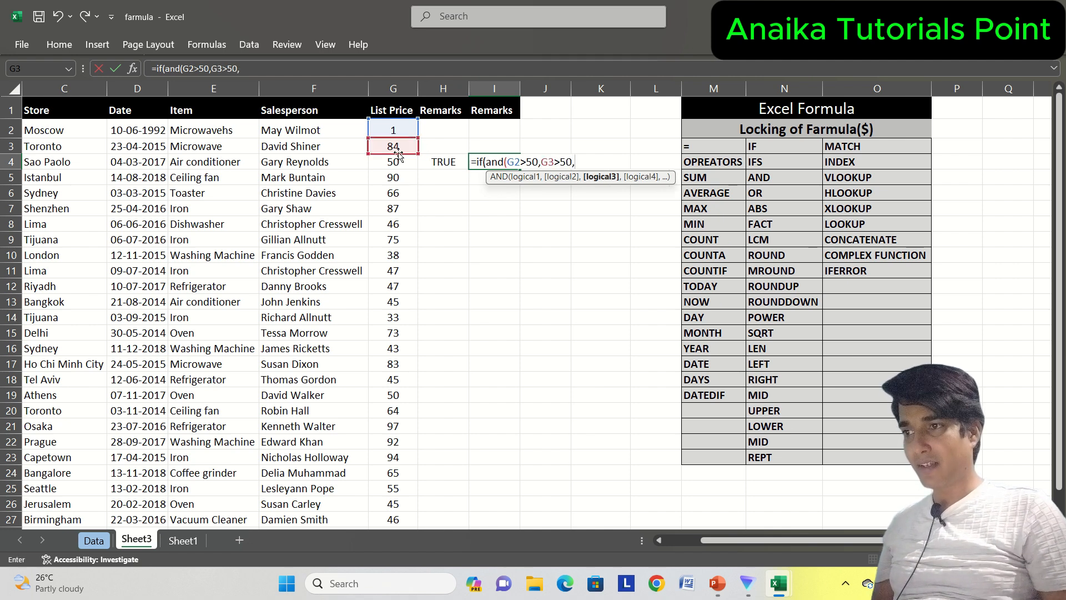
pyautogui.click(394, 161)
pyautogui.write('>')
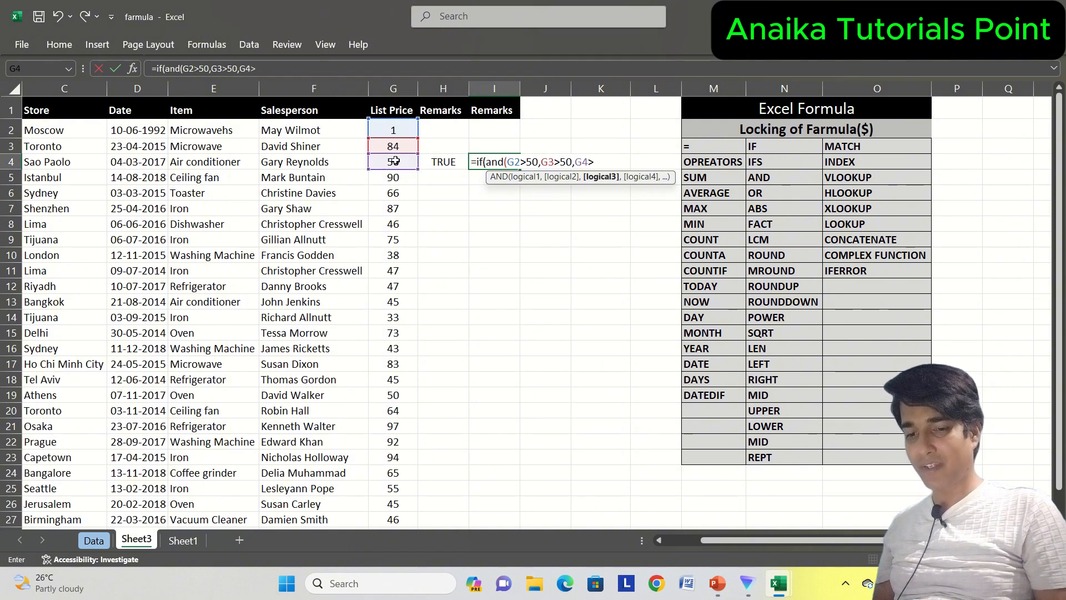
pyautogui.write('50)')
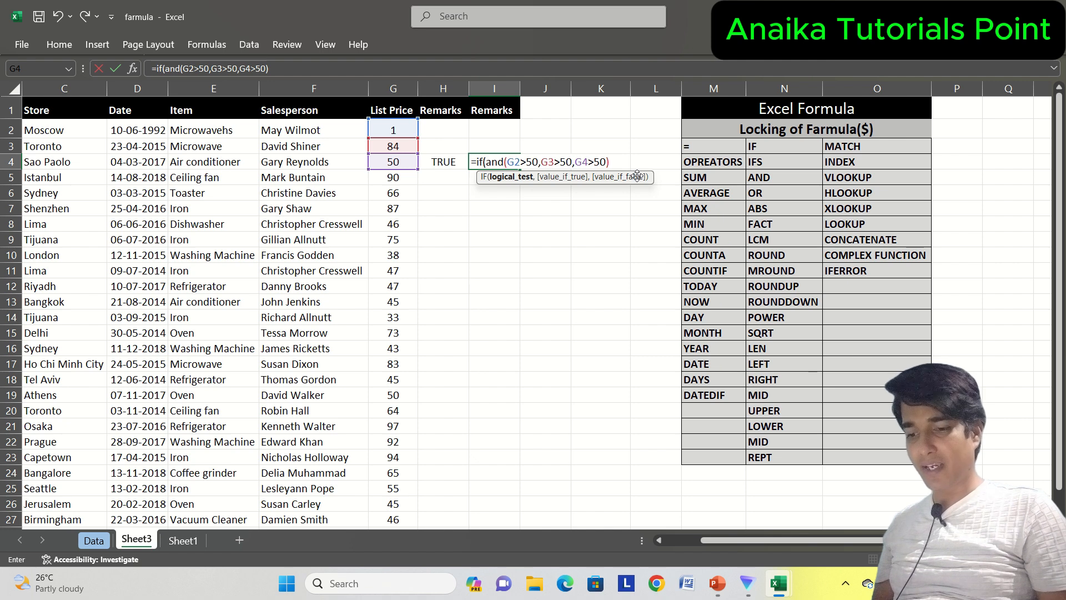
pyautogui.write(',')
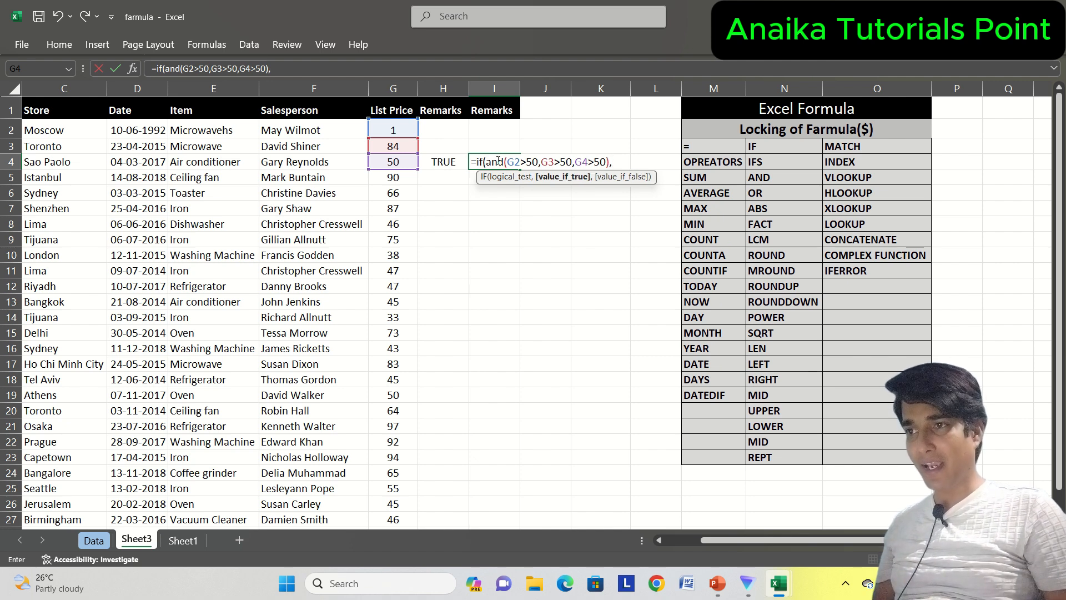
# Complete the IF formula in I4 with "Good" as the true value and "Bad" as the false value
pyautogui.moveTo(486, 162); pyautogui.dragTo(611, 165)
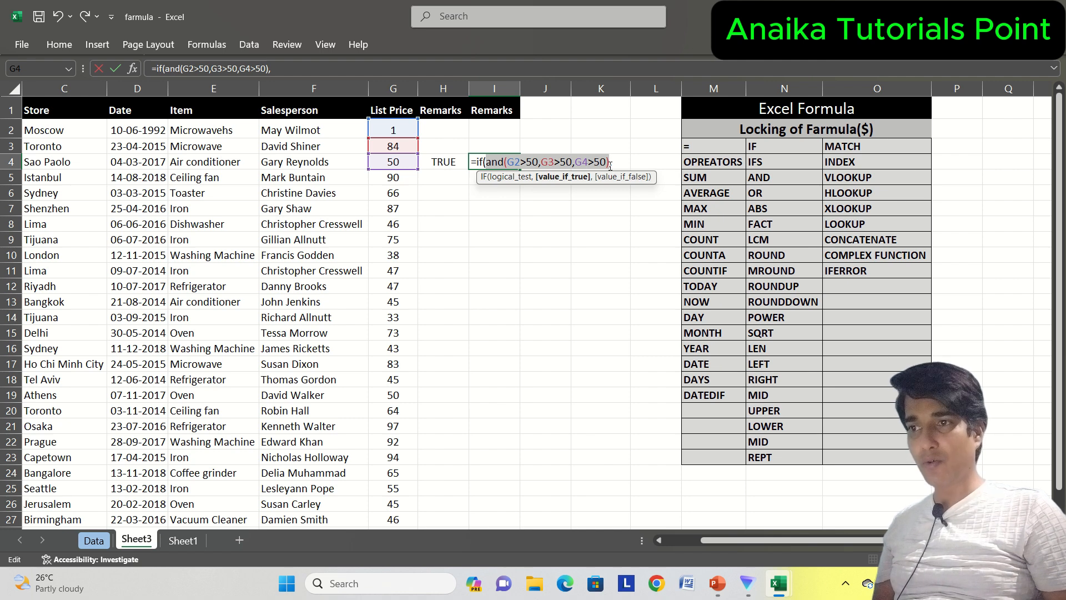
pyautogui.click(613, 165)
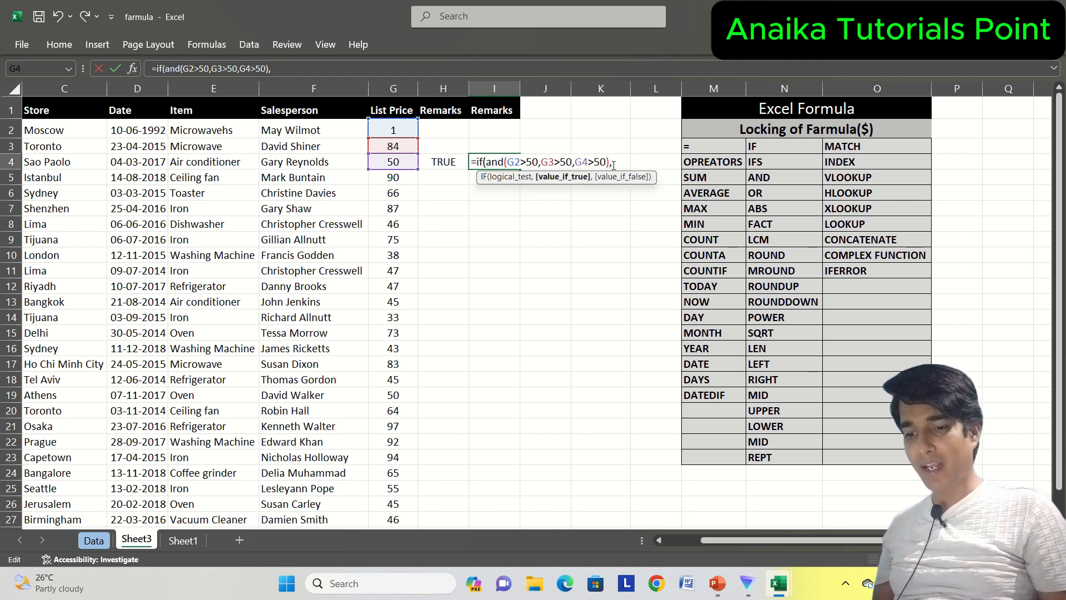
pyautogui.write('"')
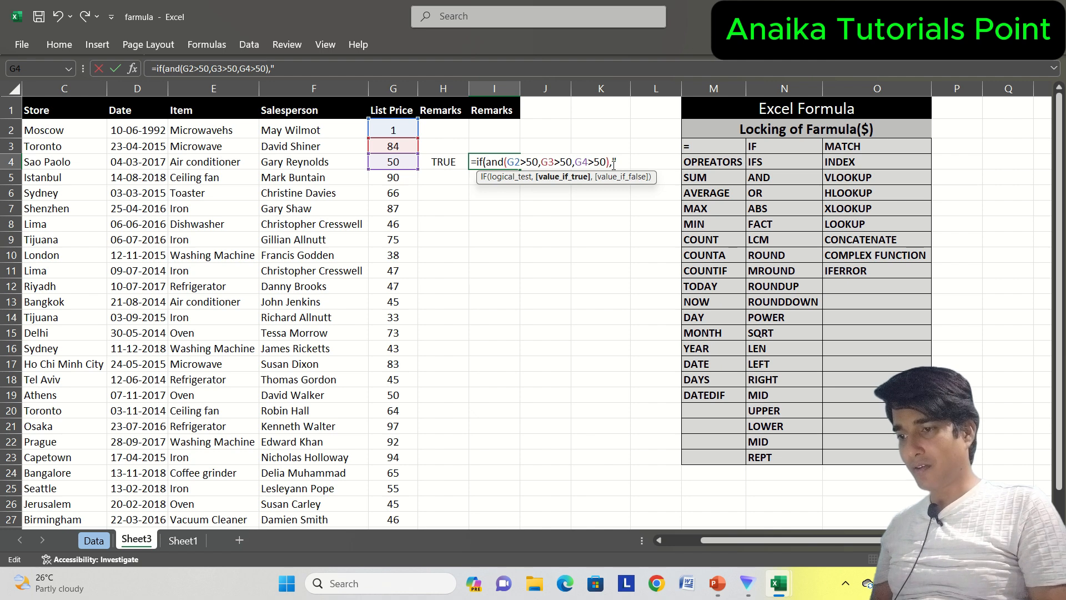
pyautogui.write('Good')
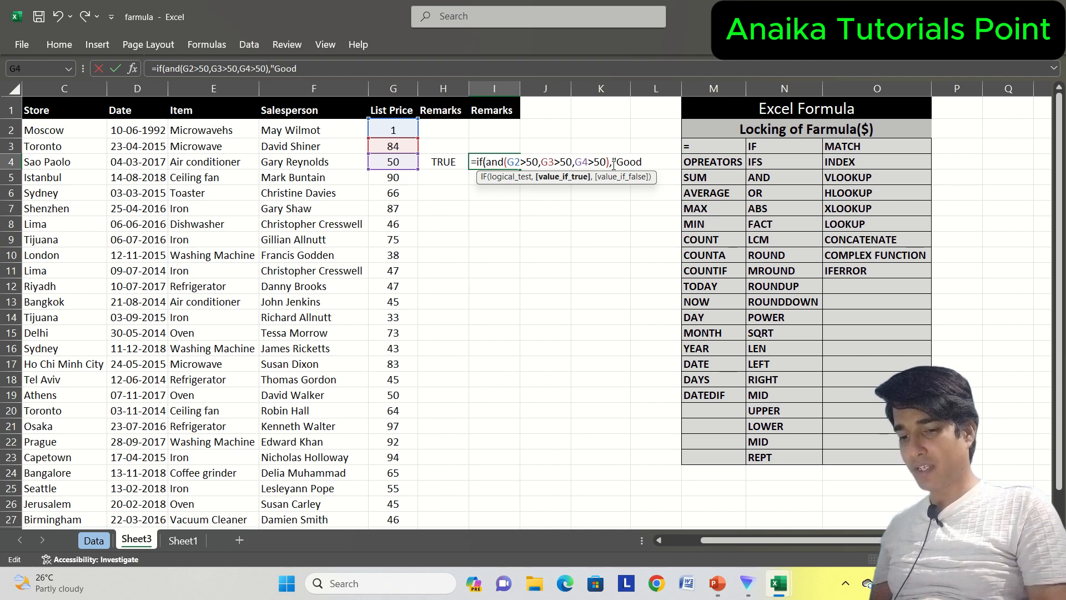
pyautogui.write('",')
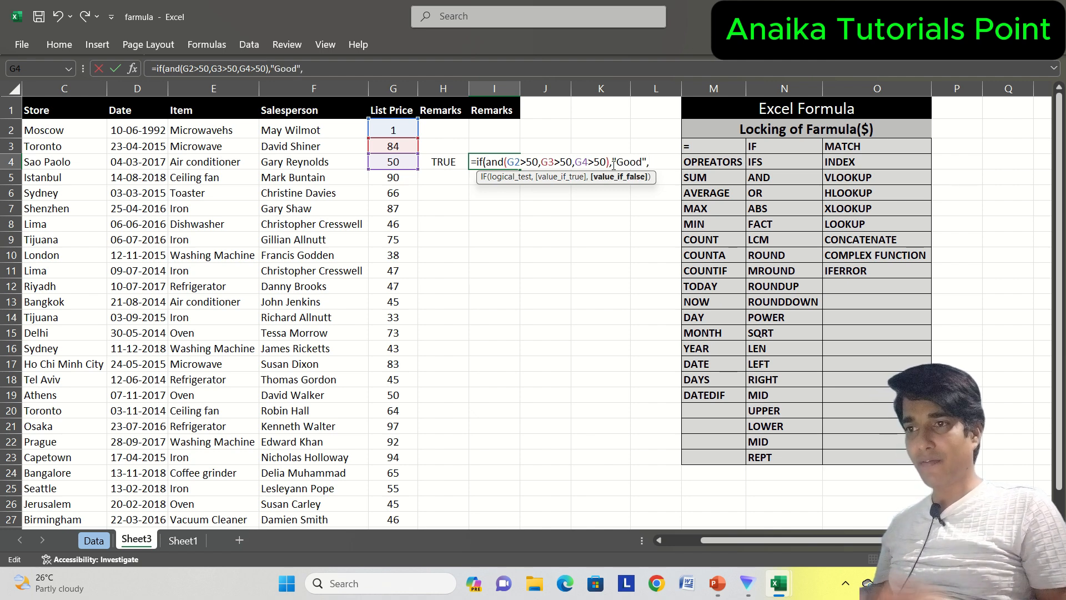
pyautogui.write('"Fal')
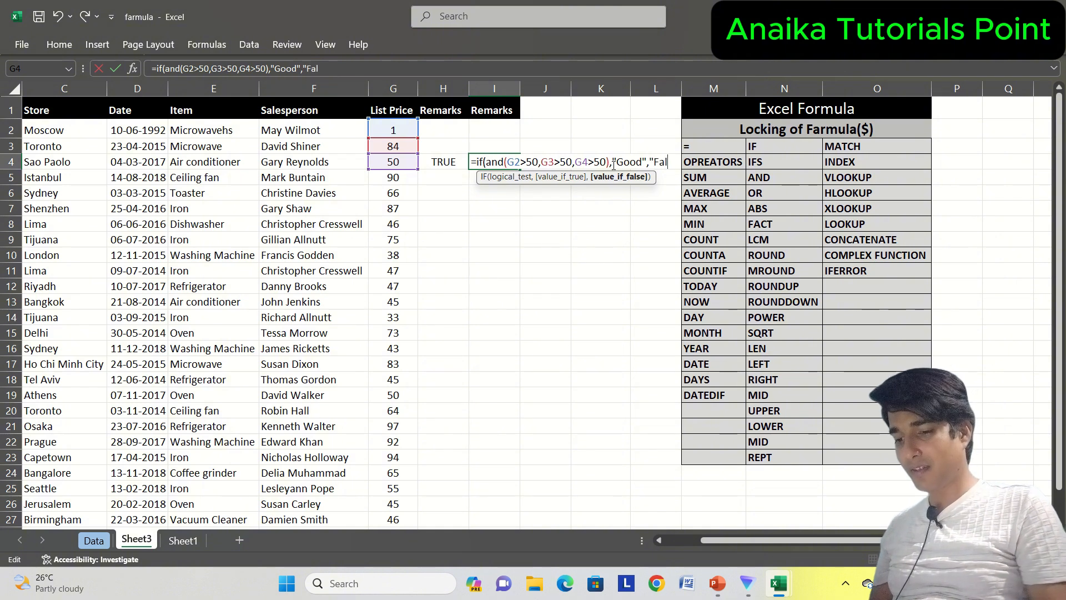
pyautogui.press('BackSpace')
pyautogui.press('BackSpace')
pyautogui.write('Bad"')
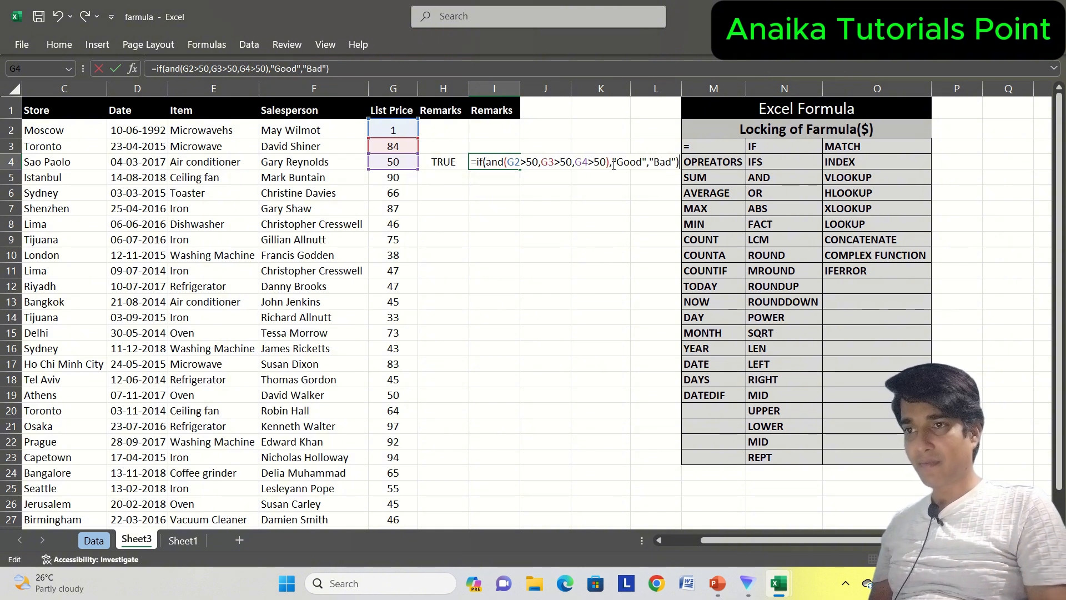
pyautogui.press('Return')
pyautogui.press('Up')
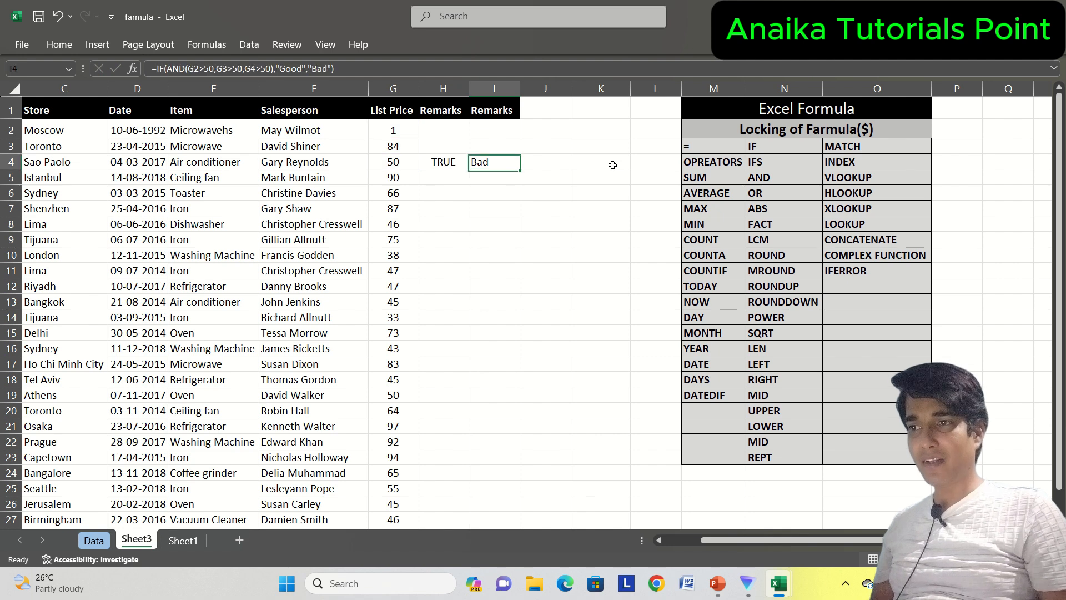
# Set the list prices in G2 and G4 to 51
pyautogui.moveTo(392, 131); pyautogui.dragTo(396, 160)
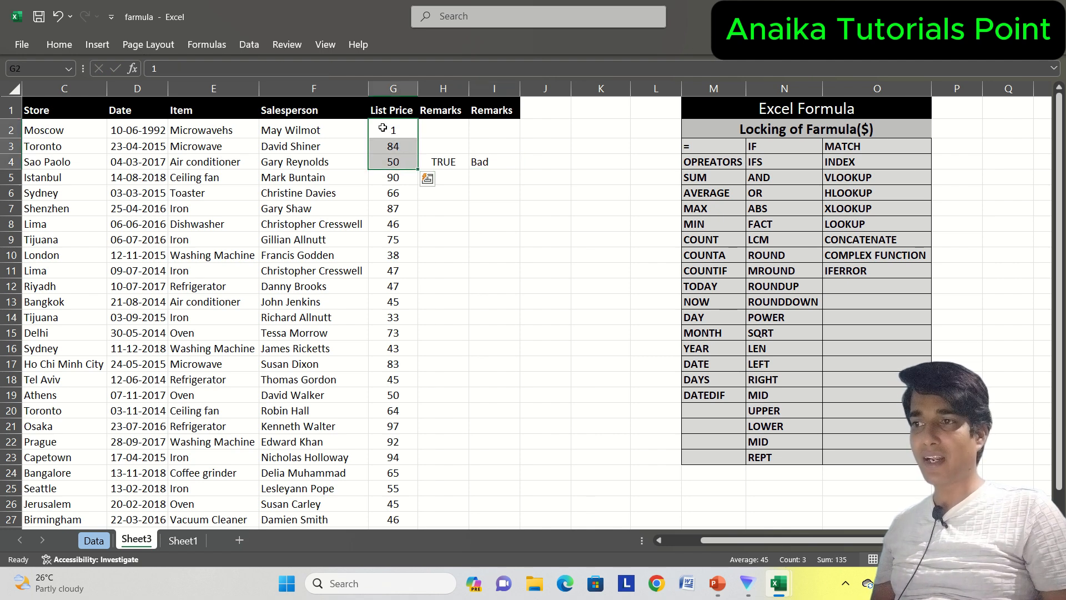
pyautogui.click(382, 128)
pyautogui.write('50')
pyautogui.press('Return')
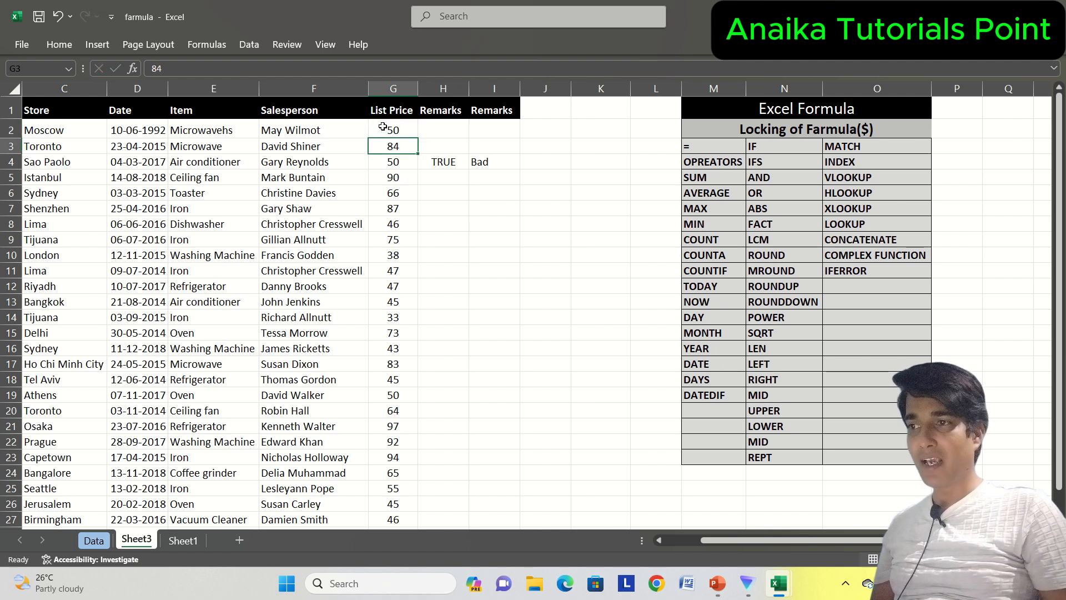
pyautogui.click(387, 128)
pyautogui.write('1')
pyautogui.press('Return')
pyautogui.press('Return')
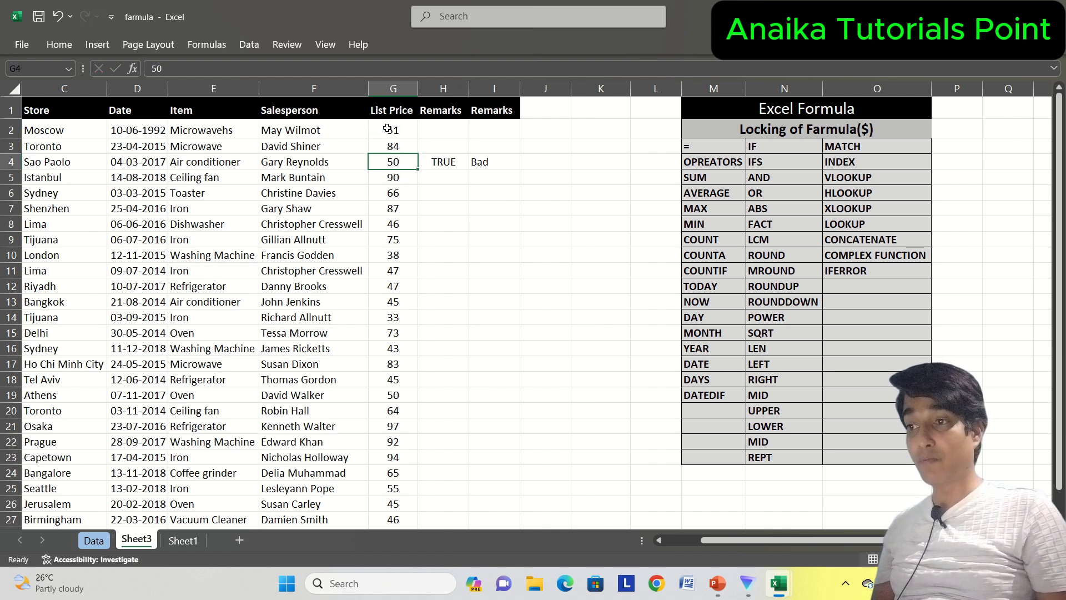
pyautogui.write('51')
pyautogui.press('Return')
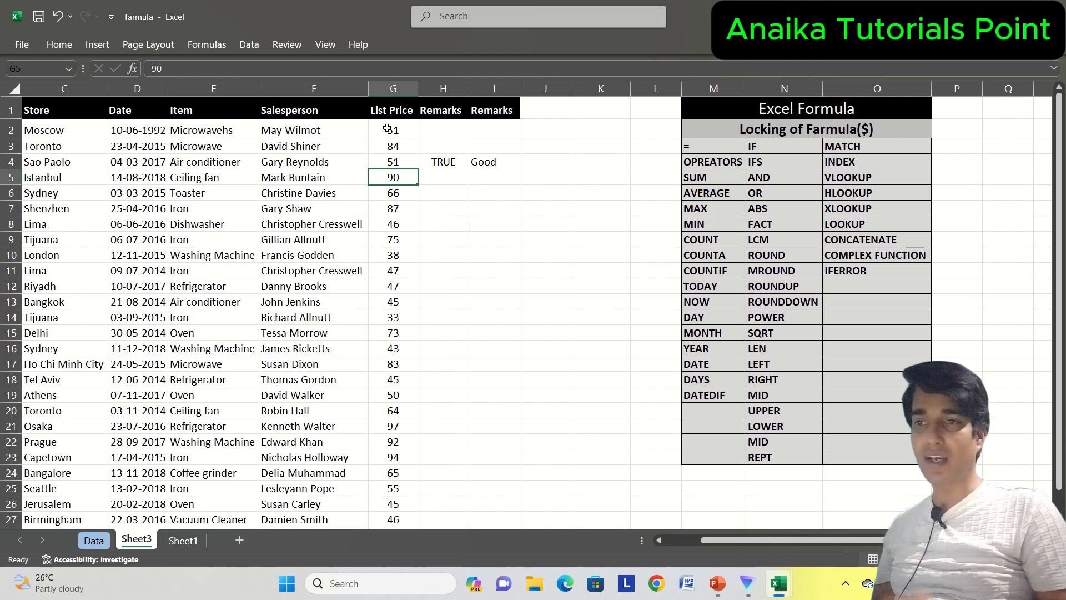
# Review the result in I4 and the structure of its IF formula with nested AND
pyautogui.press('Right')
pyautogui.press('Up')
pyautogui.press('Right')
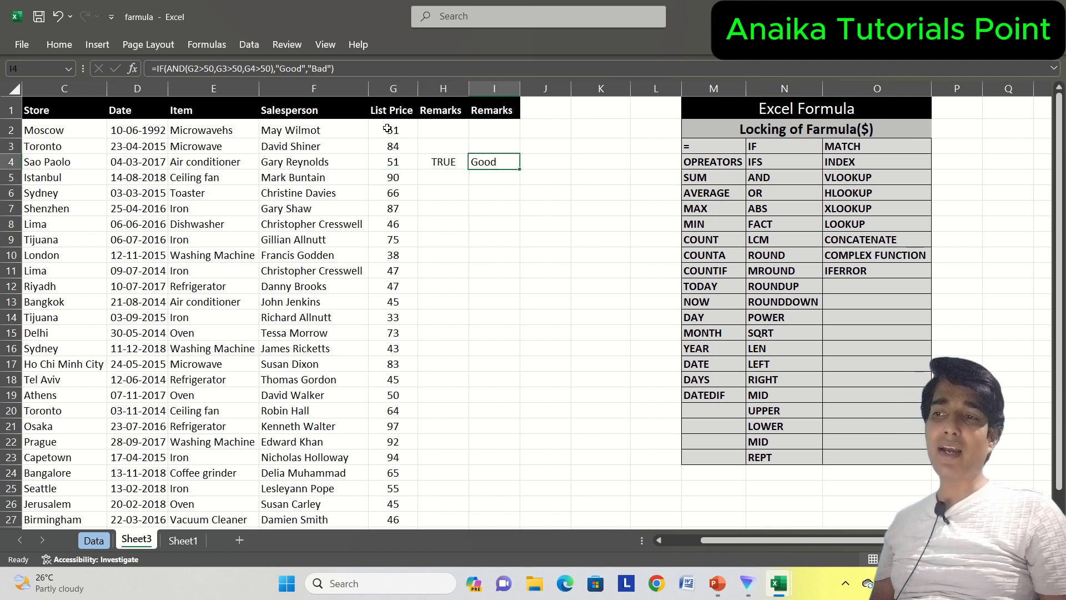
pyautogui.press('Left')
pyautogui.press('Right')
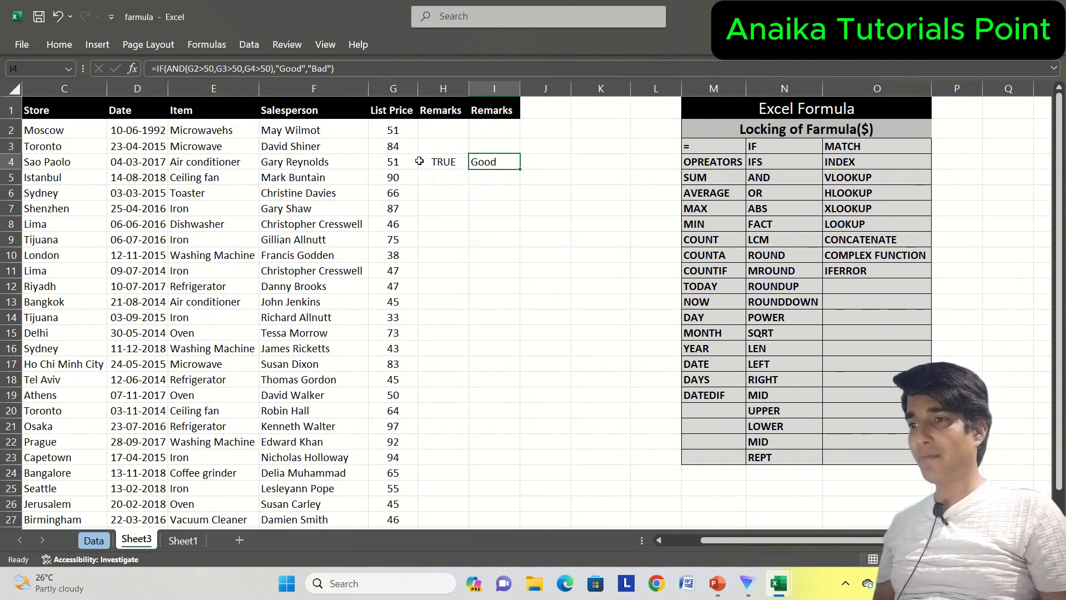
pyautogui.doubleClick(484, 162)
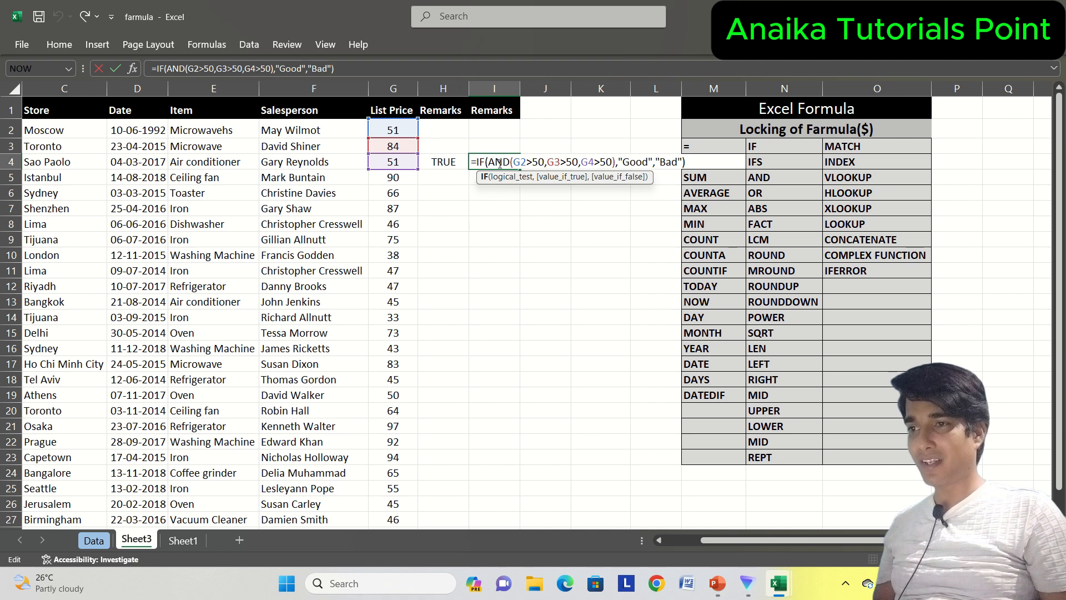
pyautogui.press('Return')
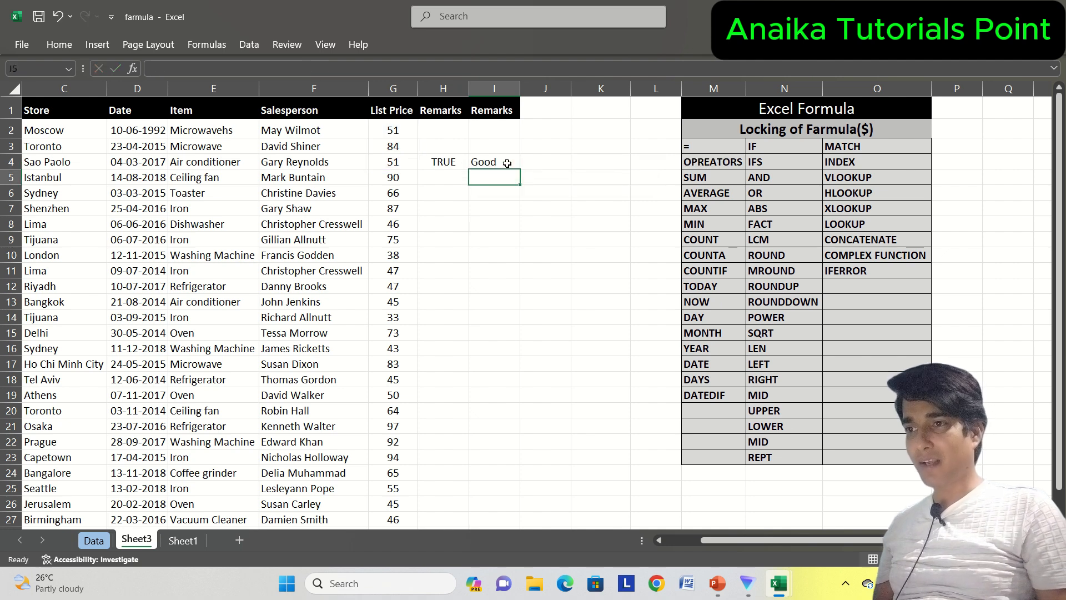
# Replace the AND function in cell H4's formula with OR, leaving the conditions on G3, G6 and G5 as they are
pyautogui.press('Up')
pyautogui.press('Left')
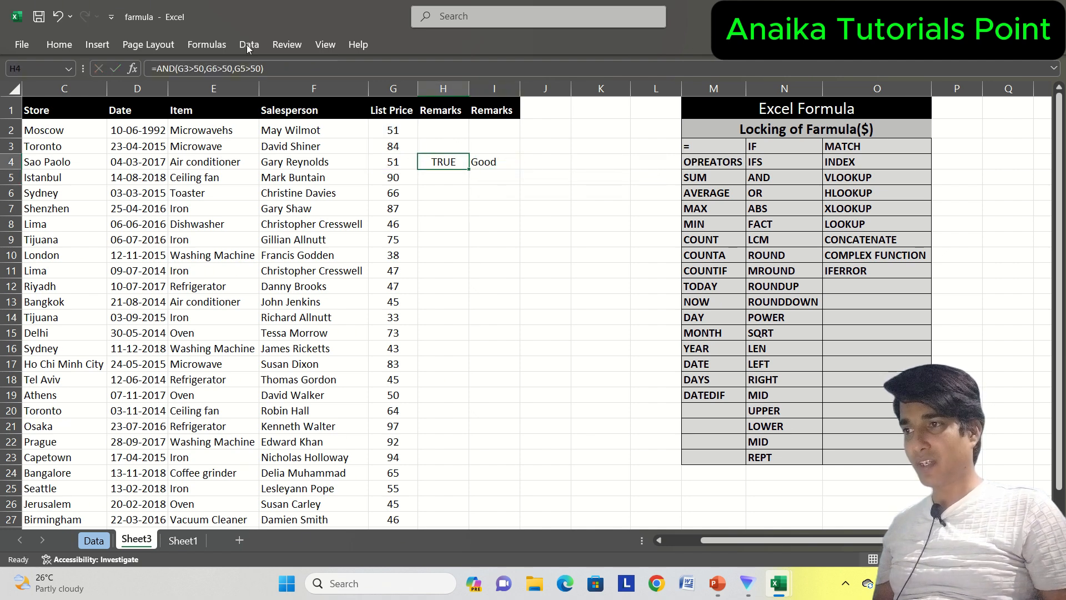
pyautogui.doubleClick(434, 162)
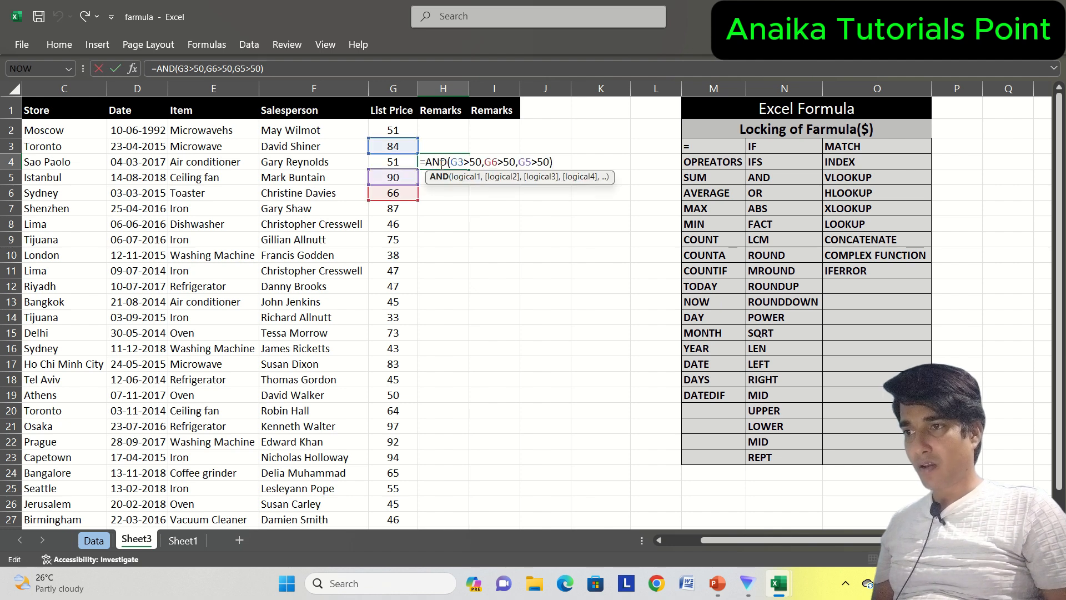
pyautogui.moveTo(447, 162); pyautogui.dragTo(428, 163)
pyautogui.write('or')
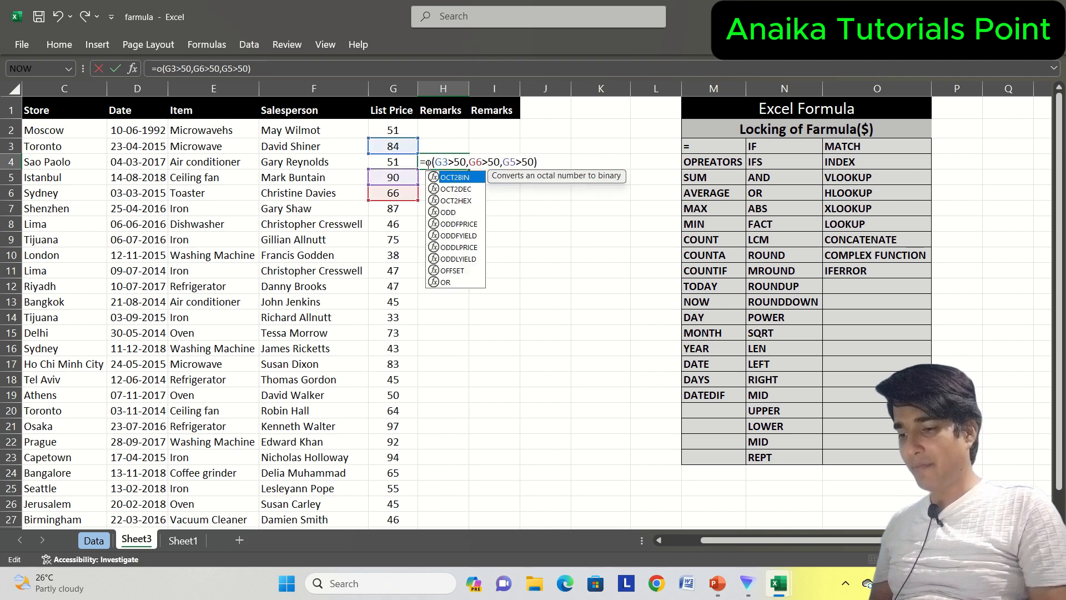
pyautogui.click(427, 164)
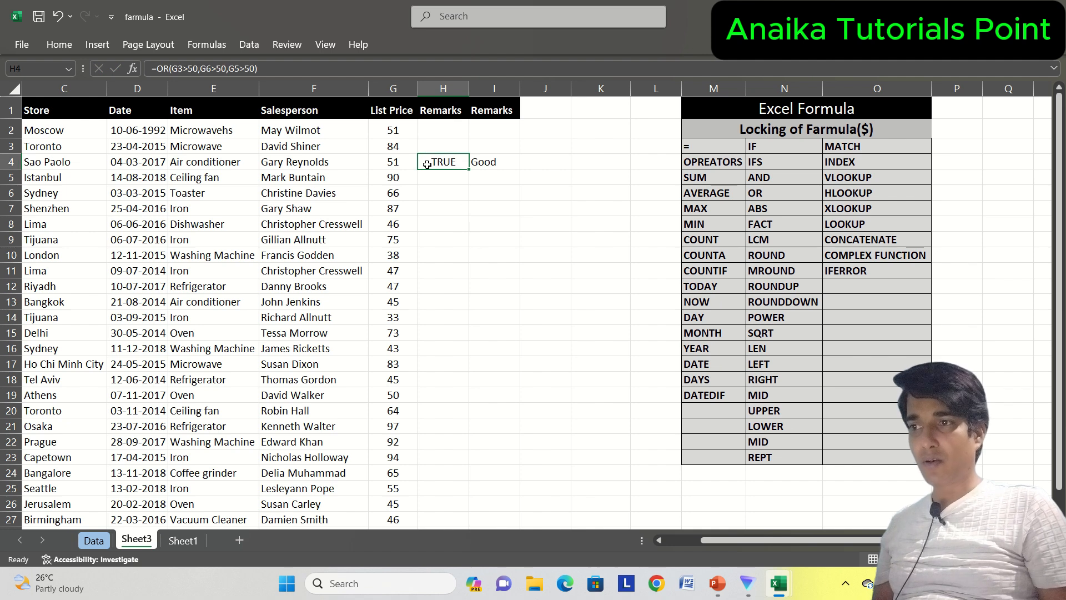
# Review the OR formula in H4 and set the list prices in G5 and G6 to 41
pyautogui.doubleClick(443, 161)
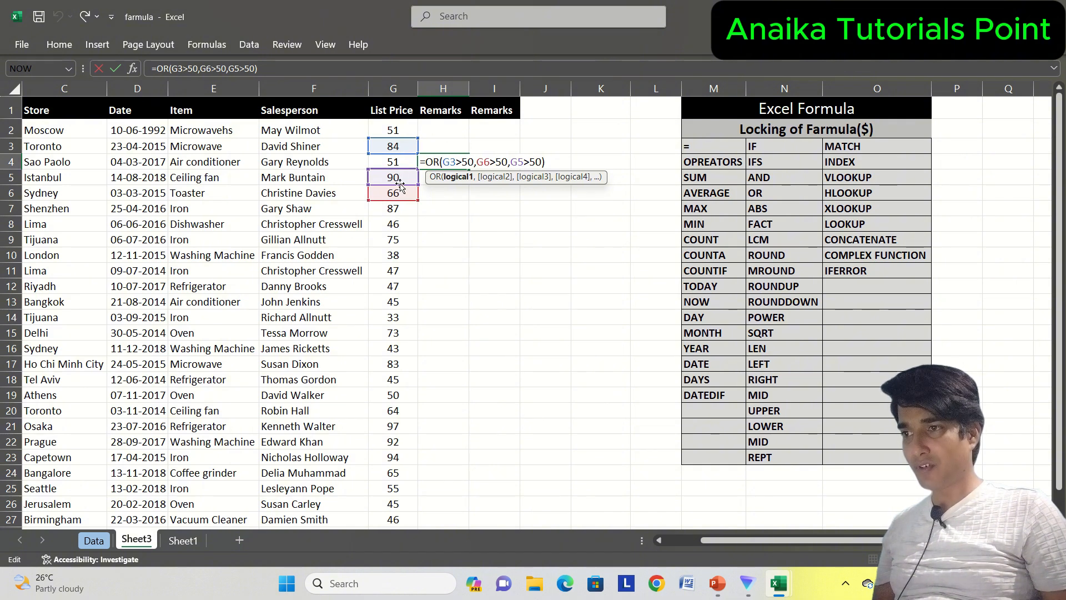
pyautogui.press('Return')
pyautogui.press('Left')
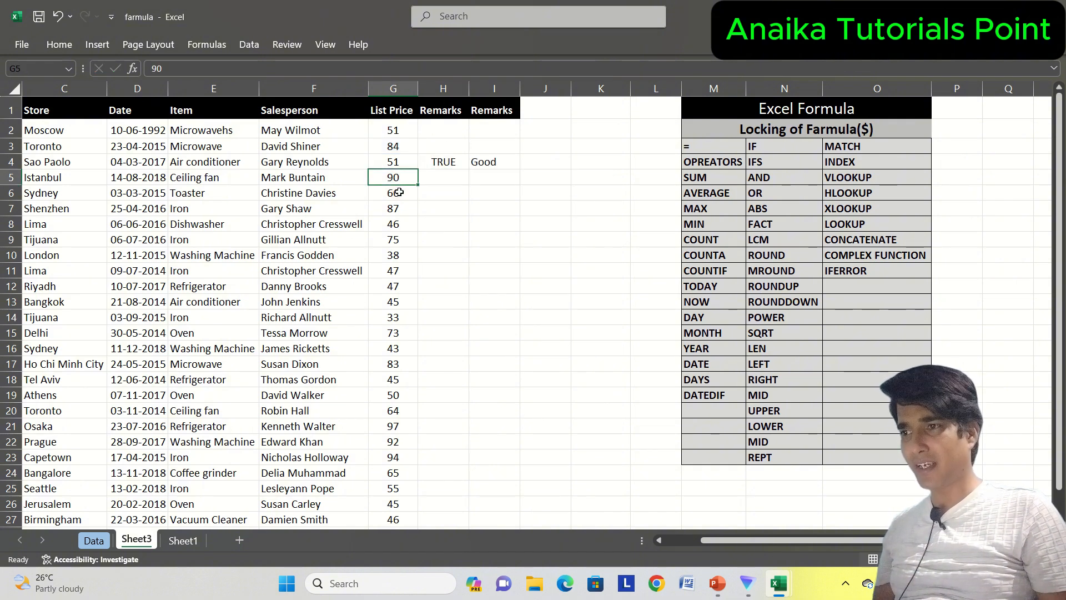
pyautogui.write('41')
pyautogui.press('Return')
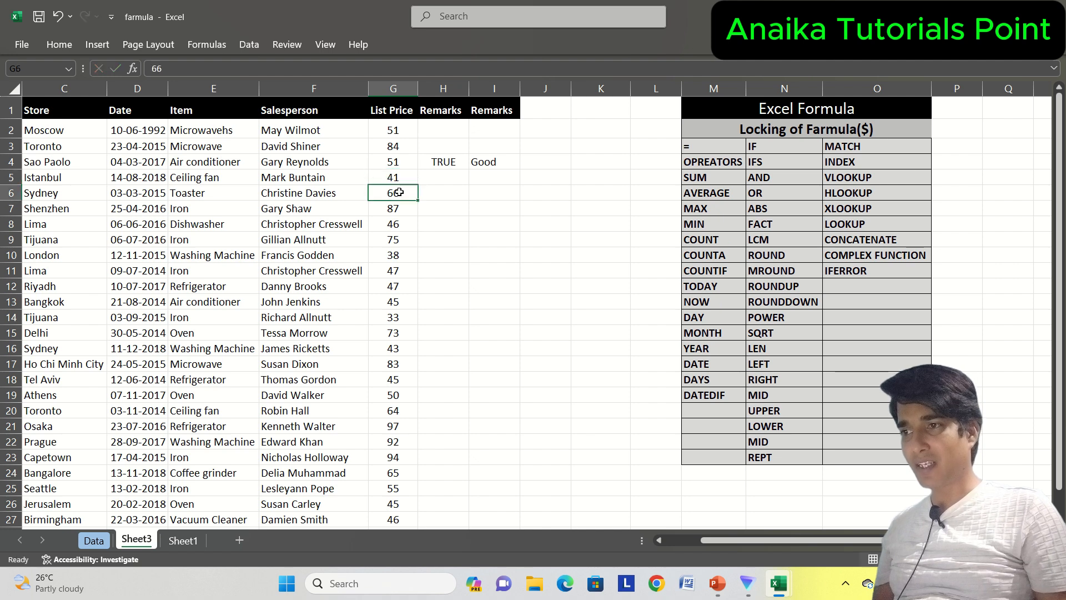
pyautogui.click(432, 163)
pyautogui.click(396, 193)
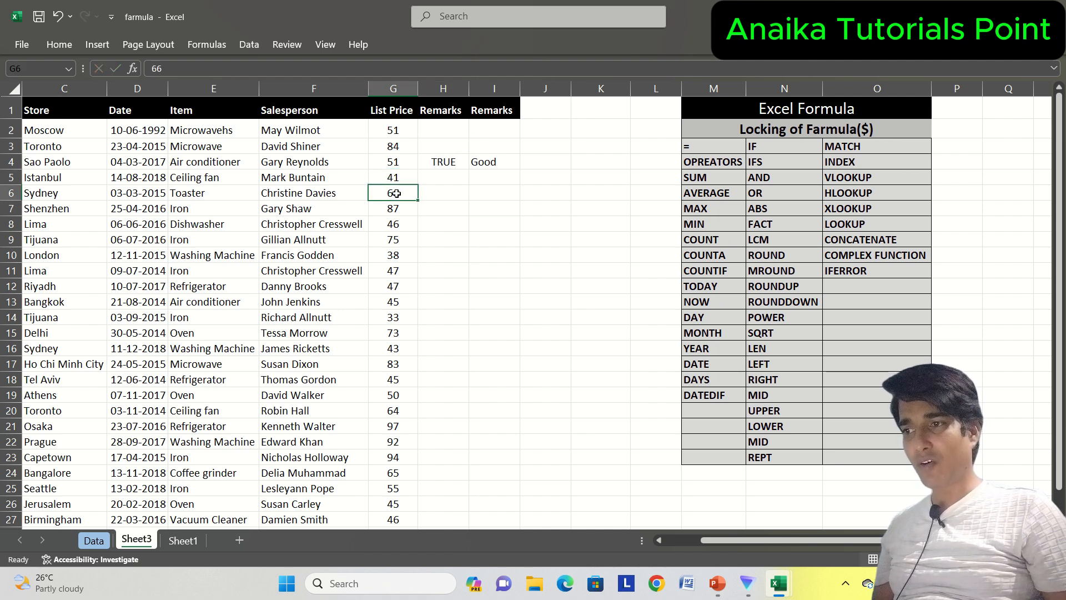
pyautogui.write('41')
pyautogui.press('Return')
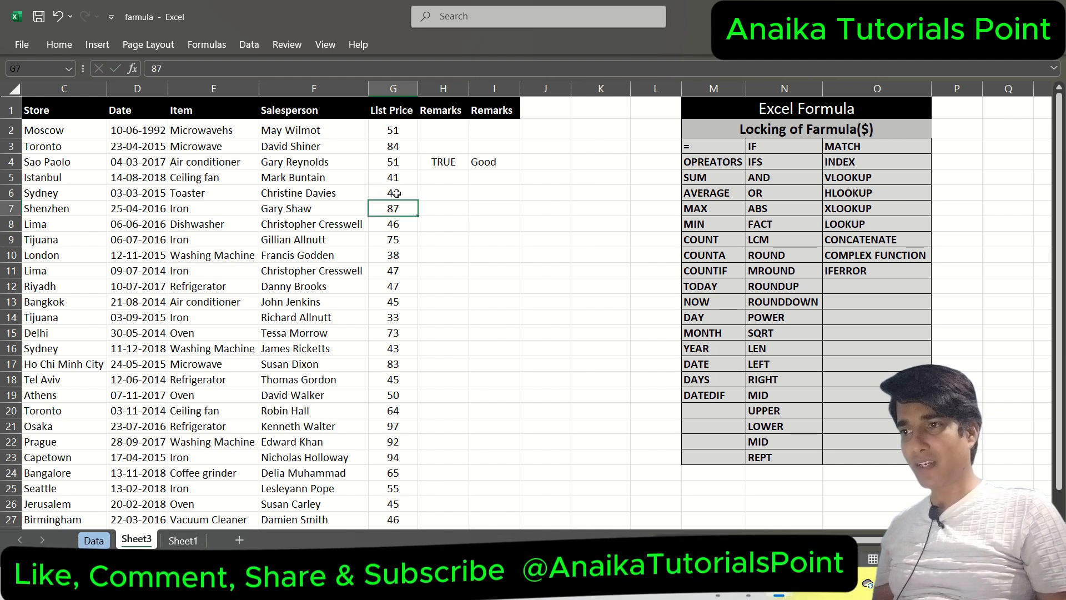
# Recheck the OR formula in H4 and set the list price in G3 to 41 to test it
pyautogui.click(435, 162)
pyautogui.doubleClick(436, 162)
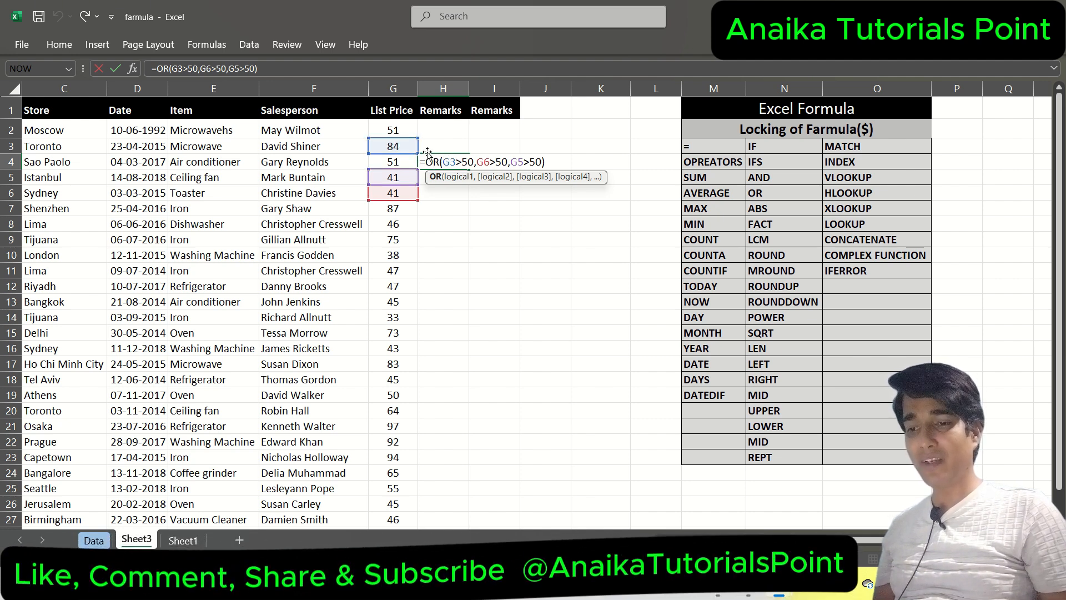
pyautogui.press('Return')
pyautogui.click(387, 144)
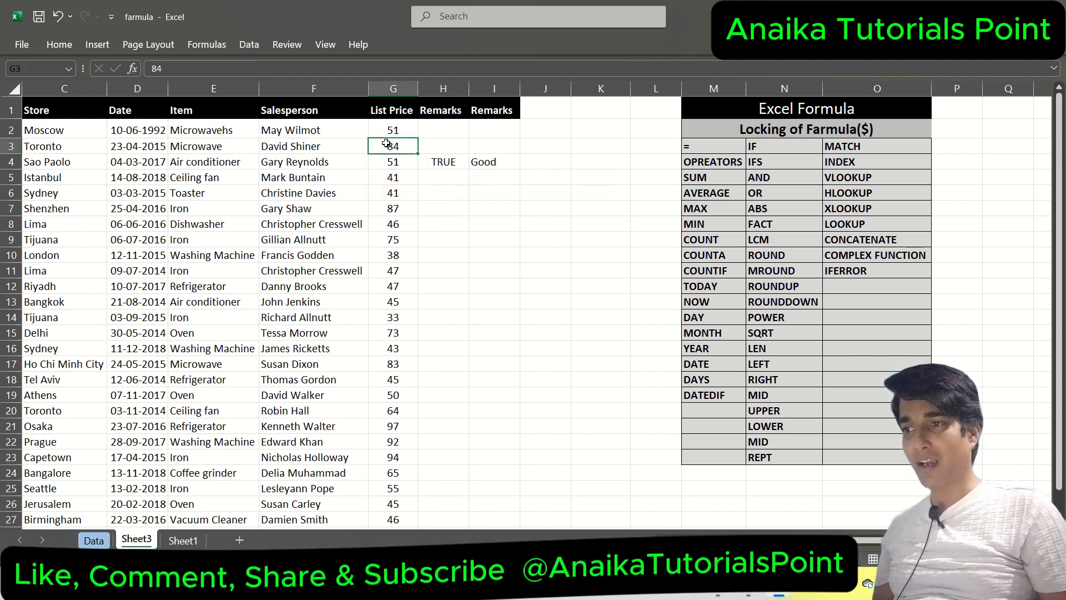
pyautogui.write('41')
pyautogui.press('Return')
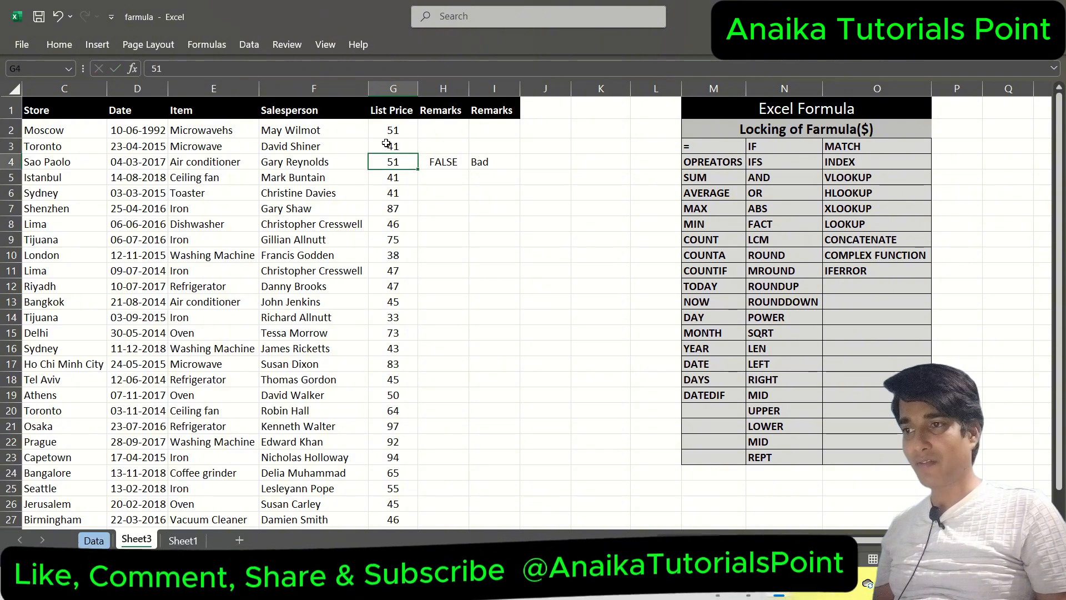
pyautogui.click(441, 161)
# Undo the last list price change in G3
pyautogui.hotkey('ctrl', 'z')
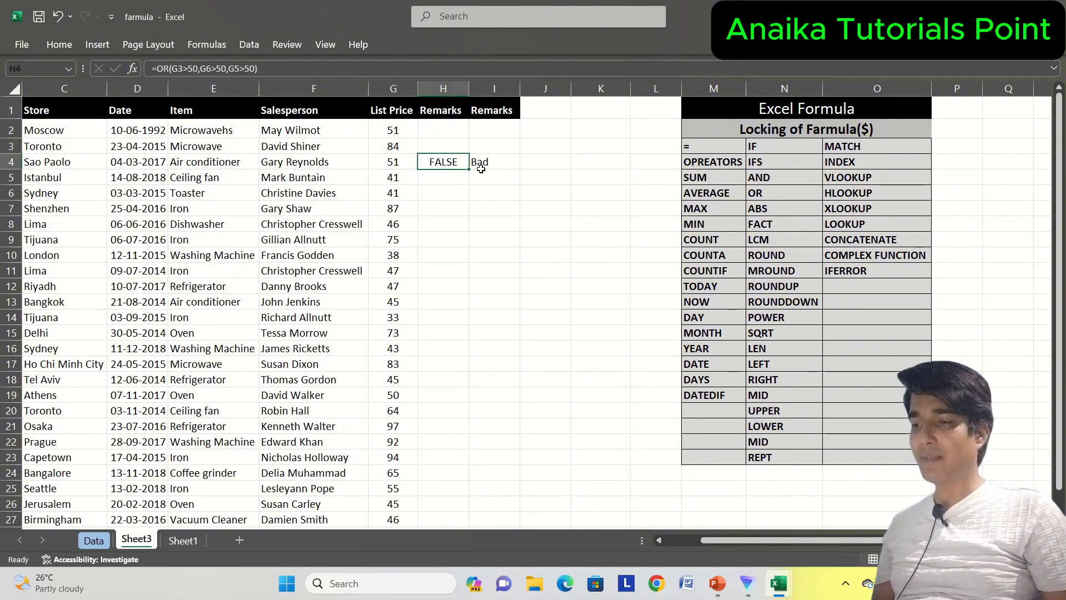
pyautogui.hotkey('ctrl', 'z')
pyautogui.click(444, 190)
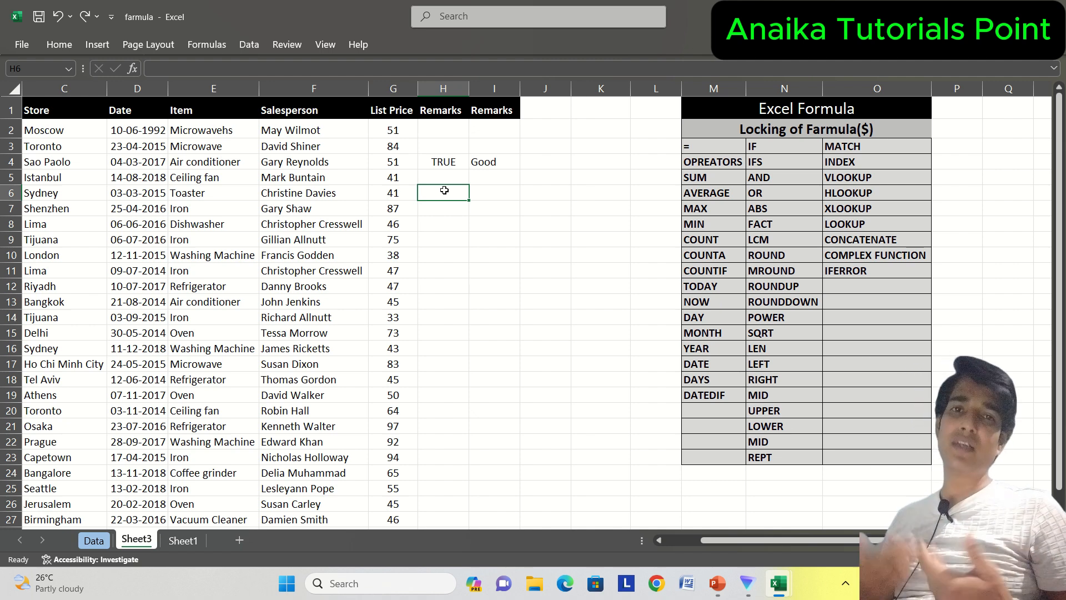
# Clear the contents of the Remarks cells H4 and I4
pyautogui.moveTo(487, 161); pyautogui.dragTo(452, 164)
pyautogui.press('Delete')
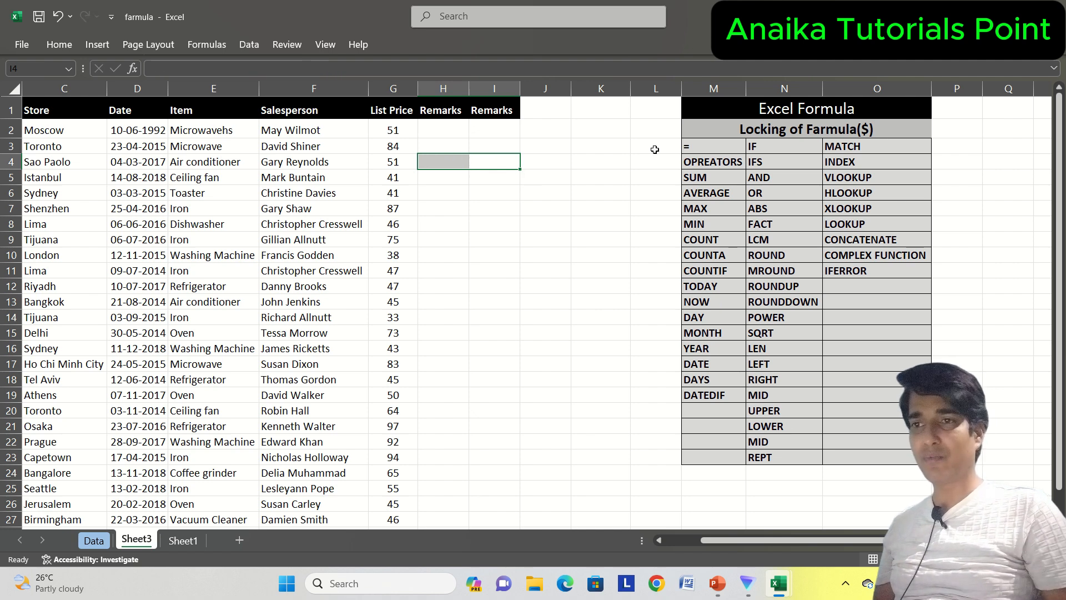
pyautogui.moveTo(757, 172); pyautogui.dragTo(765, 196)
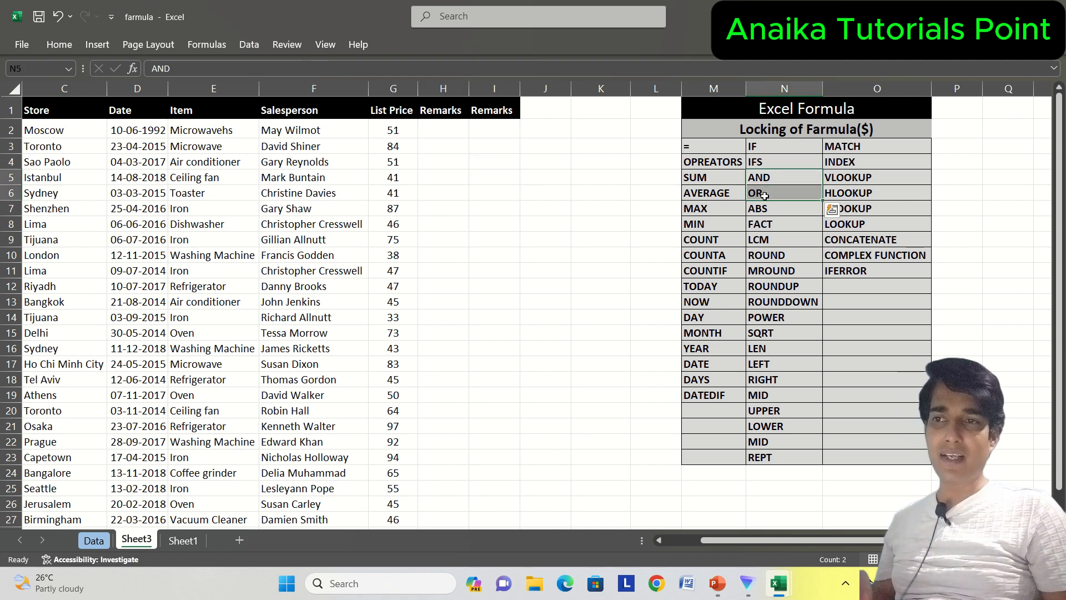
pyautogui.click(772, 208)
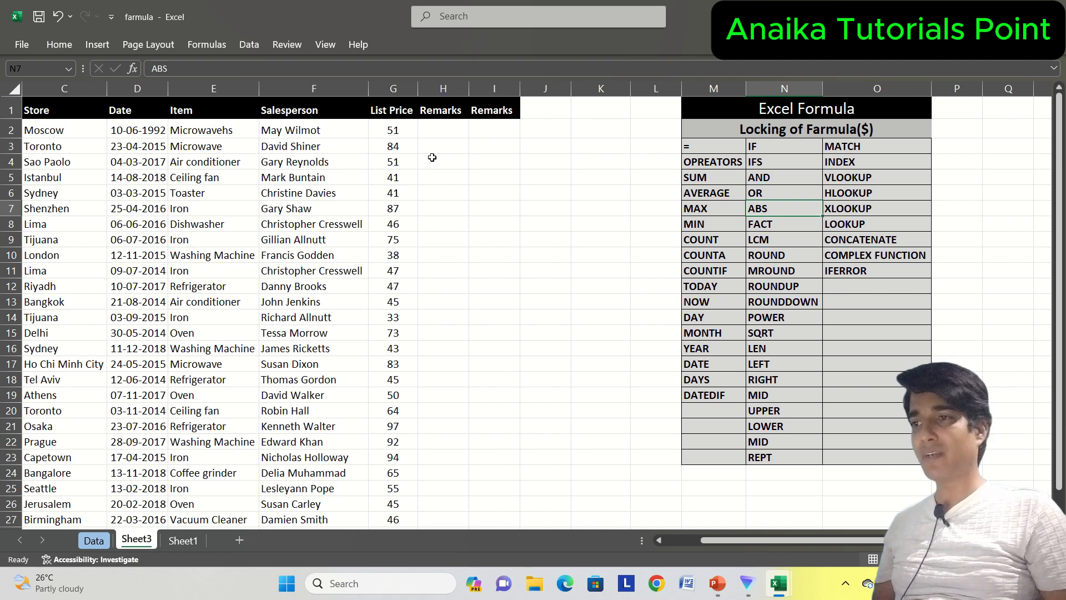
pyautogui.click(429, 132)
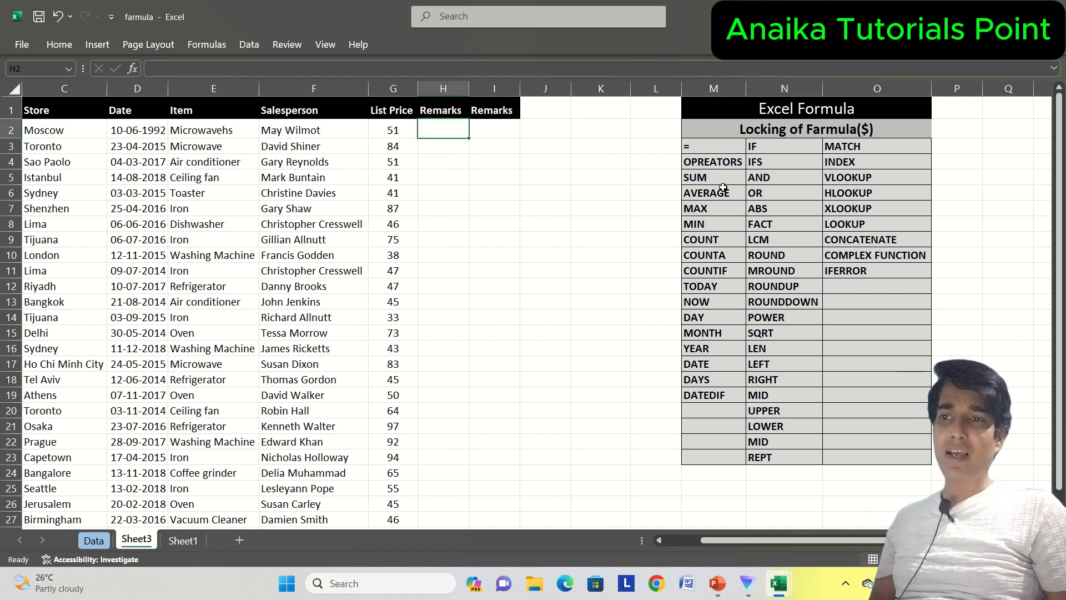
pyautogui.click(758, 207)
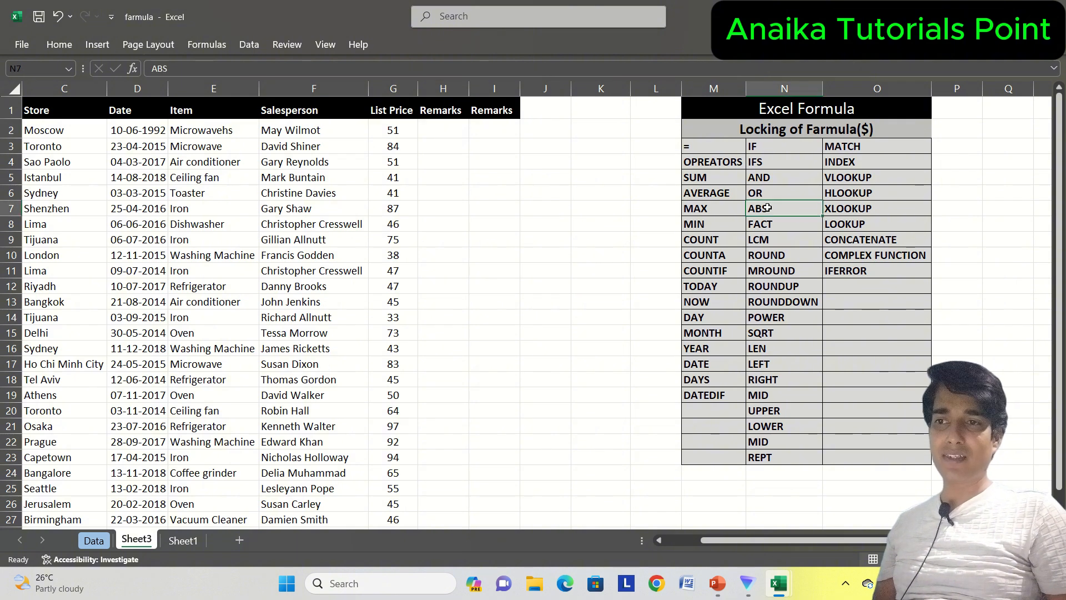
pyautogui.moveTo(767, 207); pyautogui.dragTo(797, 428)
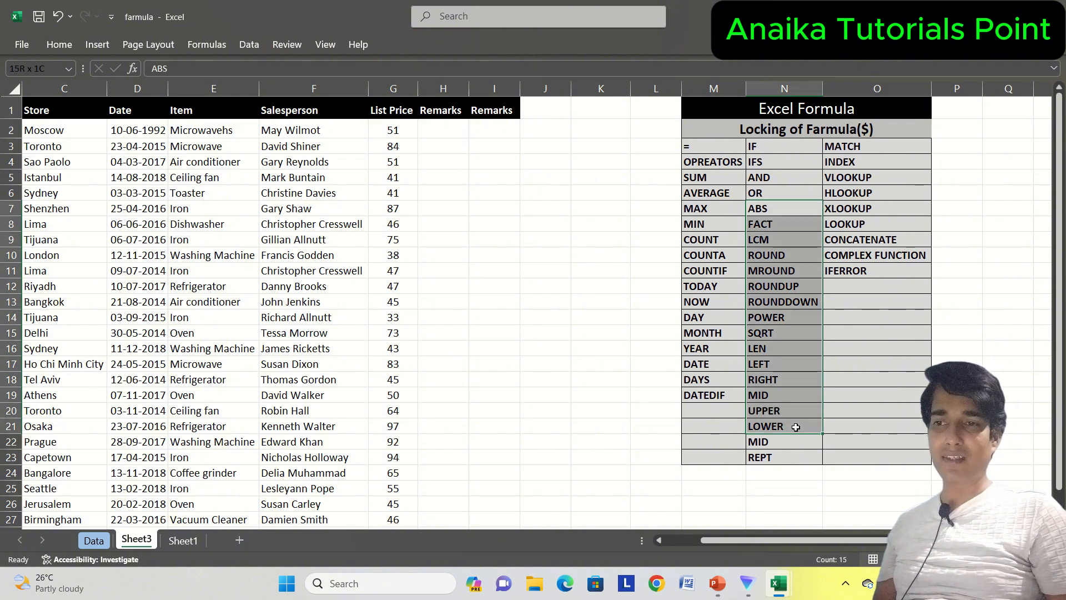
# Enter the formula =ABS(G3) in cell H3 to get the absolute value of the list price
pyautogui.click(433, 146)
pyautogui.write('=abs(')
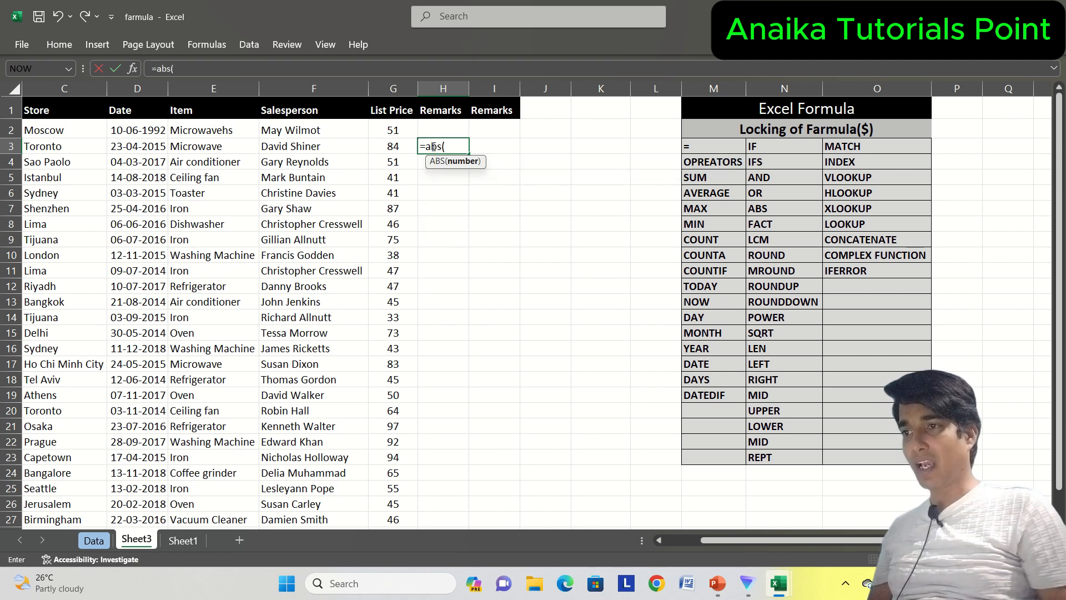
pyautogui.click(394, 149)
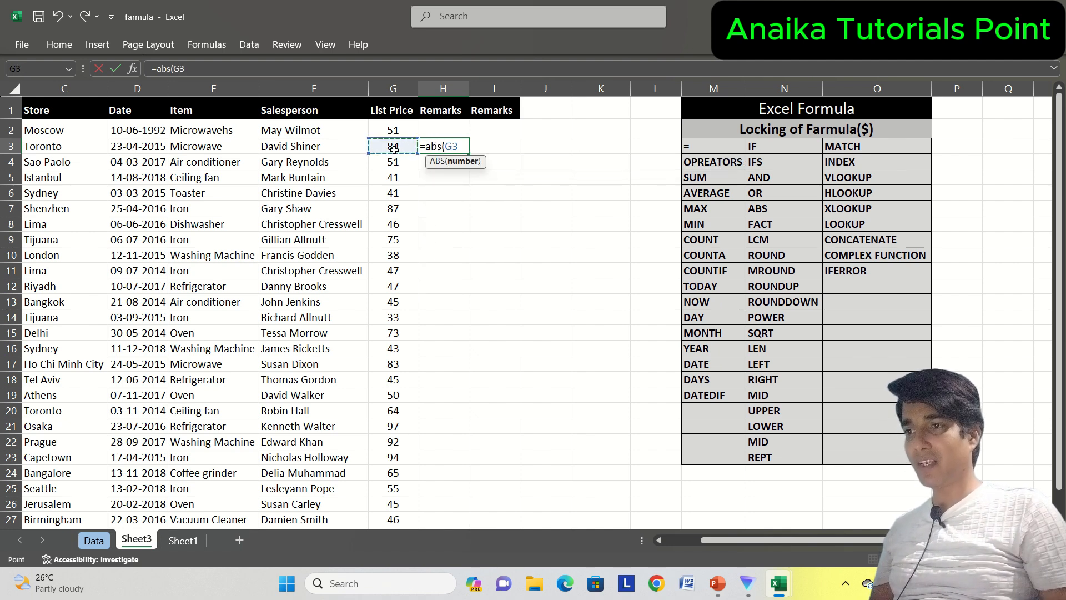
pyautogui.write(')')
pyautogui.press('Return')
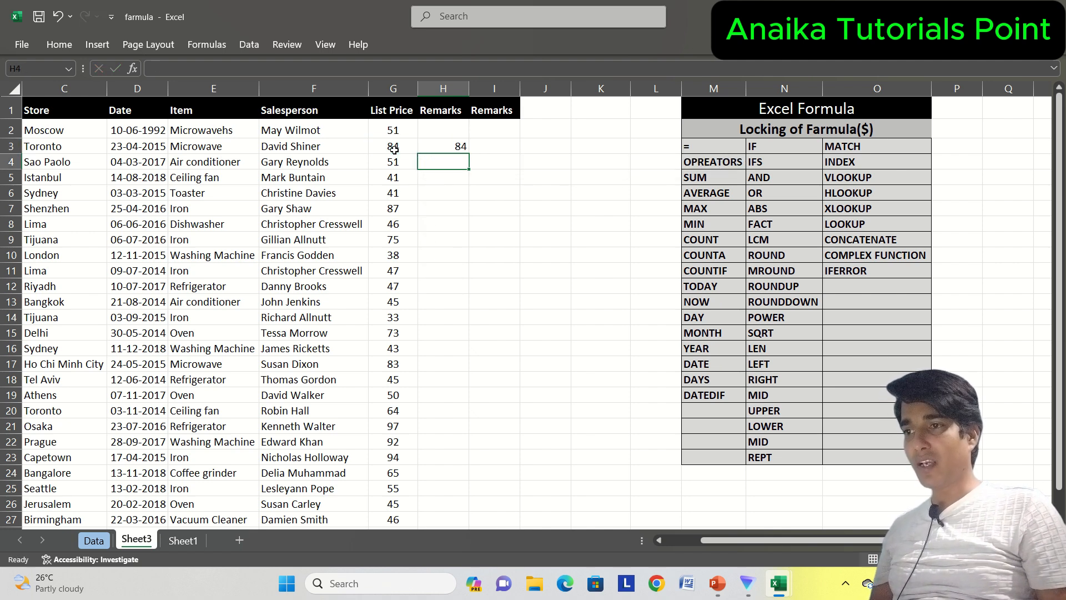
# Set the list price in G3 to -84 and check the ABS formula in H3 against it
pyautogui.click(393, 149)
pyautogui.write('-')
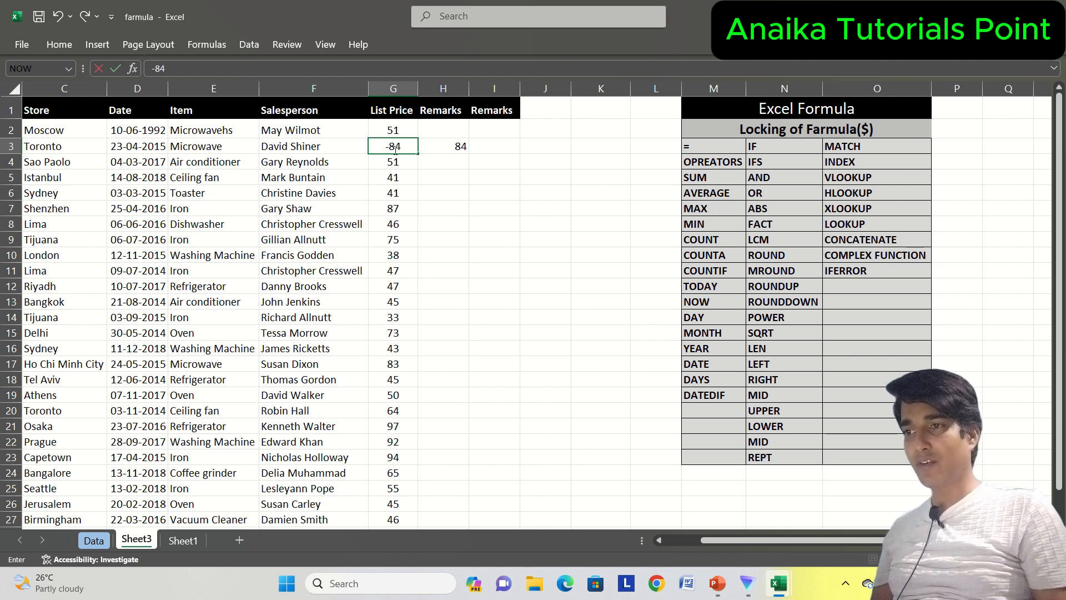
pyautogui.press('Return')
pyautogui.click(441, 150)
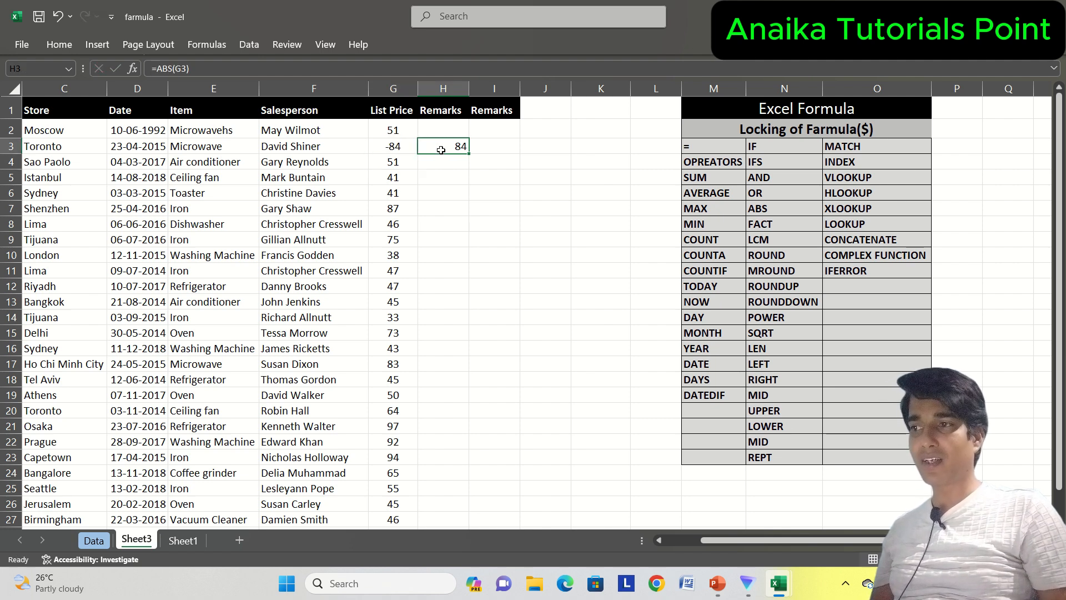
pyautogui.click(383, 147)
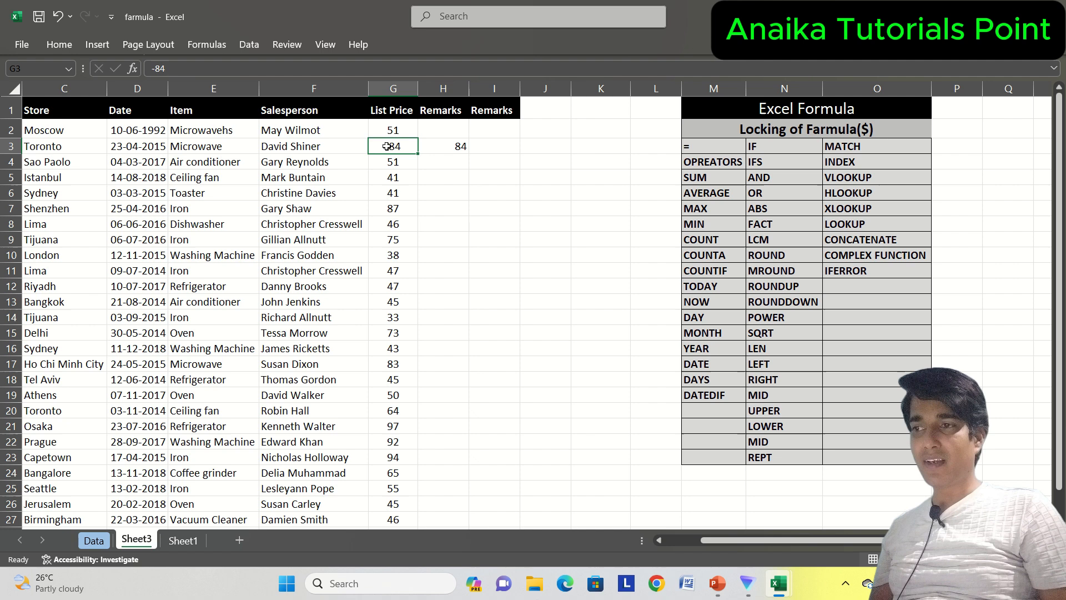
pyautogui.doubleClick(454, 146)
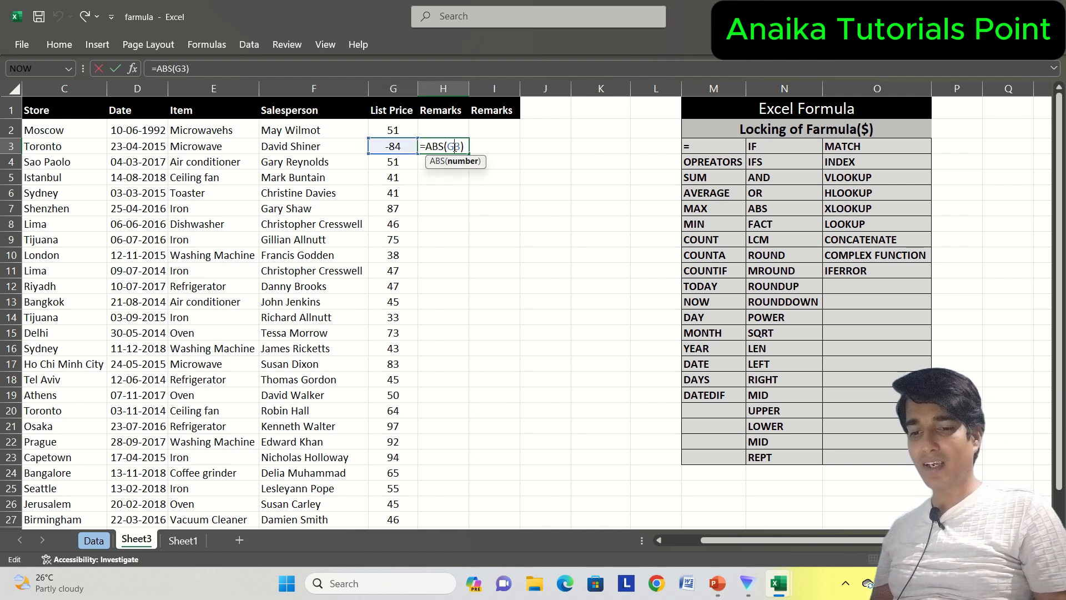
pyautogui.press('Escape')
pyautogui.press('Left')
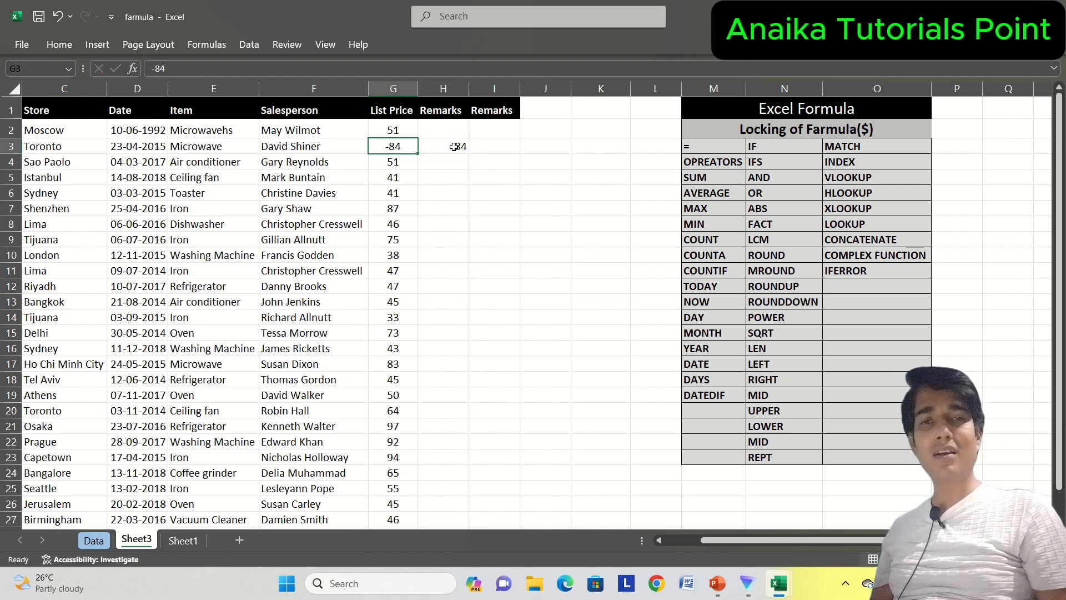
# Clear the ABS formula from H3 and select the FACT entry in the function list
pyautogui.click(454, 146)
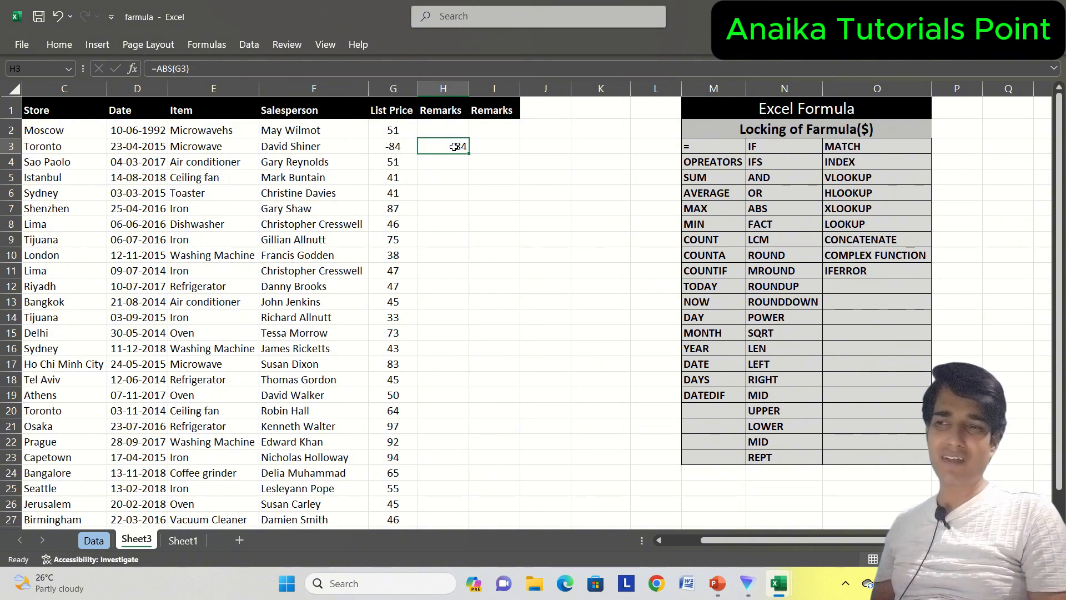
pyautogui.press('Delete')
pyautogui.press('Right')
pyautogui.press('Right')
pyautogui.press('Right')
pyautogui.press('Right')
pyautogui.press('Right')
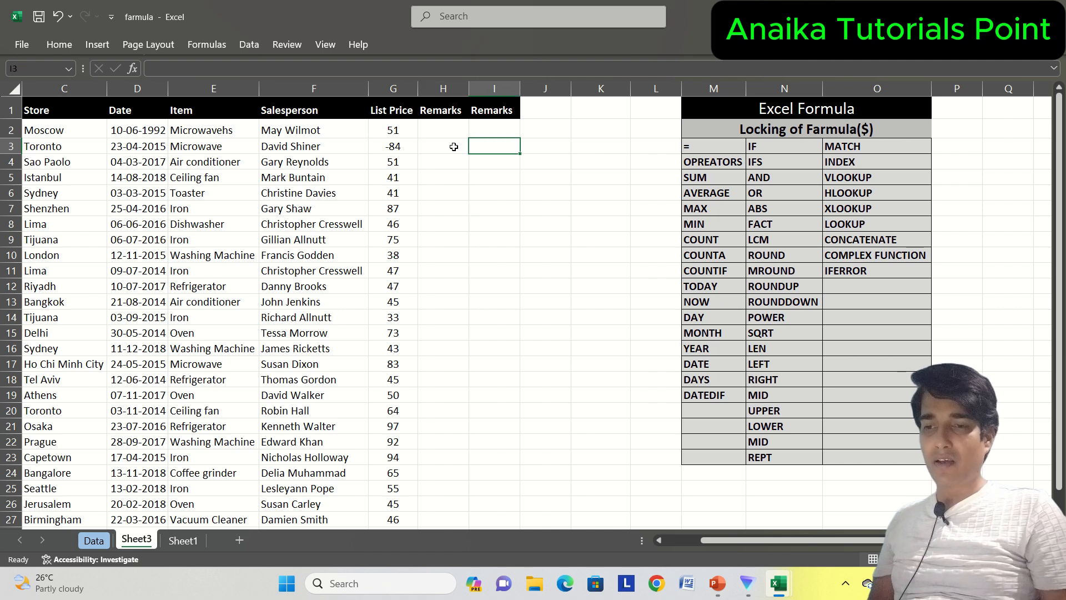
pyautogui.press('Down')
pyautogui.press('Down')
pyautogui.press('Down')
pyautogui.press('Down')
pyautogui.press('Down')
pyautogui.press('Right')
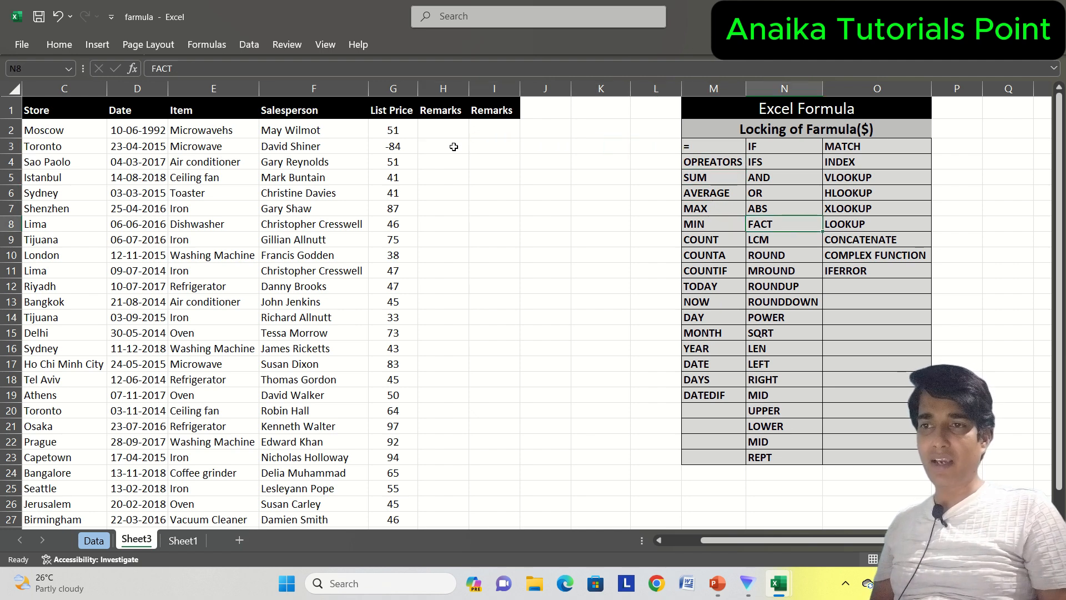
# Enter 4 in cell H4 and the product +1*2*3*4 in H5 to illustrate the factorial calculation
pyautogui.press('Left')
pyautogui.press('Left')
pyautogui.press('Left')
pyautogui.press('Left')
pyautogui.press('Left')
pyautogui.press('Up')
pyautogui.press('Up')
pyautogui.press('Up')
pyautogui.press('Up')
pyautogui.press('Left')
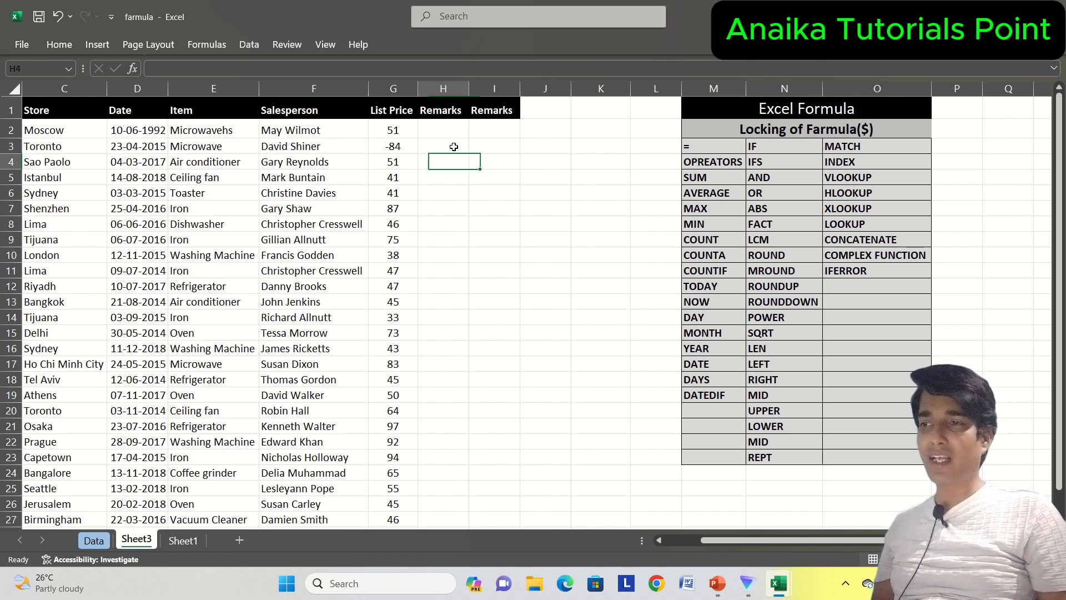
pyautogui.write('4')
pyautogui.press('Return')
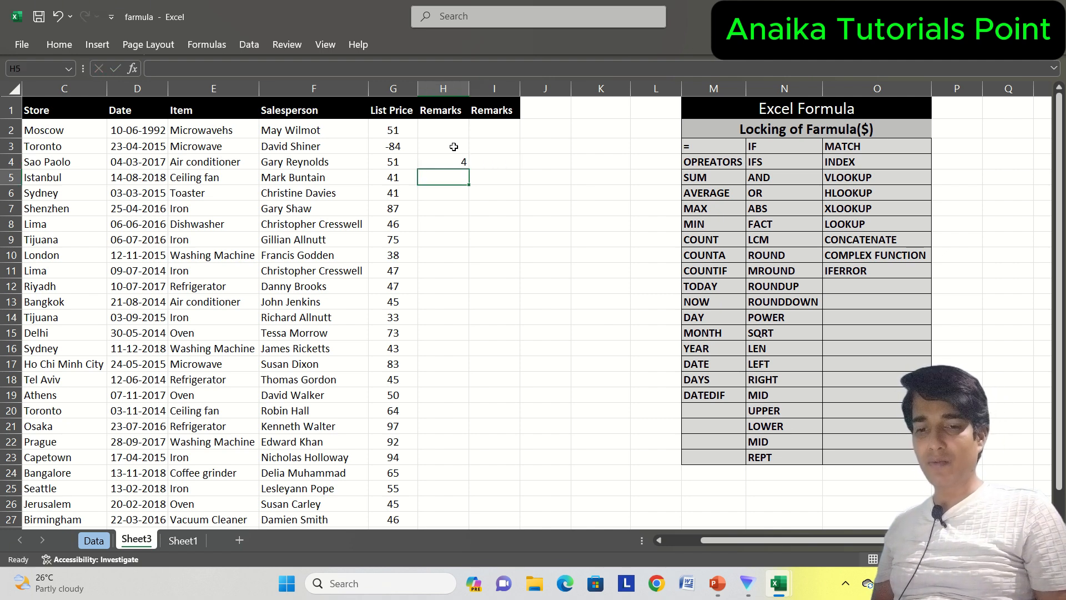
pyautogui.write('+1*2*3*4')
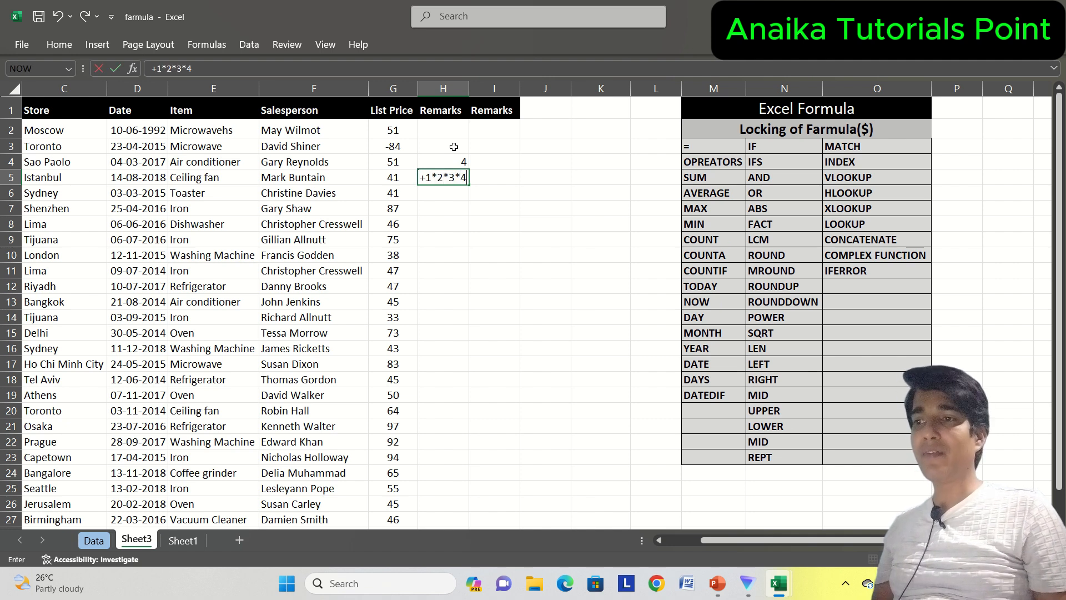
pyautogui.press('Return')
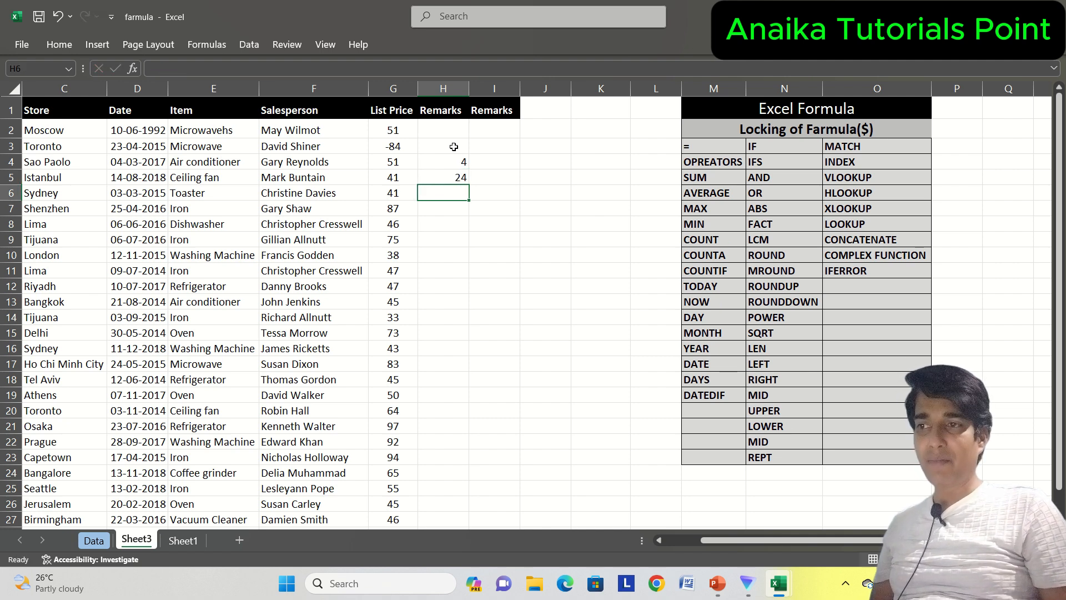
# Enter the formula =FACT(4) in cell H6 to get the factorial of 4
pyautogui.press('Up')
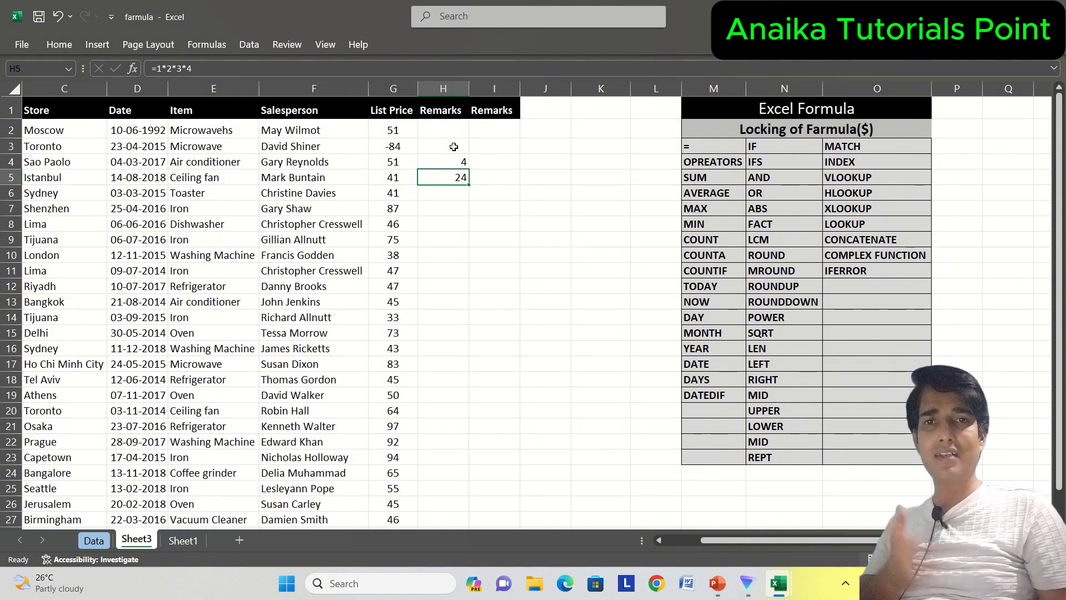
pyautogui.press('Down')
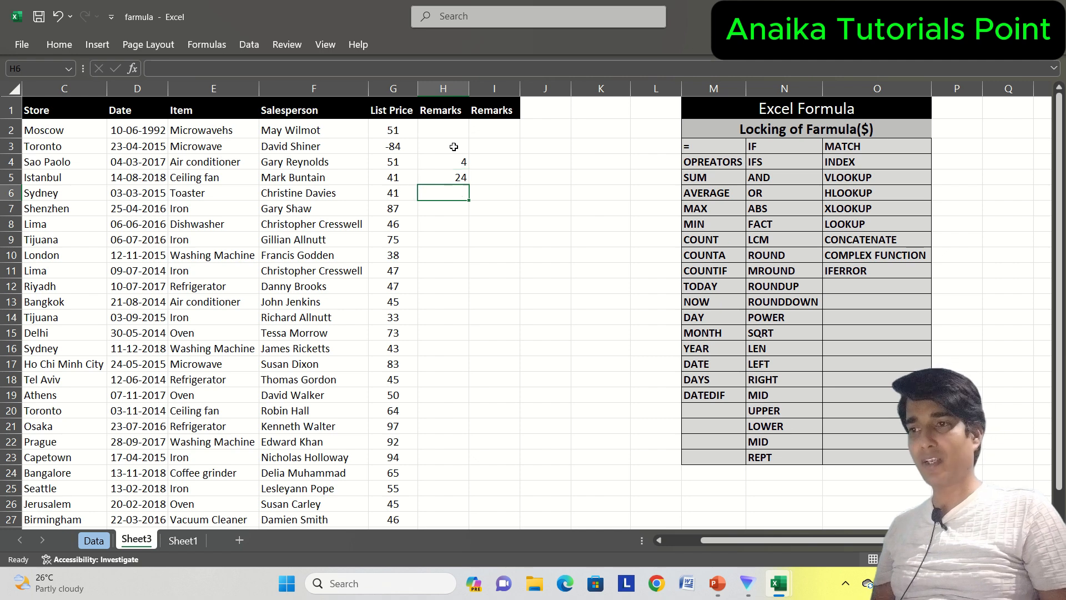
pyautogui.press('Up')
pyautogui.press('Down')
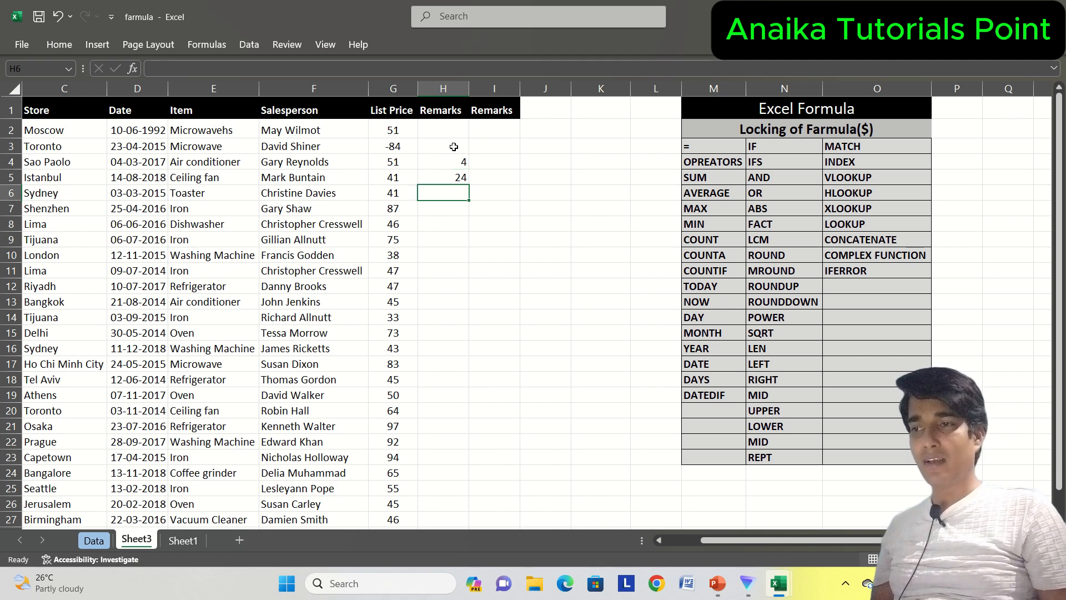
pyautogui.write('=fact')
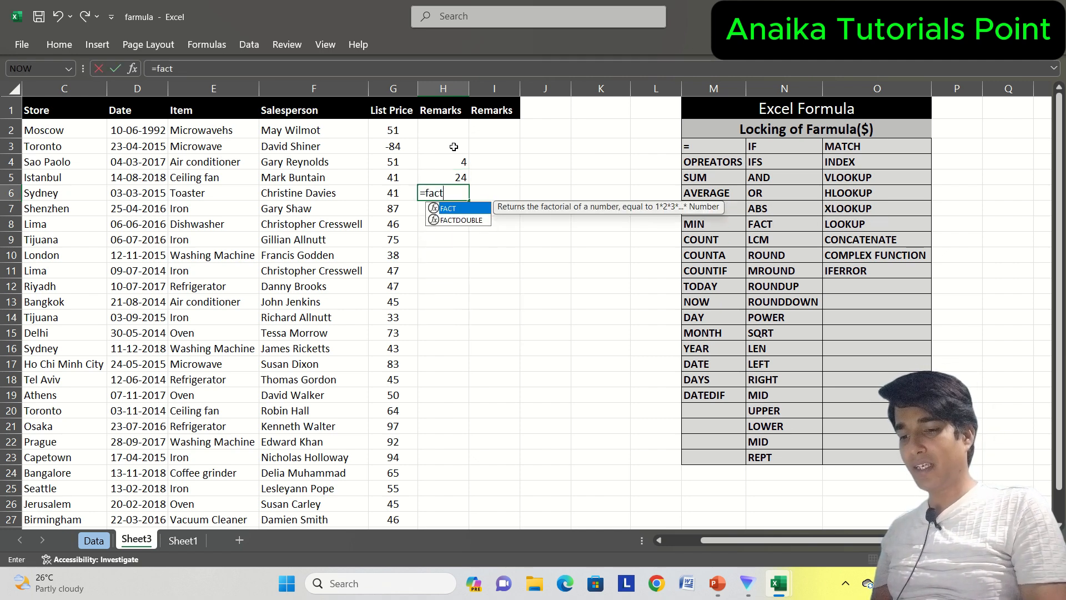
pyautogui.write('(')
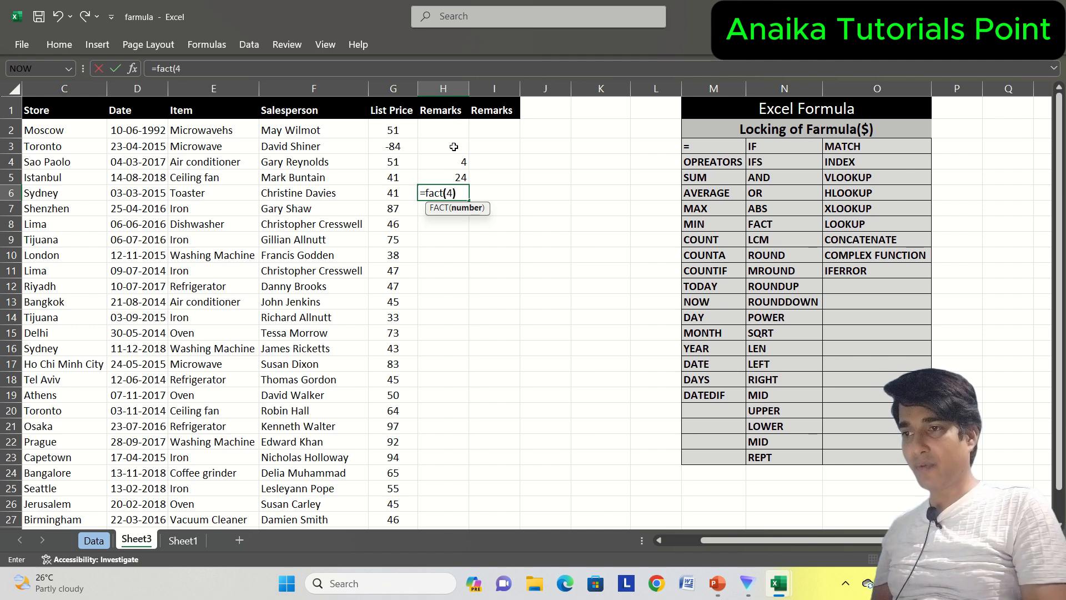
pyautogui.write('4)')
pyautogui.press('Return')
pyautogui.press('Up')
pyautogui.press('Up')
pyautogui.press('Down')
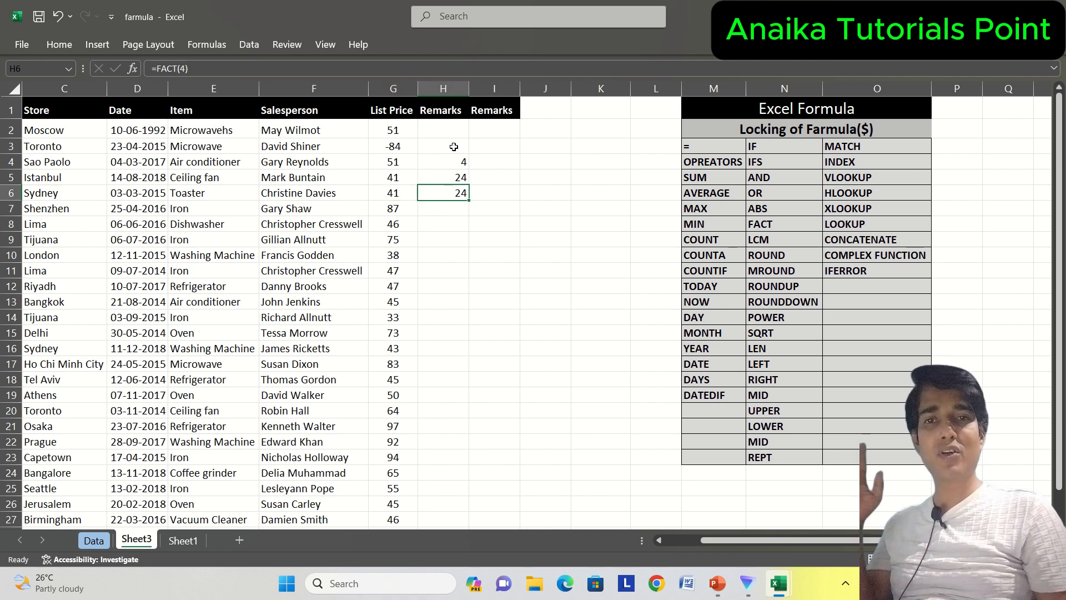
# Clear the factorial example values and formulas from cells H4:H6
pyautogui.press('Up')
pyautogui.press('Up')
pyautogui.hotkey('shift', 'Down')
pyautogui.hotkey('shift', 'Down')
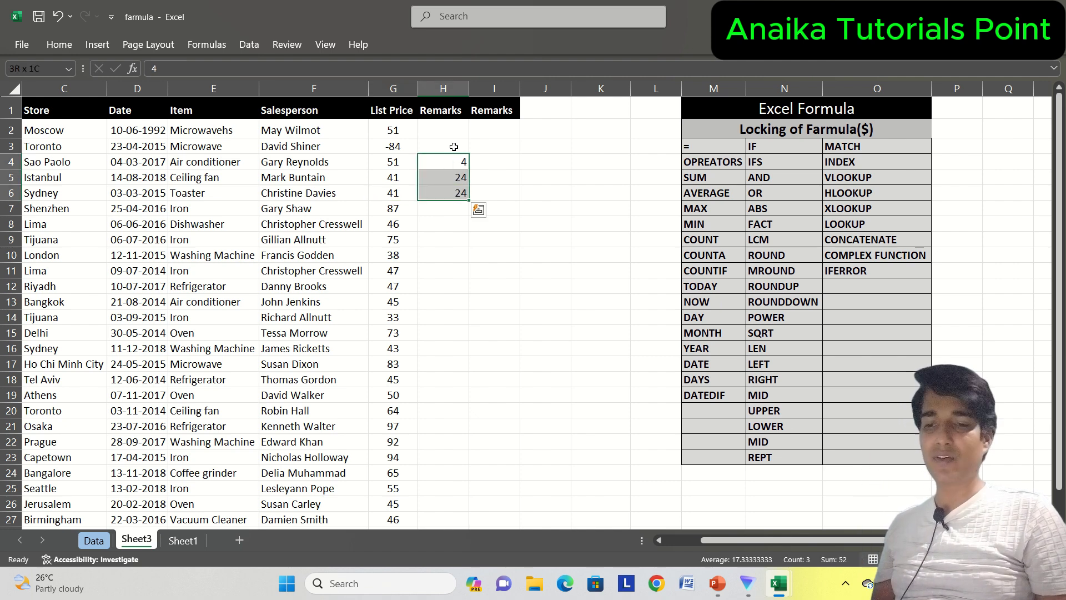
pyautogui.press('Delete')
# Select the LCM entry in cell N9 of the function list
pyautogui.hotkey('shift', 'Up')
pyautogui.hotkey('shift', 'Up')
pyautogui.press('Right')
pyautogui.press('Right')
pyautogui.press('Right')
pyautogui.press('Right')
pyautogui.press('Right')
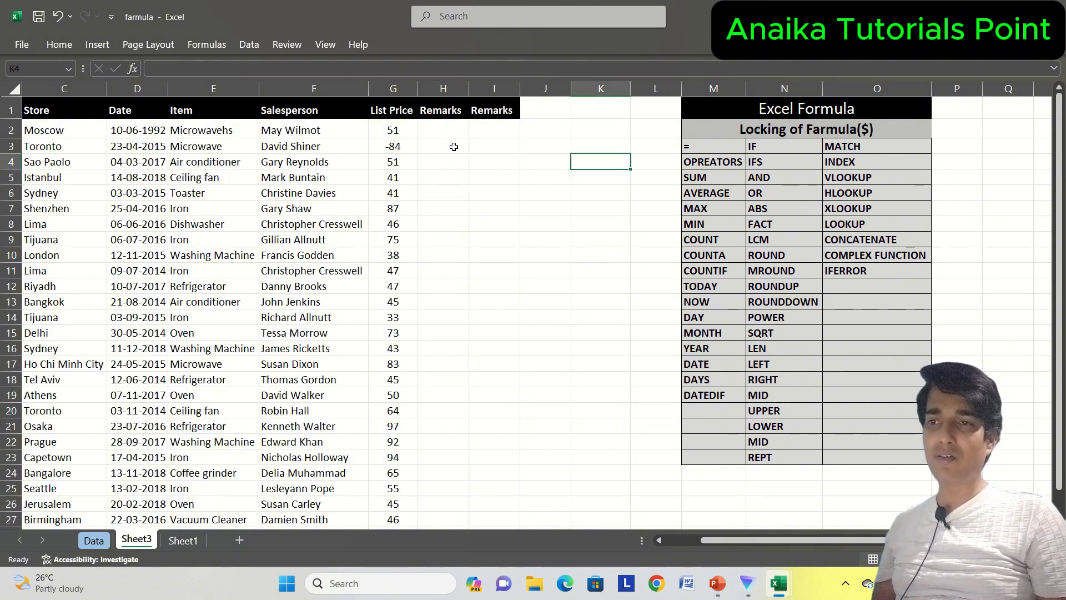
pyautogui.press('Down')
pyautogui.press('Down')
pyautogui.press('Down')
pyautogui.press('Down')
pyautogui.press('Down')
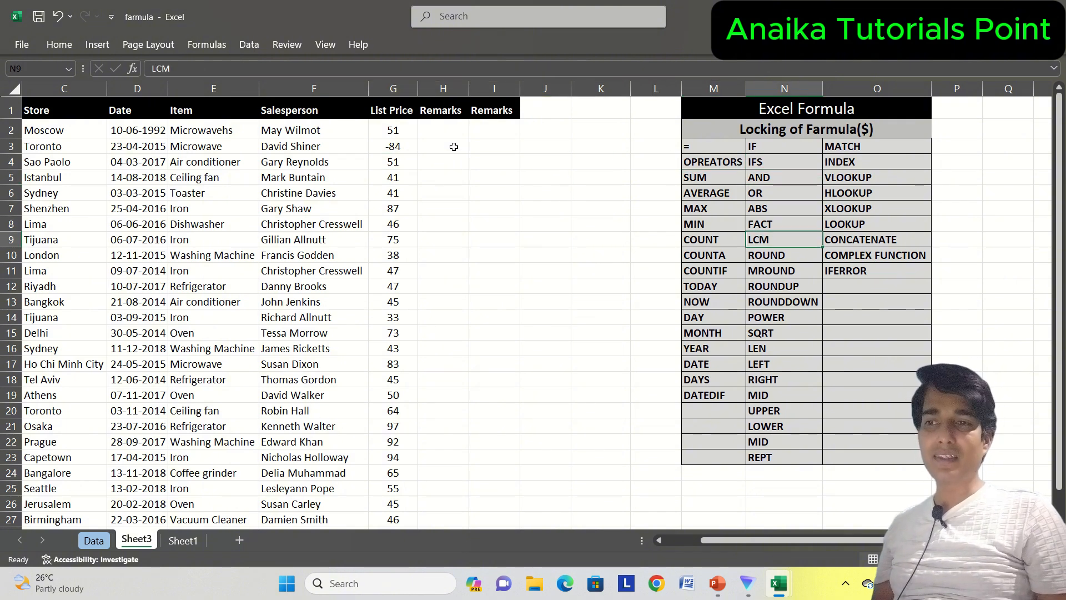
# Enter the formula =LCM(45,9,5) in cell I7 to get the least common multiple of the three numbers
pyautogui.press('Left')
pyautogui.press('Left')
pyautogui.press('Left')
pyautogui.press('Left')
pyautogui.press('Left')
pyautogui.press('Left')
pyautogui.press('Up')
pyautogui.press('Up')
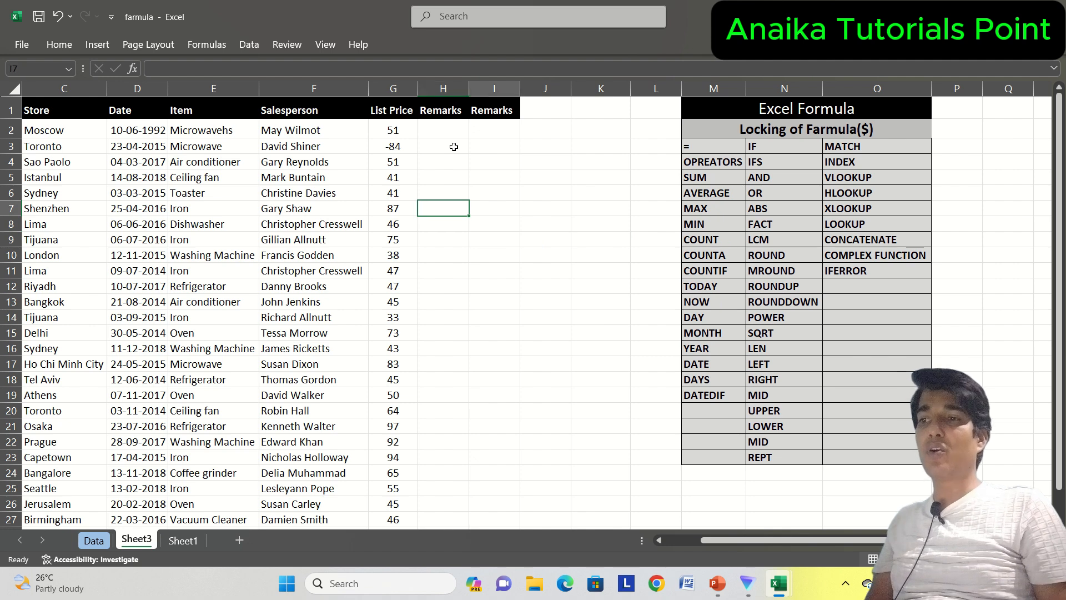
pyautogui.press('Right')
pyautogui.write('=')
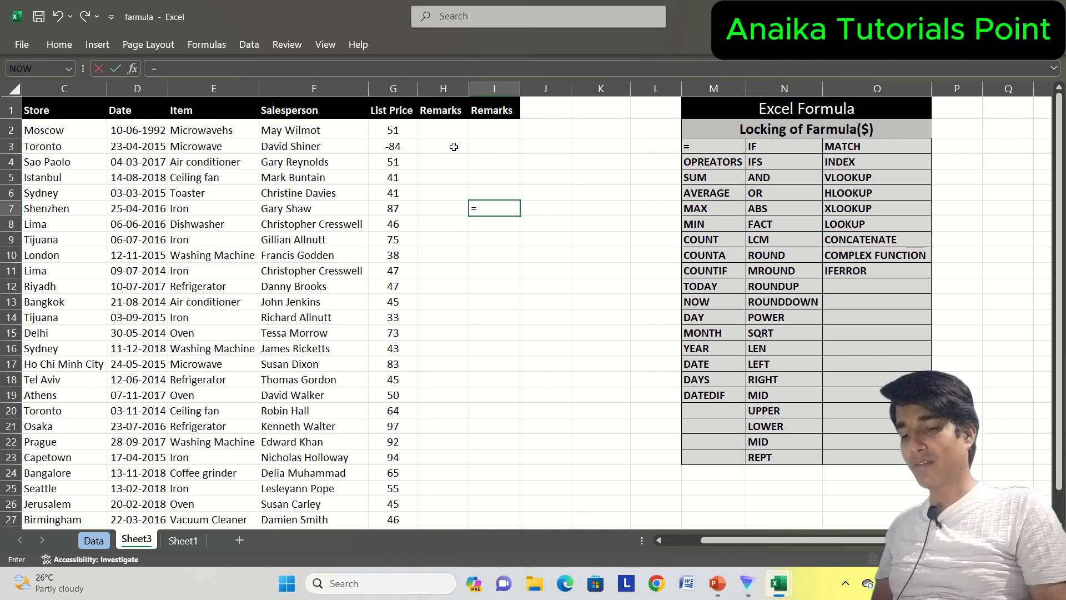
pyautogui.write('lcm(')
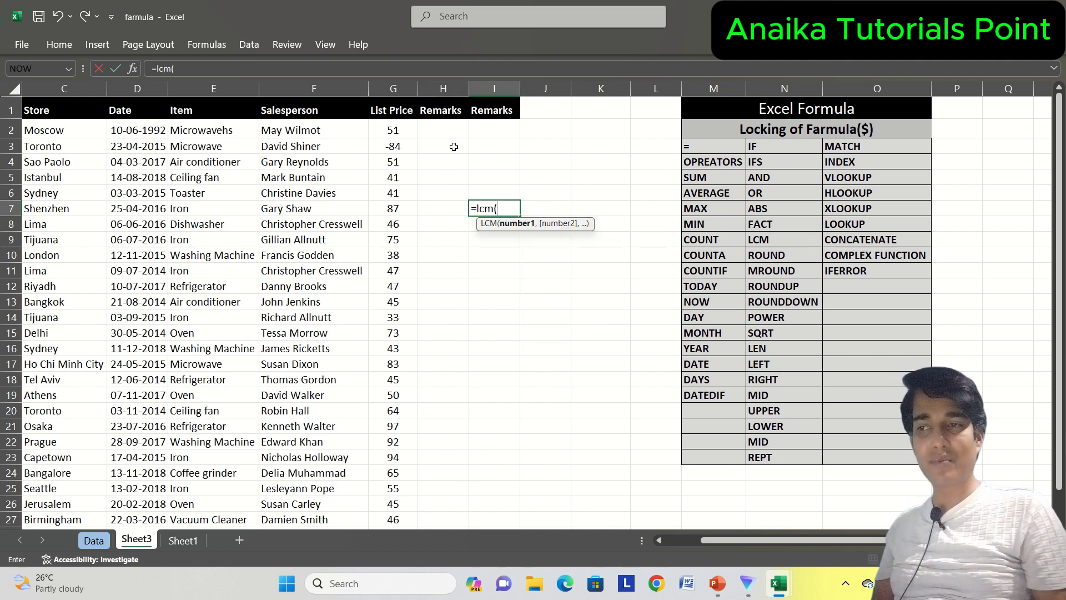
pyautogui.write('45')
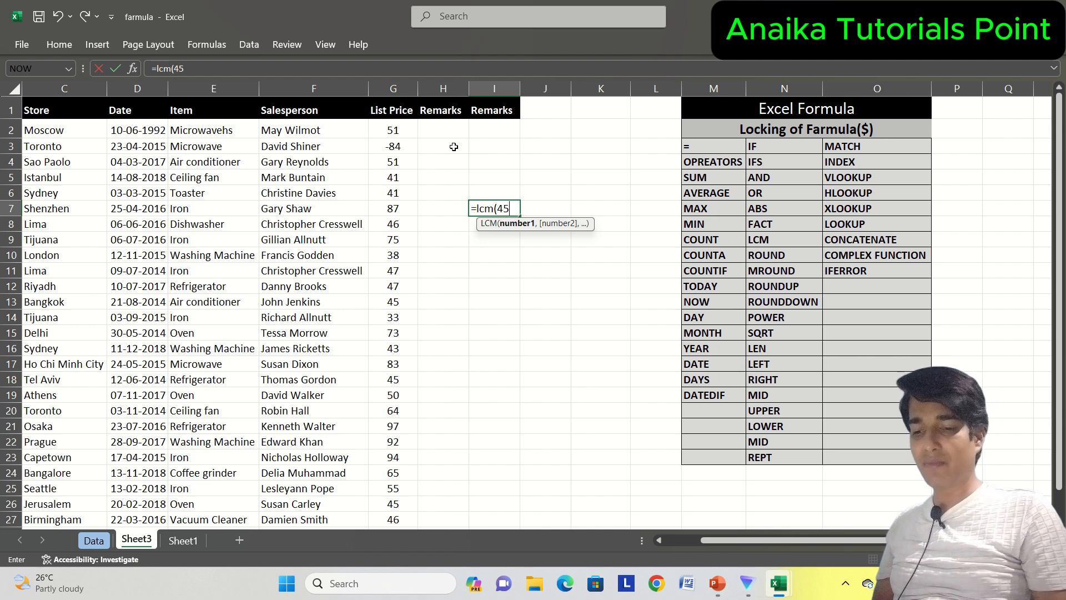
pyautogui.write(',9,')
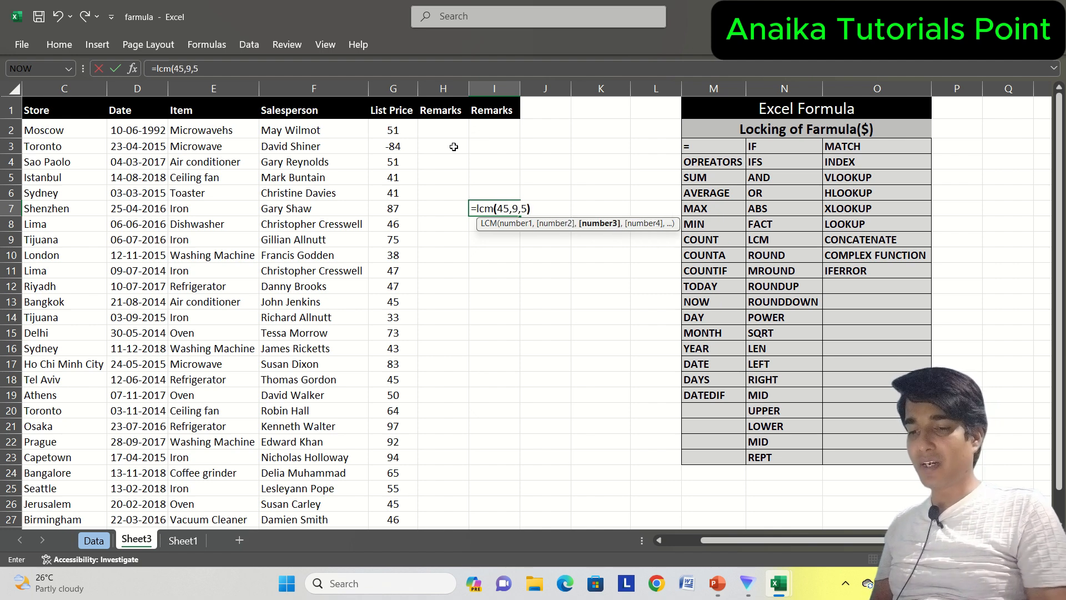
pyautogui.write('5)')
pyautogui.press('Return')
pyautogui.press('Right')
pyautogui.press('Up')
pyautogui.press('Left')
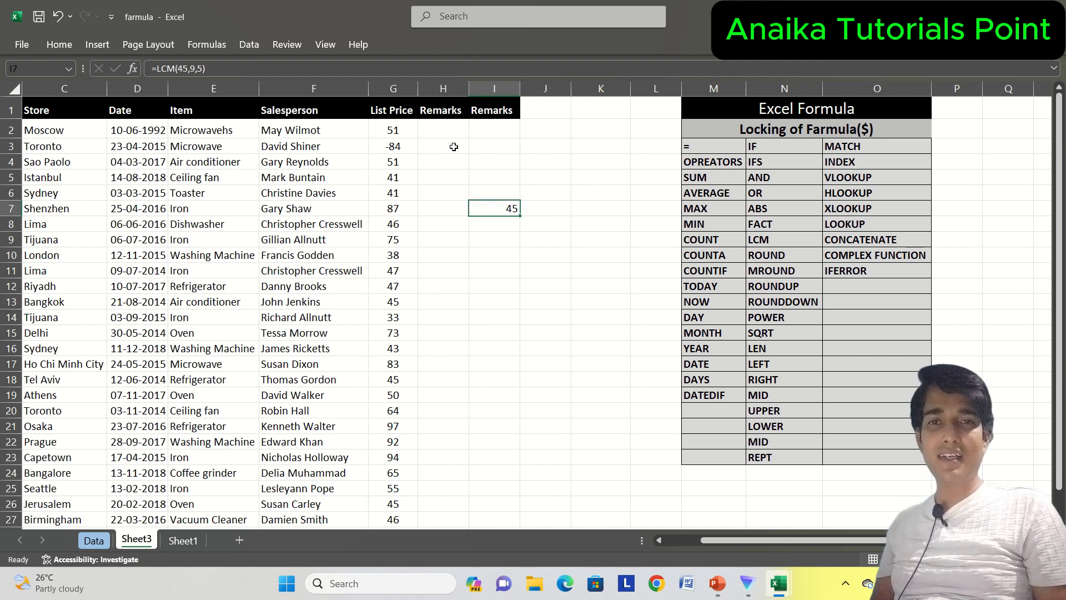
# Clear the LCM formula from I7 and select the ROUND through ROUNDDOWN entries, N10:N13, in the function list
pyautogui.press('Delete')
pyautogui.press('Right')
pyautogui.press('Right')
pyautogui.press('Right')
pyautogui.press('Right')
pyautogui.press('Right')
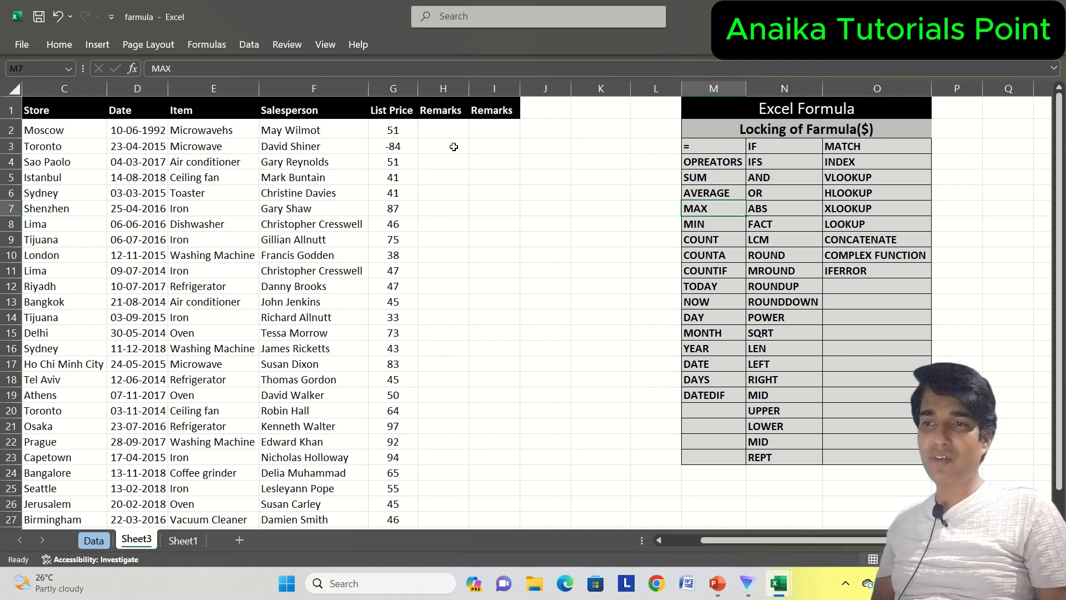
pyautogui.press('Down')
pyautogui.press('Down')
pyautogui.press('Down')
pyautogui.press('Down')
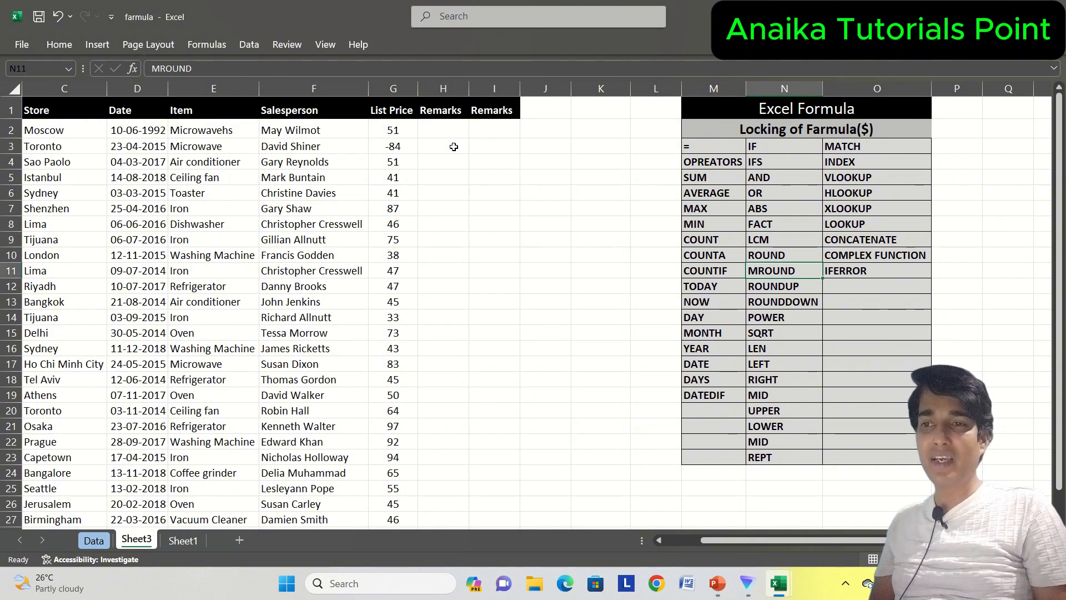
pyautogui.press('Up')
pyautogui.hotkey('shift', 'Down')
pyautogui.hotkey('shift', 'Down')
pyautogui.hotkey('shift', 'Down')
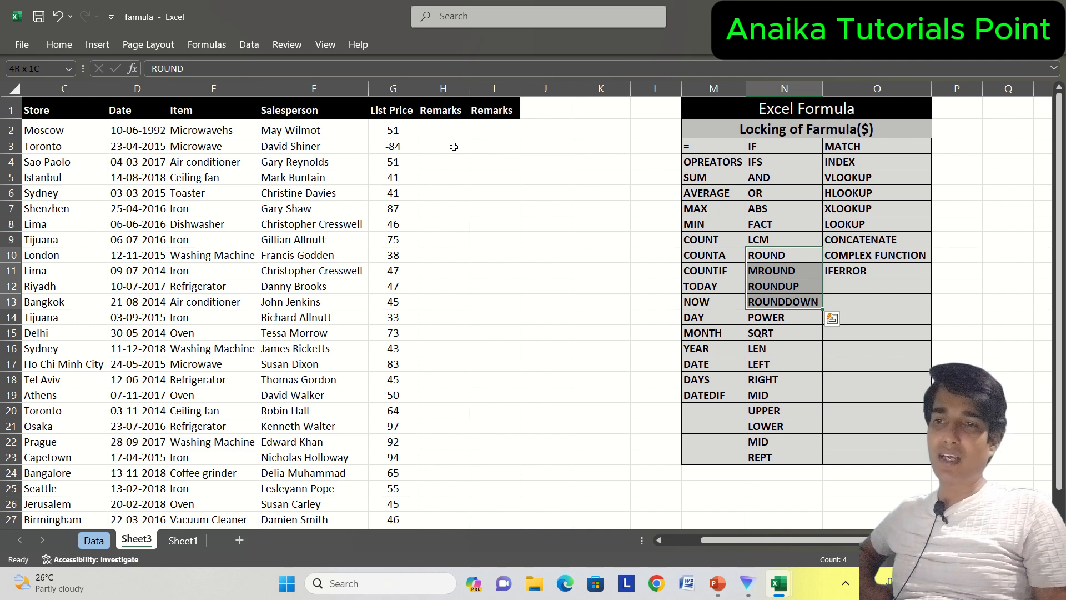
# Set the list price in cell G5 to 41.52
pyautogui.press('Left')
pyautogui.press('Left')
pyautogui.press('Left')
pyautogui.press('Left')
pyautogui.press('Left')
pyautogui.press('Left')
pyautogui.press('Up')
pyautogui.press('Up')
pyautogui.press('Up')
pyautogui.press('Up')
pyautogui.press('Up')
pyautogui.press('Up')
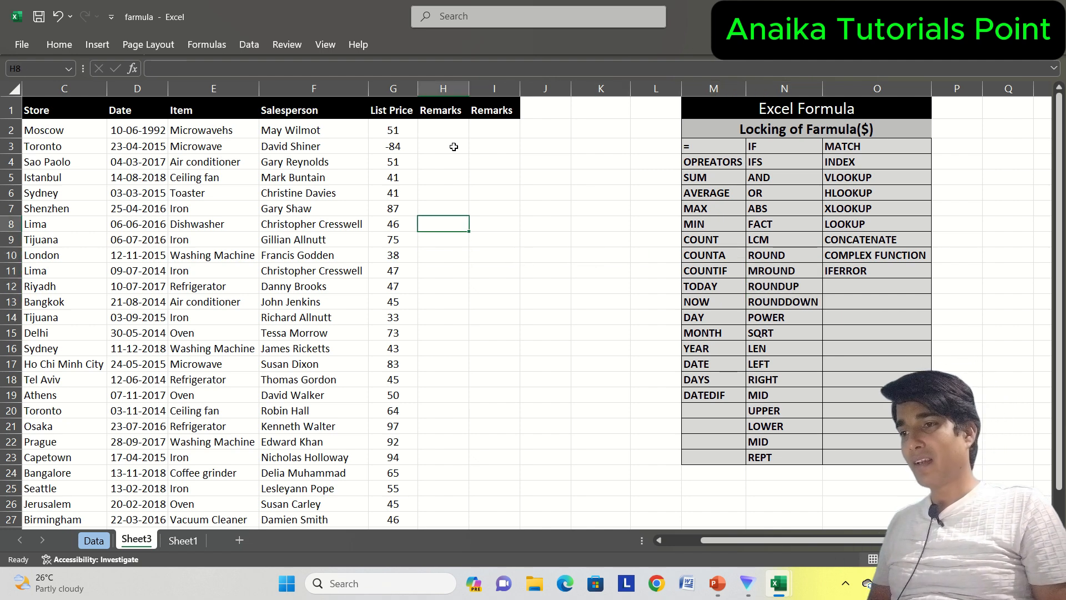
pyautogui.press('Up')
pyautogui.press('Down')
pyautogui.press('Down')
pyautogui.press('Left')
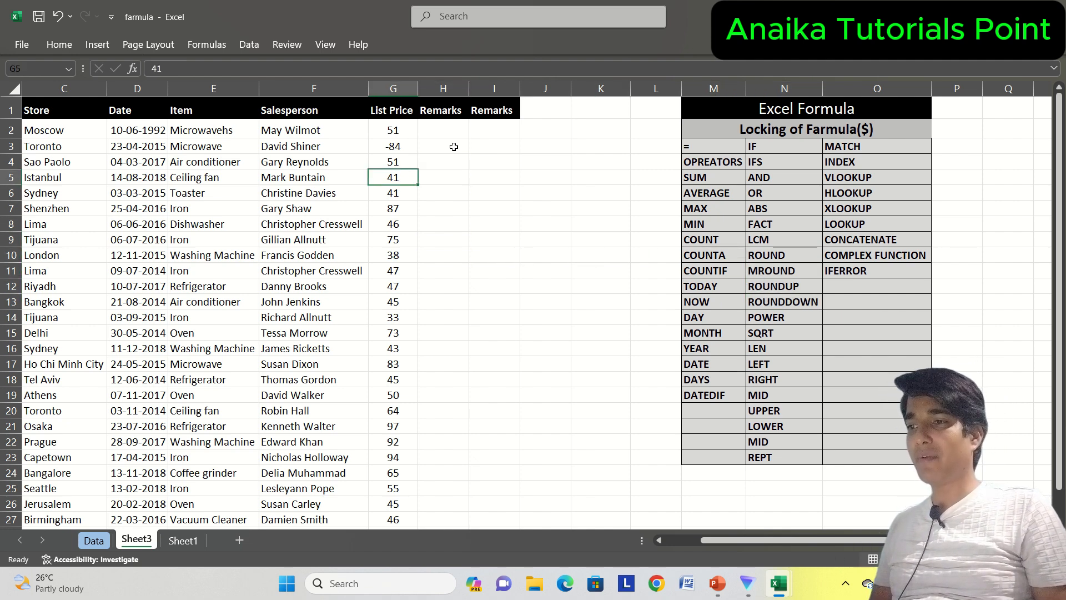
pyautogui.write('41.52')
pyautogui.press('Return')
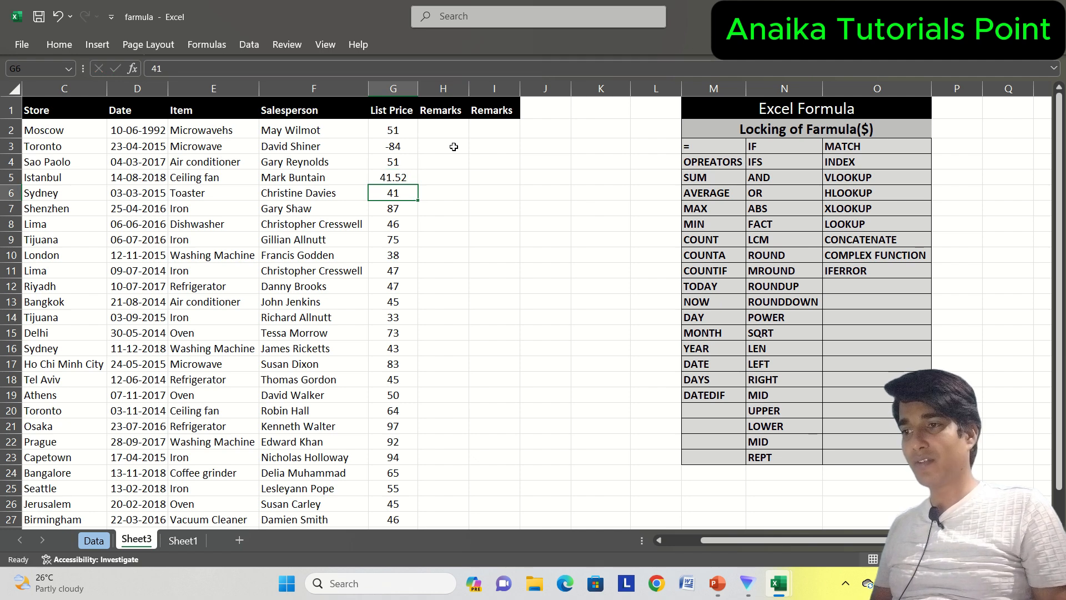
# Enter the formula =ROUND(G5,1) in cell H5 to round the list price to one decimal place
pyautogui.press('Up')
pyautogui.press('Right')
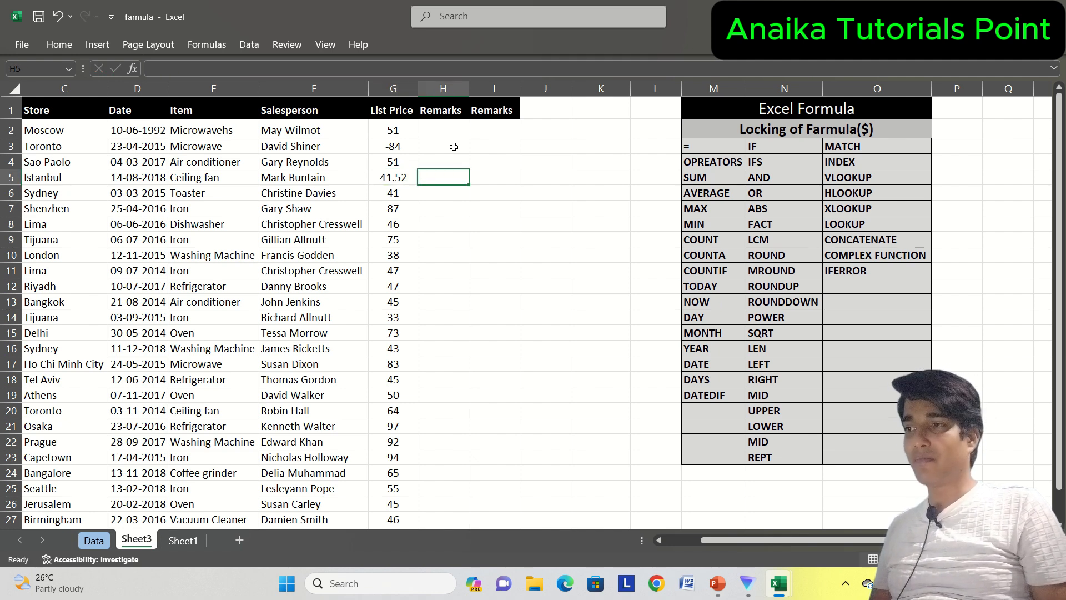
pyautogui.write('=')
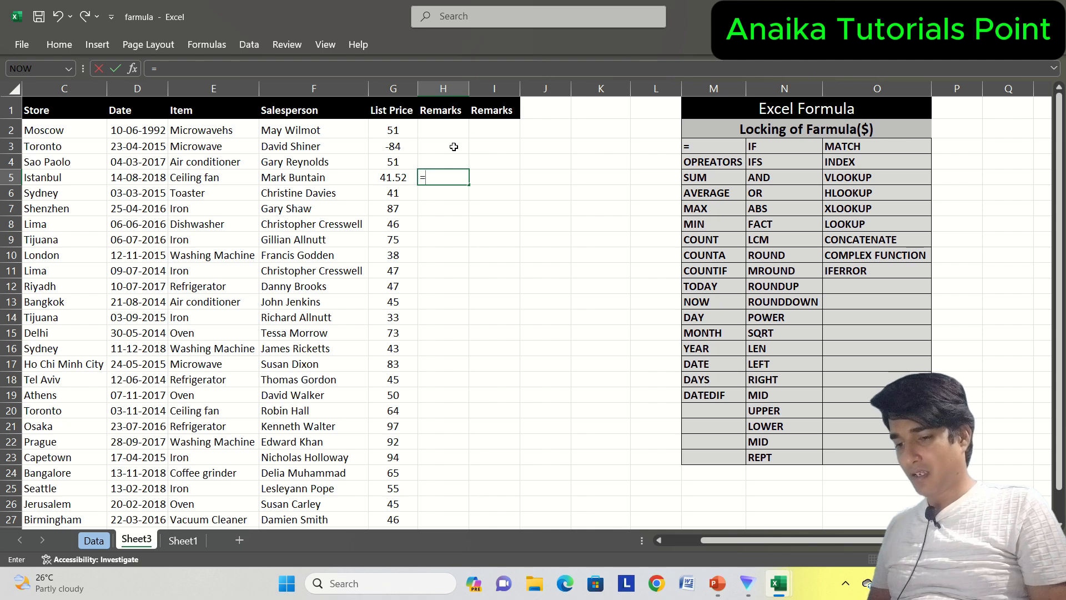
pyautogui.write('round')
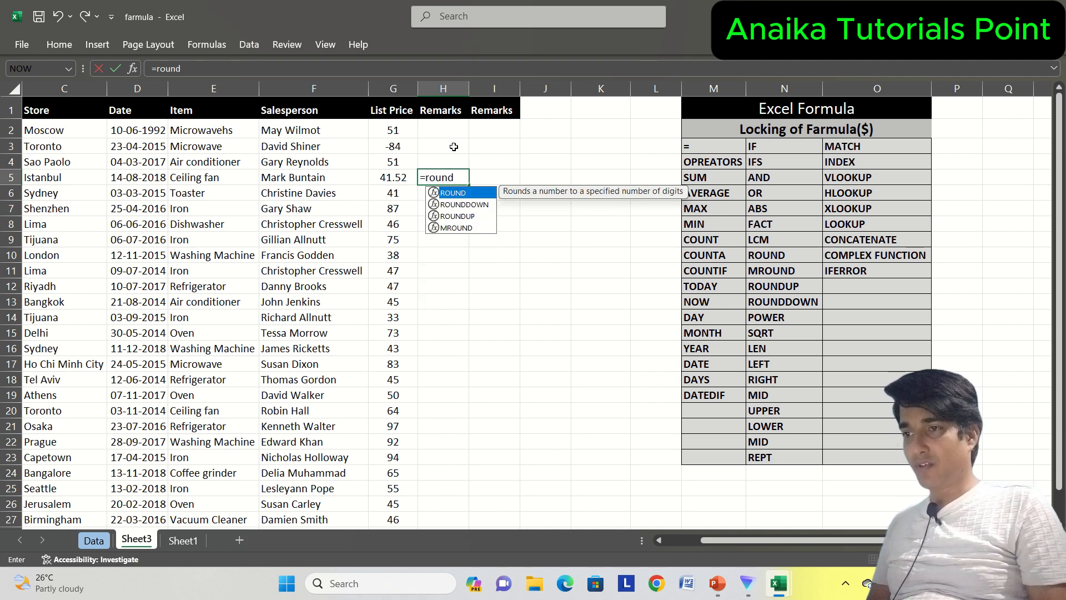
pyautogui.write('(')
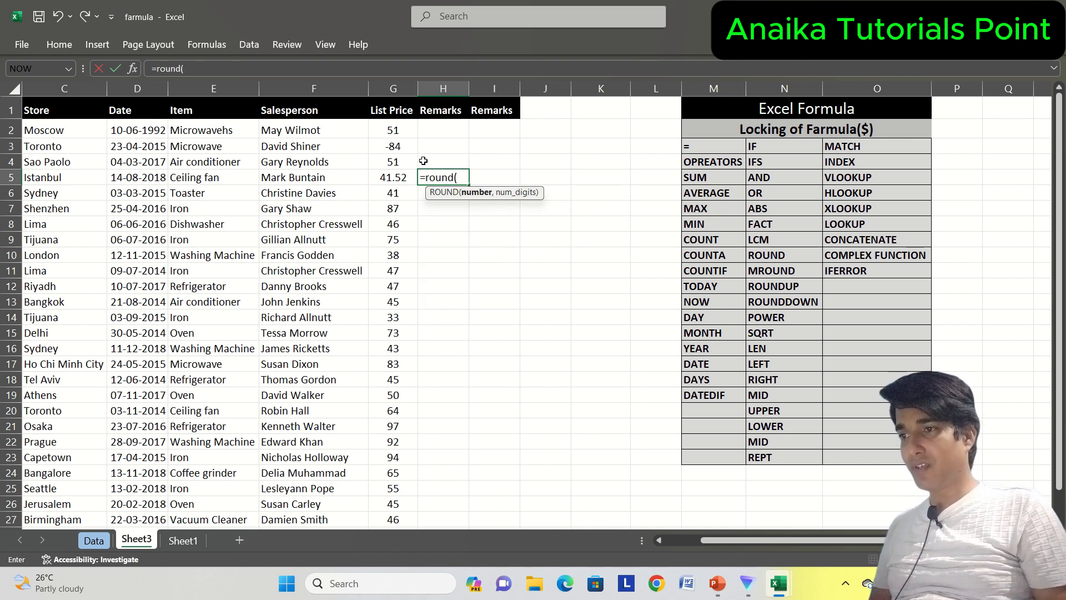
pyautogui.click(394, 177)
pyautogui.write(',1')
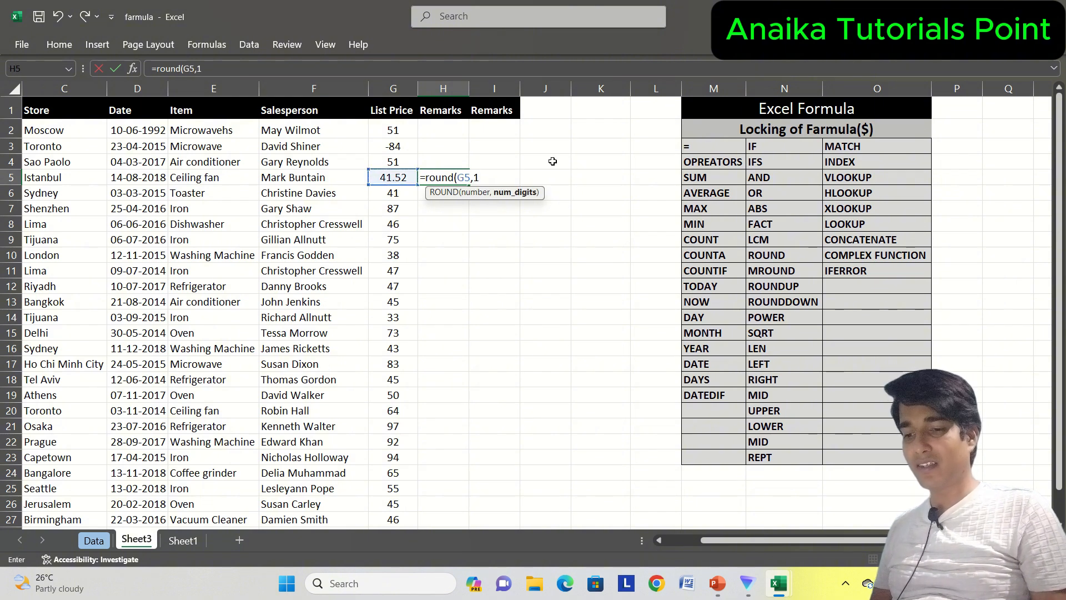
pyautogui.press('Return')
pyautogui.press('Up')
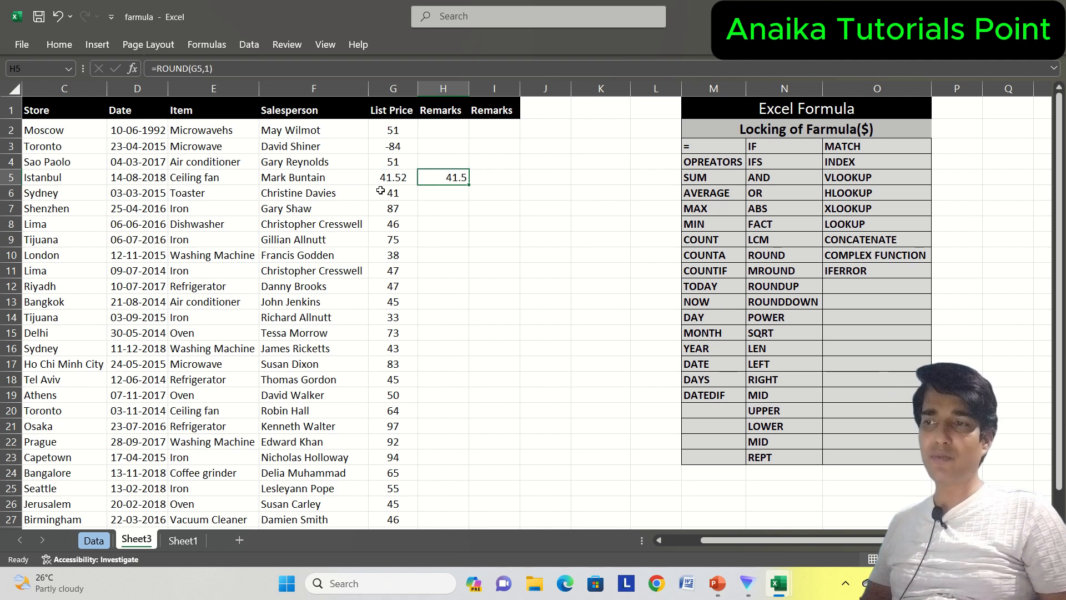
# Set the list price in G5 to 41.55 and check the ROUND formula in H5 against it
pyautogui.click(407, 177)
pyautogui.doubleClick(407, 177)
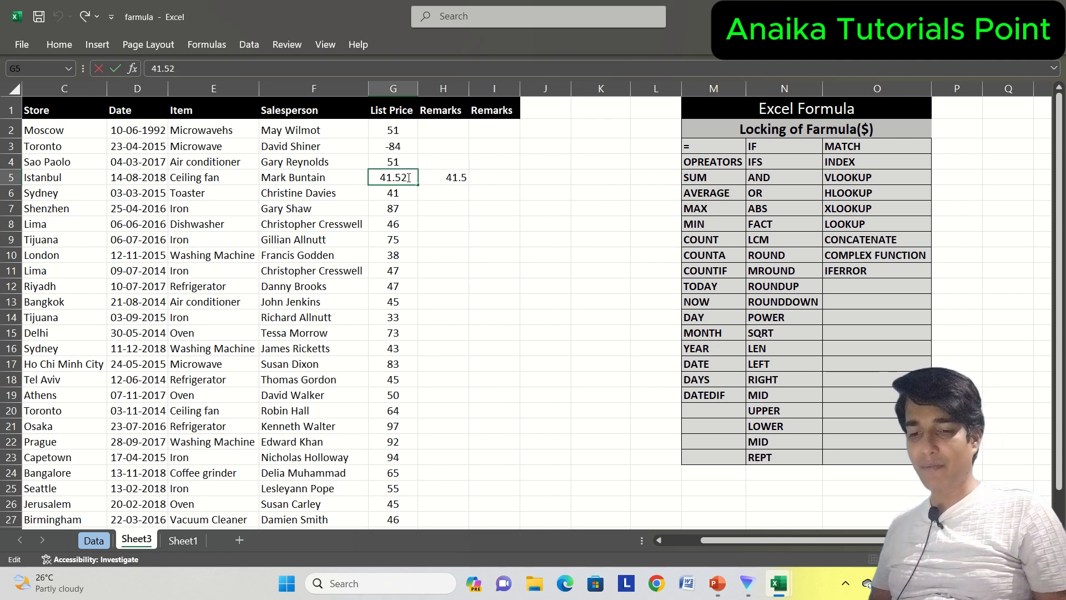
pyautogui.press('BackSpace')
pyautogui.write('5')
pyautogui.press('Return')
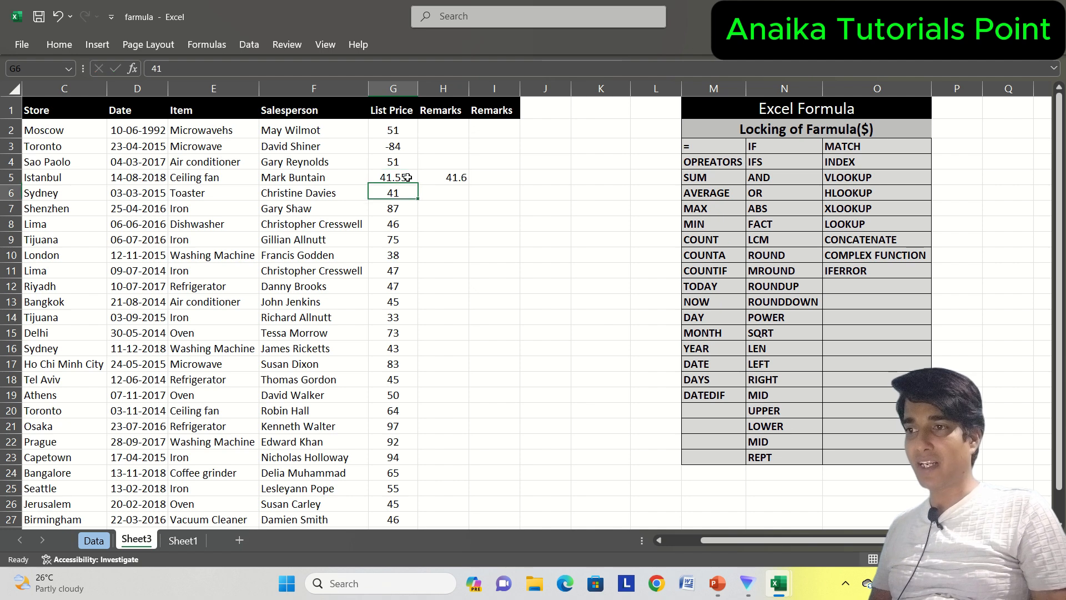
pyautogui.click(452, 179)
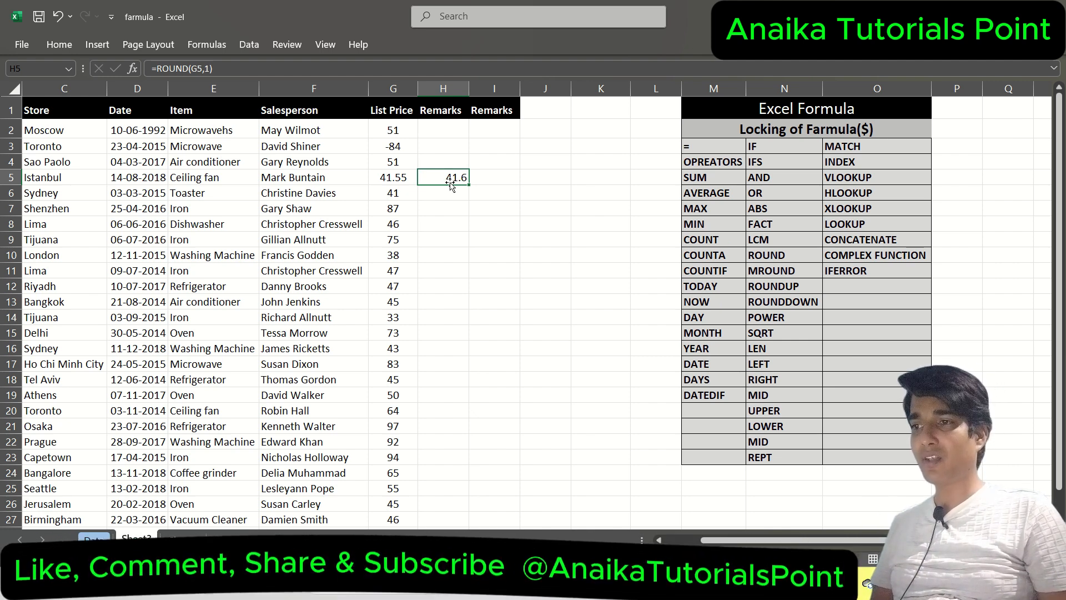
# Replace the formula in H5 with =ROUND(G5,0) to round the list price to a whole number, and clear the cell once checked
pyautogui.hotkey('ctrl', 'z')
pyautogui.write('=round(')
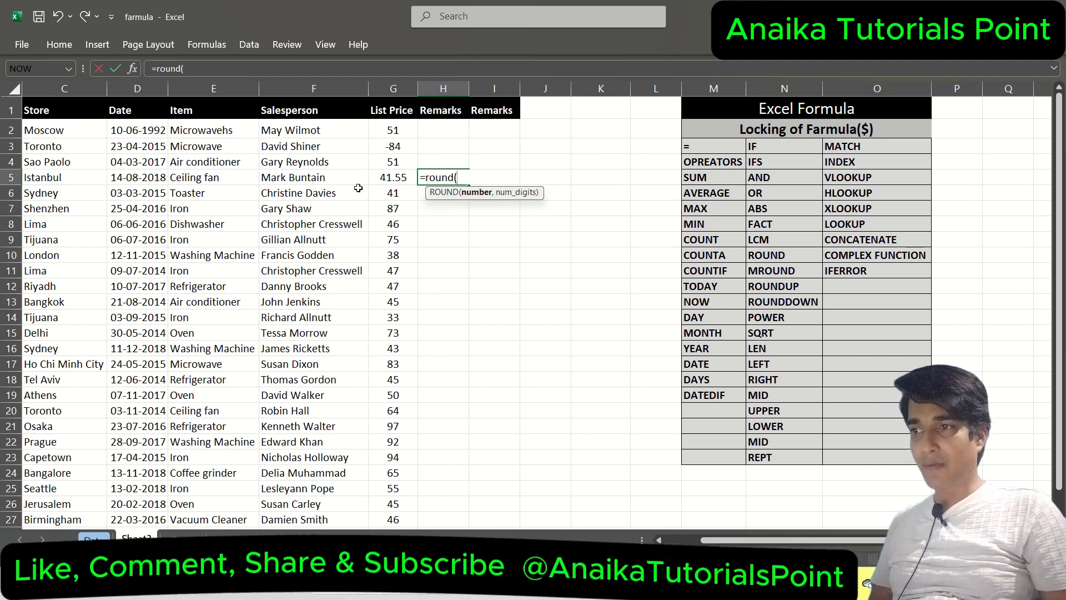
pyautogui.click(375, 179)
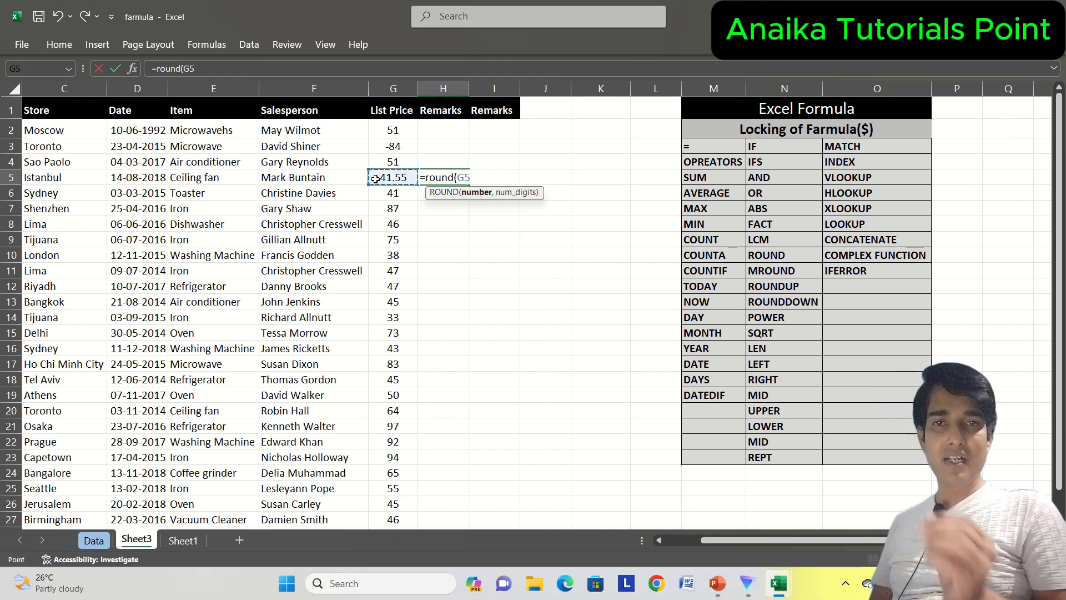
pyautogui.write(',')
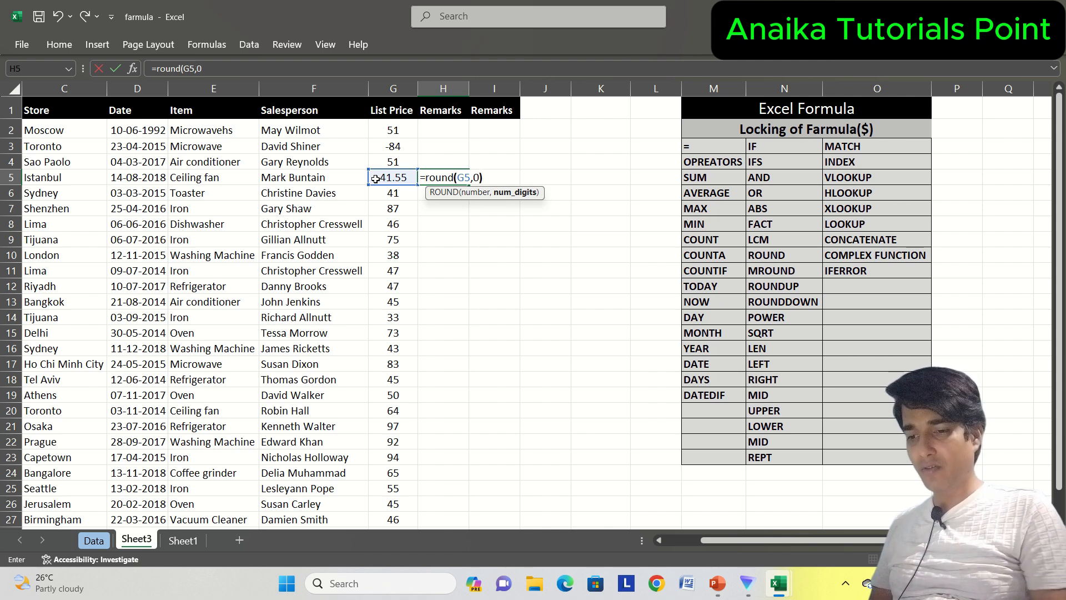
pyautogui.write('0)')
pyautogui.press('Return')
pyautogui.press('Up')
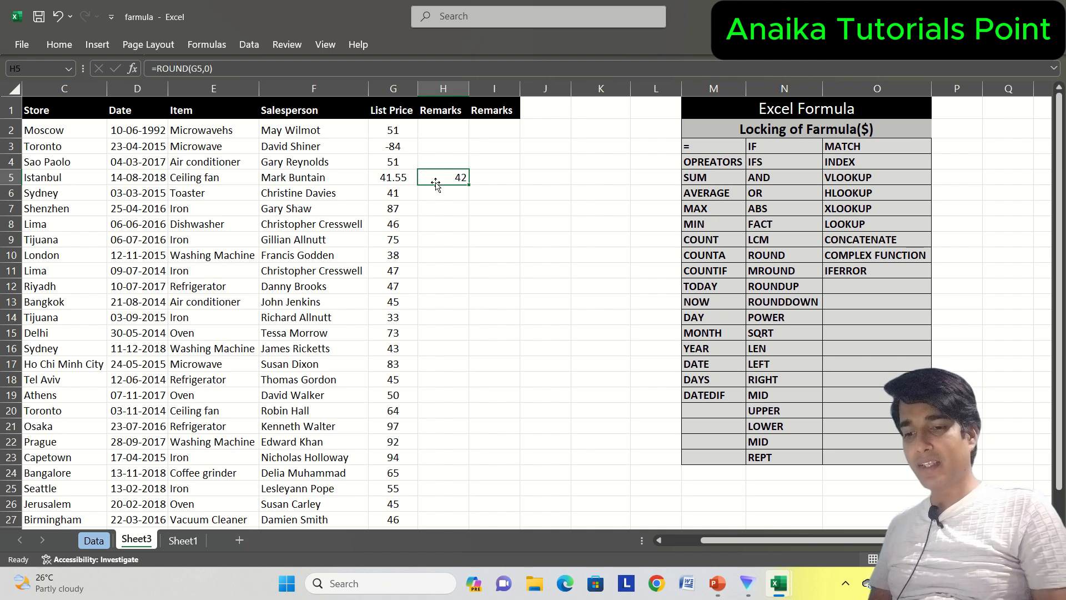
pyautogui.press('Delete')
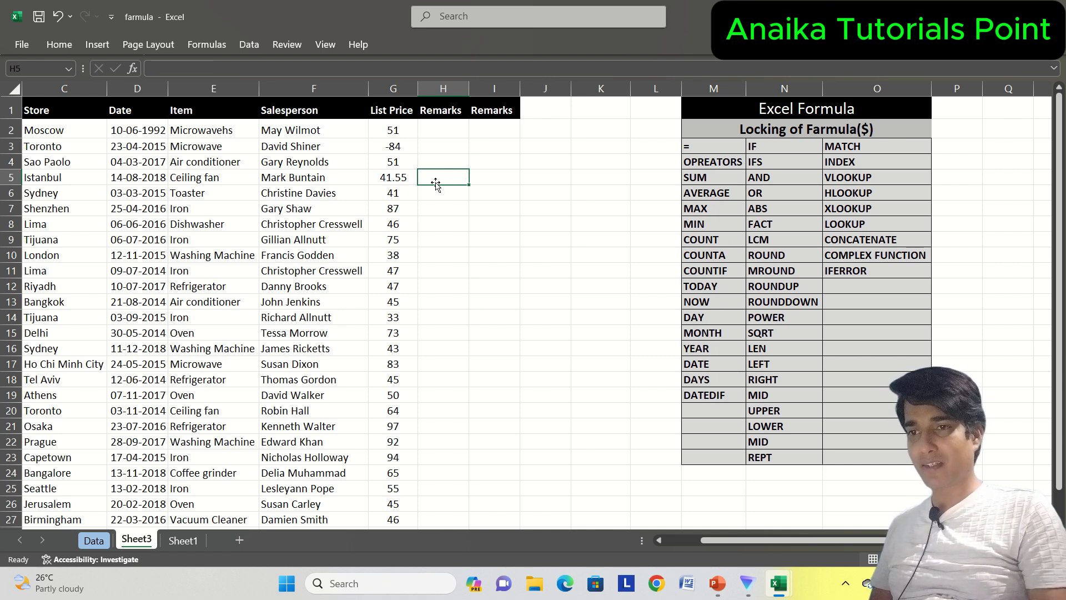
# Enter the formula =MROUND(G5,5) in cell H5 to round the list price to the nearest multiple of 5
pyautogui.press('Escape')
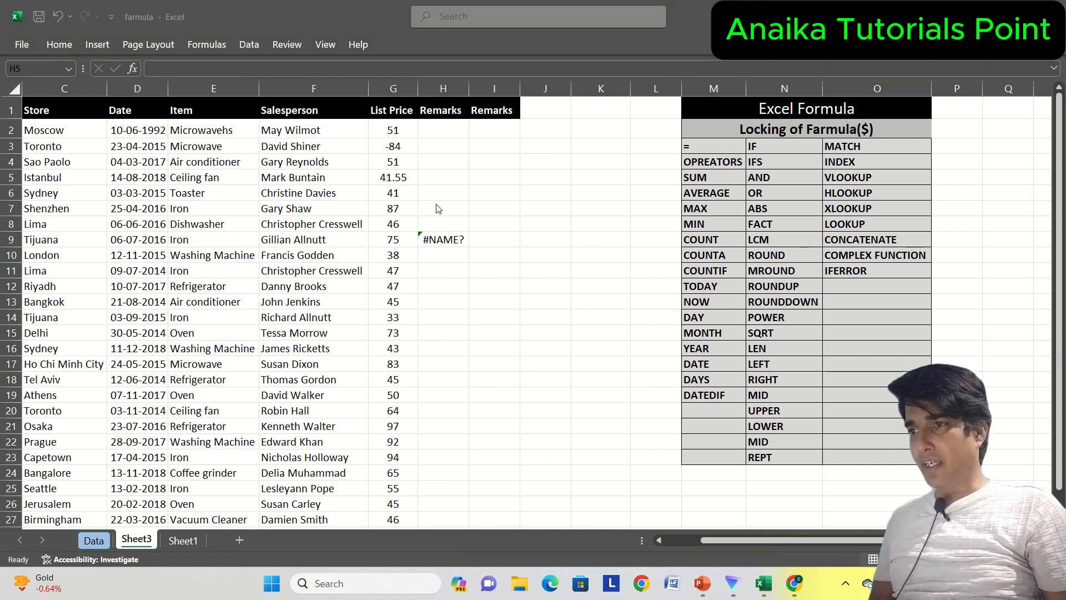
pyautogui.click(434, 181)
pyautogui.write('=')
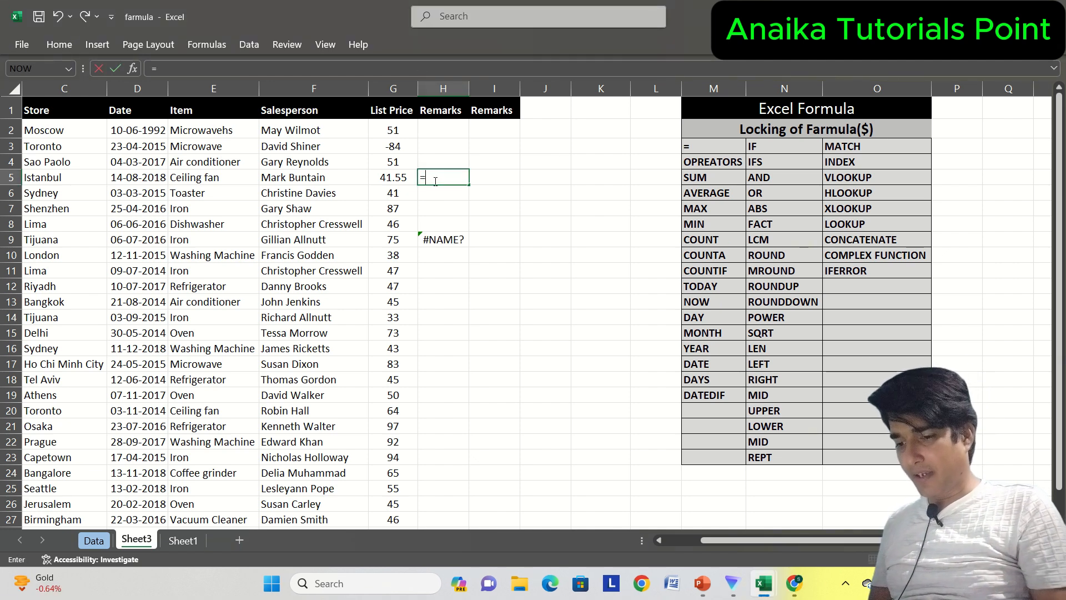
pyautogui.write('mround(')
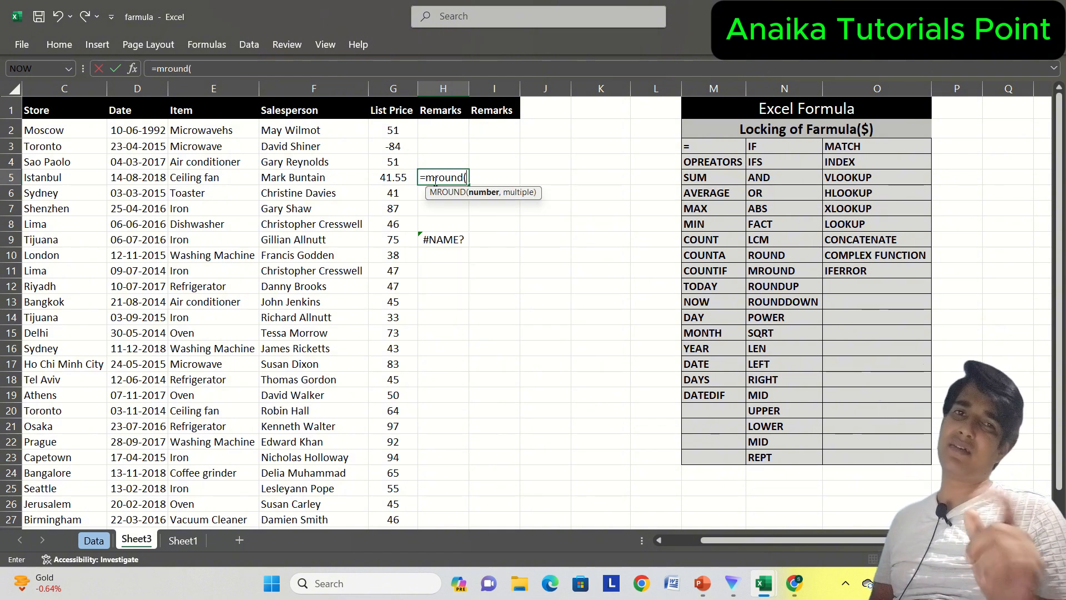
pyautogui.click(394, 179)
pyautogui.write(',5')
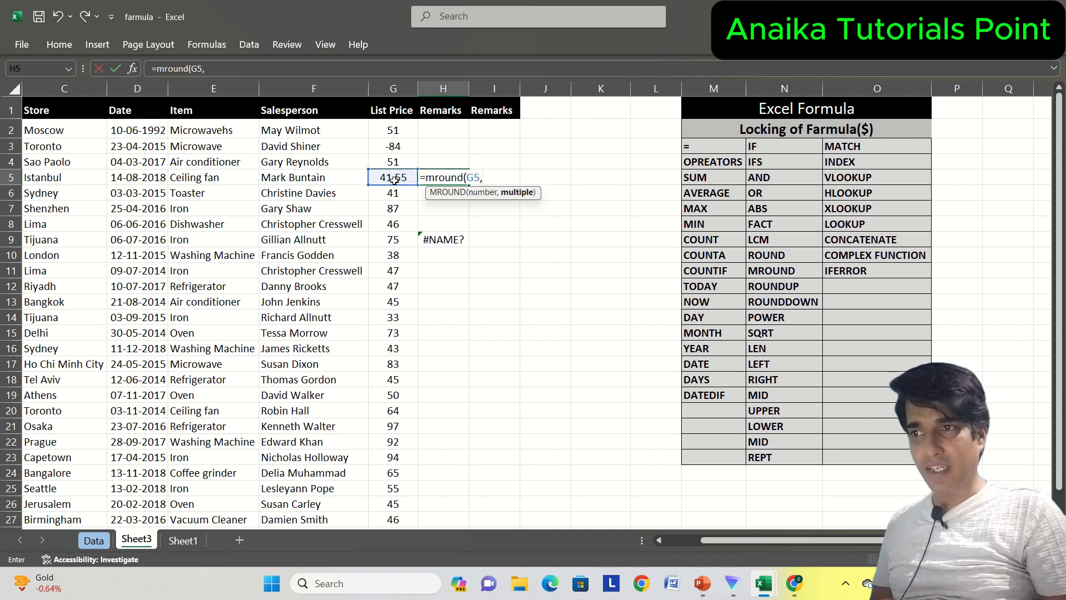
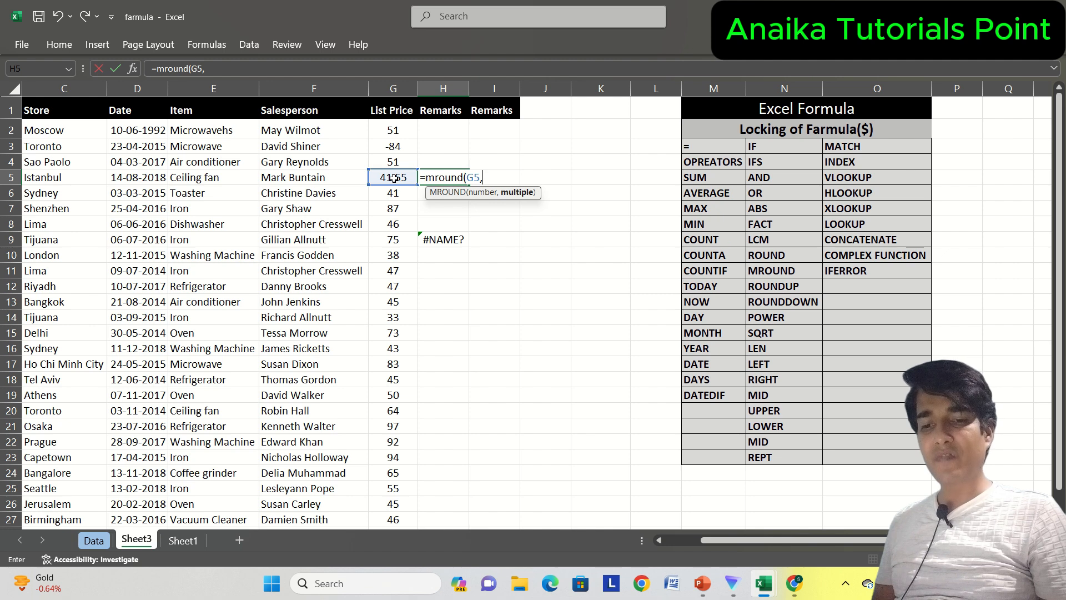
pyautogui.write('5')
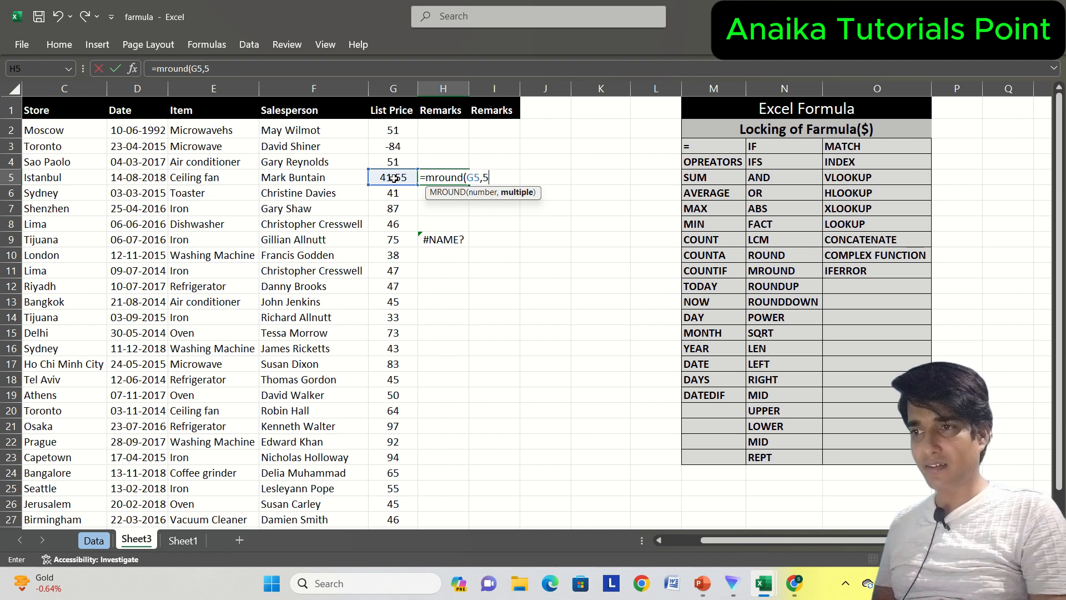
pyautogui.write(')')
pyautogui.press('Return')
pyautogui.press('Up')
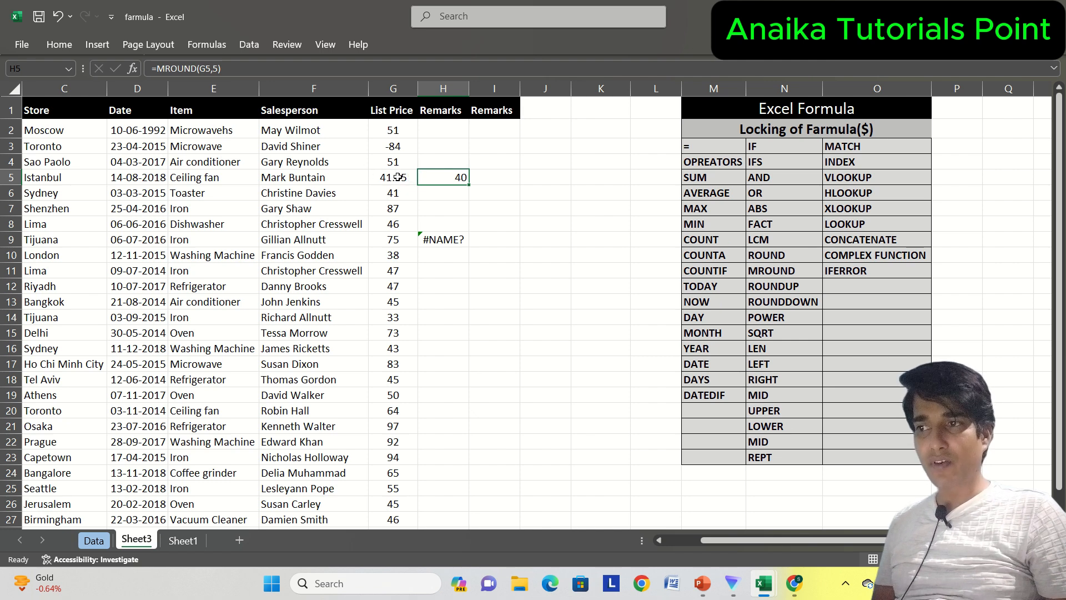
# Change the multiple in the MROUND formula in H5 to 3
pyautogui.doubleClick(456, 177)
pyautogui.click(495, 178)
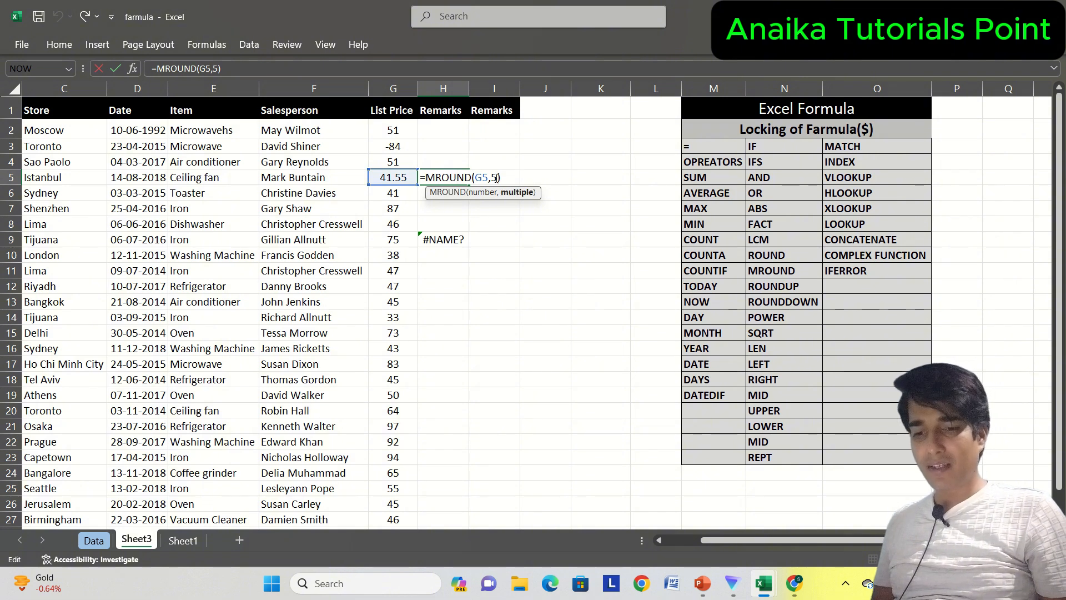
pyautogui.doubleClick(495, 177)
pyautogui.write('3')
pyautogui.press('Return')
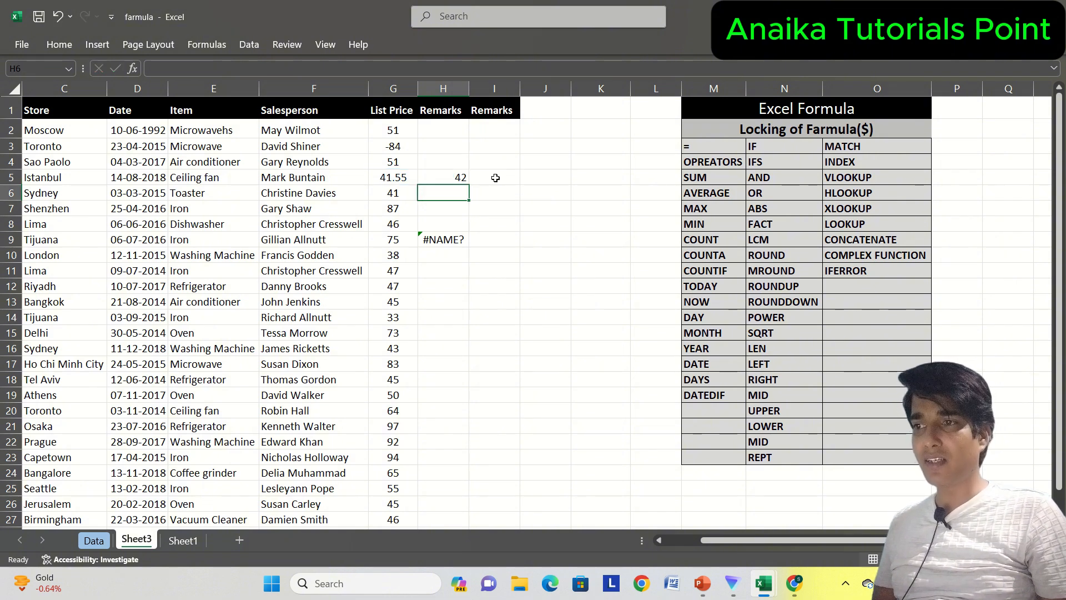
pyautogui.click(453, 178)
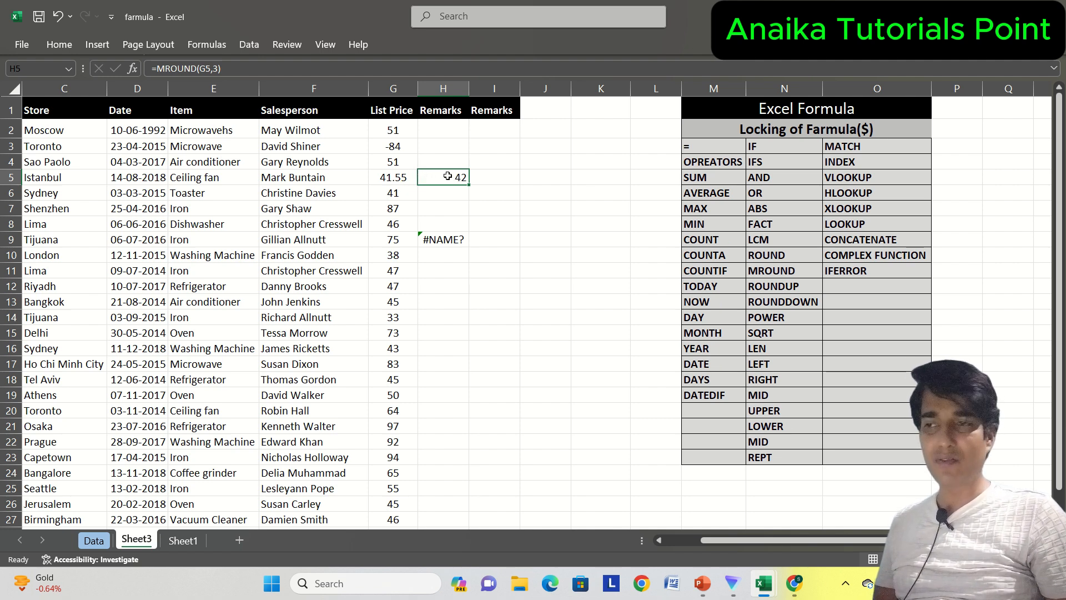
# Change the multiple in the MROUND formula in H5 to 6
pyautogui.doubleClick(459, 175)
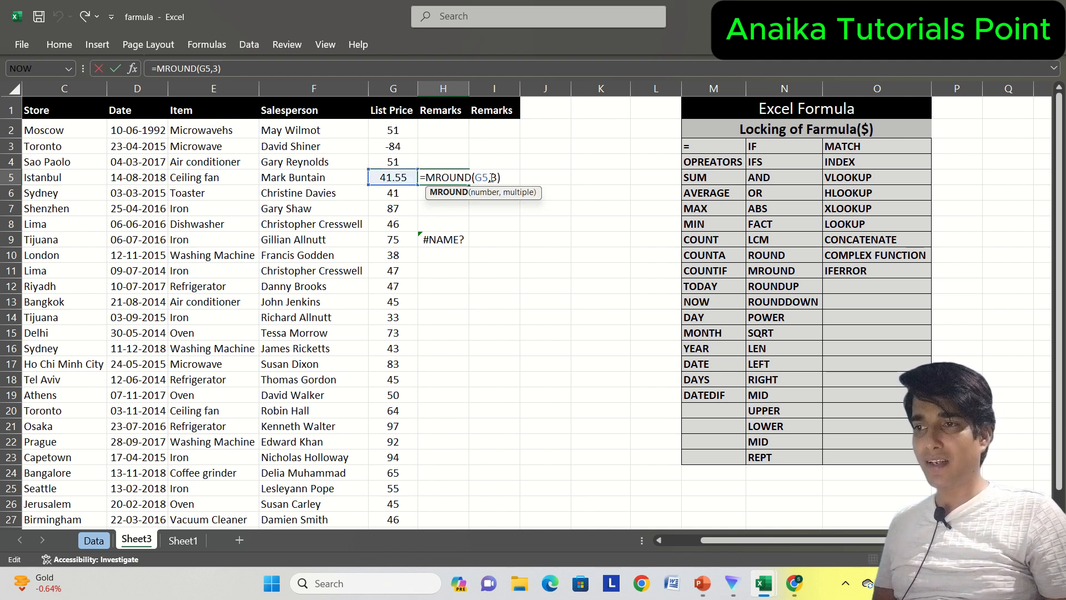
pyautogui.press('Return')
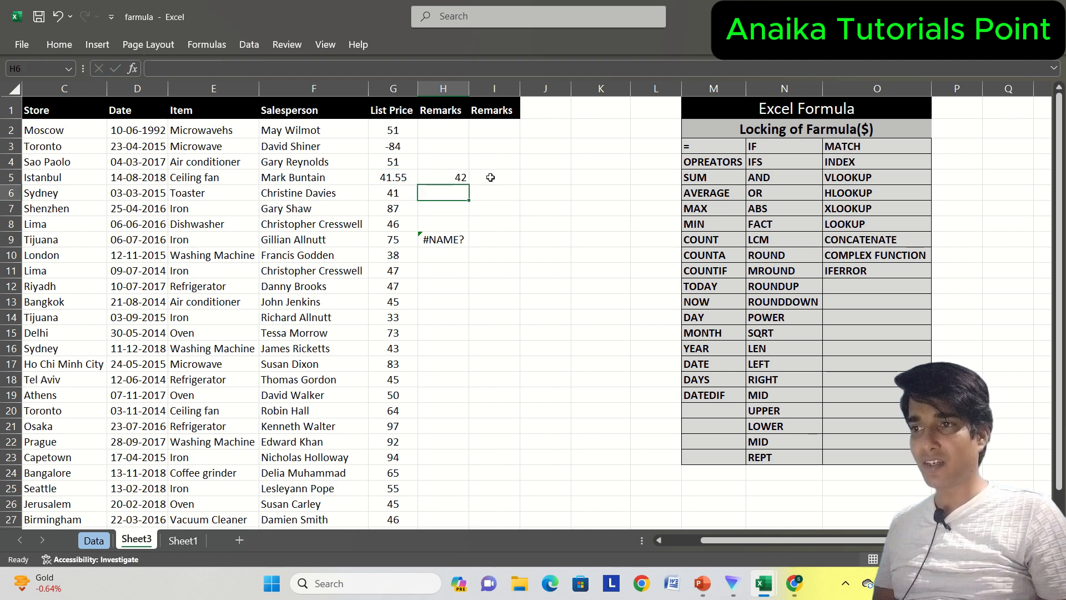
pyautogui.hotkey('ctrl', 'z')
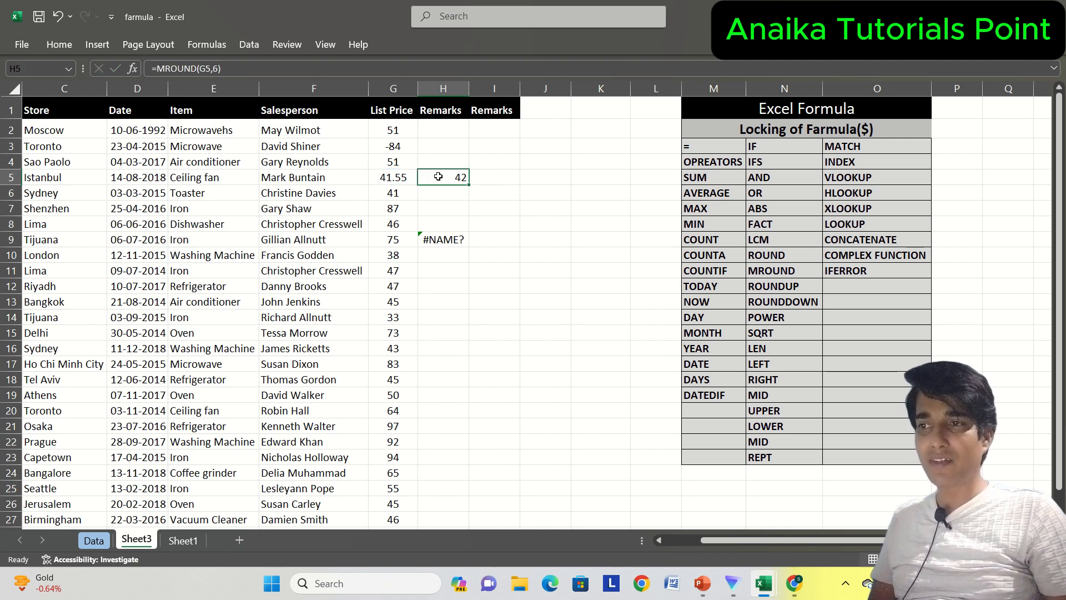
# Change the multiple in the MROUND formula in H5 to 8 and select the cell to check it
pyautogui.doubleClick(434, 177)
pyautogui.doubleClick(493, 177)
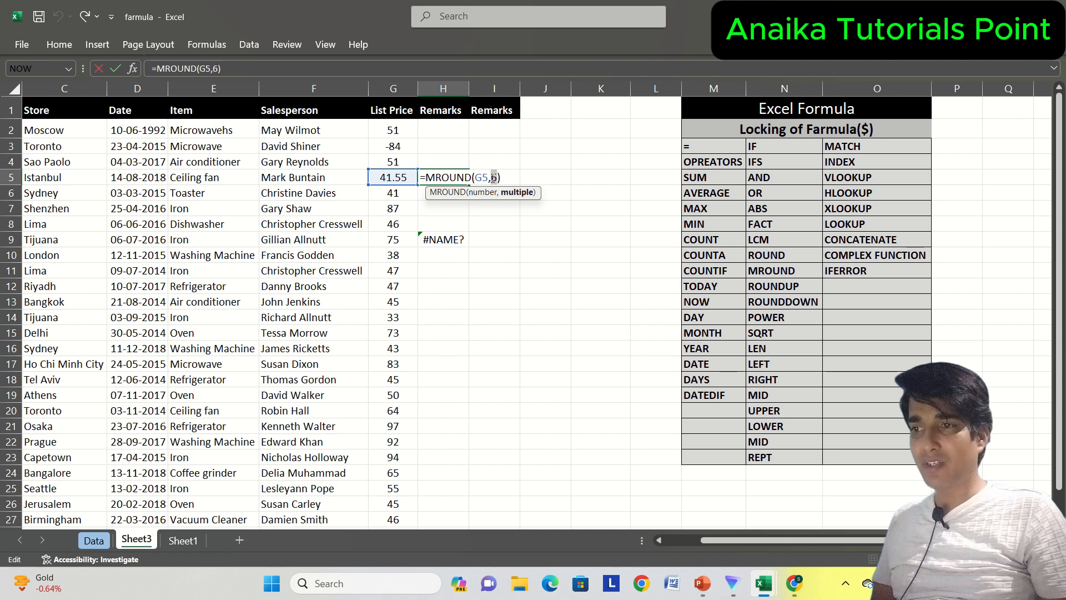
pyautogui.write('5')
pyautogui.press('Return')
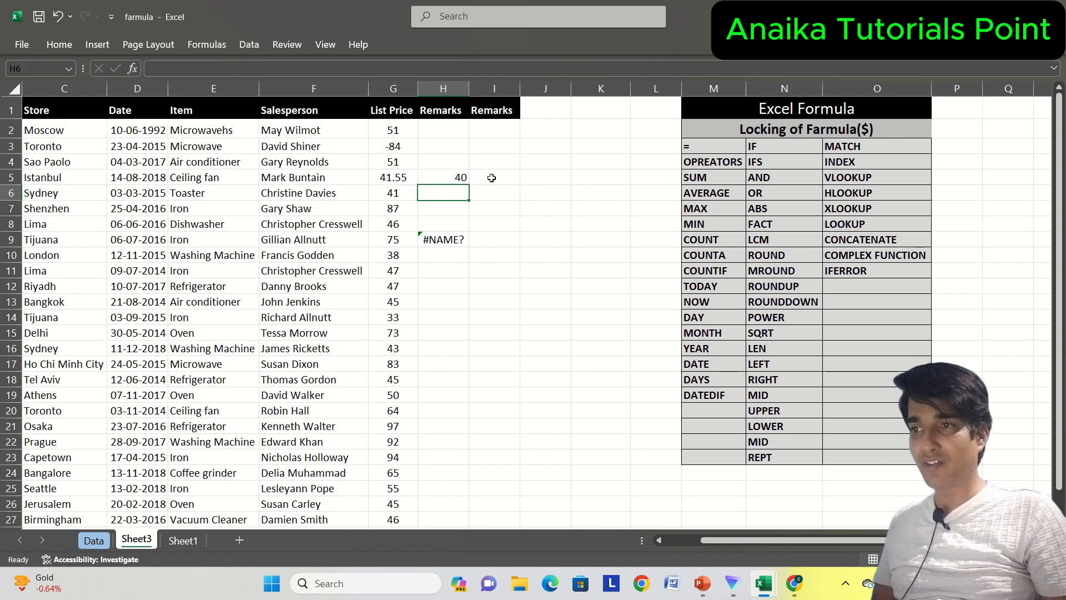
pyautogui.click(457, 177)
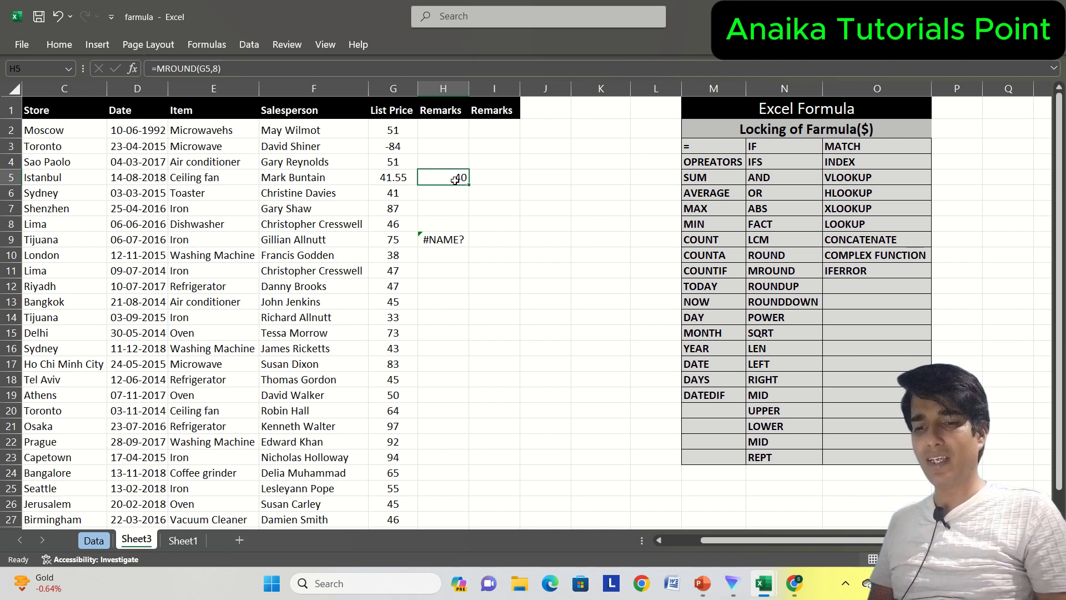
# Clear the MROUND formula from H5 and go to the ROUNDUP entry in the function list
pyautogui.press('Right')
pyautogui.press('Right')
pyautogui.press('Right')
pyautogui.press('Right')
pyautogui.press('Right')
pyautogui.press('Right')
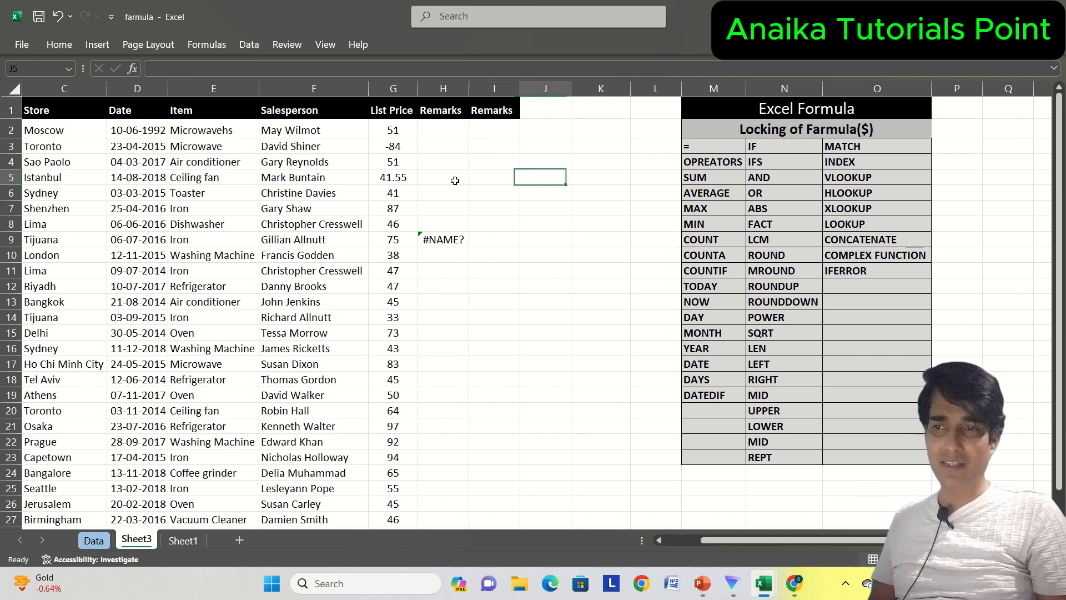
pyautogui.press('Down')
pyautogui.press('Down')
pyautogui.press('Down')
pyautogui.press('Down')
pyautogui.press('Down')
pyautogui.press('Down')
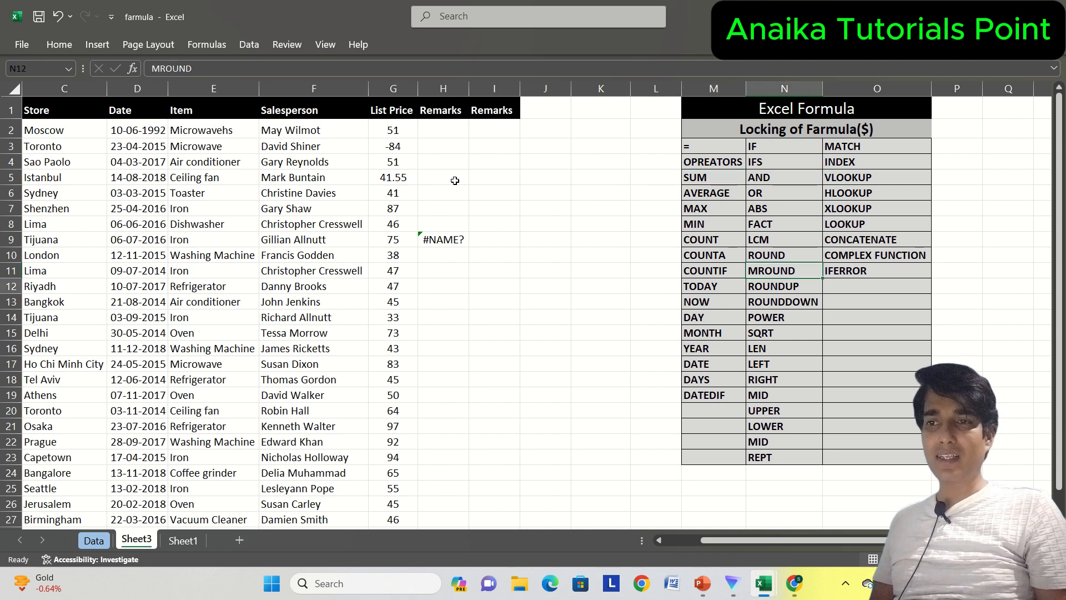
# Enter the formula =ROUNDUP(G5,0) in cell H5 to round the list price up to a whole number
pyautogui.press('Left')
pyautogui.press('Left')
pyautogui.press('Left')
pyautogui.press('Left')
pyautogui.press('Up')
pyautogui.press('Up')
pyautogui.press('Up')
pyautogui.press('Up')
pyautogui.press('Up')
pyautogui.press('Up')
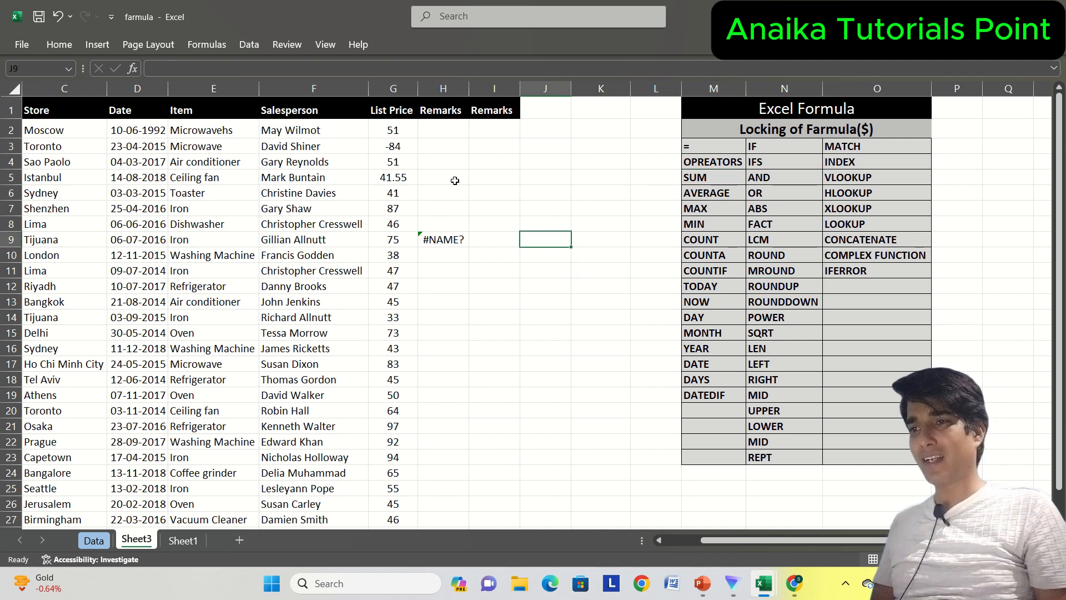
pyautogui.press('Left')
pyautogui.press('Left')
pyautogui.write('=')
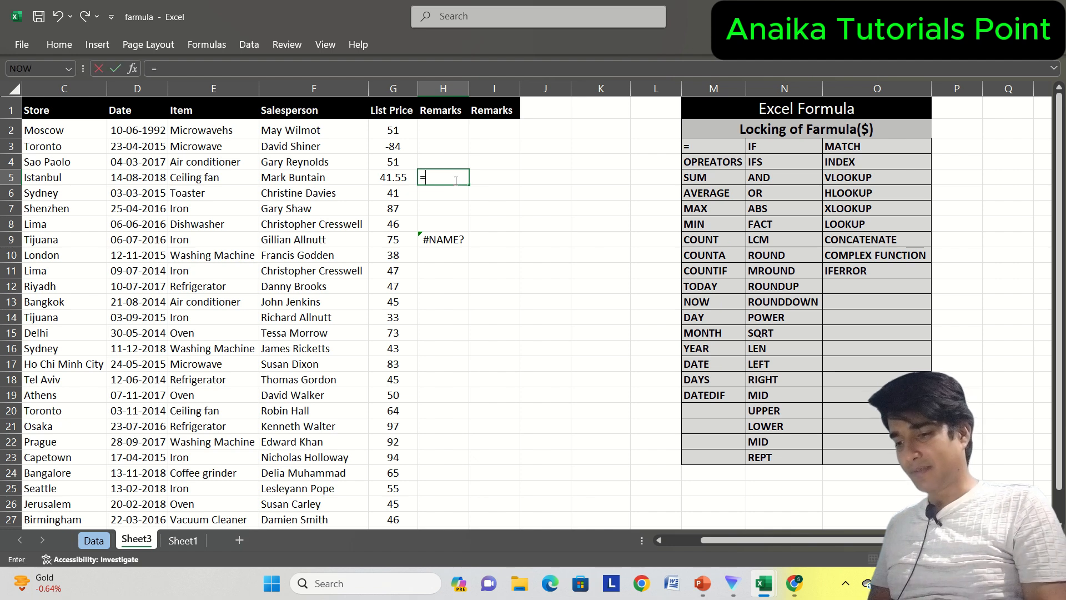
pyautogui.write('roundup(')
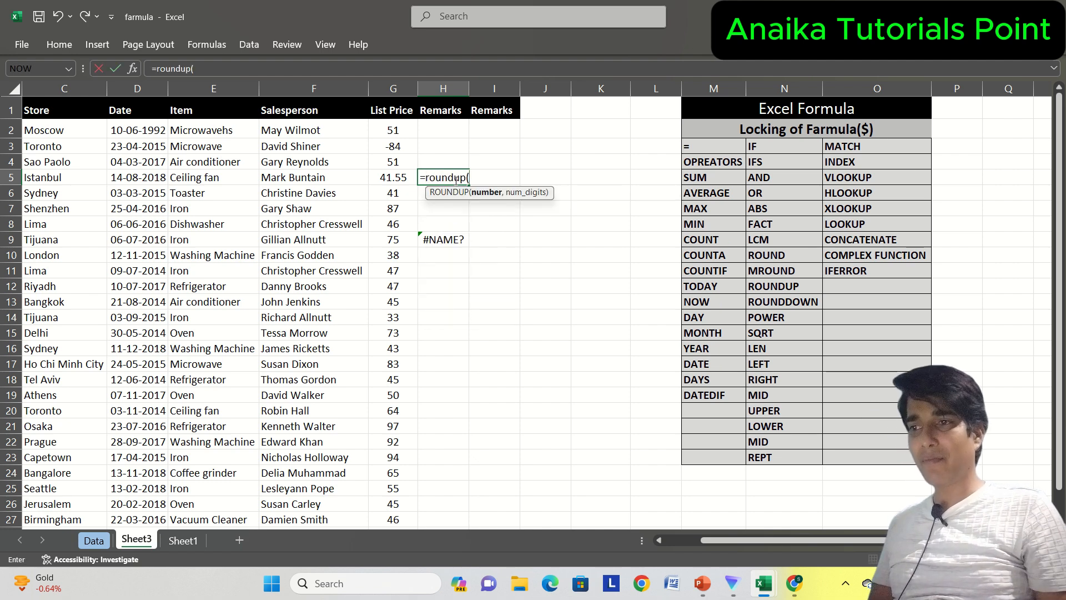
pyautogui.press('Left')
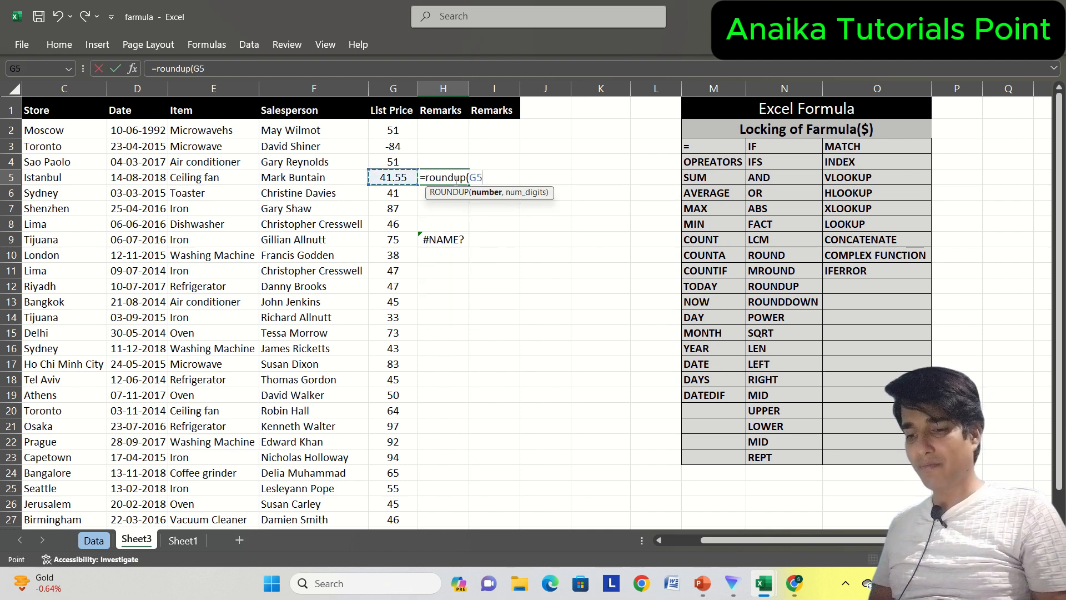
pyautogui.write(',')
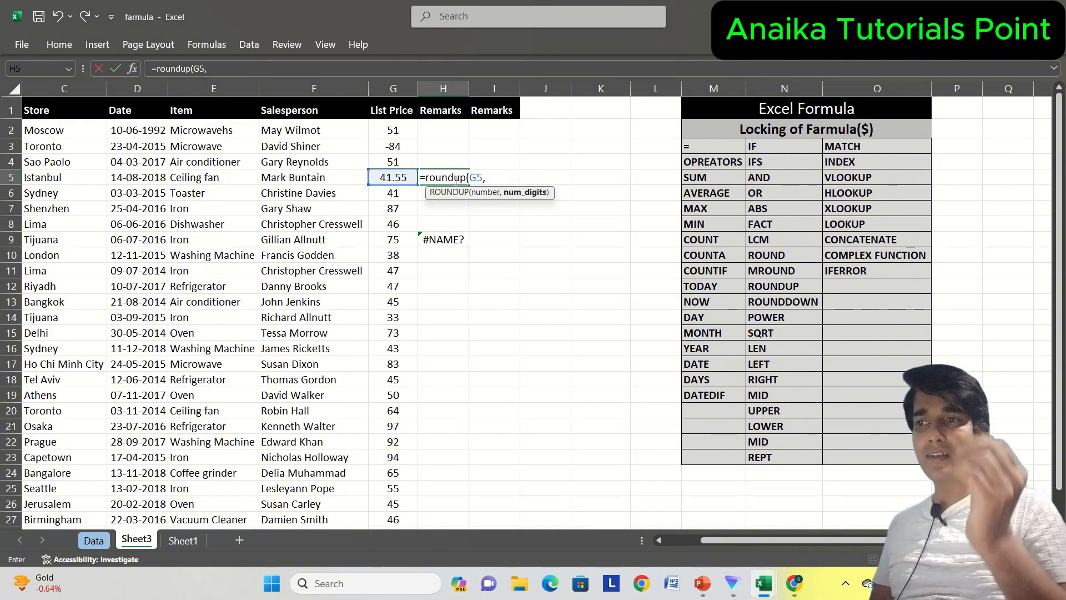
pyautogui.write('0)')
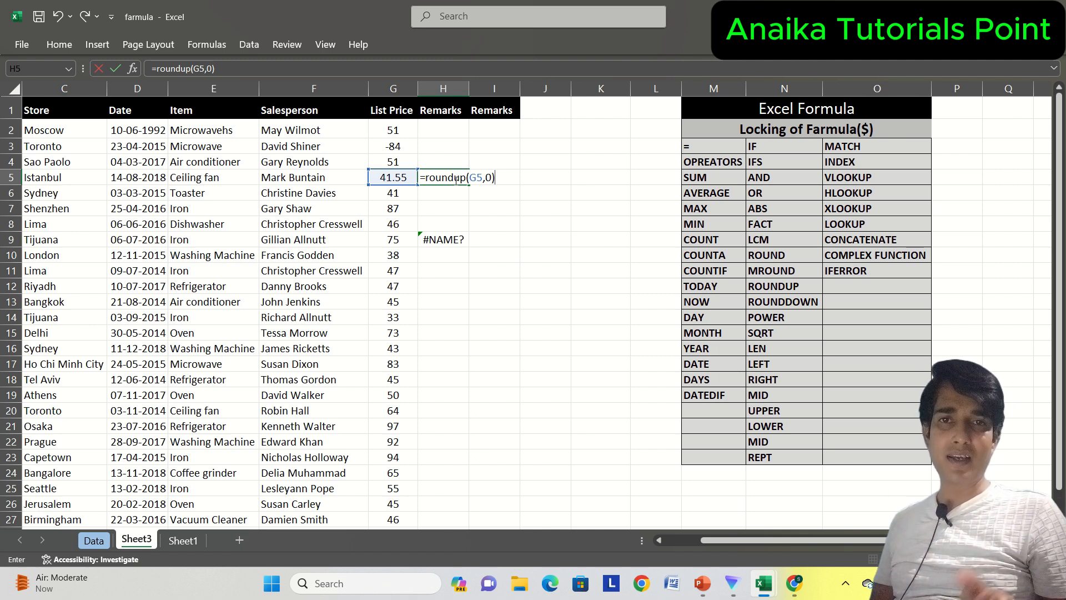
pyautogui.press('Return')
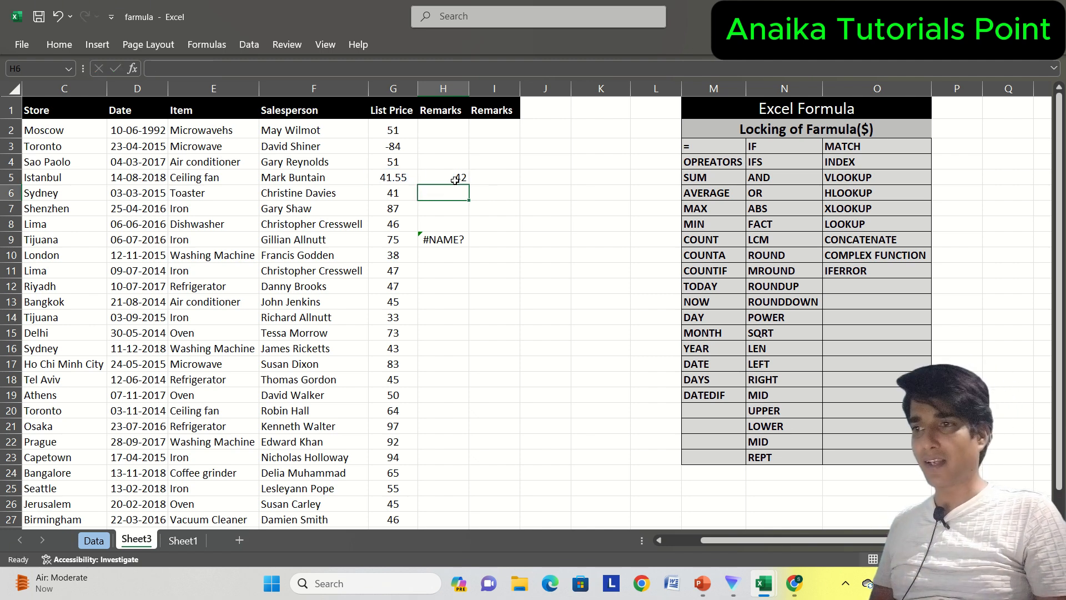
pyautogui.click(454, 178)
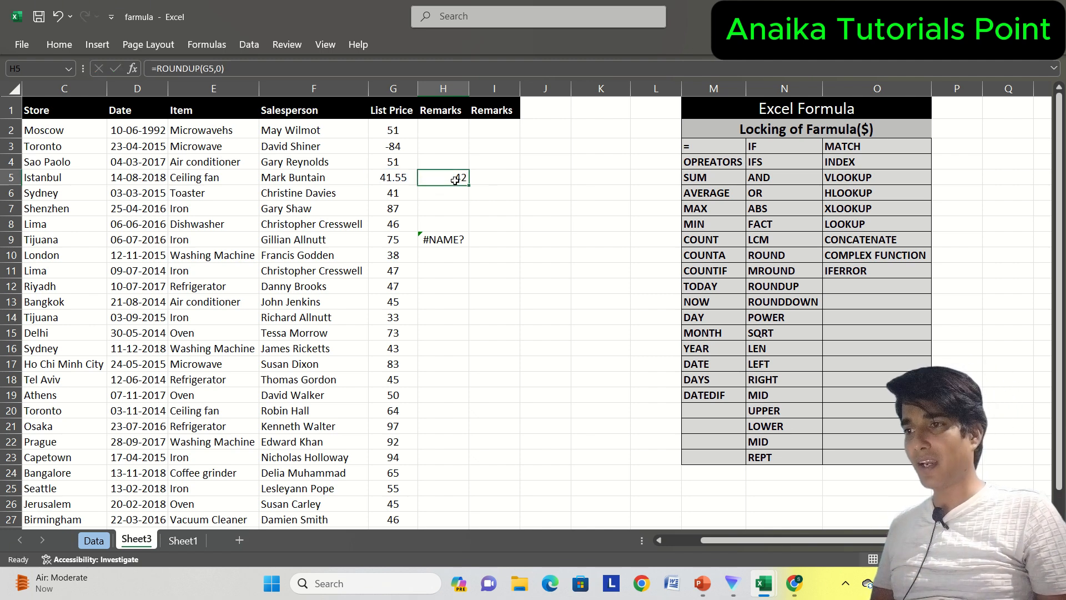
# Set the list price in G5 to 41.11 to test the ROUNDUP formula in H5
pyautogui.doubleClick(408, 177)
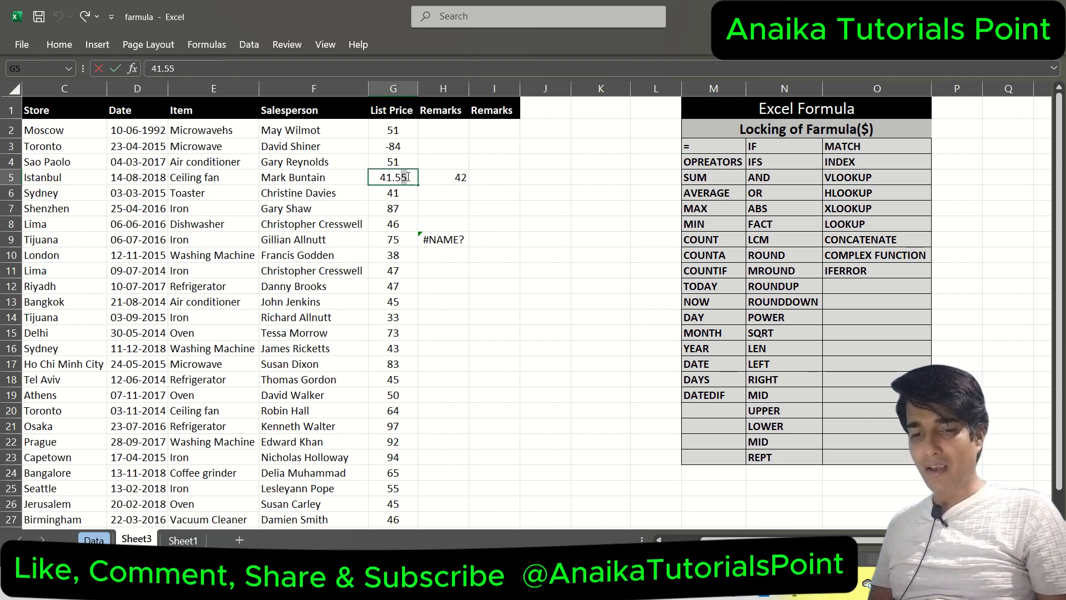
pyautogui.press('BackSpace')
pyautogui.press('BackSpace')
pyautogui.write('11')
pyautogui.press('Return')
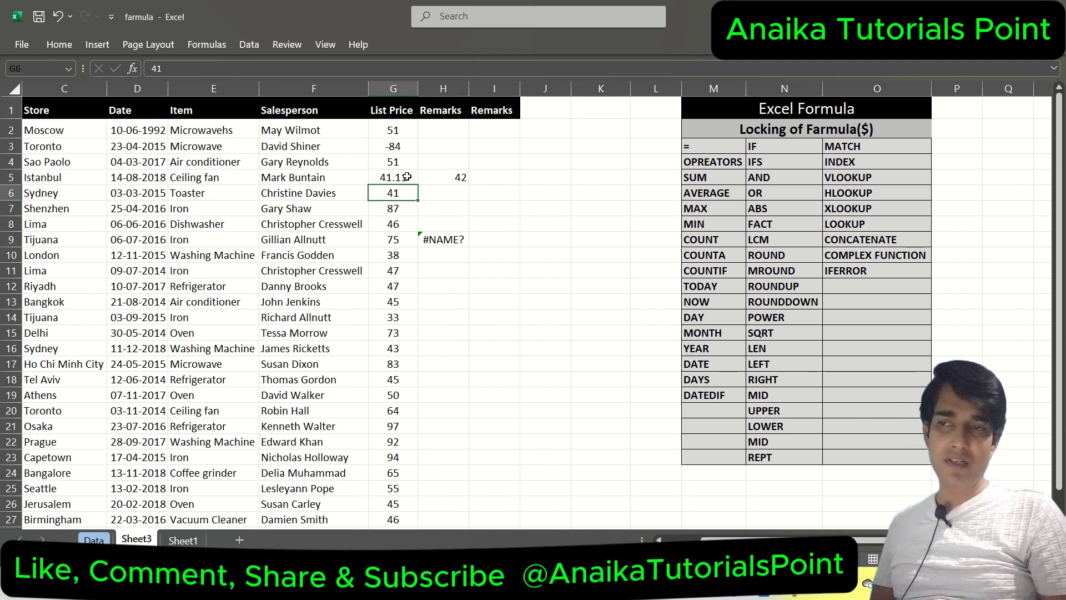
pyautogui.click(403, 177)
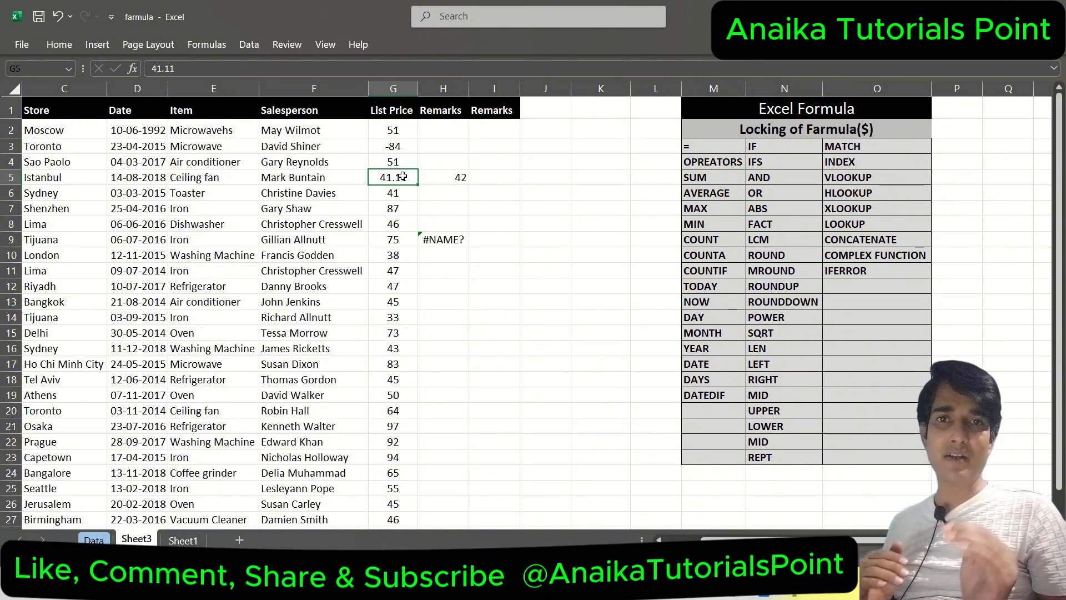
# Change the formula in H5 to =ROUNDDOWN(G5,0) to round the list price down to a whole number
pyautogui.click(444, 180)
pyautogui.doubleClick(444, 181)
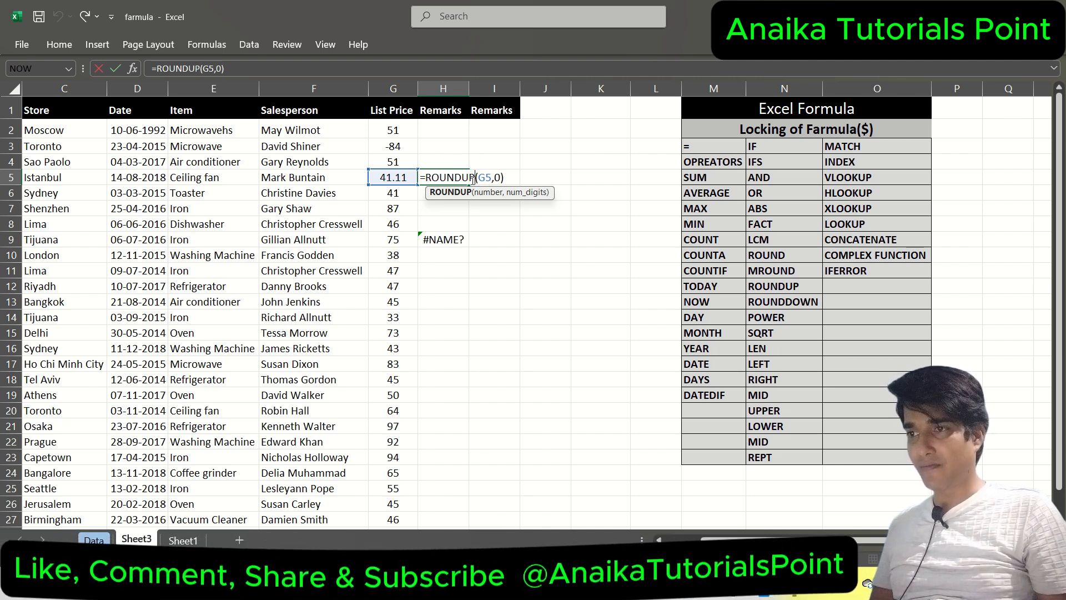
pyautogui.press('BackSpace')
pyautogui.press('BackSpace')
pyautogui.write('down')
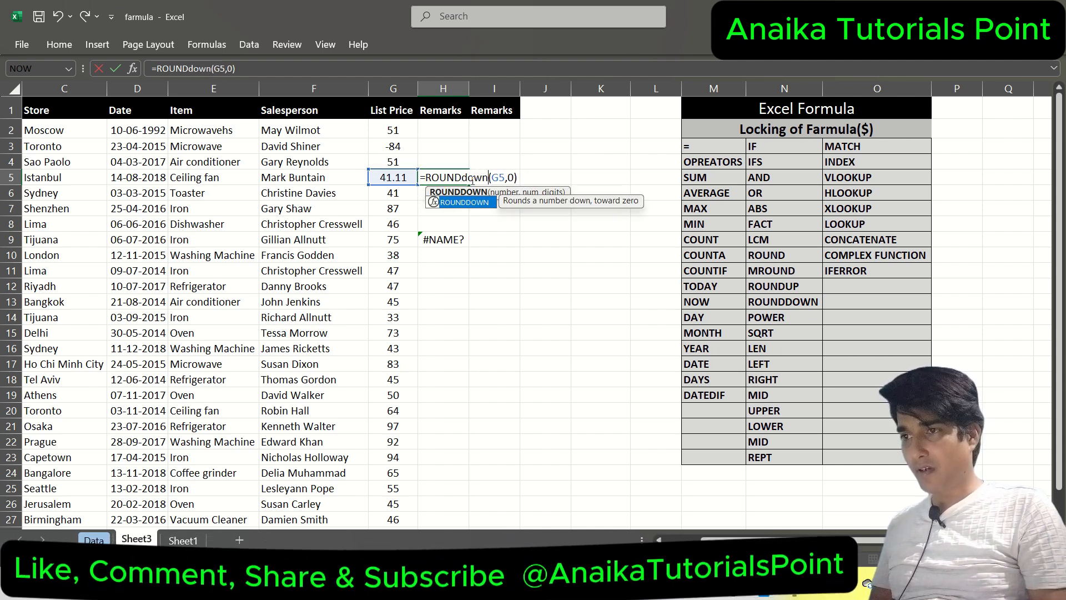
pyautogui.press('Return')
pyautogui.press('Up')
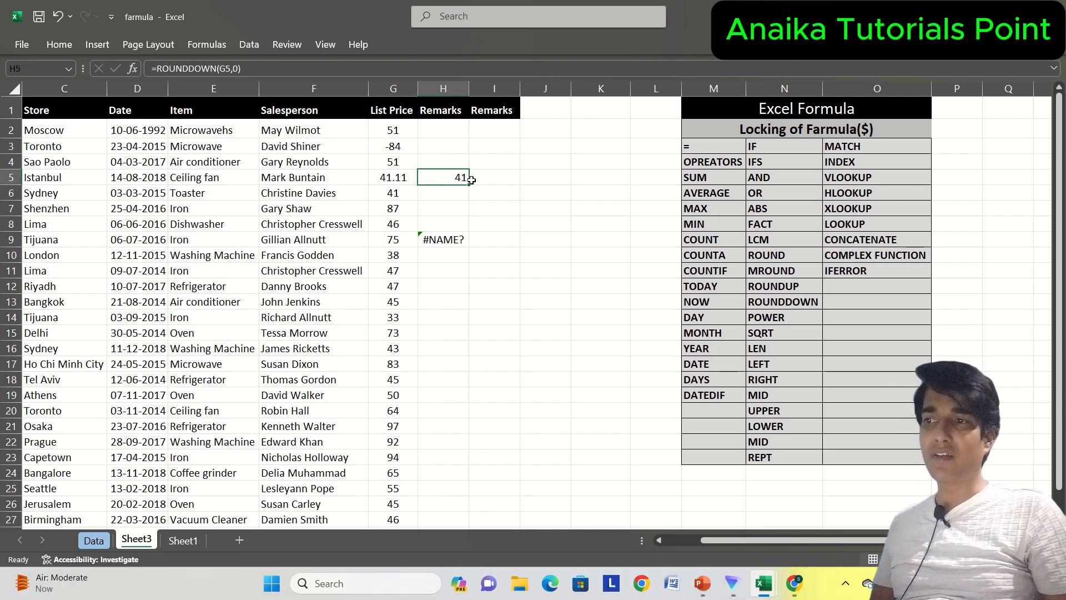
# Set the list price in G5 to 41.9 and check the ROUNDDOWN formula in H5 against it
pyautogui.doubleClick(407, 177)
pyautogui.hotkey('shift', 'Left')
pyautogui.hotkey('shift', 'Left')
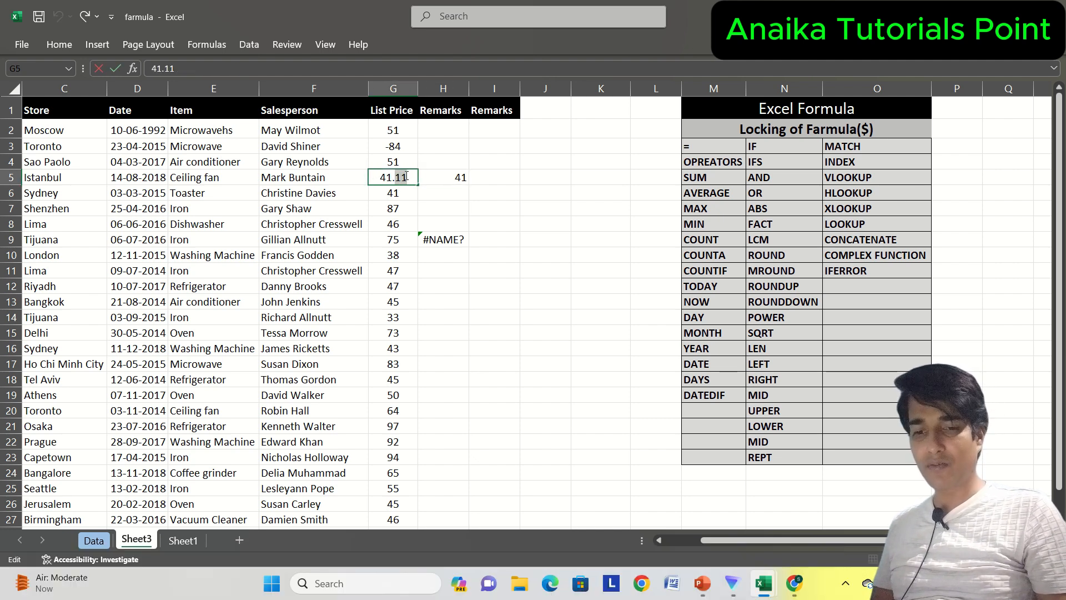
pyautogui.write('9')
pyautogui.press('Return')
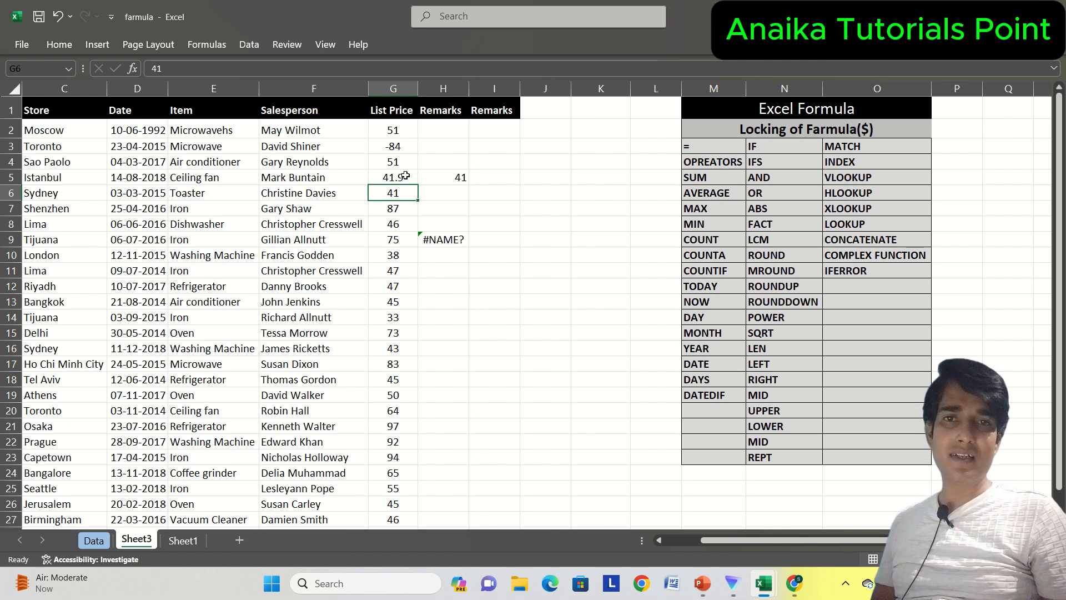
pyautogui.click(428, 174)
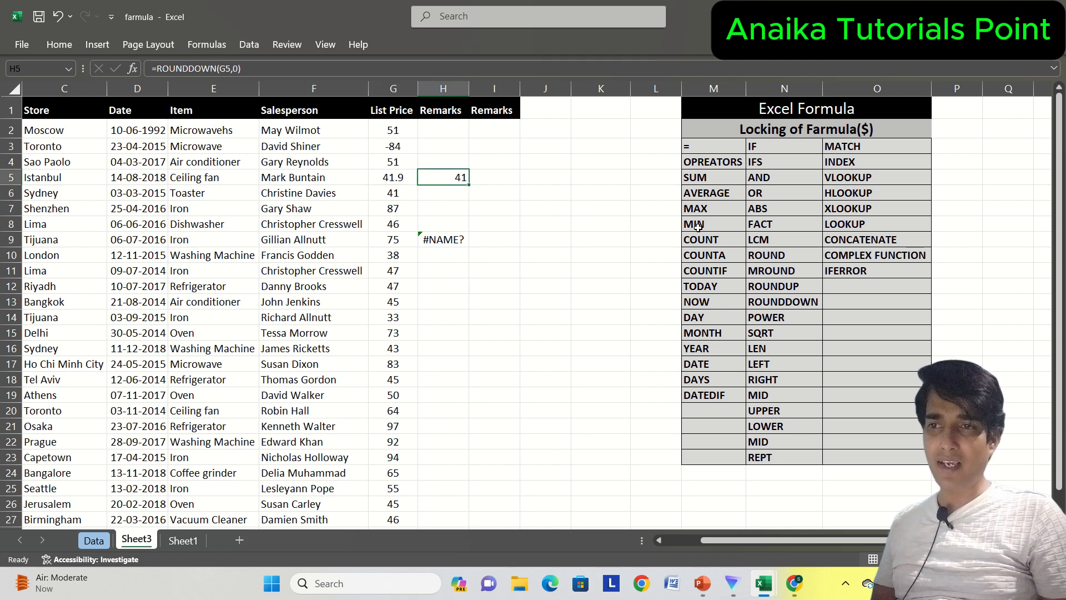
# Enter the formula =POWER(25,2) in cell I11 to square the number 25
pyautogui.click(818, 306)
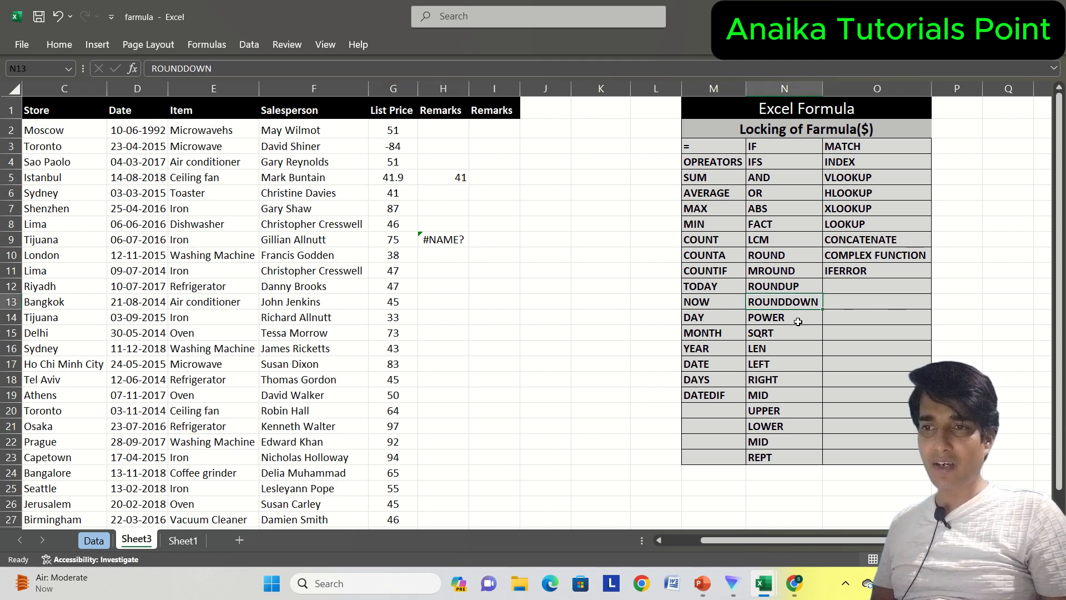
pyautogui.click(492, 255)
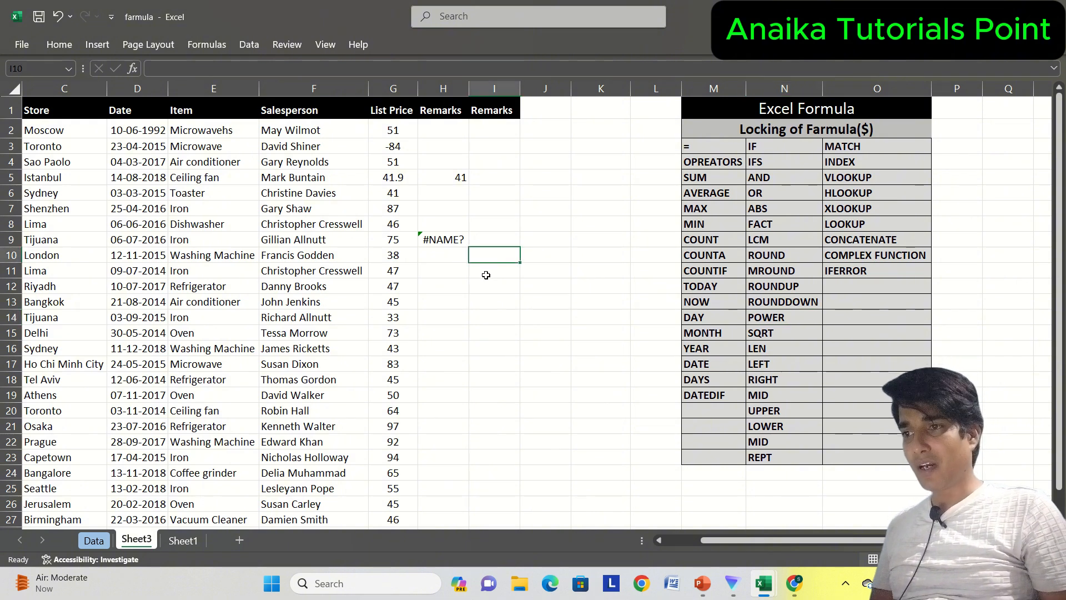
pyautogui.click(486, 274)
pyautogui.write('=')
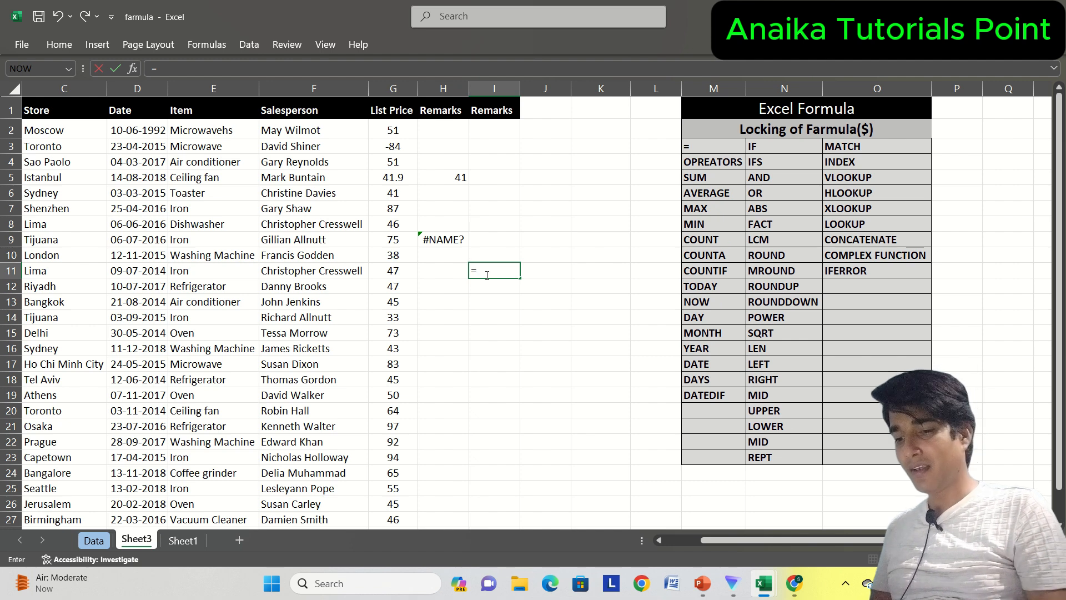
pyautogui.write('power(')
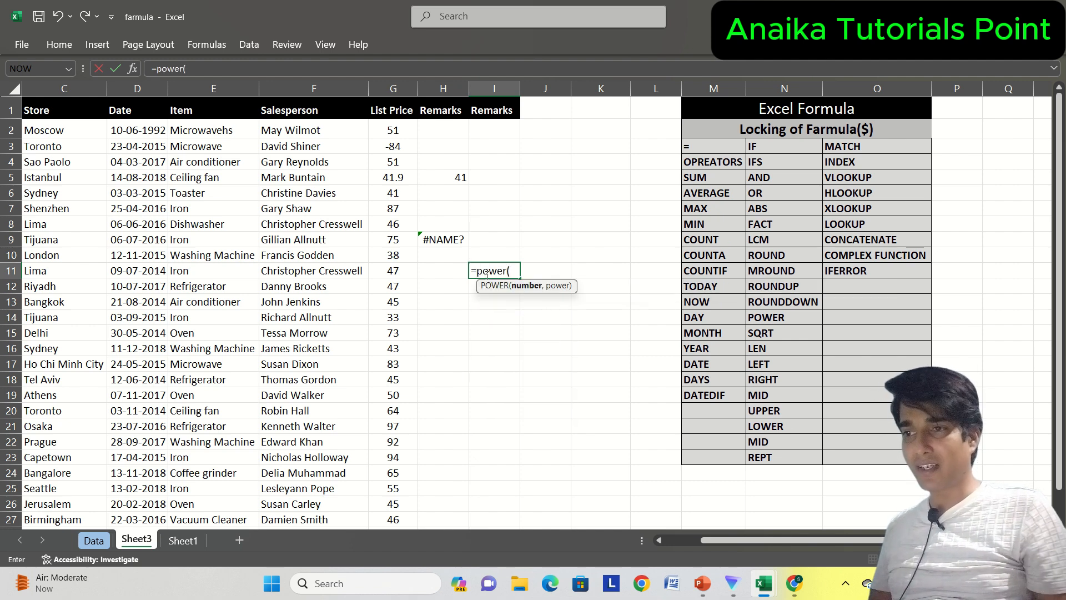
pyautogui.write('25,2')
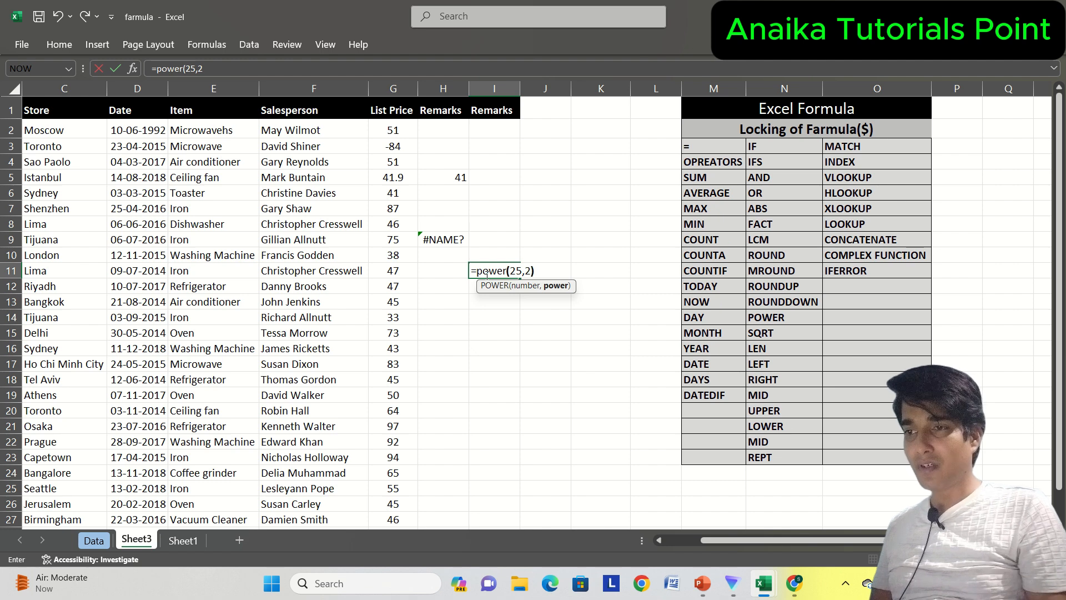
pyautogui.hotkey('ctrl', 'Return')
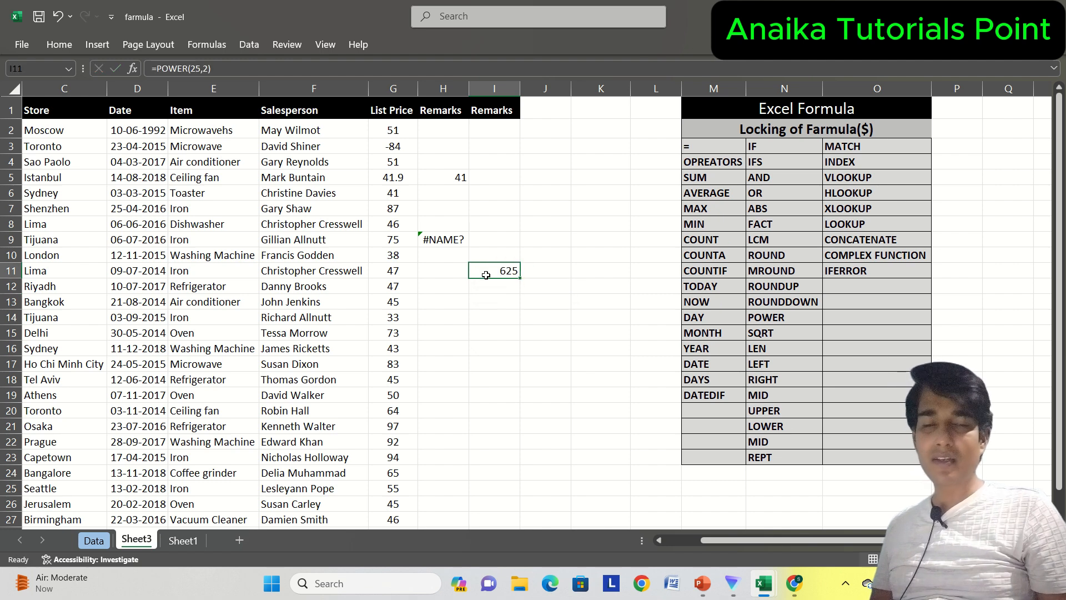
# Replace the formula in I11 with =POWER(23,2)
pyautogui.write('=power(')
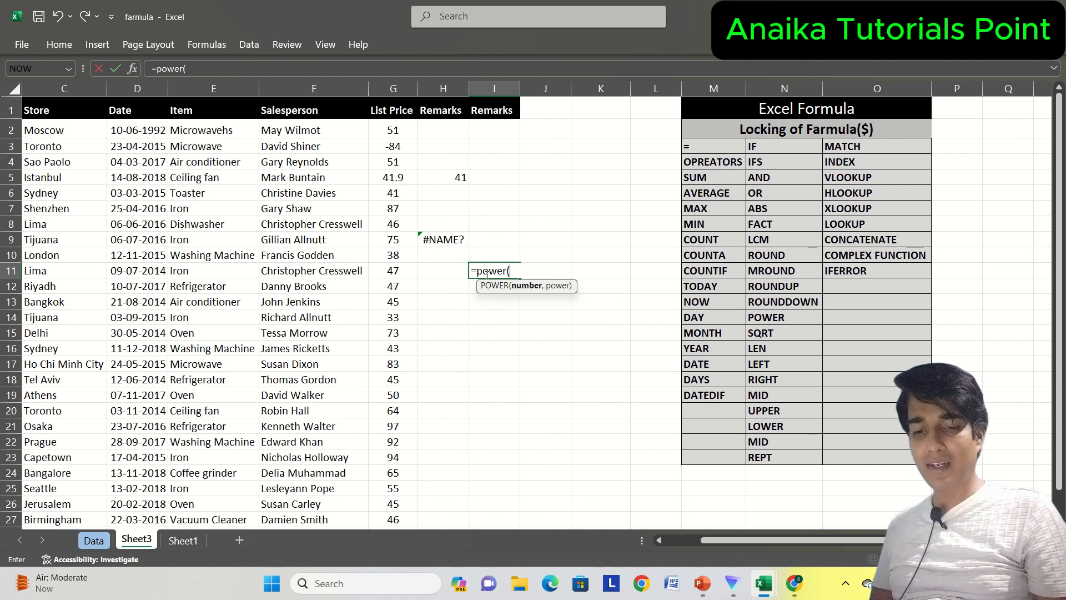
pyautogui.write('23,2)')
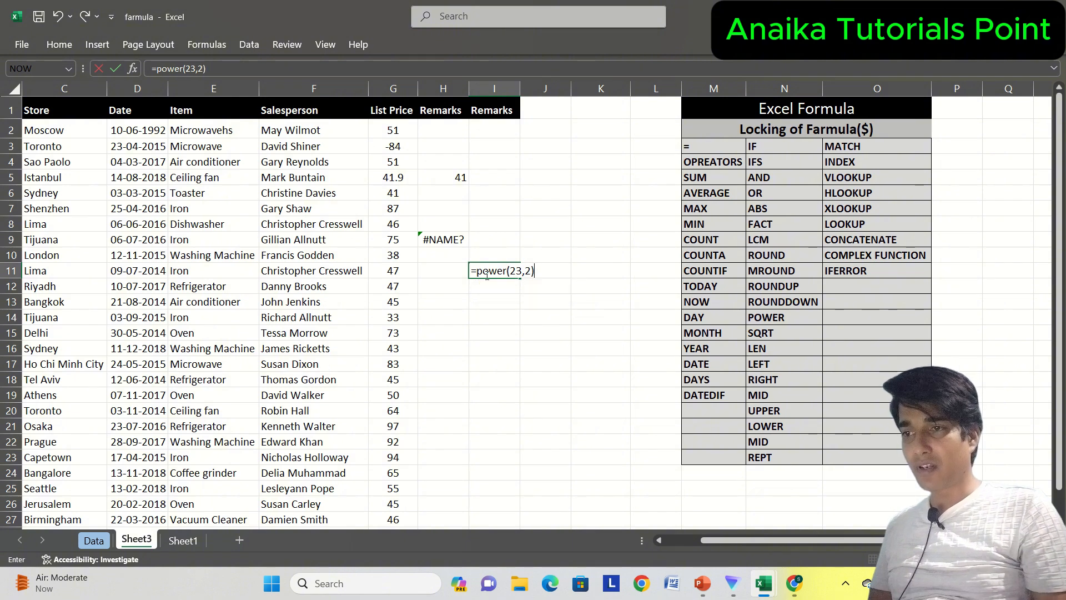
pyautogui.hotkey('ctrl', 'Return')
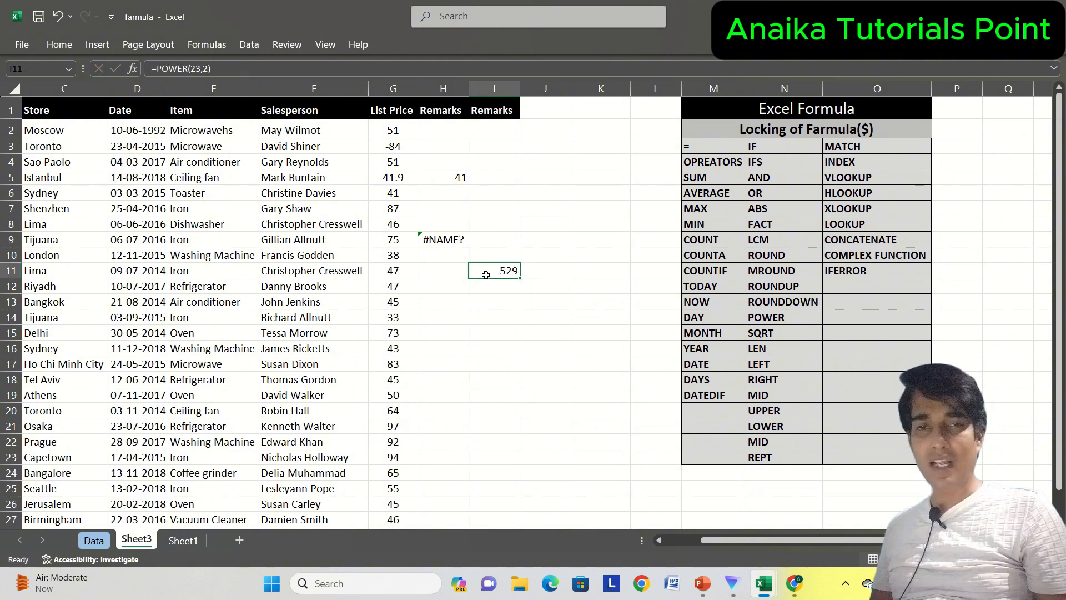
# Look through the Excel Formula list around POWER for the function to demonstrate next
pyautogui.press('Left')
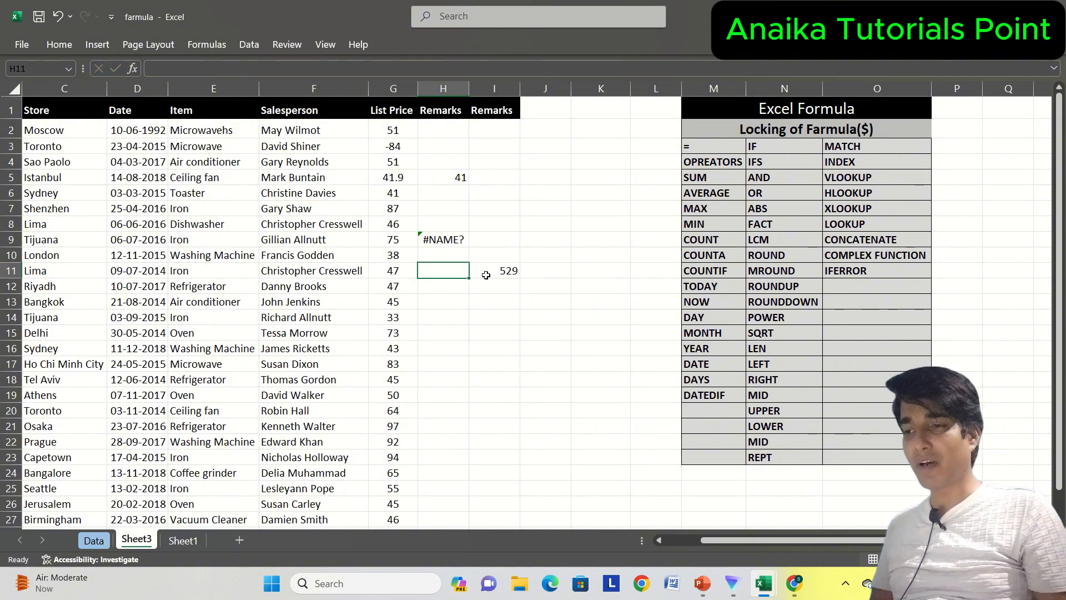
pyautogui.press('Left')
pyautogui.press('Right')
pyautogui.press('Right')
pyautogui.press('Right')
pyautogui.press('Right')
pyautogui.press('Right')
pyautogui.press('Right')
pyautogui.press('Right')
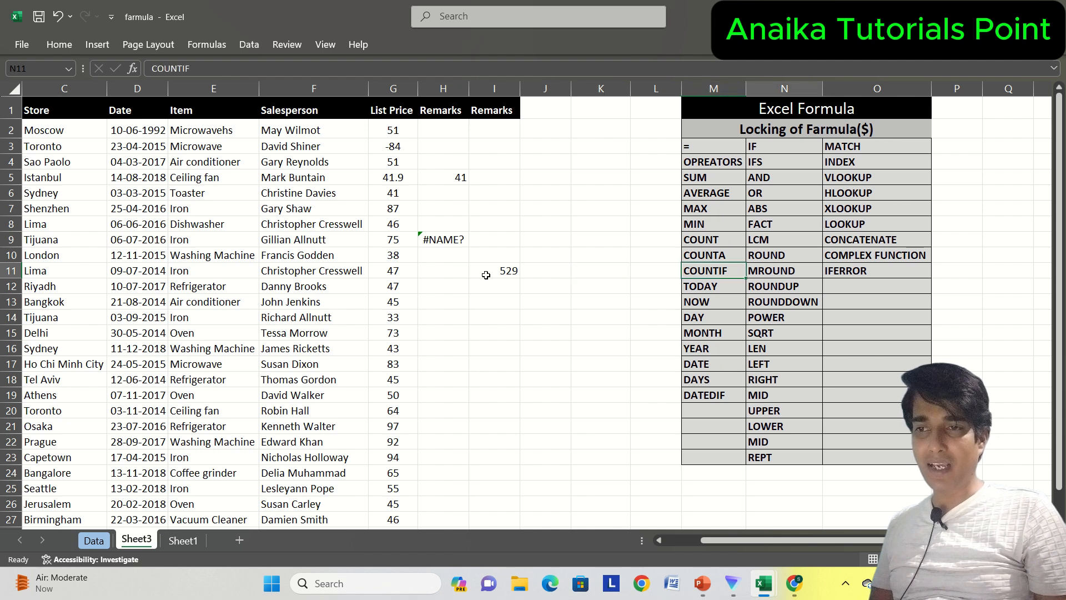
pyautogui.press('Down')
pyautogui.press('Down')
pyautogui.press('Down')
pyautogui.press('Down')
pyautogui.press('Left')
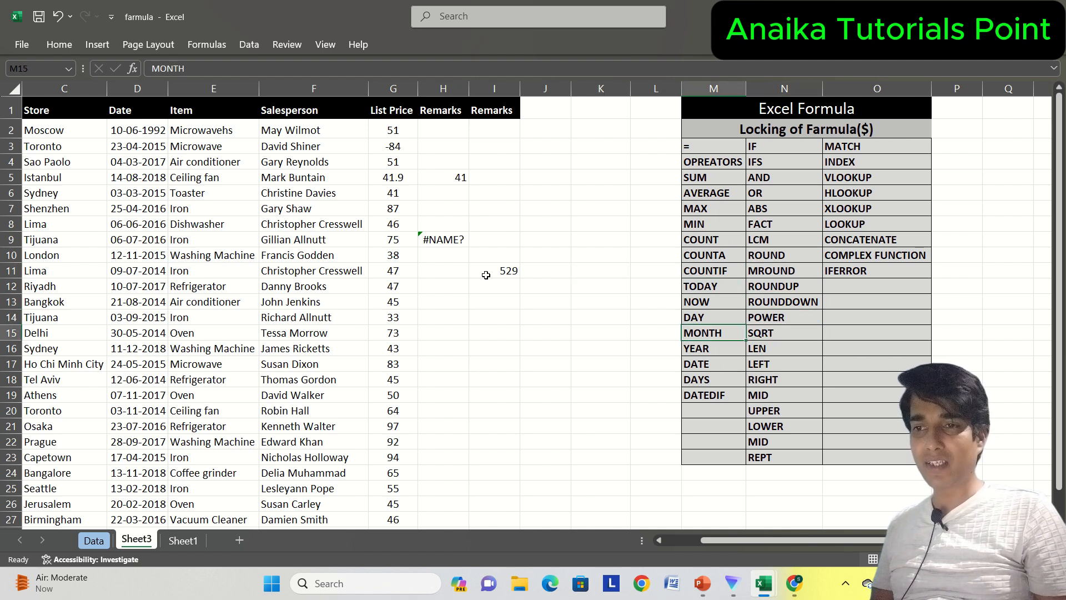
# Enter the formula =SQRT(I11) in cell I12 to get the square root of the POWER result
pyautogui.press('Left')
pyautogui.press('Left')
pyautogui.press('Left')
pyautogui.press('Left')
pyautogui.press('Up')
pyautogui.press('Up')
pyautogui.press('Up')
pyautogui.press('Up')
pyautogui.press('Down')
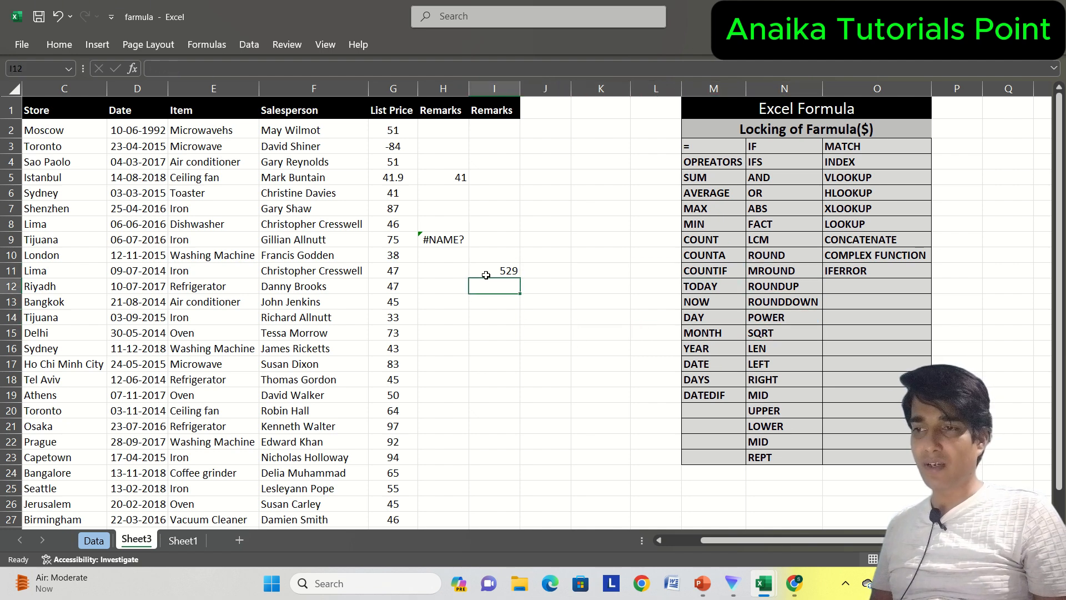
pyautogui.press('Up')
pyautogui.press('Down')
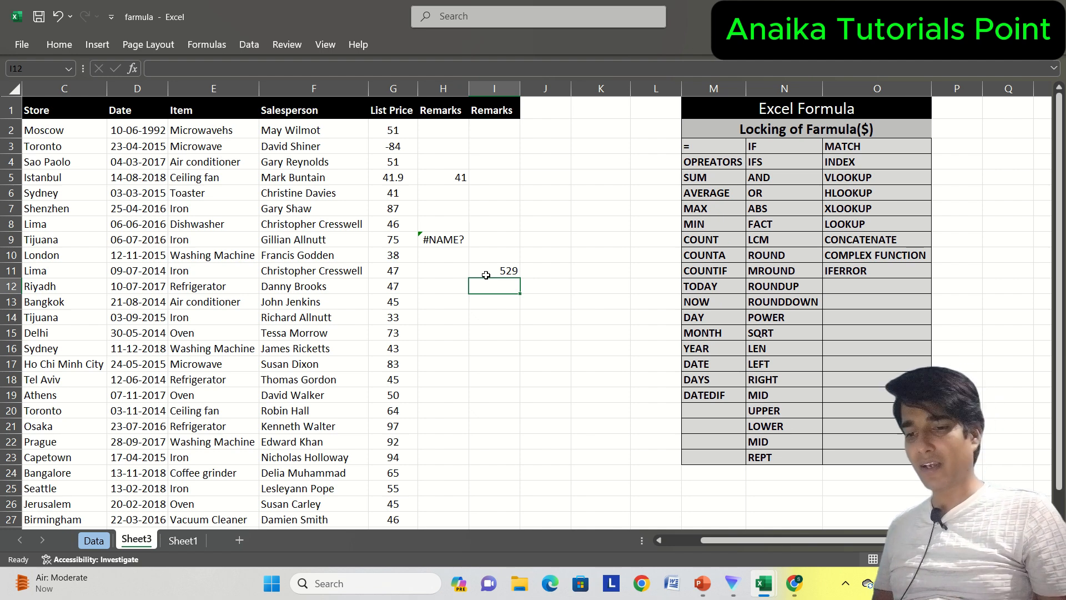
pyautogui.write('=sqrt(')
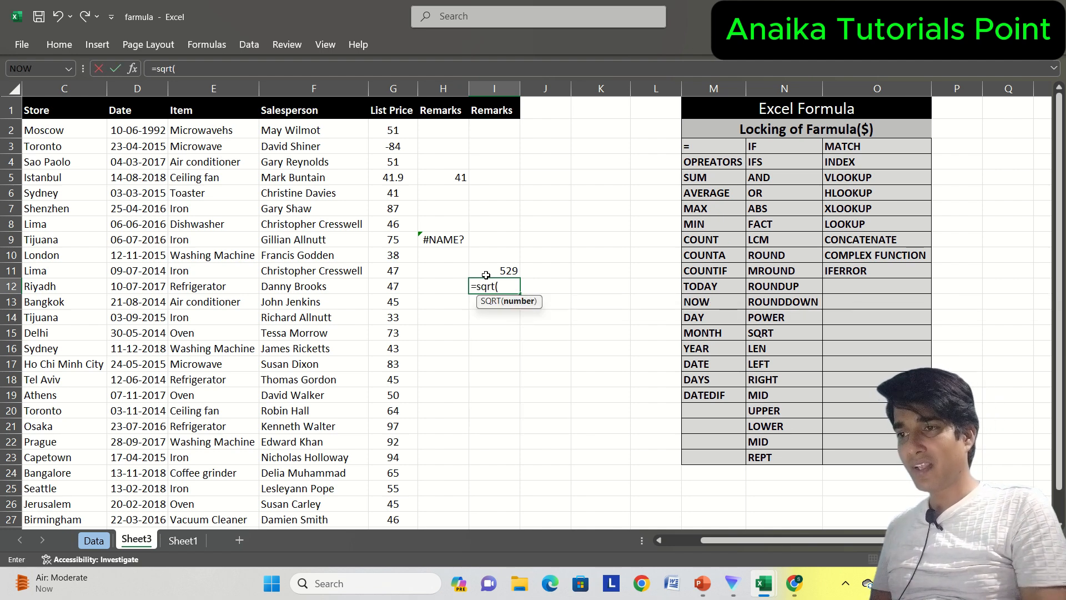
pyautogui.click(486, 275)
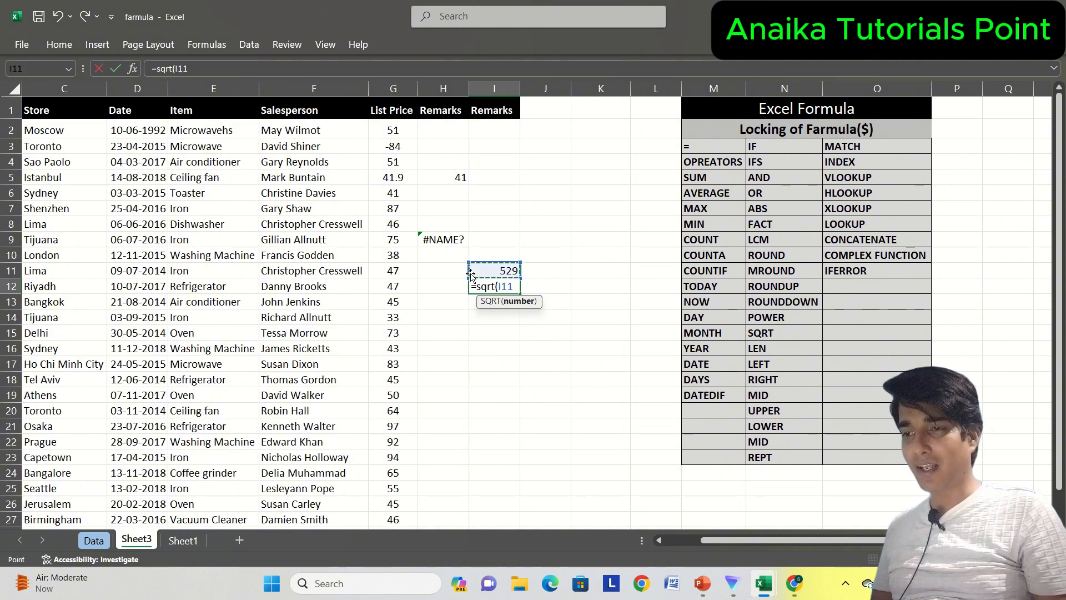
pyautogui.press('Return')
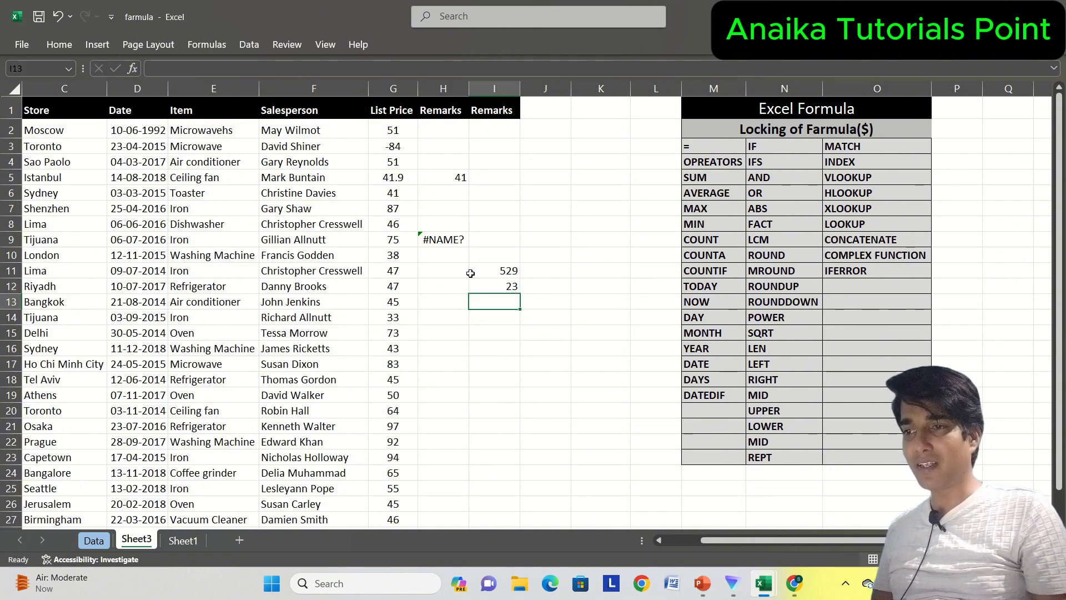
# Compare the formulas in I12 and I11, and find the LEN entry in the Excel Formula list
pyautogui.press('Up')
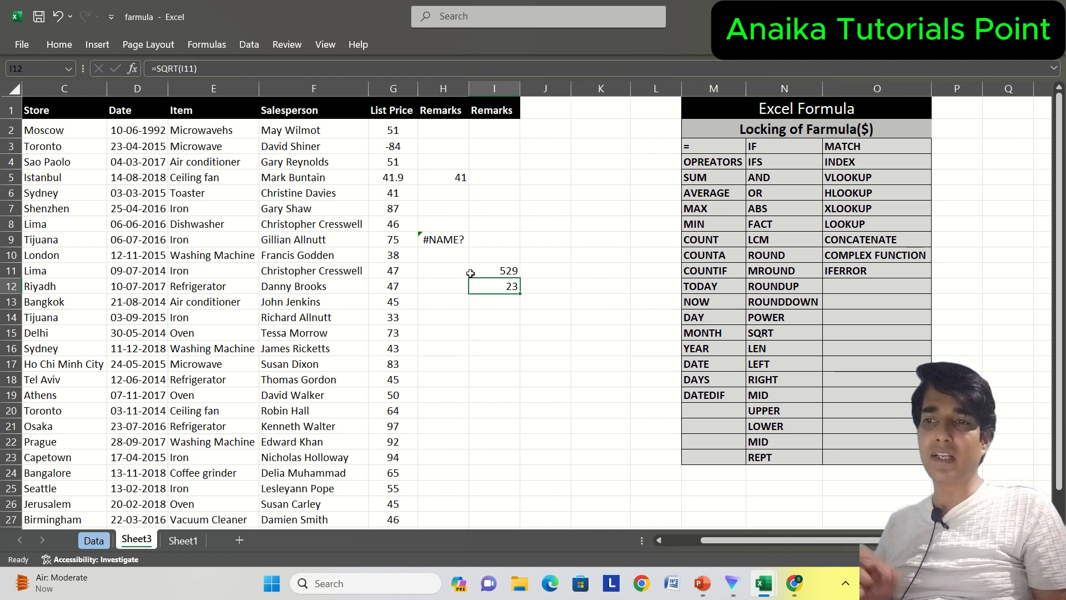
pyautogui.click(470, 272)
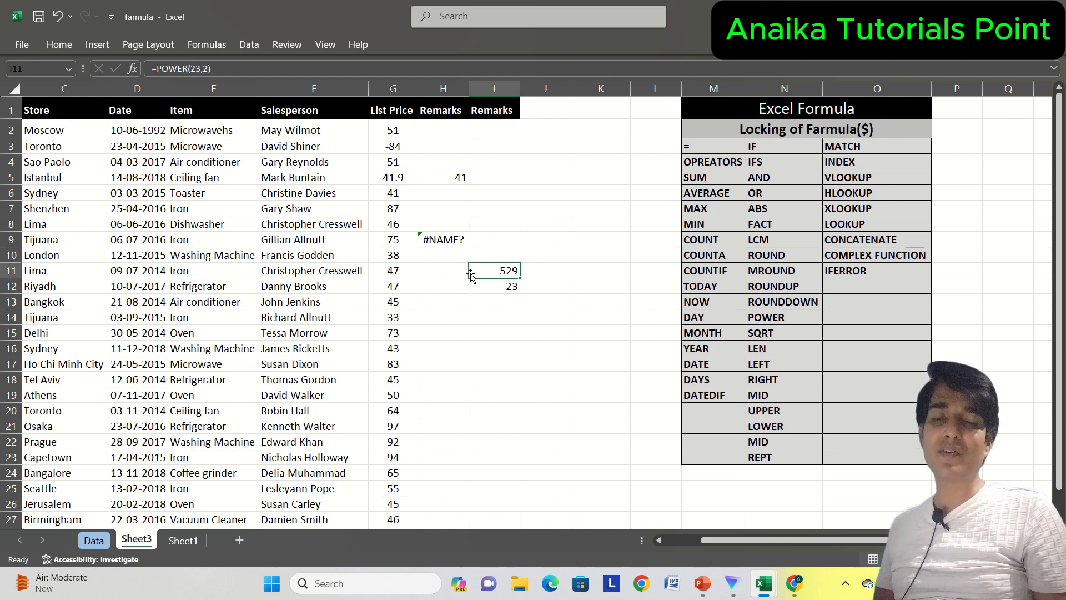
pyautogui.press('Down')
pyautogui.press('Right')
pyautogui.press('Right')
pyautogui.press('Right')
pyautogui.press('Right')
pyautogui.press('Right')
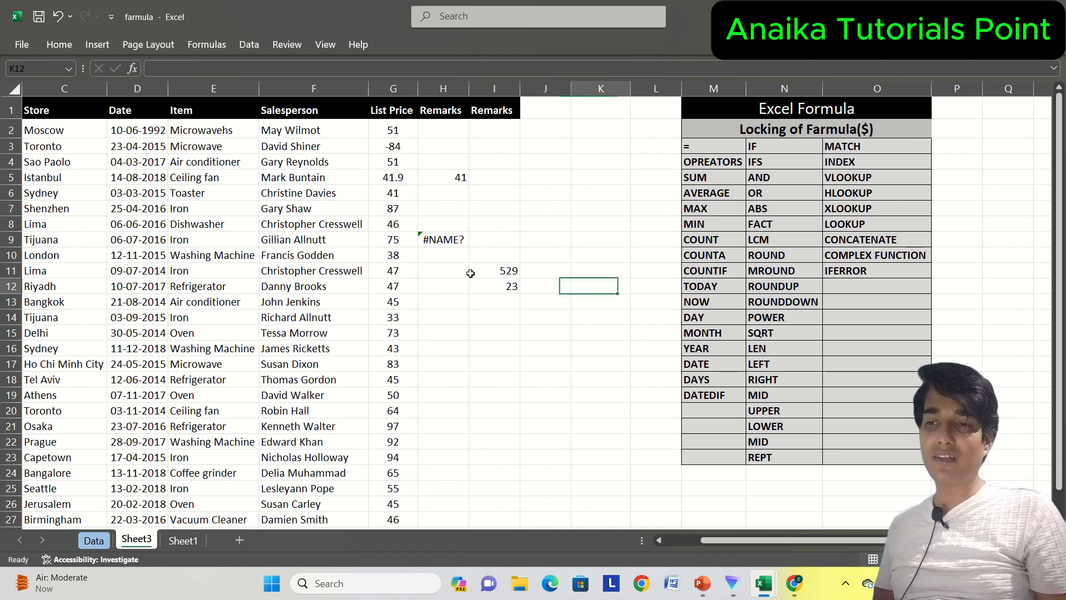
pyautogui.press('Down')
pyautogui.press('Down')
pyautogui.press('Down')
pyautogui.press('Down')
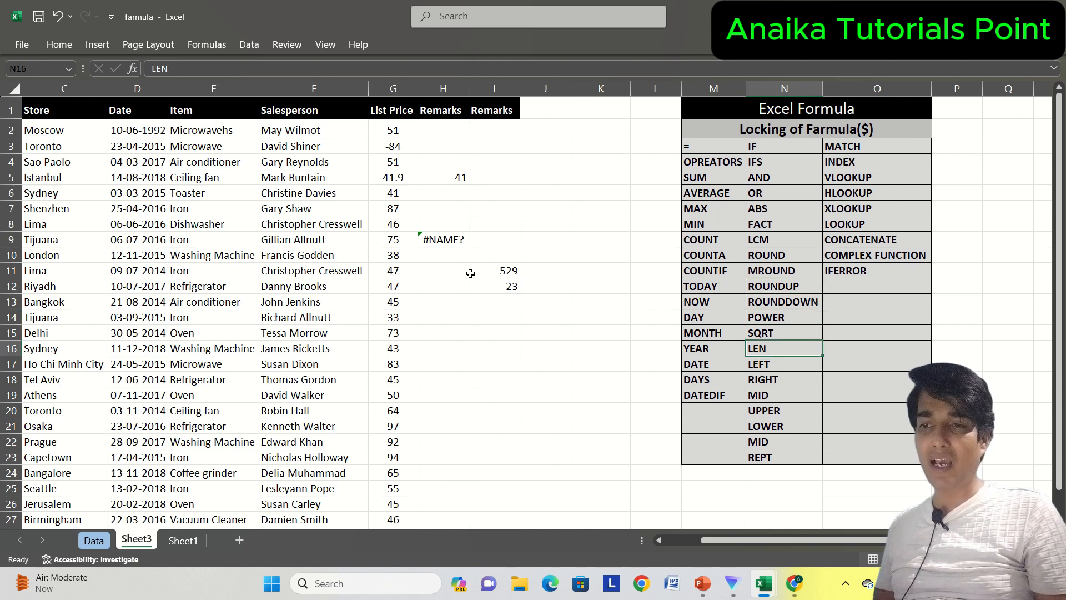
# Clear all the test results from the two Remarks columns, range H2:I13
pyautogui.press('Up')
pyautogui.press('Up')
pyautogui.press('Left')
pyautogui.press('Left')
pyautogui.press('Left')
pyautogui.press('Left')
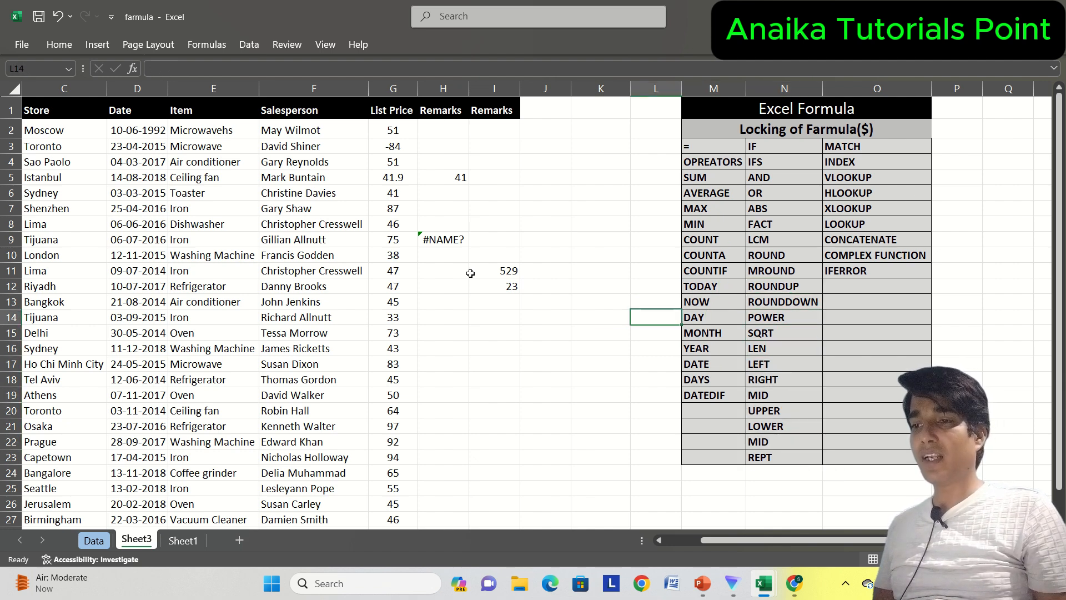
pyautogui.press('Up')
pyautogui.press('Left')
pyautogui.hotkey('shift', 'Up')
pyautogui.hotkey('shift', 'Up')
pyautogui.hotkey('shift', 'Up')
pyautogui.hotkey('shift', 'Up')
pyautogui.hotkey('shift', 'Up')
pyautogui.hotkey('shift', 'Up')
pyautogui.hotkey('shift', 'Up')
pyautogui.hotkey('shift', 'Up')
pyautogui.hotkey('shift', 'Up')
pyautogui.hotkey('shift', 'Up')
pyautogui.hotkey('shift', 'Up')
pyautogui.hotkey('shift', 'Up')
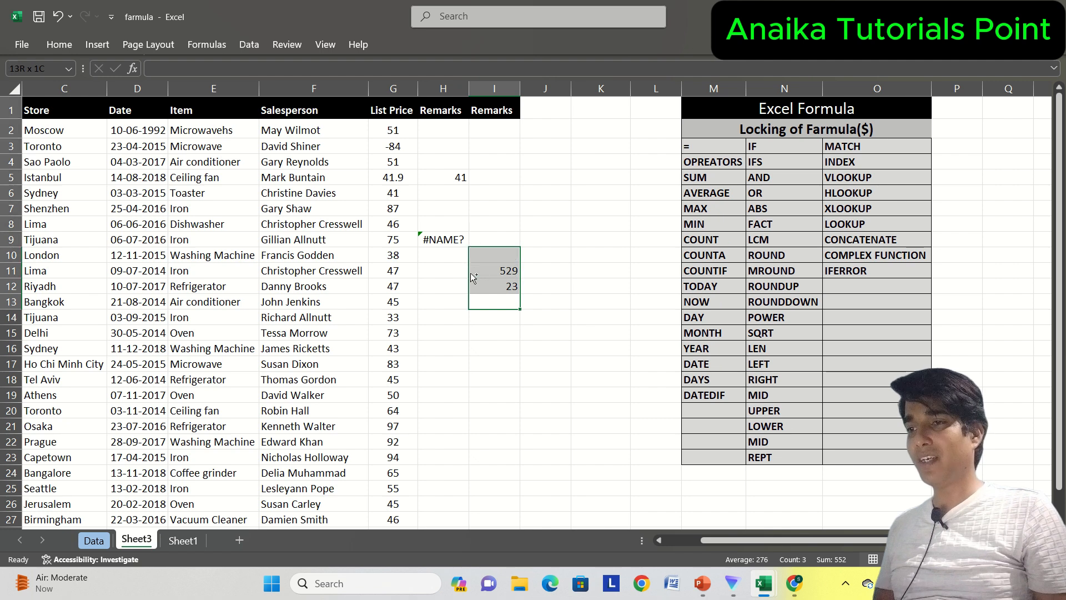
pyautogui.hotkey('shift', 'Down')
pyautogui.hotkey('shift', 'Left')
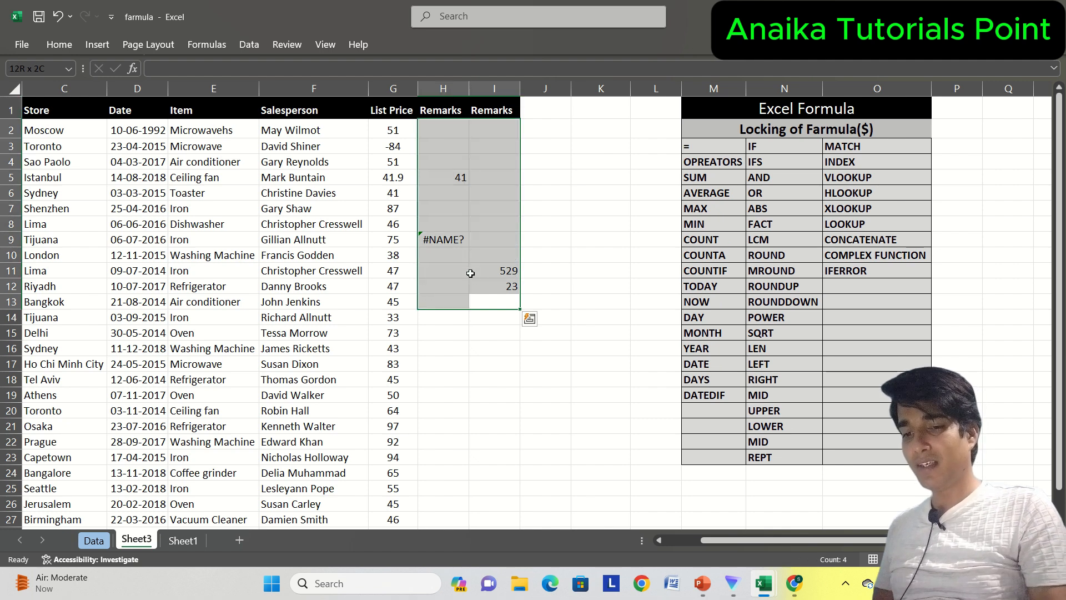
pyautogui.press('Delete')
# Point out LEN in cell N16 as the next function to demonstrate
pyautogui.press('Right')
pyautogui.press('Right')
pyautogui.press('Right')
pyautogui.press('Right')
pyautogui.press('Right')
pyautogui.press('Down')
pyautogui.press('Down')
pyautogui.press('Down')
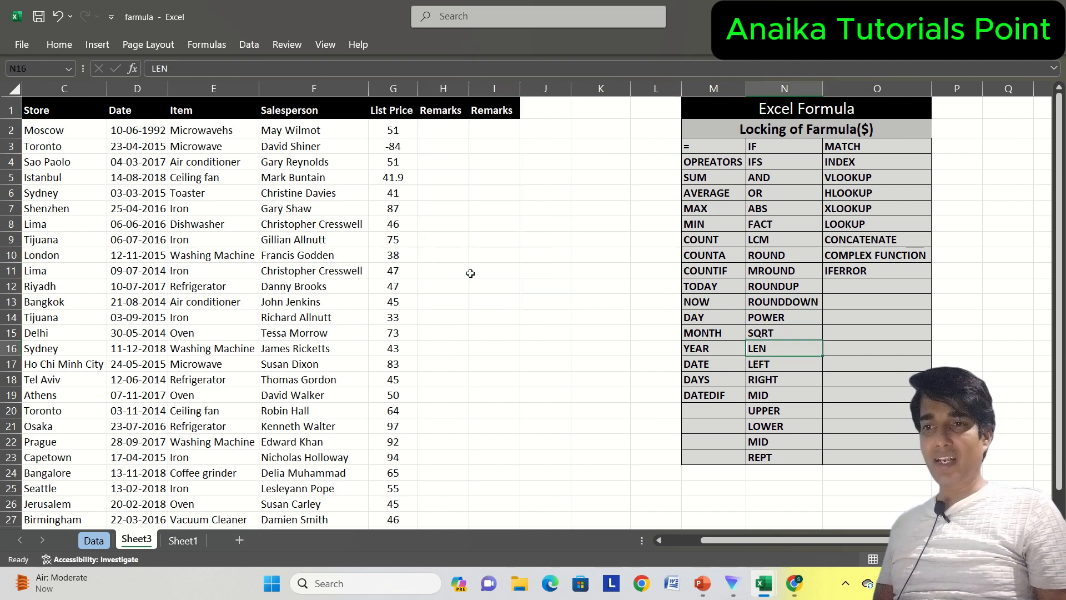
# Enter the formula =LEN(F4) in cell I4 to count the characters of the salesperson's name
pyautogui.press('Left')
pyautogui.press('Left')
pyautogui.press('Left')
pyautogui.press('Left')
pyautogui.press('Left')
pyautogui.hotkey('ctrl', 'Up')
pyautogui.press('Down')
pyautogui.press('Left')
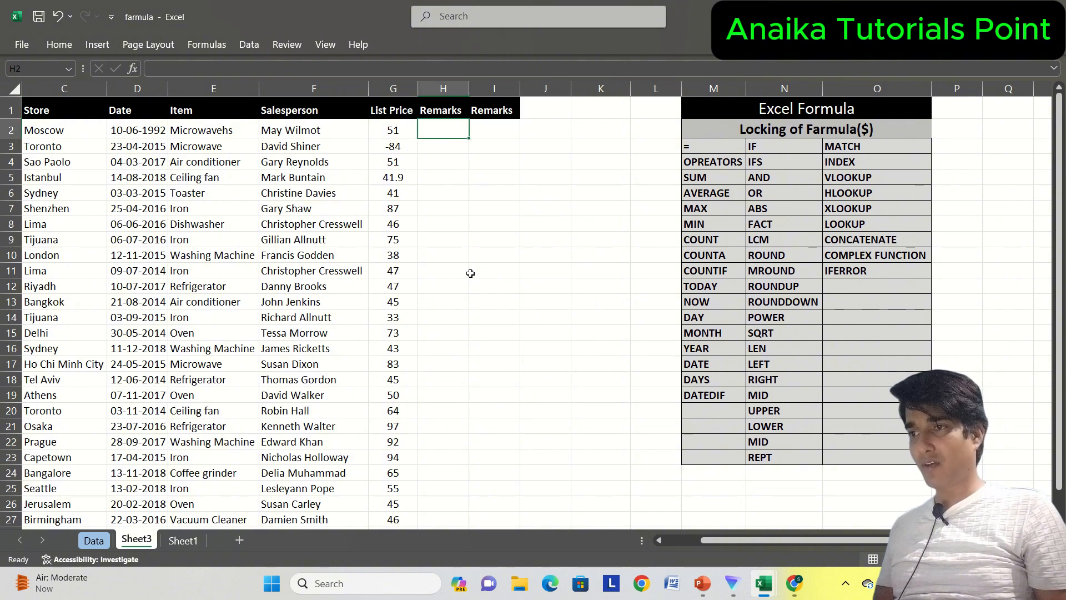
pyautogui.press('Down')
pyautogui.press('Down')
pyautogui.press('Right')
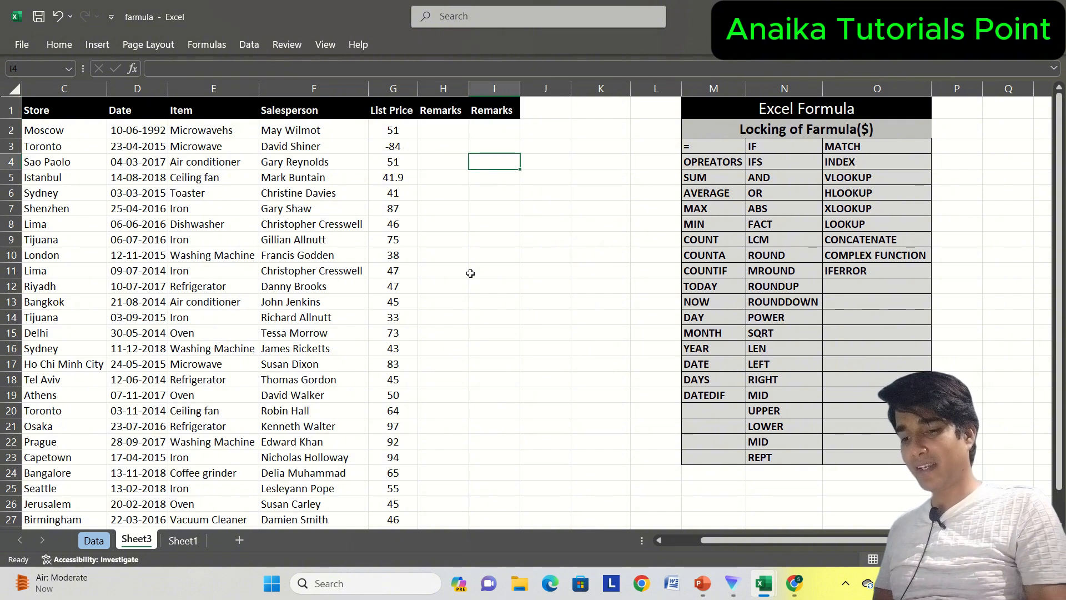
pyautogui.write('=len(')
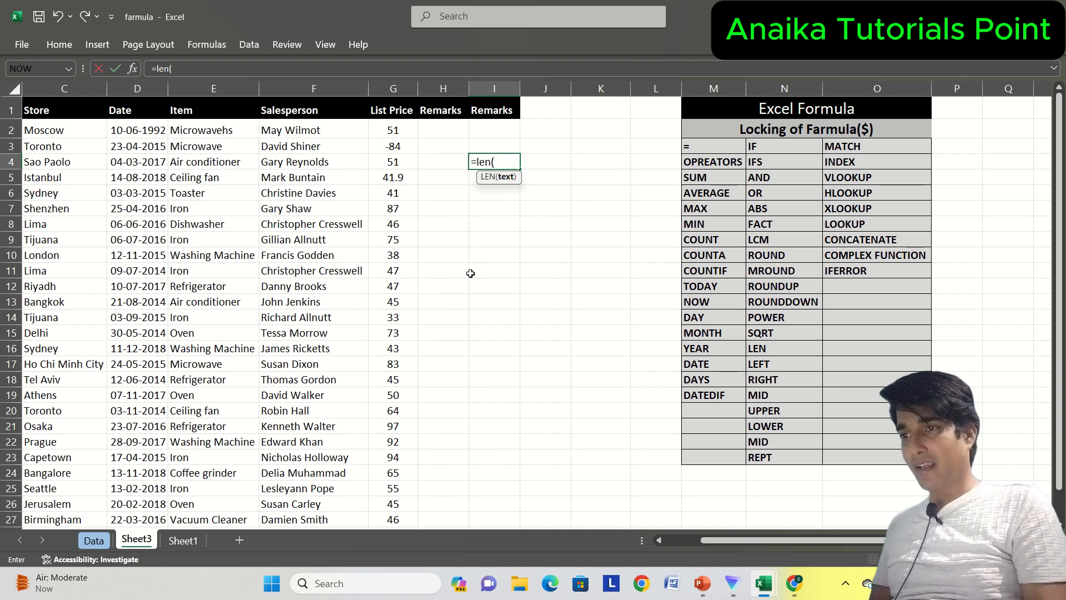
pyautogui.press('Left')
pyautogui.press('Left')
pyautogui.press('Left')
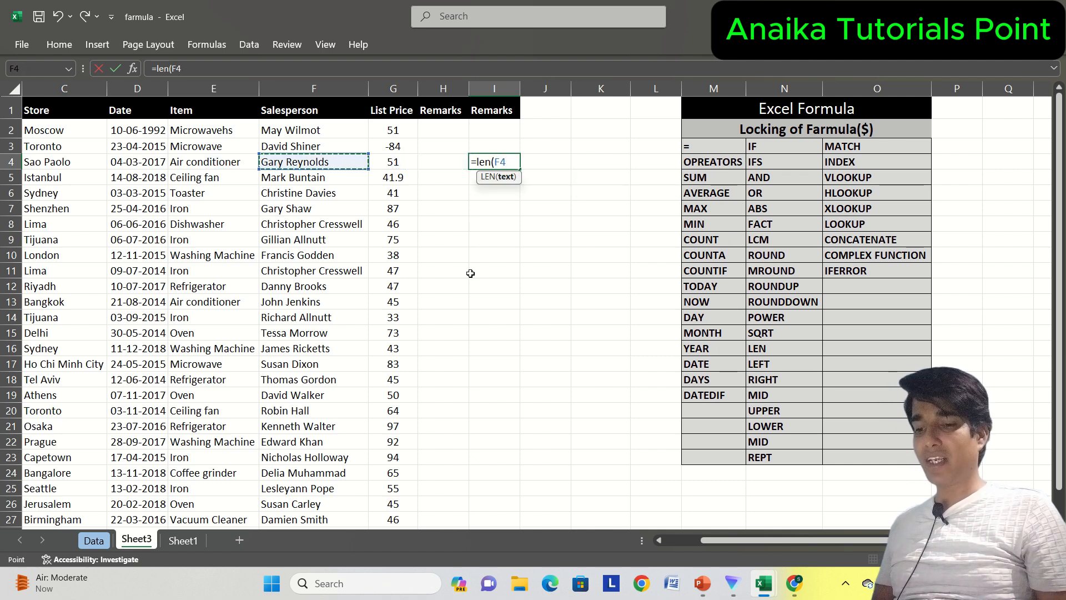
pyautogui.write(')')
pyautogui.press('Return')
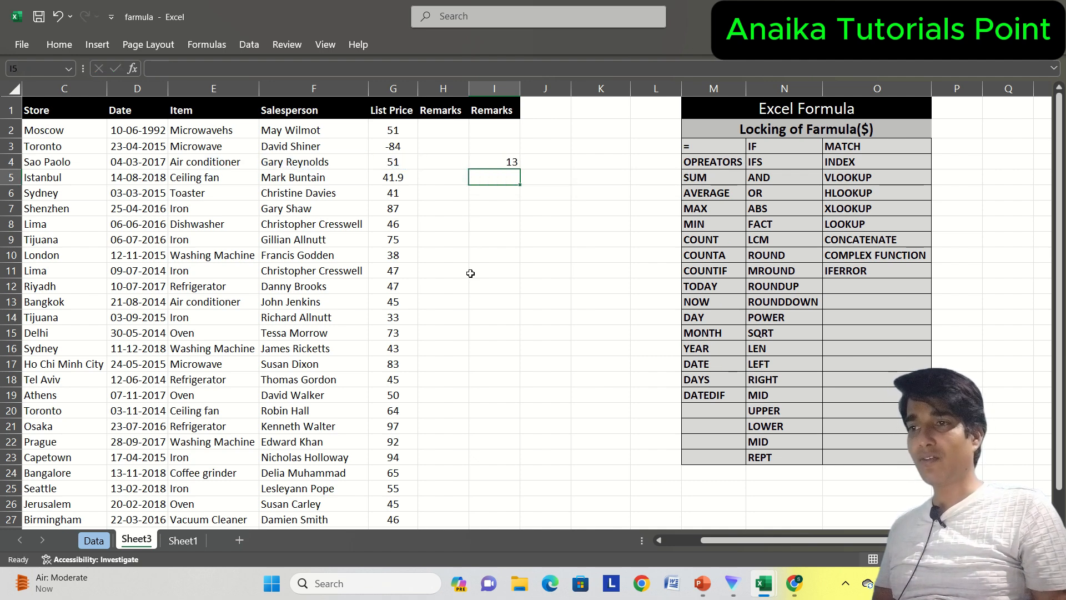
# Examine the row 4 entries beside the LEN formula, from the item to the list price
pyautogui.press('Up')
pyautogui.press('Left')
pyautogui.press('Left')
pyautogui.press('Left')
pyautogui.press('Left')
pyautogui.press('Right')
pyautogui.press('Right')
pyautogui.press('Right')
pyautogui.press('Right')
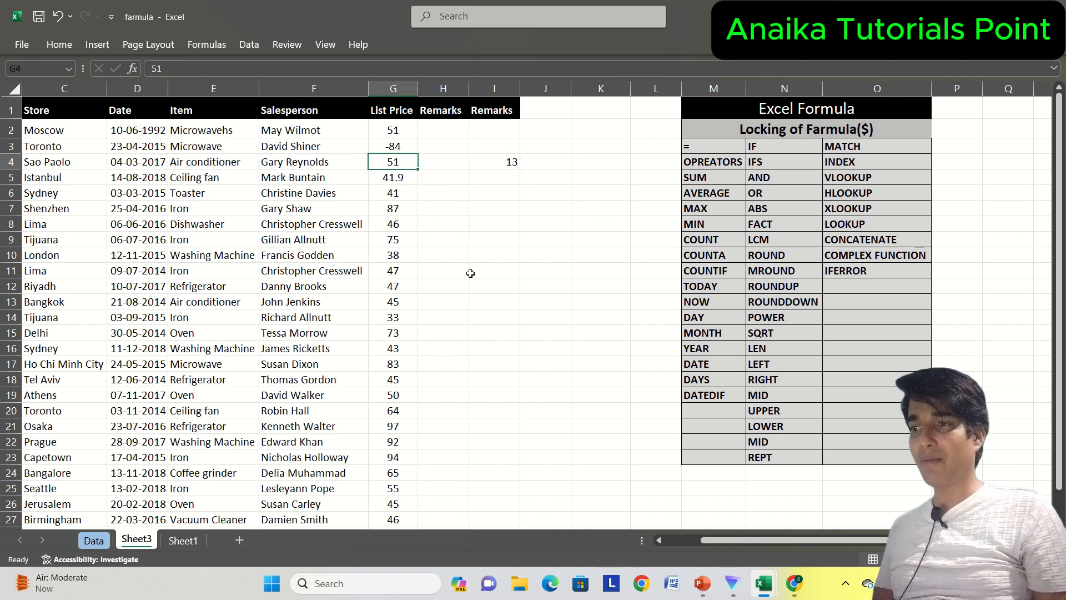
# Enter the formula =LEN(G4) in cell I4 to count the characters of the list price
pyautogui.write('=')
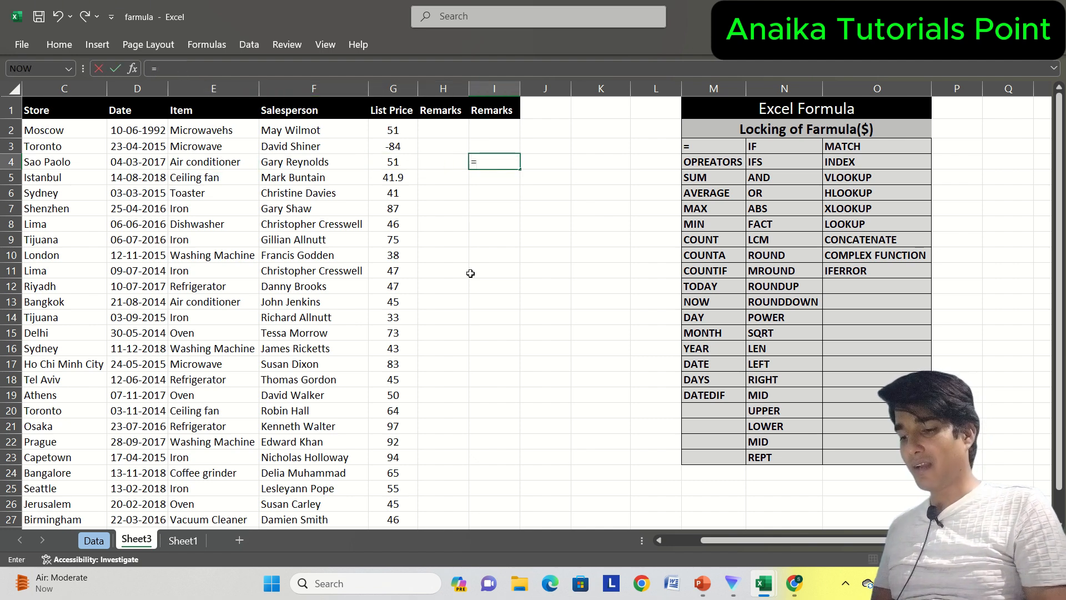
pyautogui.write('len(')
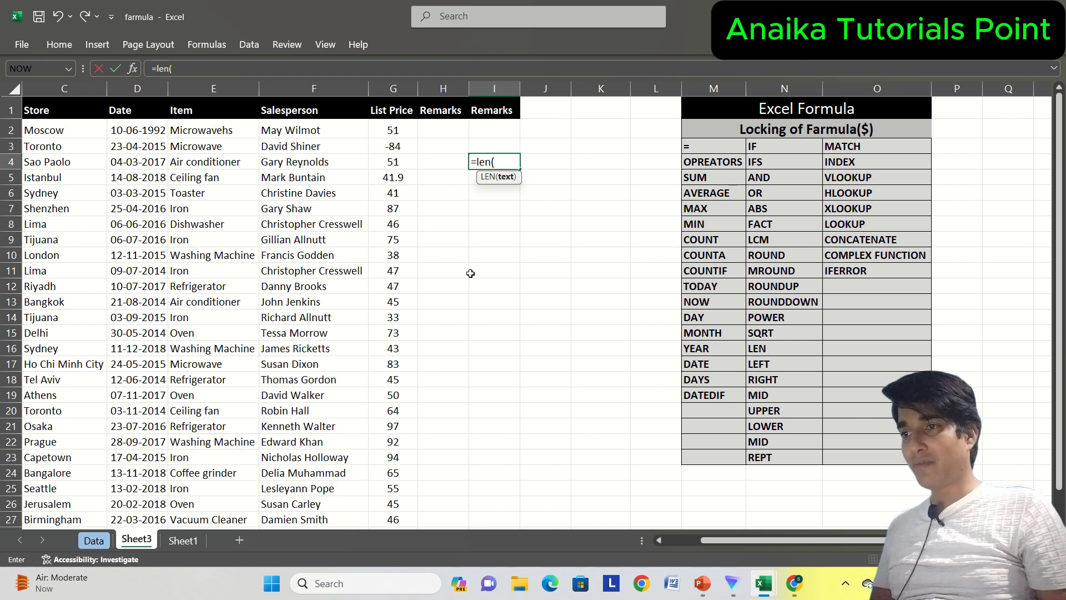
pyautogui.press('Left')
pyautogui.press('Left')
pyautogui.click(470, 273)
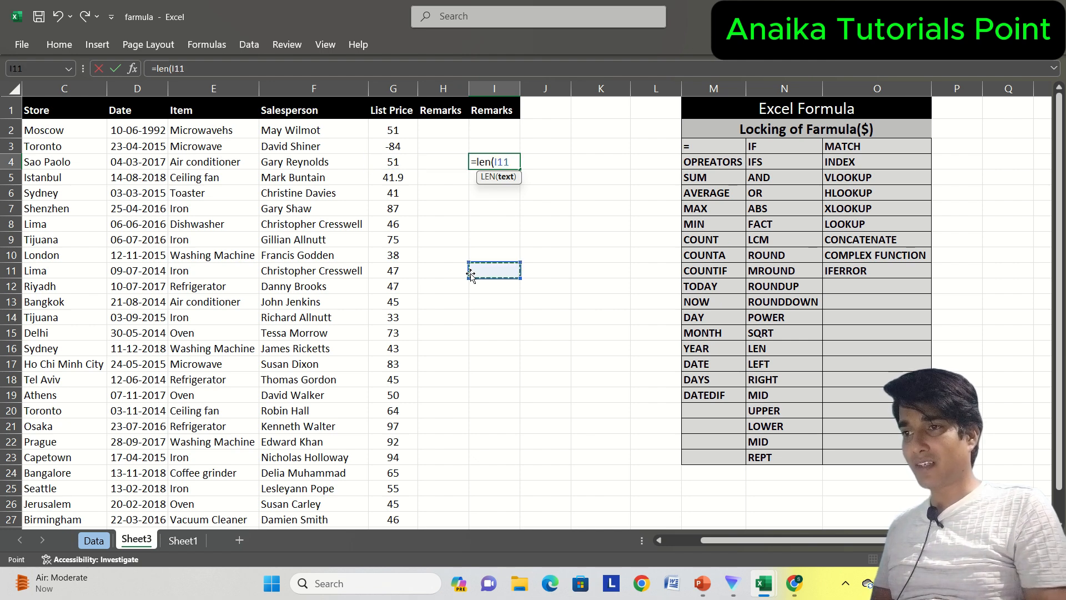
pyautogui.press('Up')
pyautogui.press('Up')
pyautogui.press('Up')
pyautogui.press('Up')
pyautogui.press('Up')
pyautogui.press('Up')
pyautogui.press('Up')
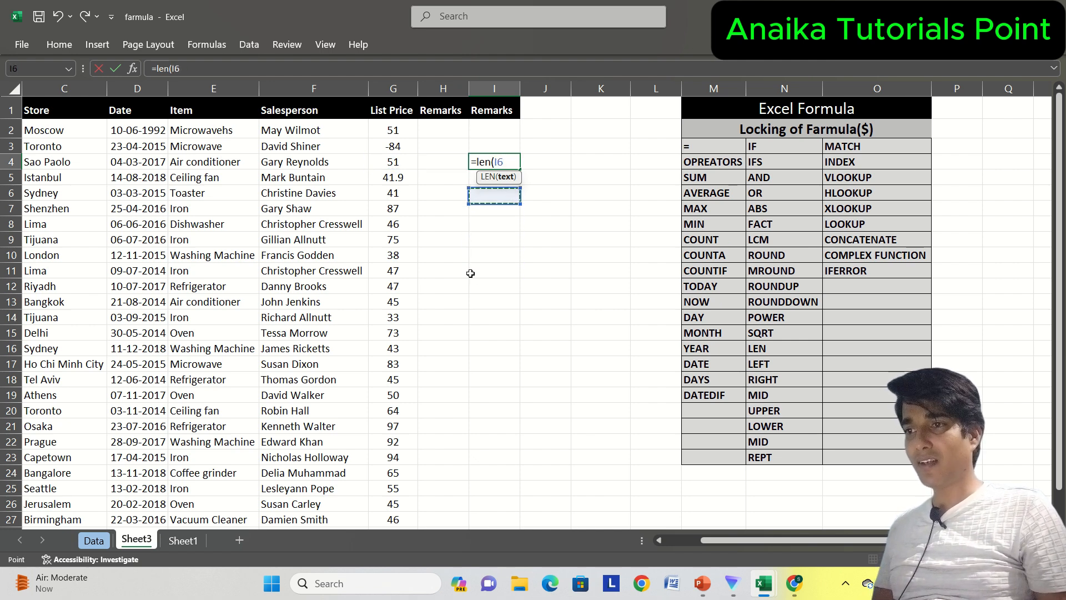
pyautogui.press('Left')
pyautogui.press('Left')
pyautogui.press('Return')
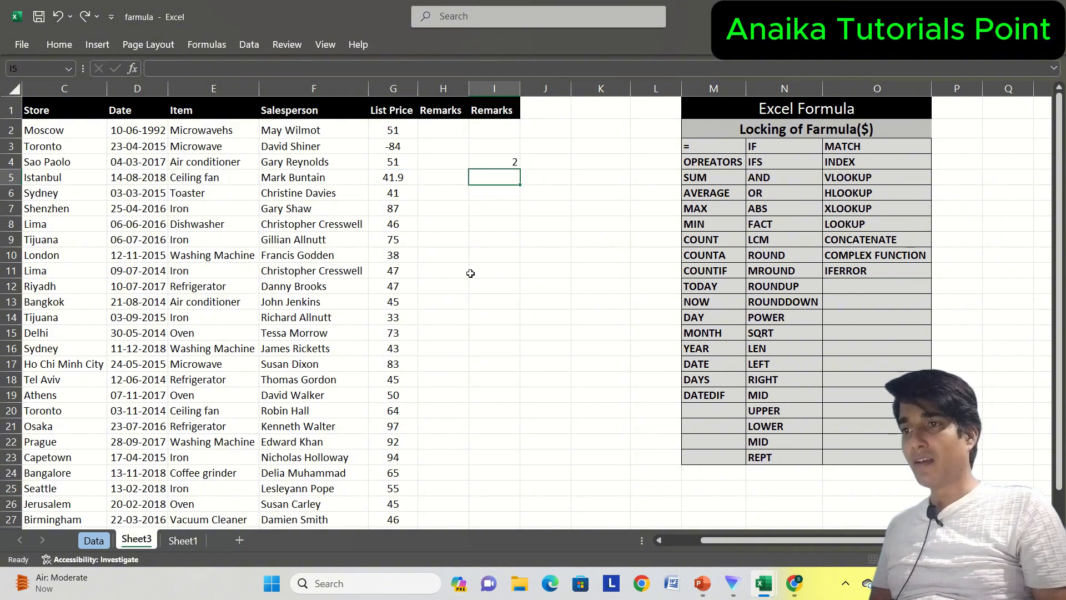
pyautogui.press('Up')
pyautogui.press('Left')
pyautogui.press('Left')
pyautogui.press('Right')
pyautogui.press('Right')
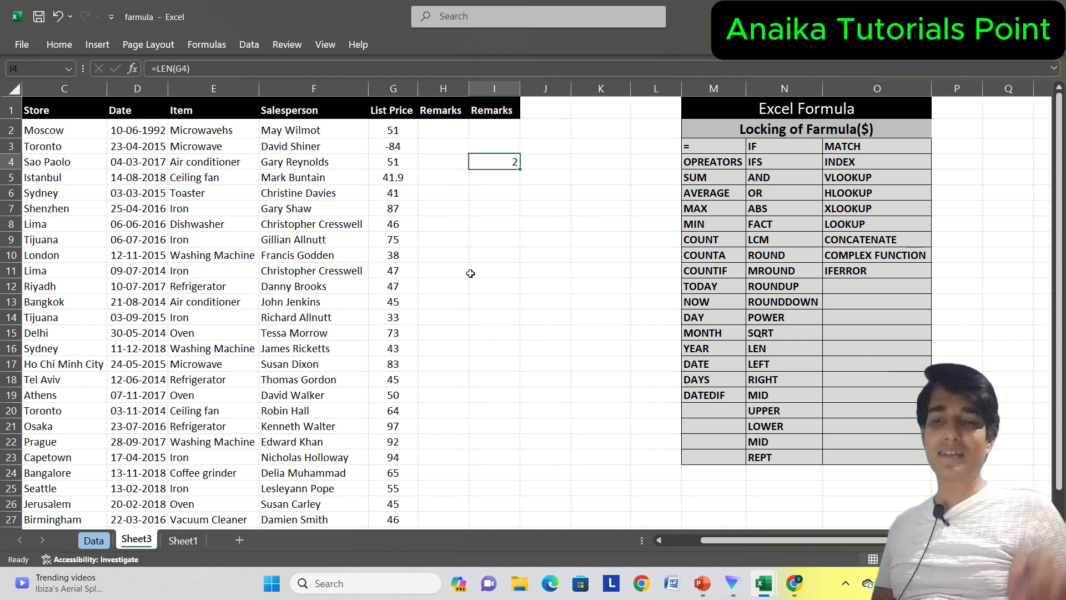
# Replace the formula in cell I4 with =LEN(E4) to count the characters of the item name
pyautogui.write('=')
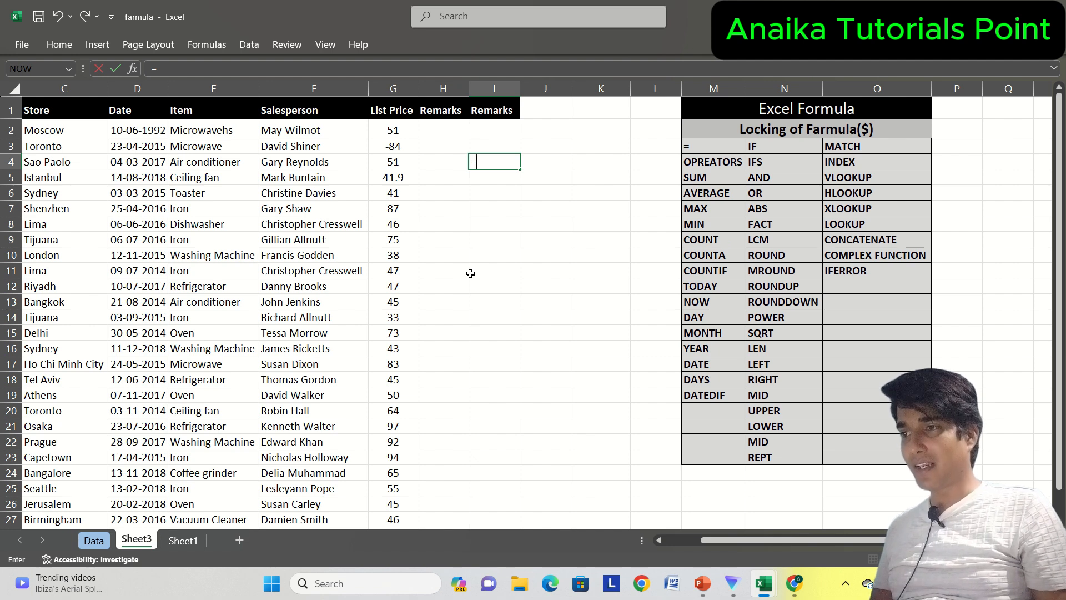
pyautogui.write('len(')
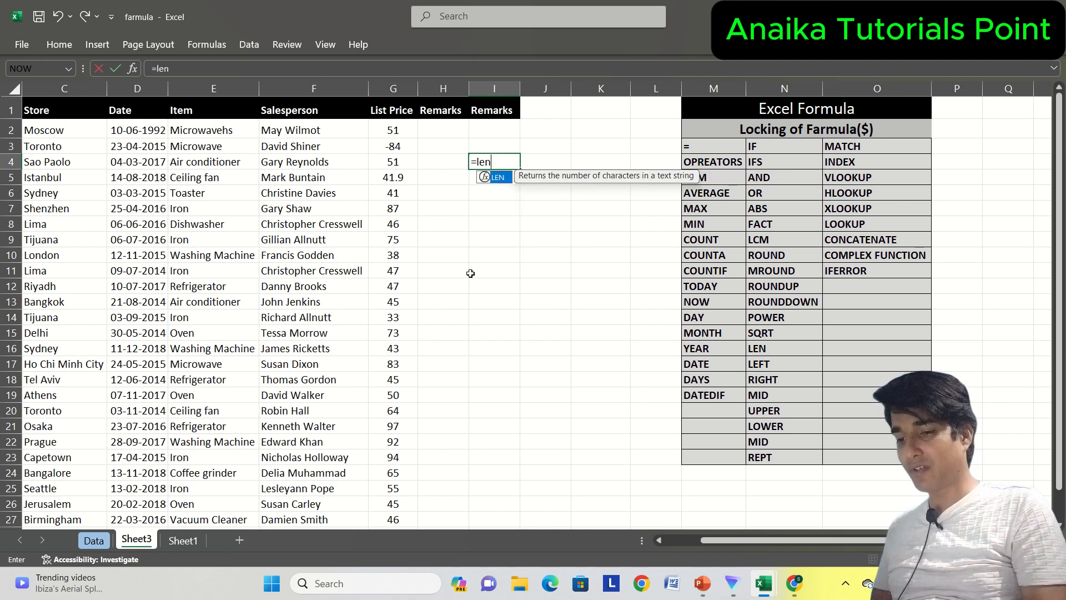
pyautogui.press('Left')
pyautogui.press('Left')
pyautogui.press('Left')
pyautogui.press('Left')
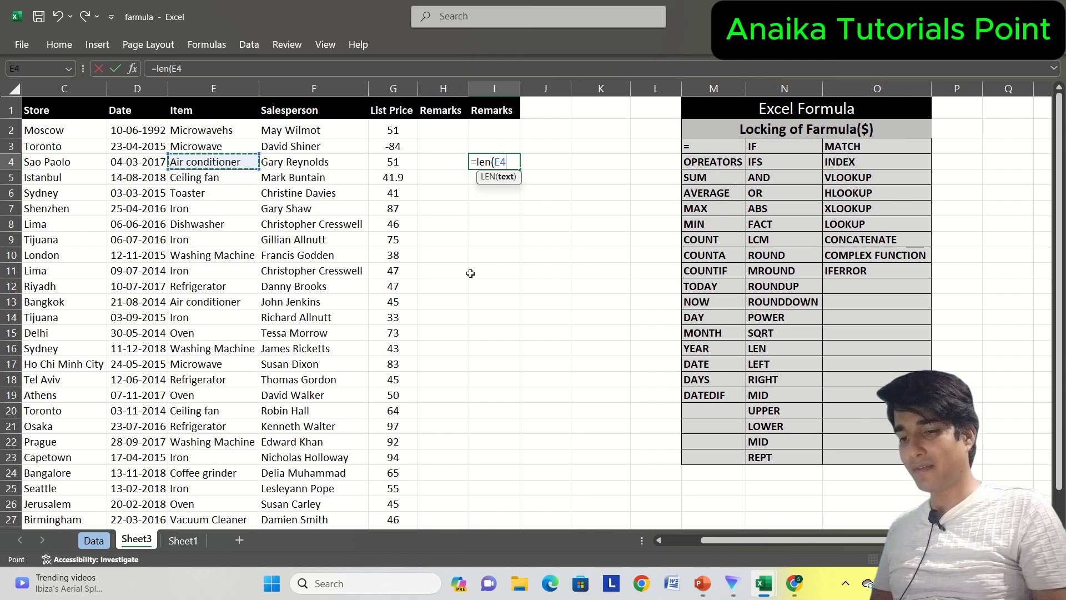
pyautogui.press('Return')
pyautogui.press('Up')
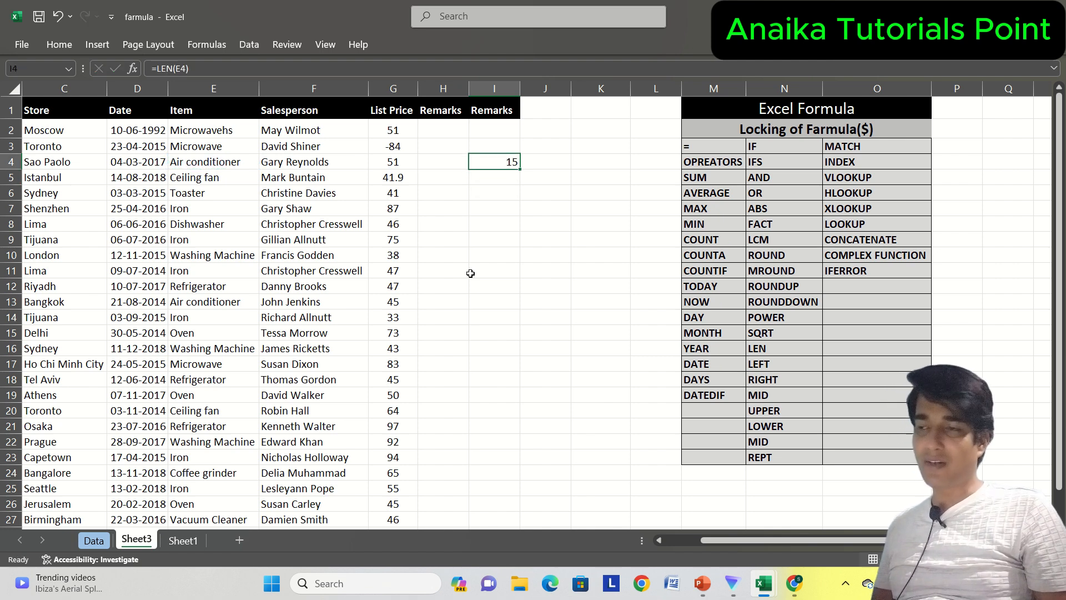
# Point out LEFT in cell N17 as the next function and clear the LEN result from cell I4
pyautogui.click(757, 364)
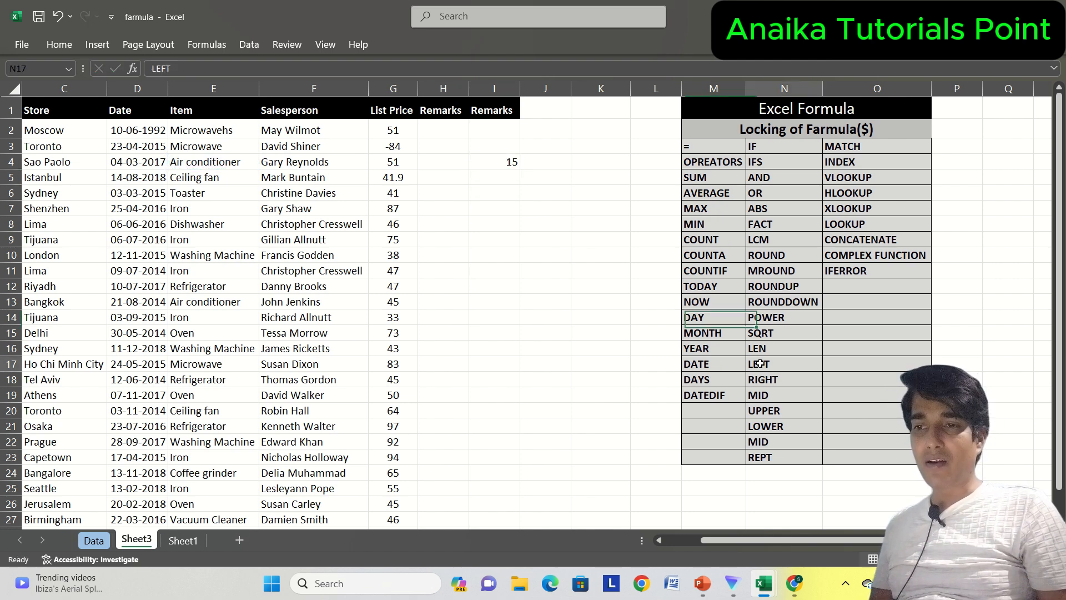
pyautogui.click(494, 163)
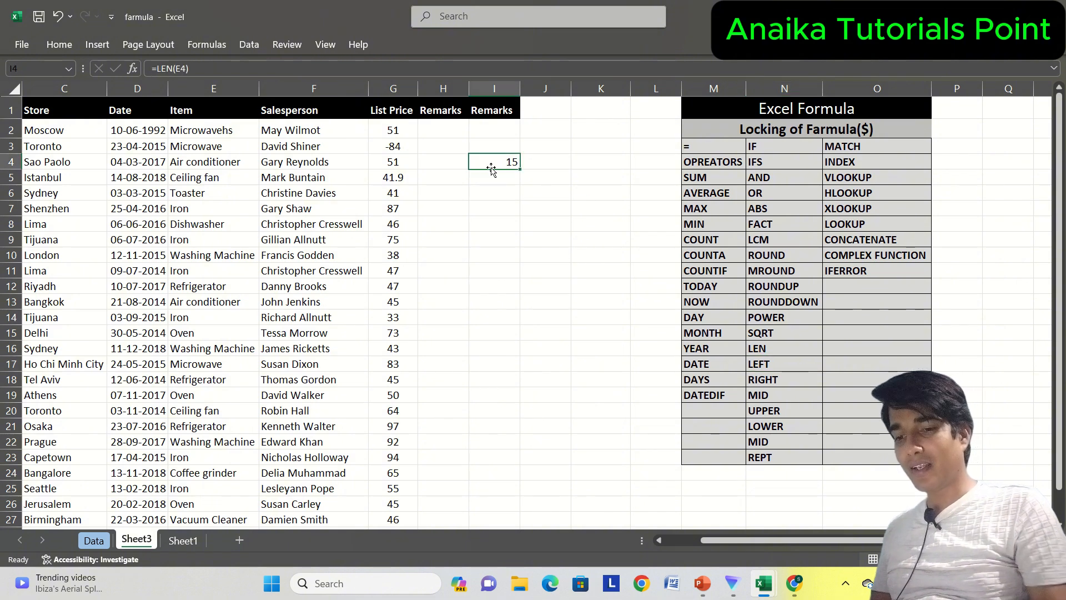
pyautogui.press('Delete')
# Insert a blank column G between the Salesperson and List Price columns
pyautogui.press('Left')
pyautogui.press('Left')
pyautogui.press('Left')
pyautogui.press('Left')
pyautogui.press('Right')
pyautogui.press('Right')
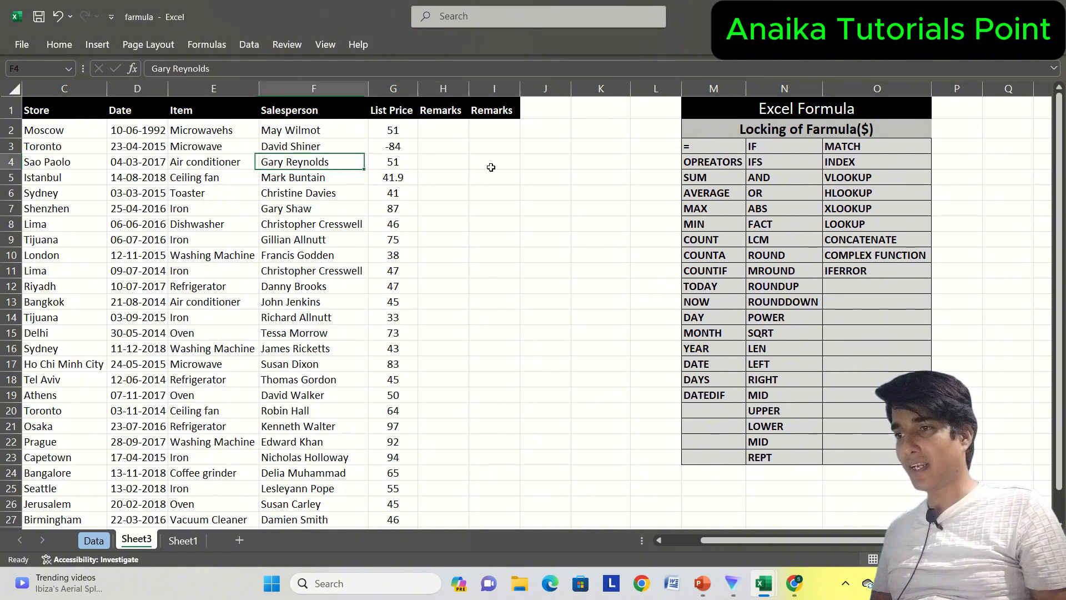
pyautogui.click(394, 88)
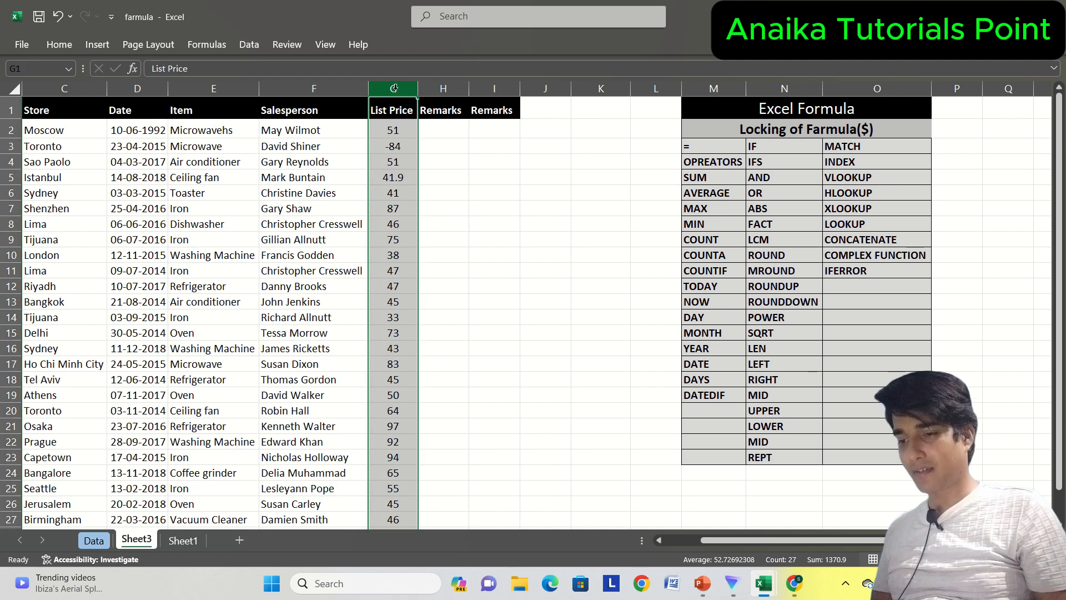
pyautogui.rightClick(394, 87)
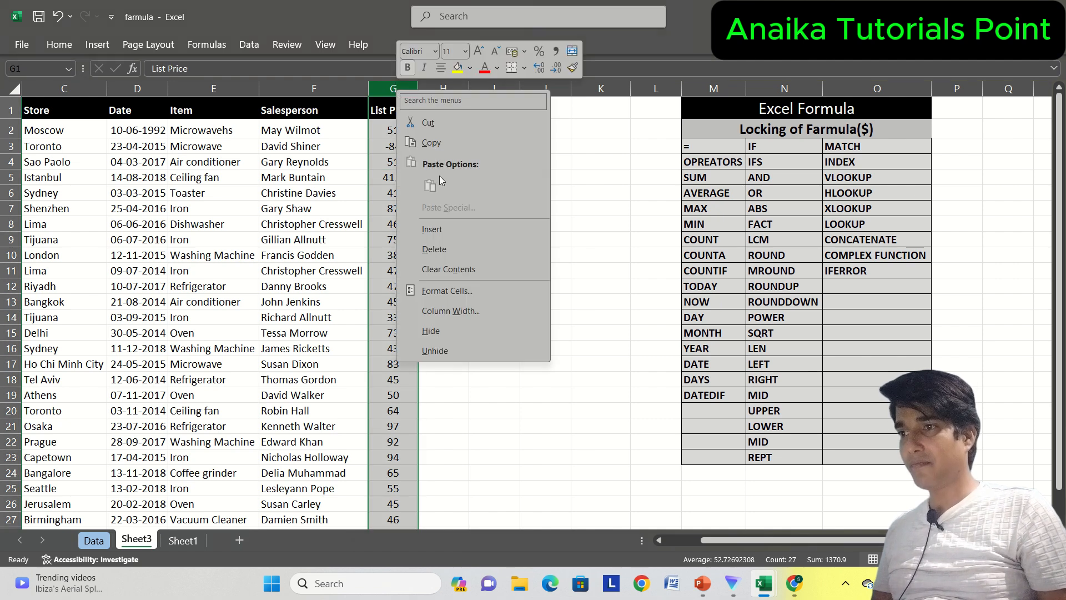
pyautogui.click(444, 231)
# Enter the formula =LEFT(F2,3) in cell G2 to extract the first three characters of the salesperson's name
pyautogui.click(409, 134)
pyautogui.press('Left')
pyautogui.press('Left')
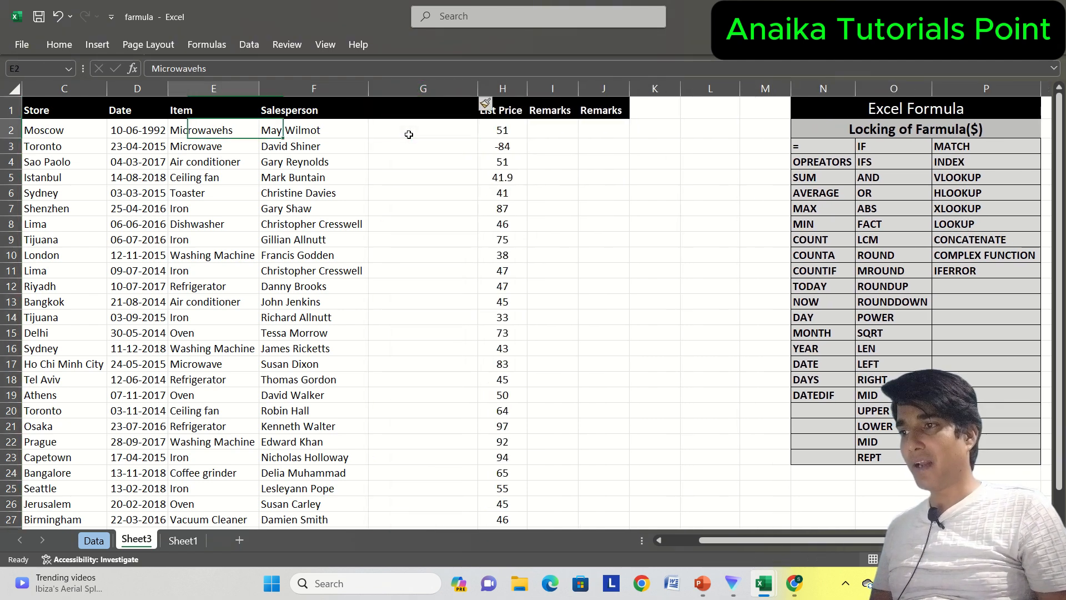
pyautogui.press('Right')
pyautogui.press('Right')
pyautogui.press('Left')
pyautogui.press('Right')
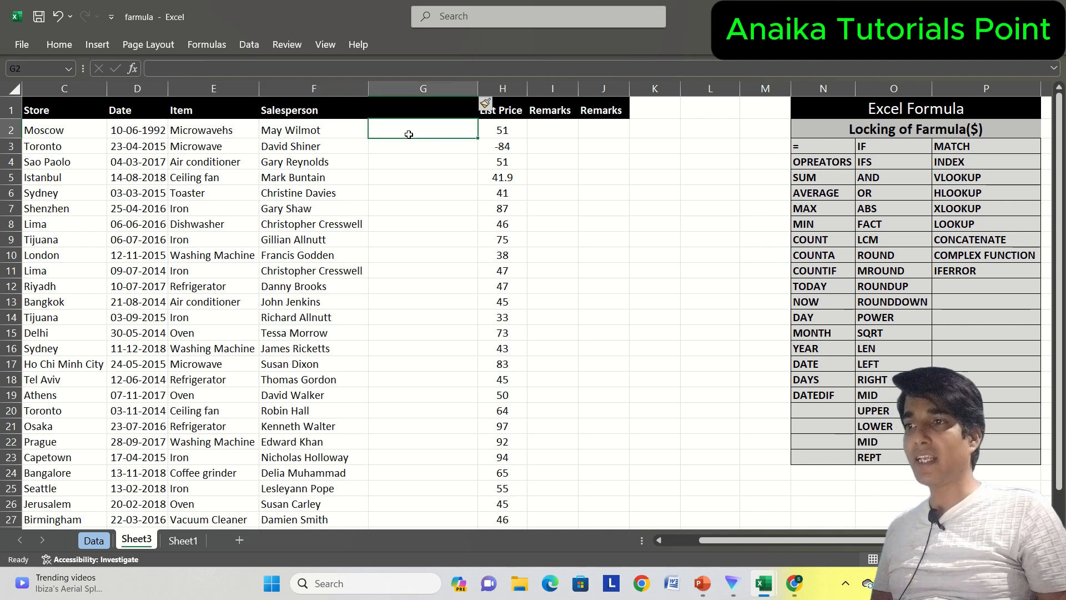
pyautogui.write('=left(')
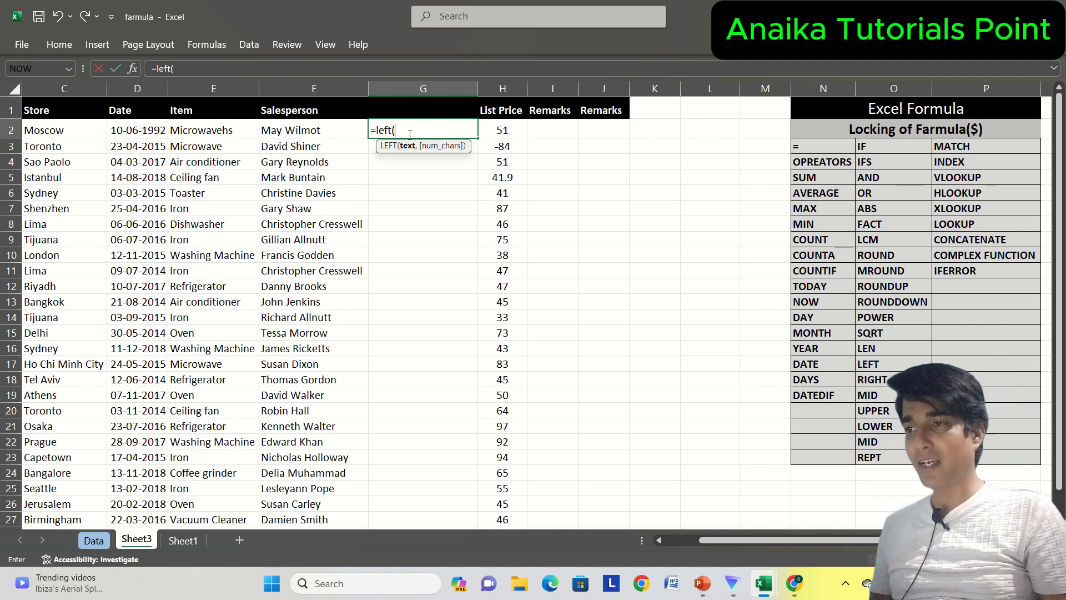
pyautogui.click(320, 128)
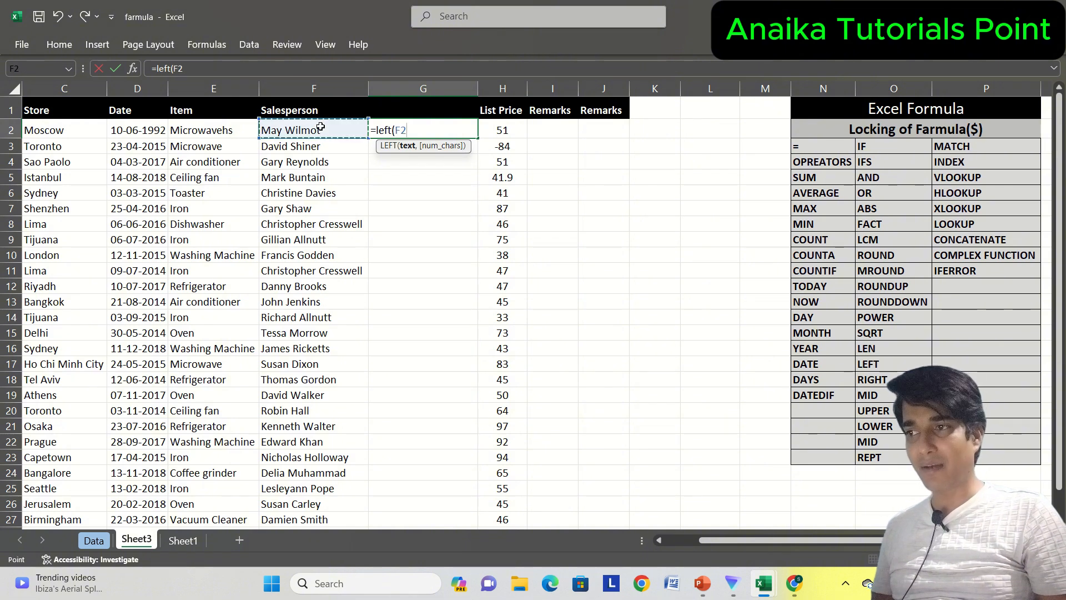
pyautogui.write(',')
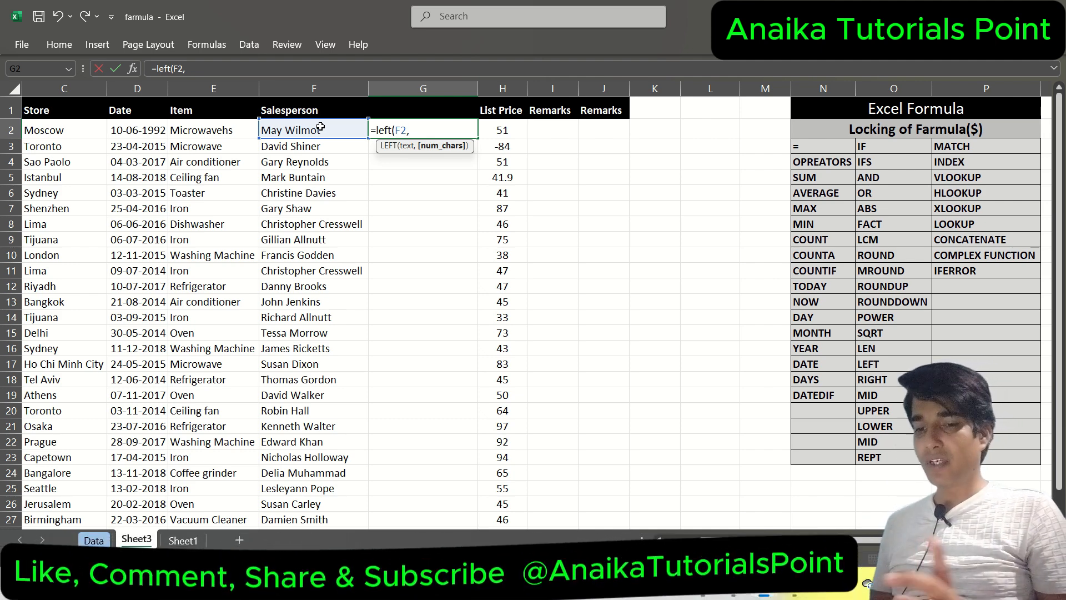
pyautogui.write('3)')
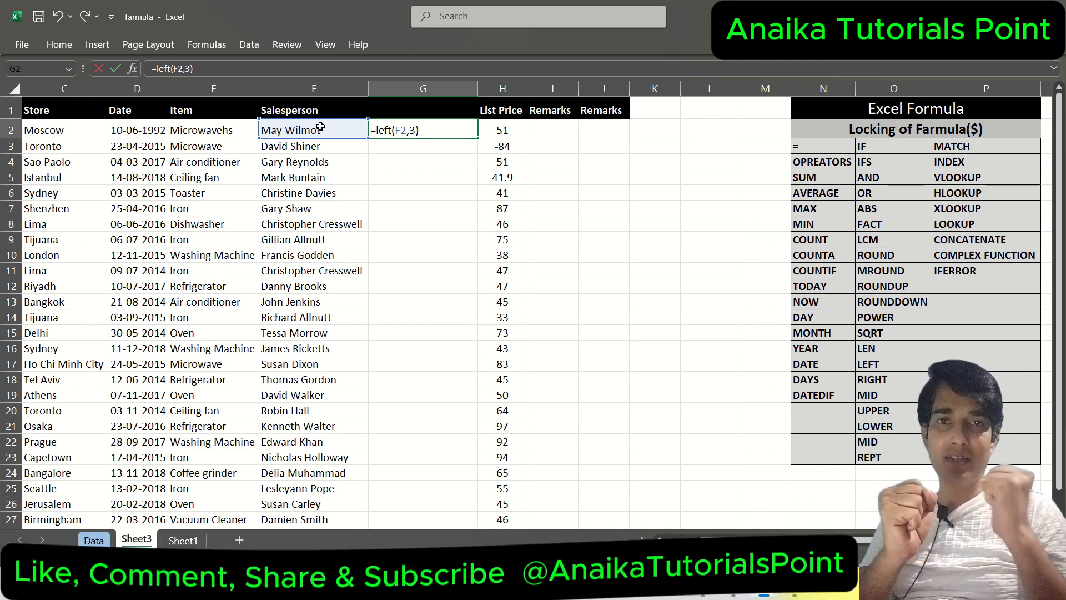
pyautogui.hotkey('ctrl', 'Return')
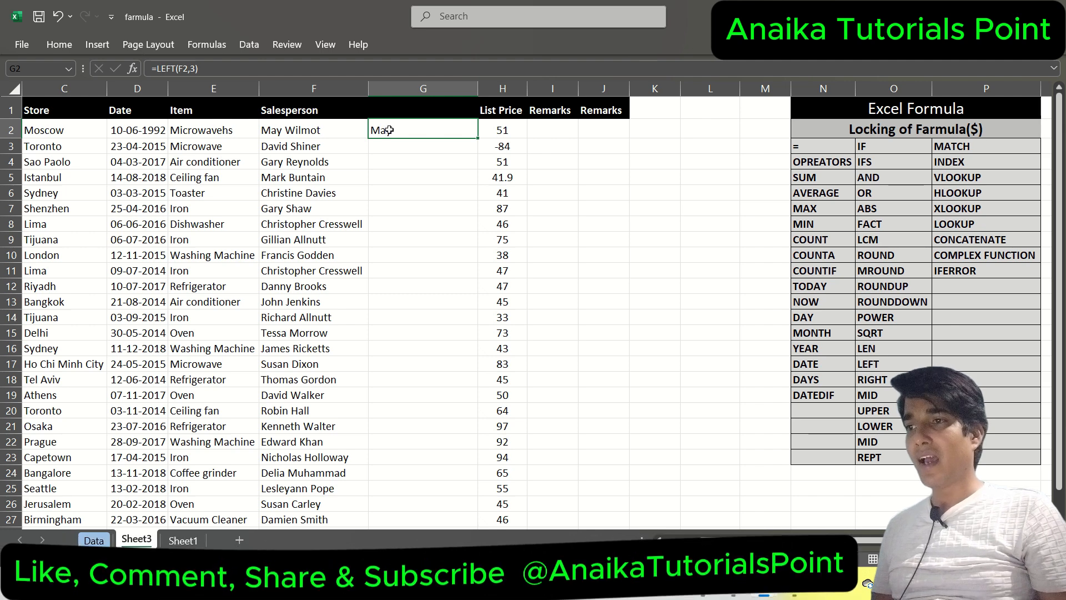
# Change the number of characters in cell G2's LEFT formula first to 4 and finally to 5
pyautogui.doubleClick(418, 130)
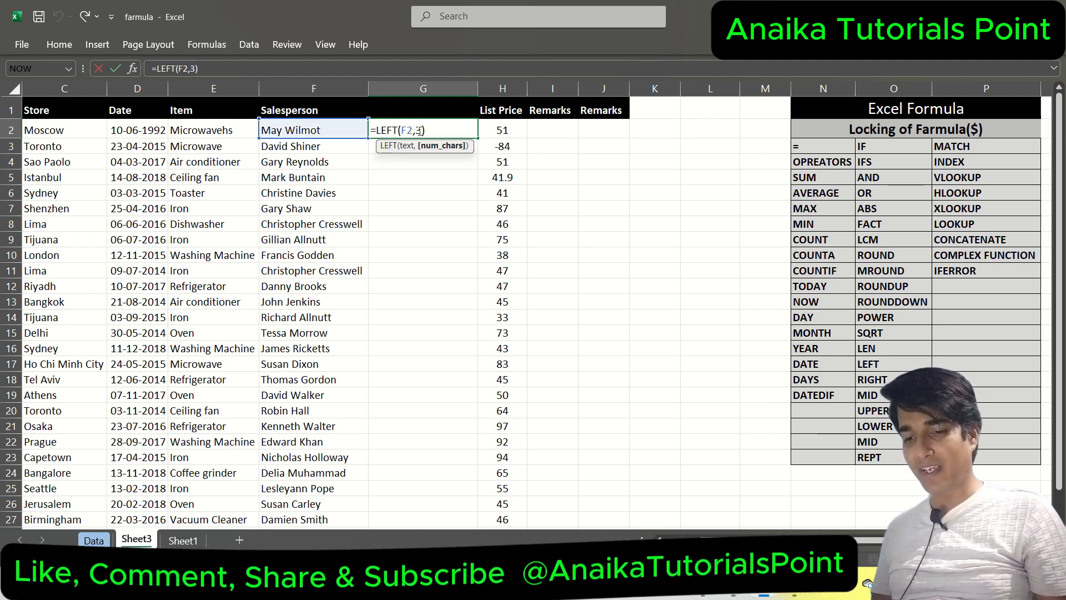
pyautogui.press('Return')
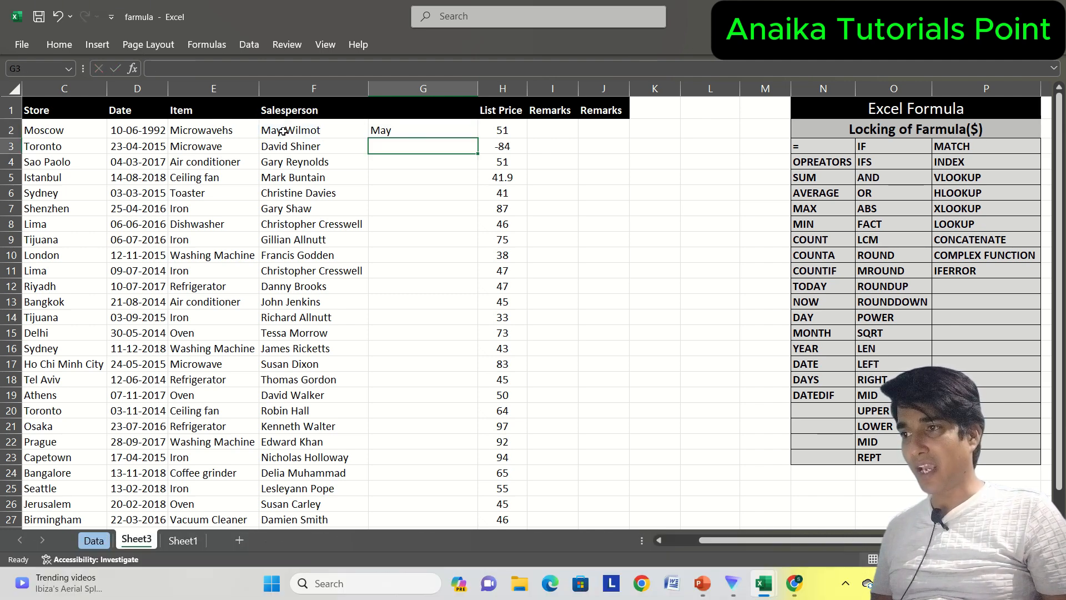
pyautogui.doubleClick(396, 130)
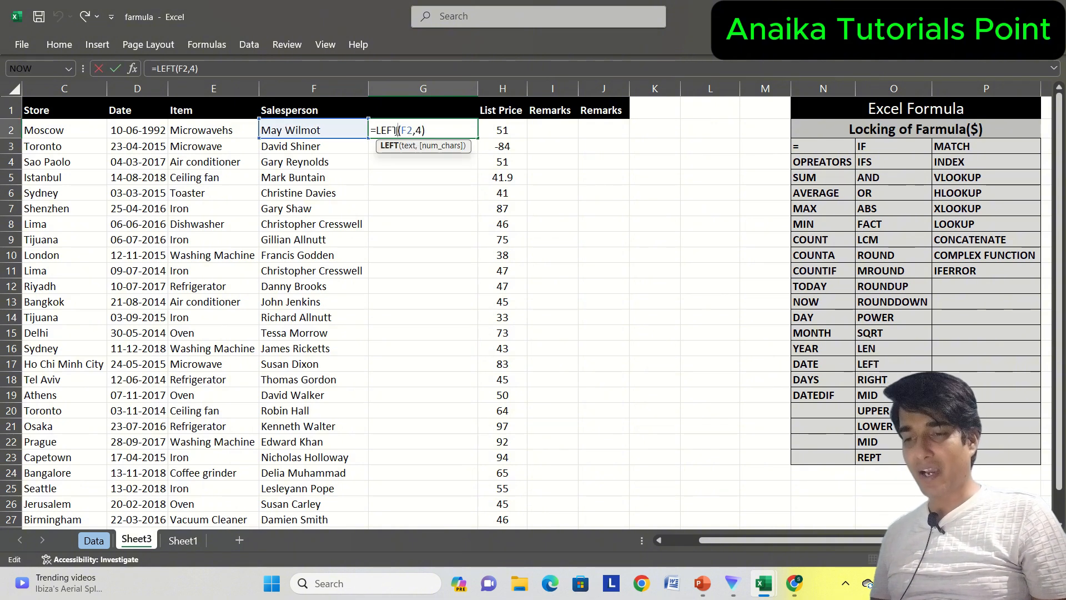
pyautogui.press('Right')
pyautogui.press('Right')
pyautogui.press('Right')
pyautogui.press('Right')
pyautogui.hotkey('shift', 'Right')
pyautogui.write('5')
pyautogui.press('Return')
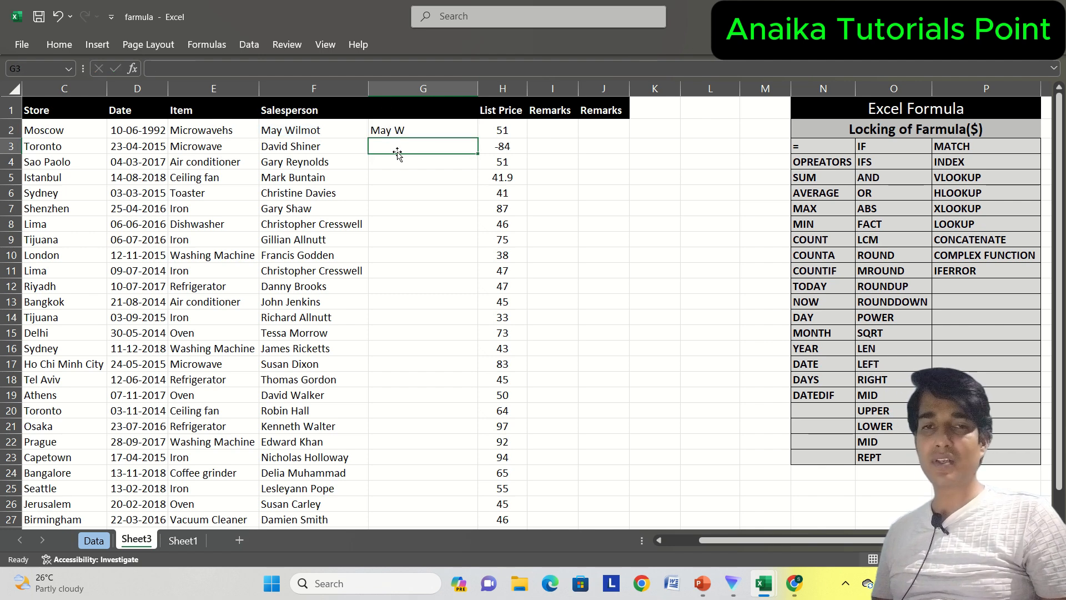
# Enter the formula =RIGHT(F3,4) in cell G3 to extract the last four characters of the salesperson's name
pyautogui.click(292, 150)
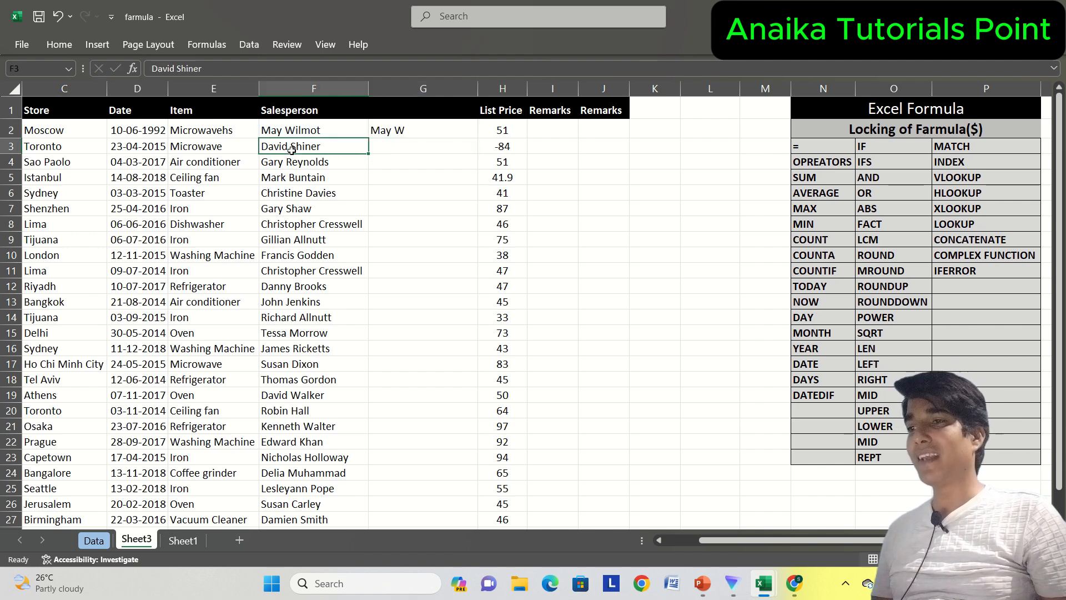
pyautogui.click(402, 145)
pyautogui.write('=r')
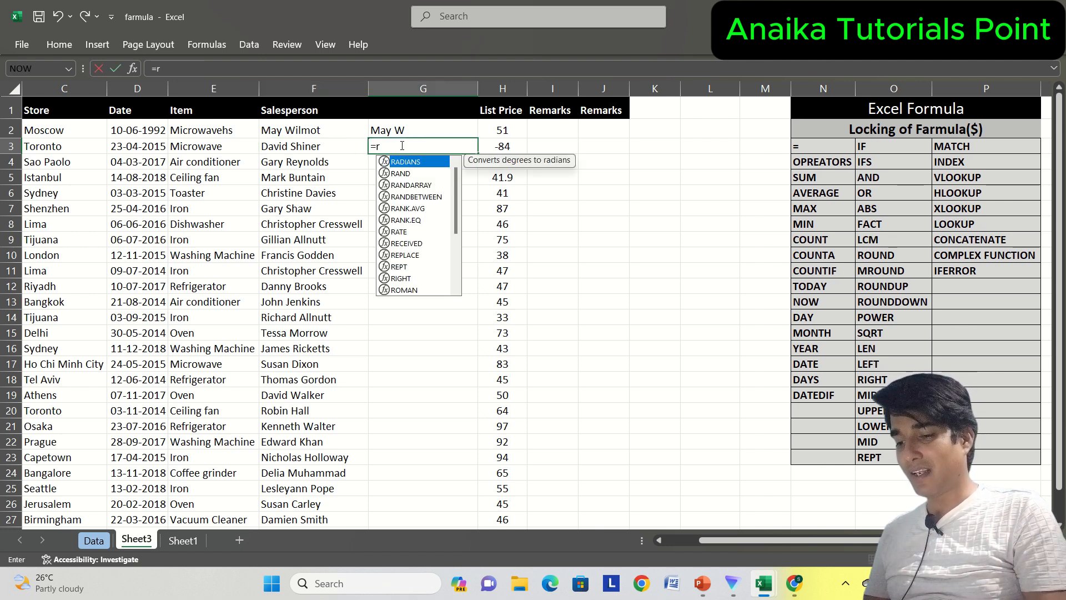
pyautogui.write('ight(')
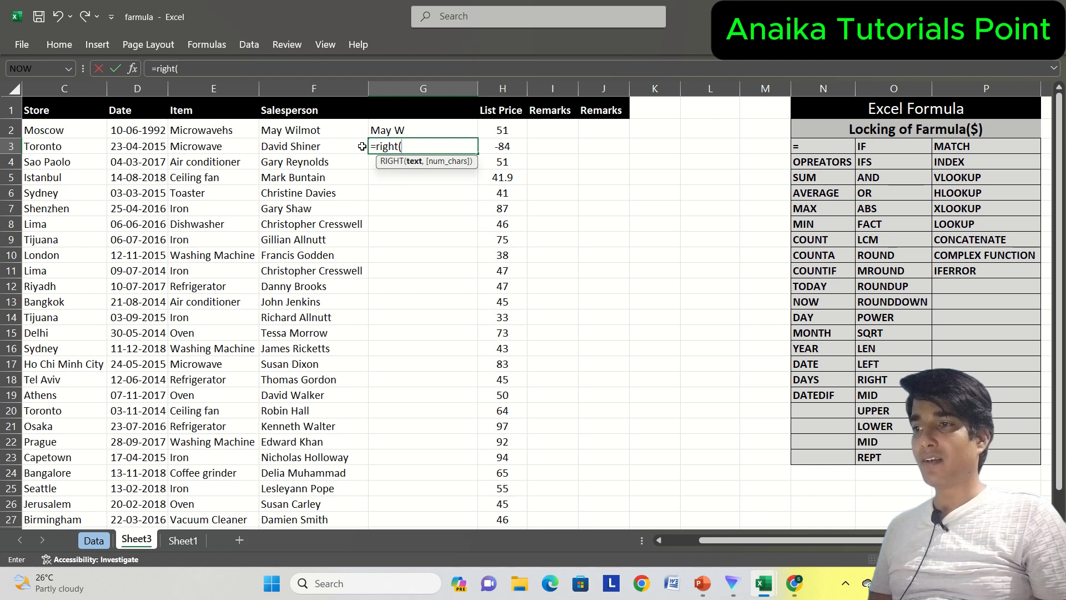
pyautogui.click(341, 146)
pyautogui.write(',')
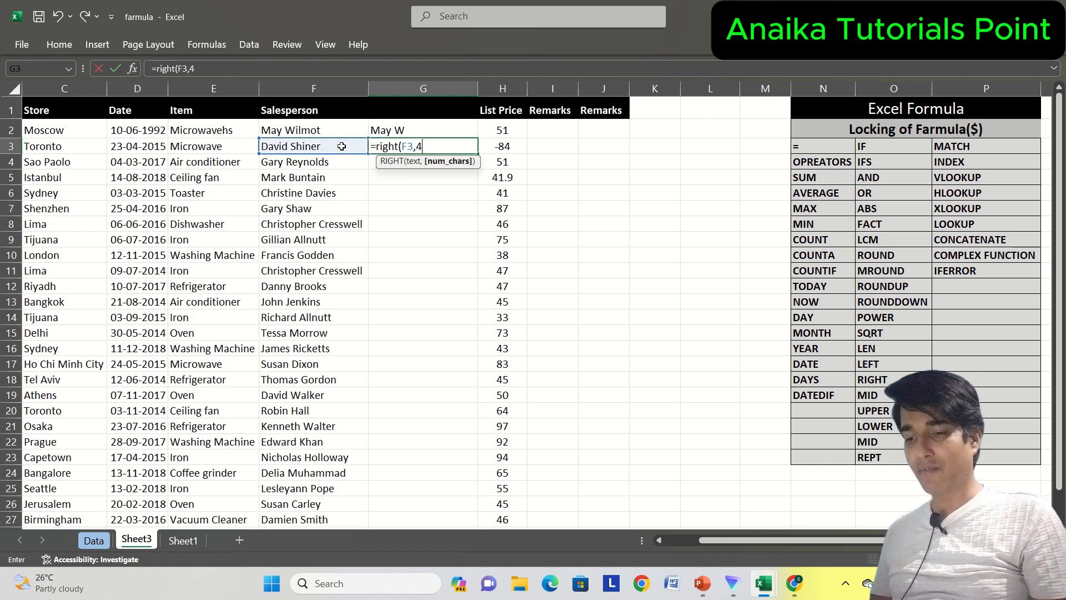
pyautogui.write('4)')
pyautogui.press('Return')
pyautogui.press('Up')
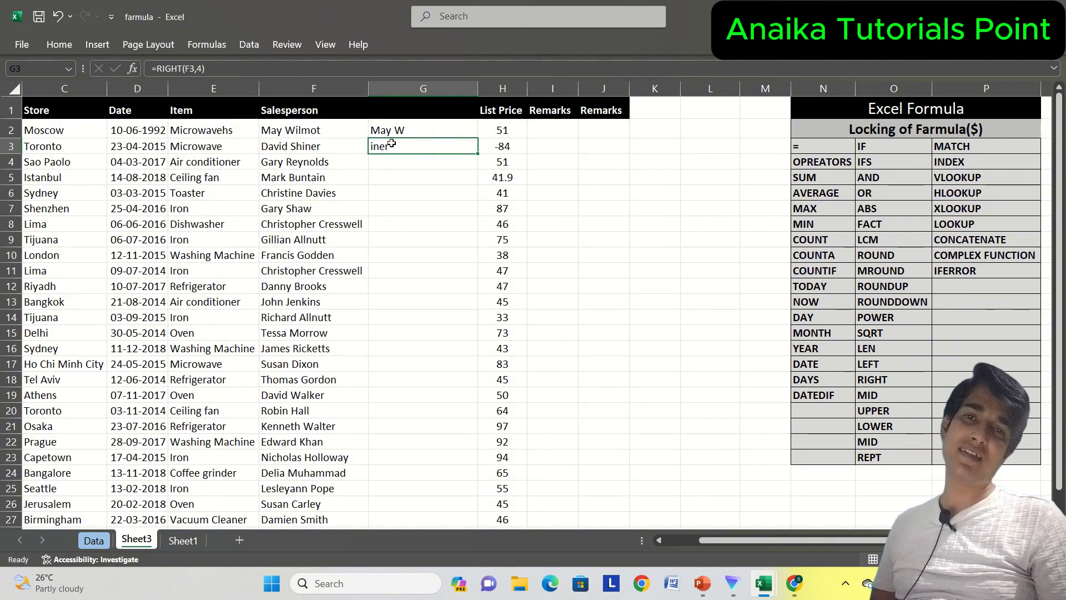
# Enter the formula =MID(F4,6,4) in cell G4 to extract four characters of the salesperson's name from the sixth character
pyautogui.click(400, 163)
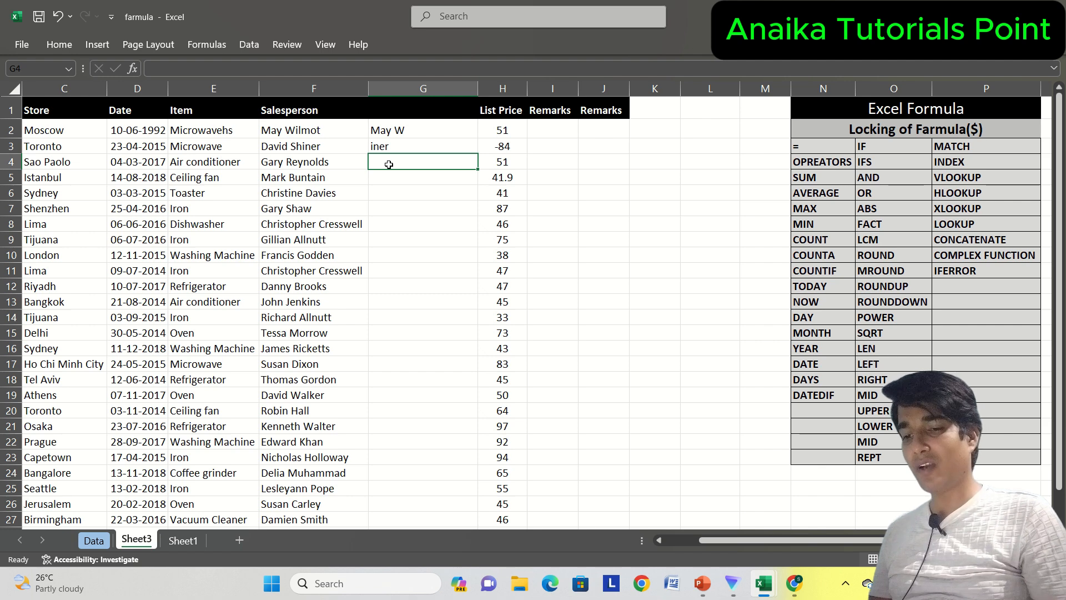
pyautogui.write('=mid(')
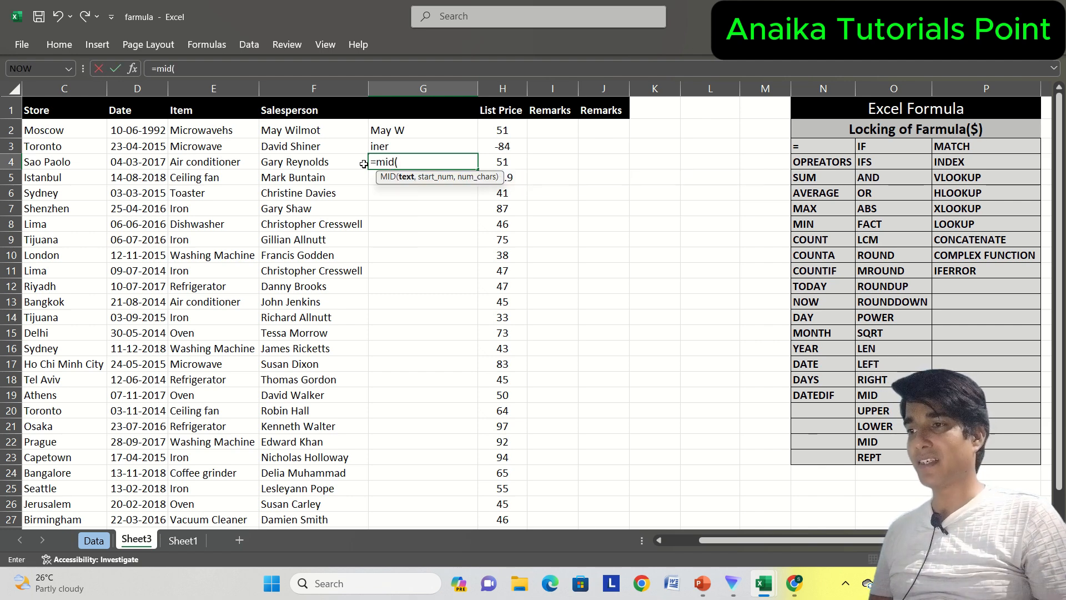
pyautogui.click(331, 159)
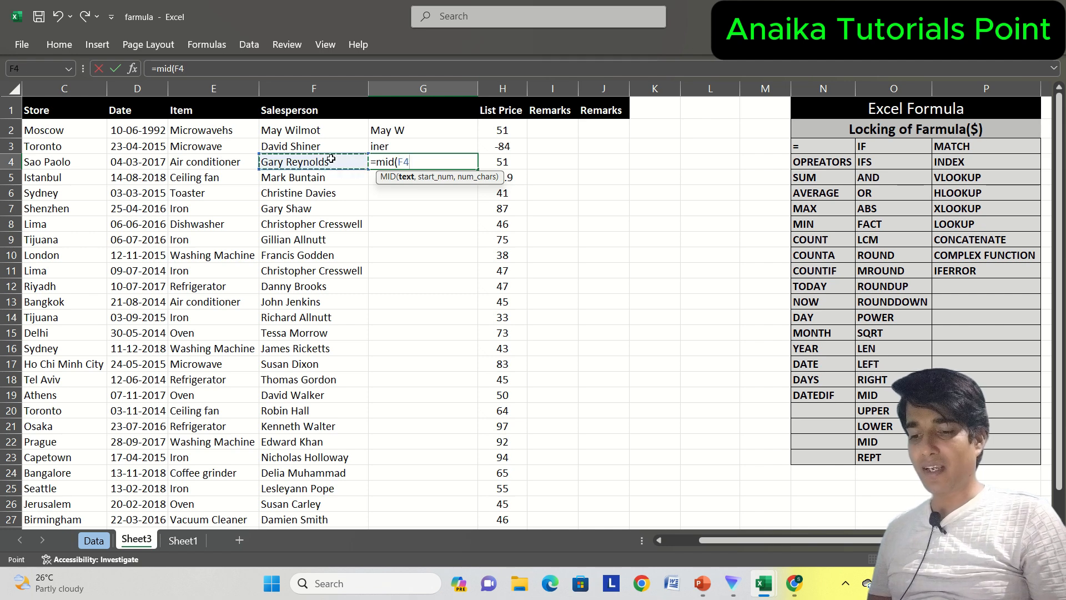
pyautogui.write(',')
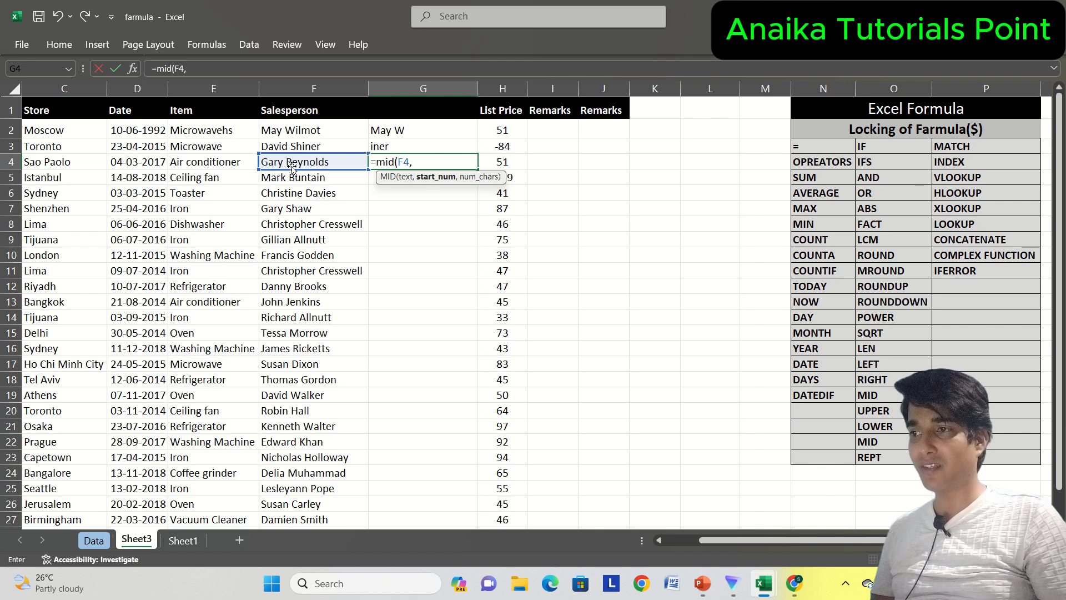
pyautogui.write(',4')
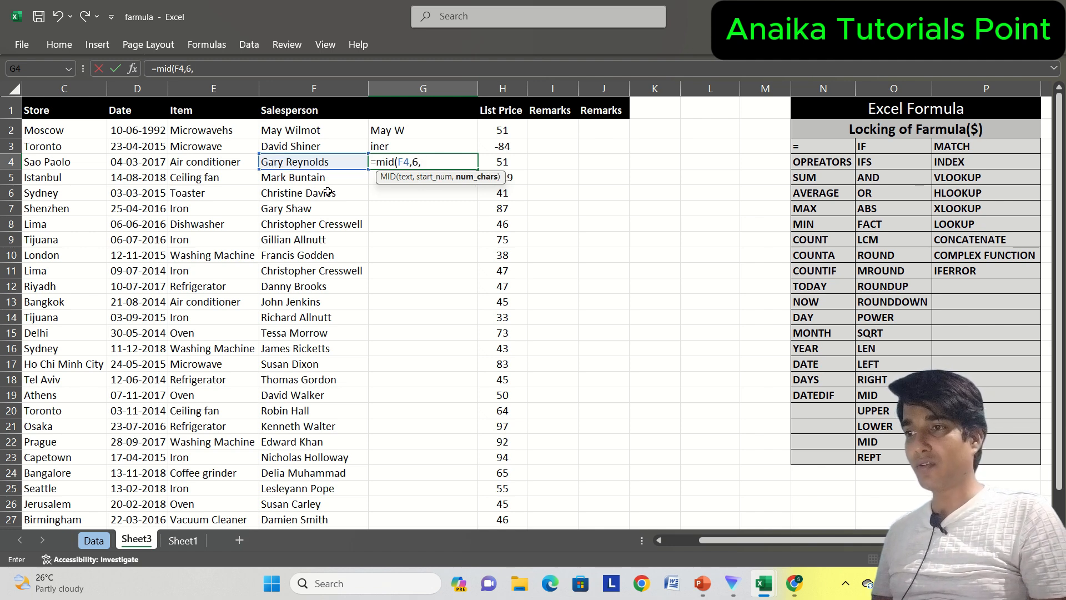
pyautogui.write(')')
pyautogui.press('Return')
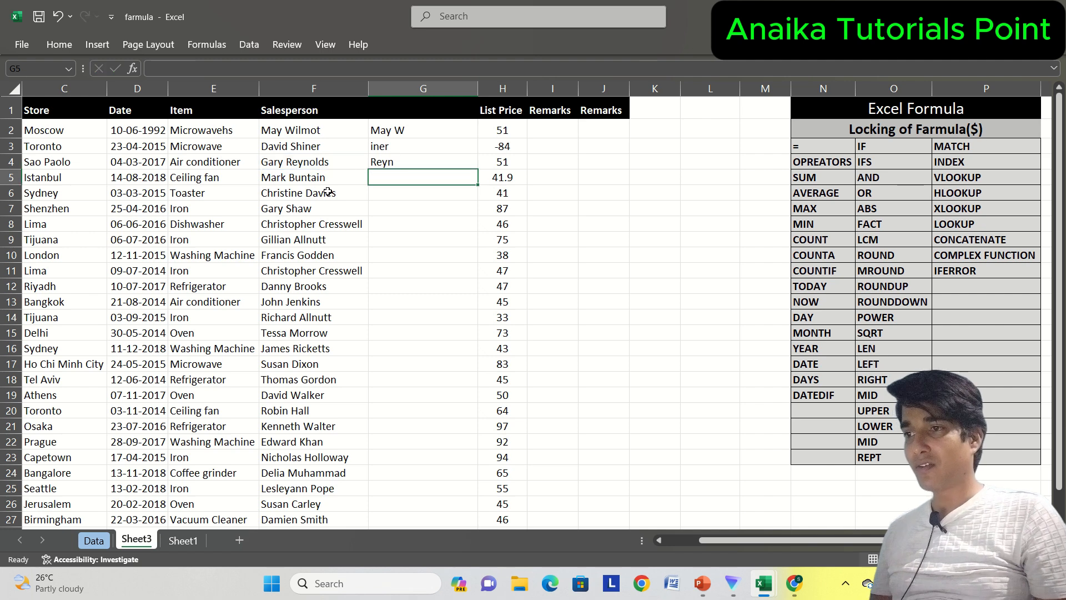
pyautogui.press('Up')
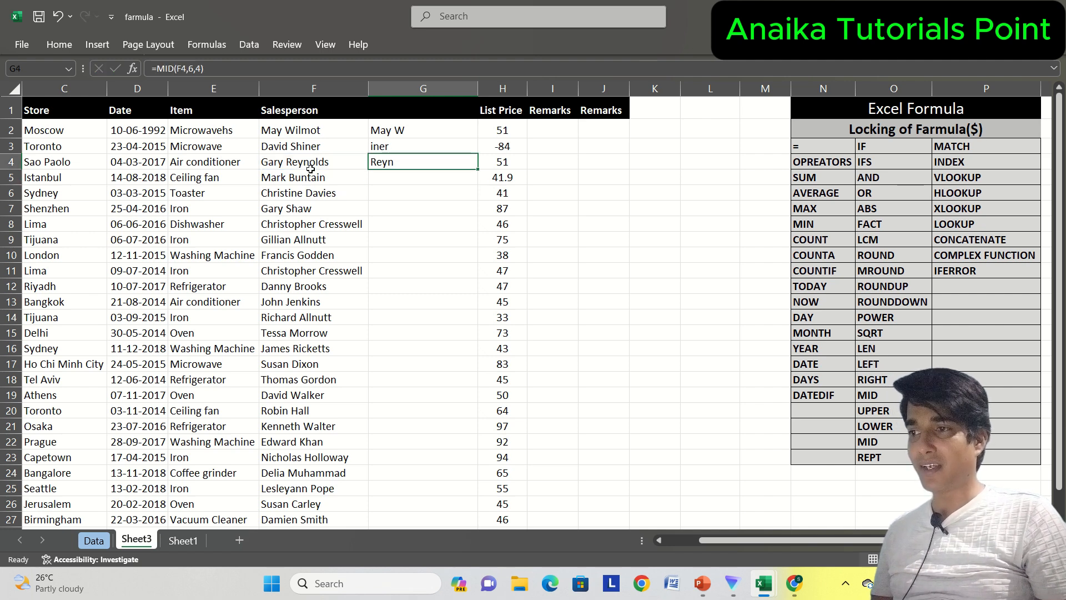
# Rewrite the formula in cell G4 as =MID(F4,6,3) to extract three characters starting at the sixth
pyautogui.doubleClick(423, 161)
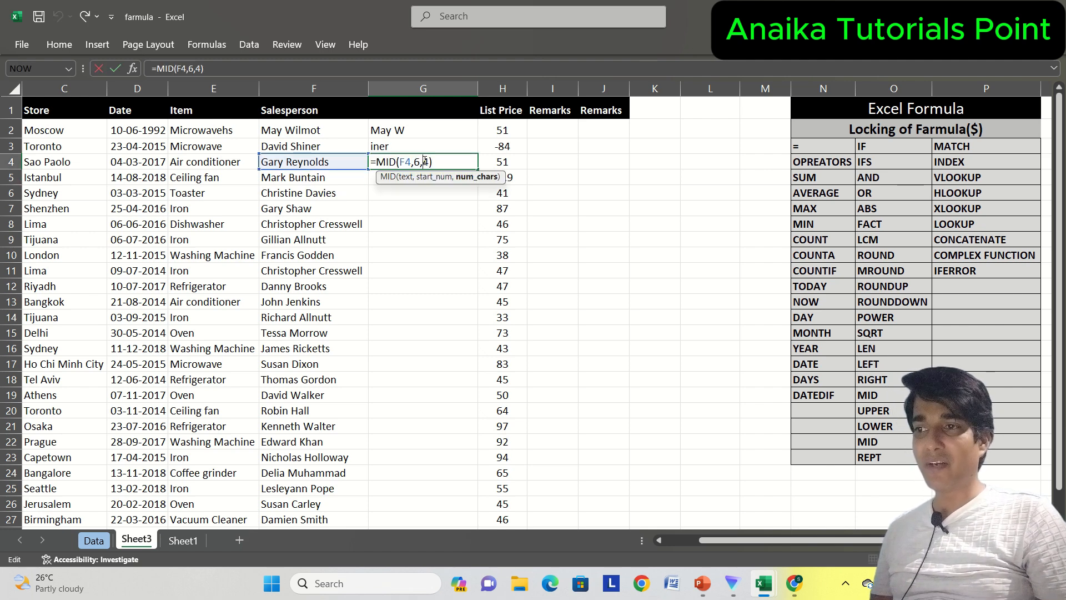
pyautogui.press('BackSpace')
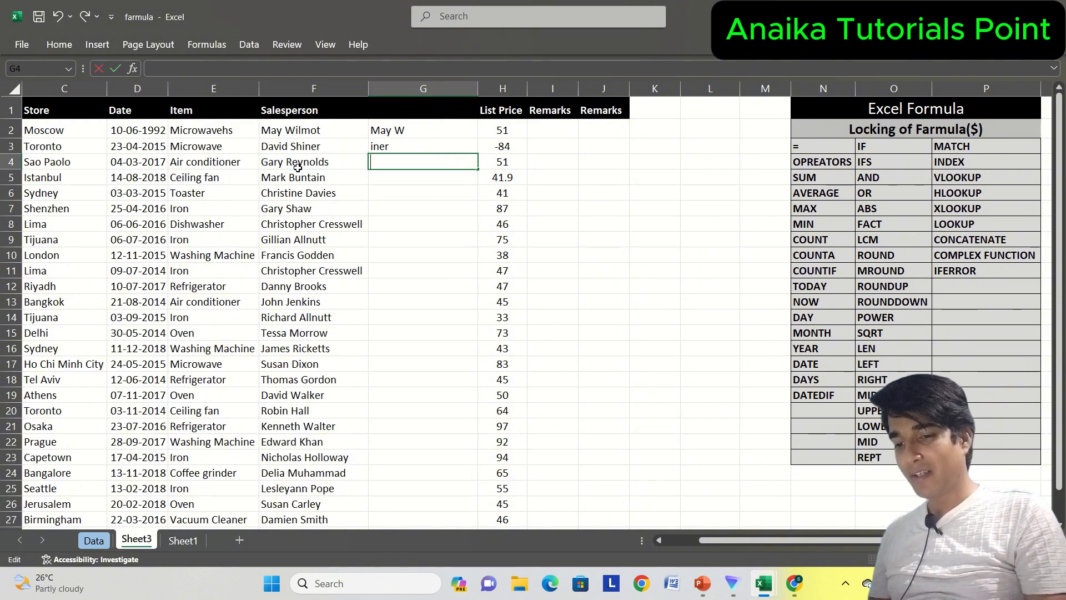
pyautogui.write('=mid(')
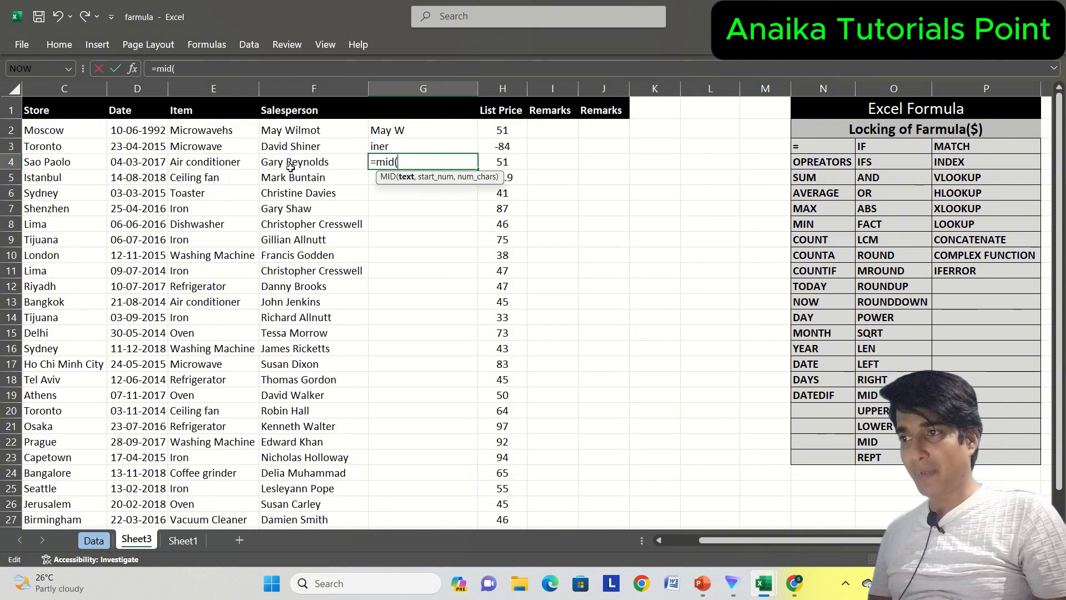
pyautogui.click(280, 166)
pyautogui.write(',')
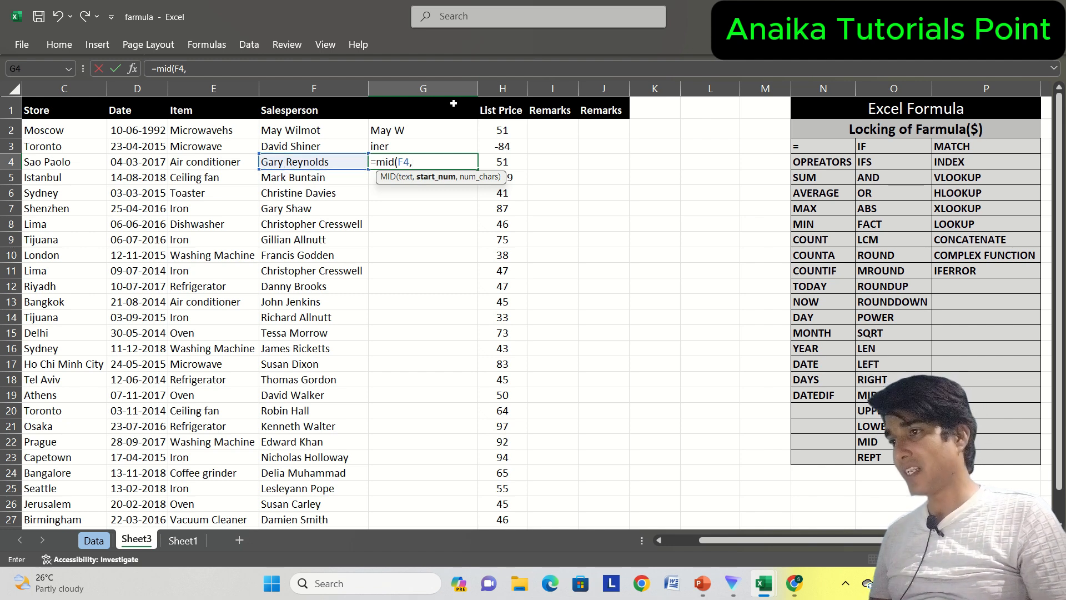
pyautogui.write('5,')
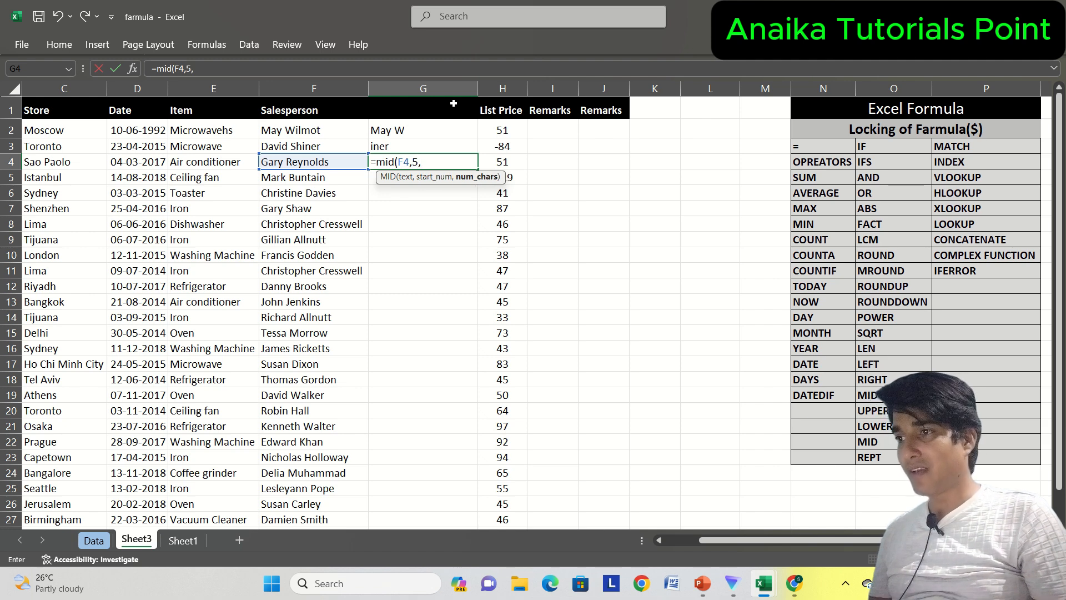
pyautogui.press('BackSpace')
pyautogui.press('BackSpace')
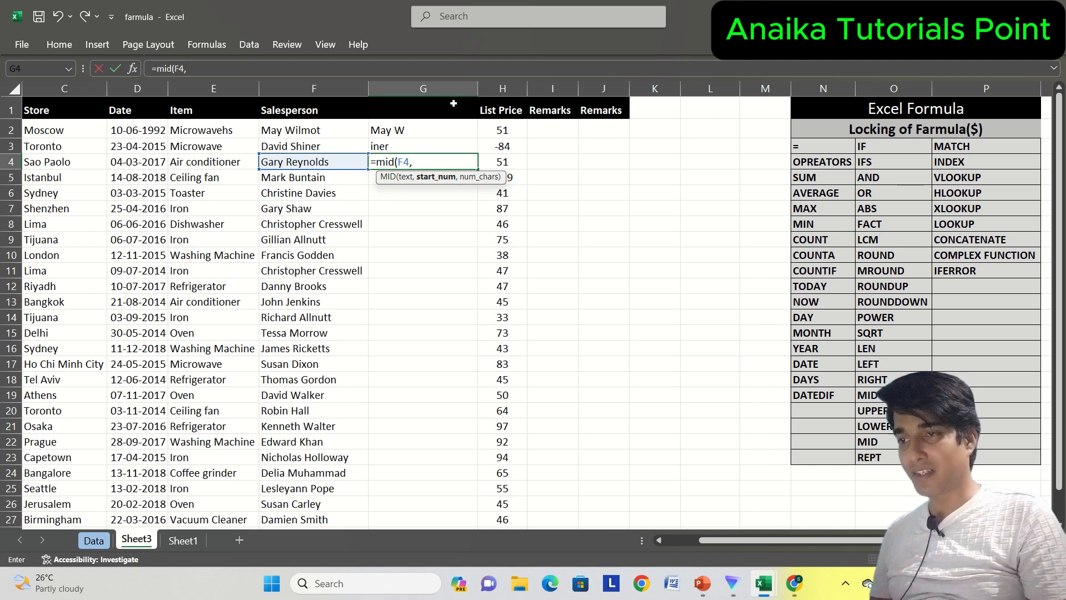
pyautogui.write('6')
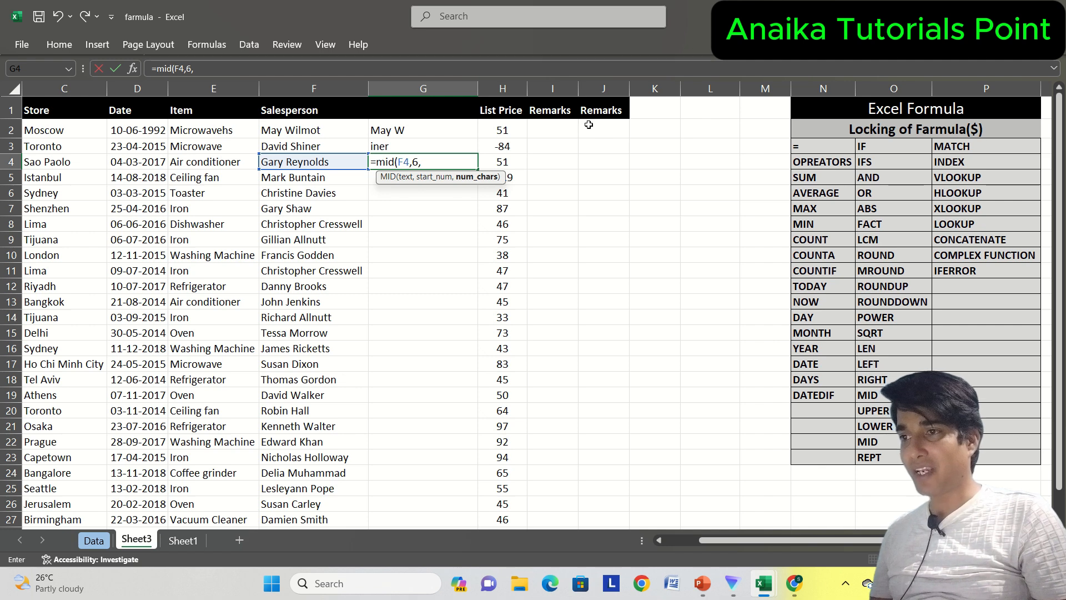
pyautogui.write(',')
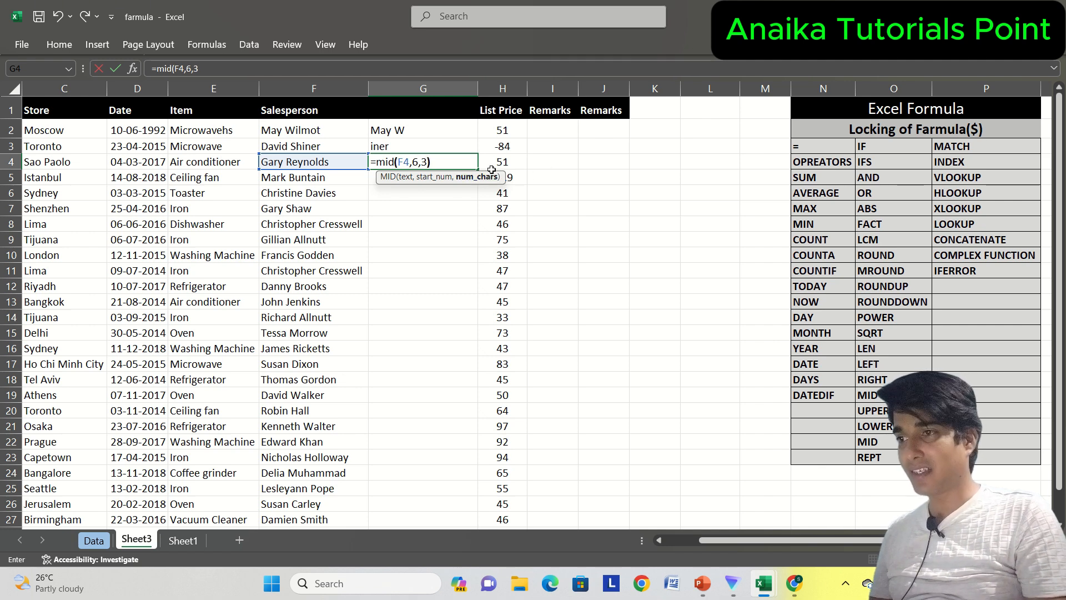
pyautogui.press('Return')
pyautogui.click(425, 160)
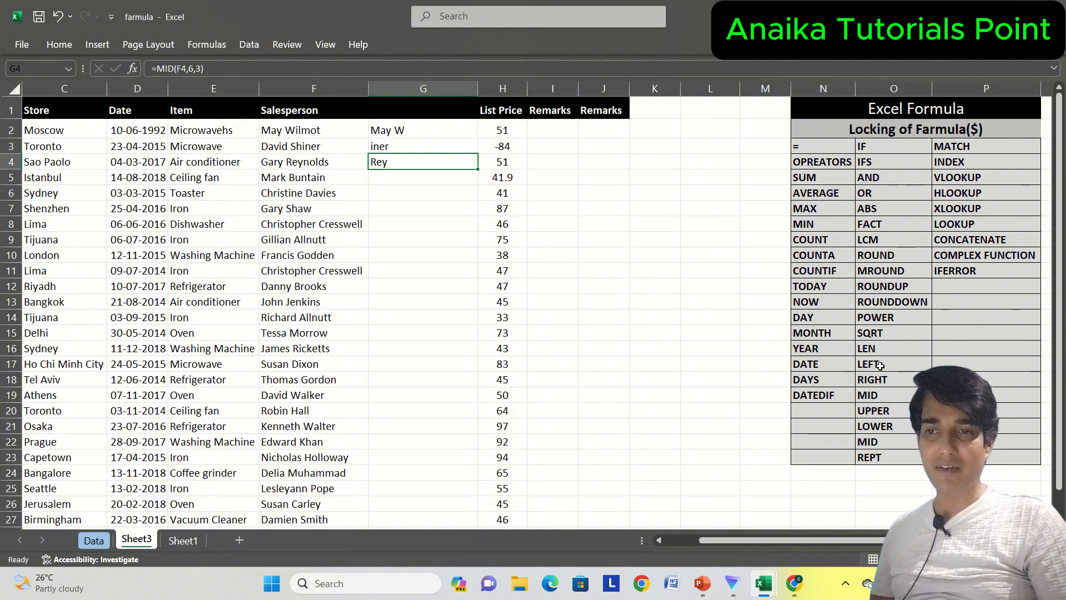
# Clear the LEFT, RIGHT and MID formulas from cells G2:G4
pyautogui.moveTo(880, 366); pyautogui.dragTo(881, 397)
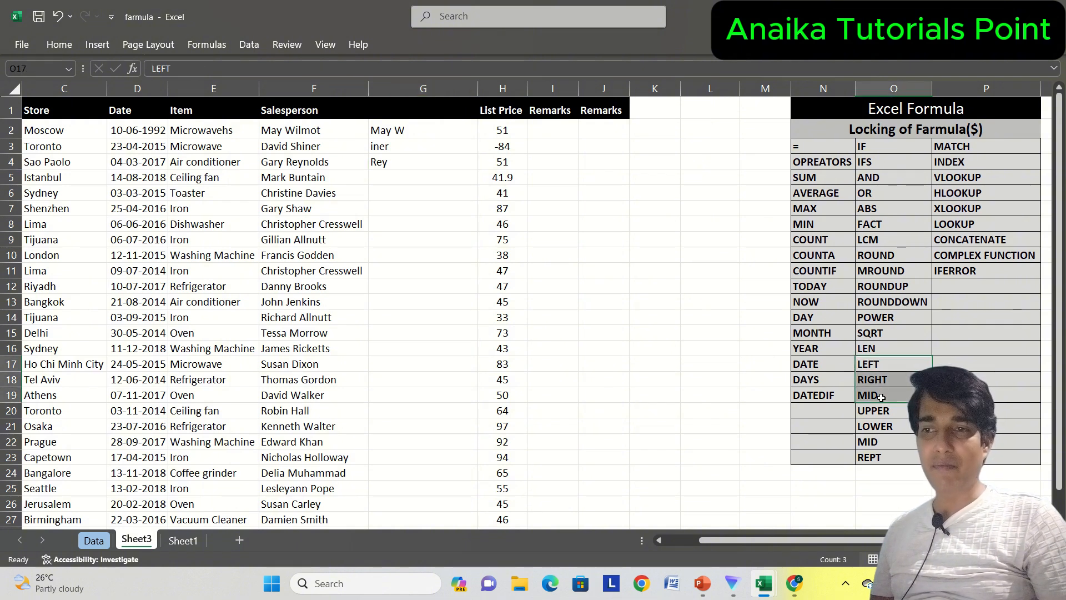
pyautogui.click(381, 187)
pyautogui.click(273, 176)
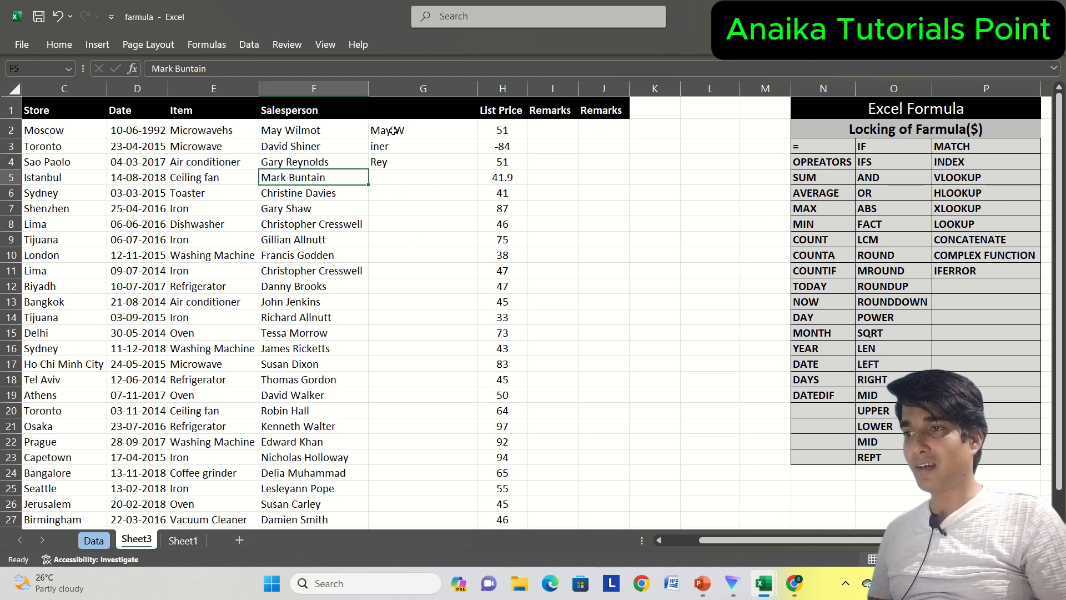
pyautogui.moveTo(393, 131); pyautogui.dragTo(398, 162)
pyautogui.press('Delete')
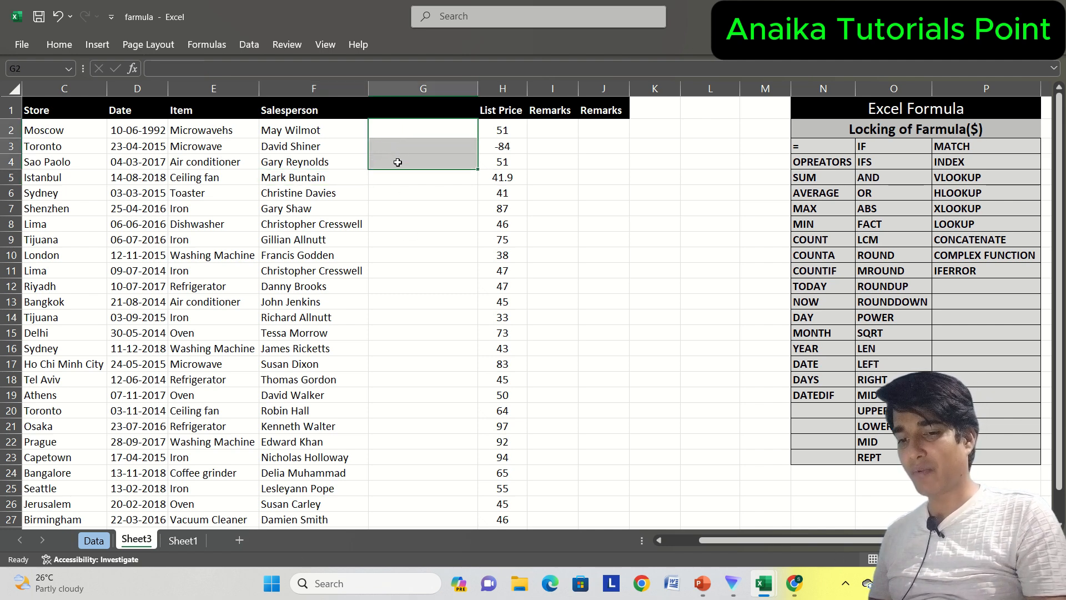
# Enter the formula =UPPER(F2) in cell G2 and fill it down column G to row 27
pyautogui.click(378, 127)
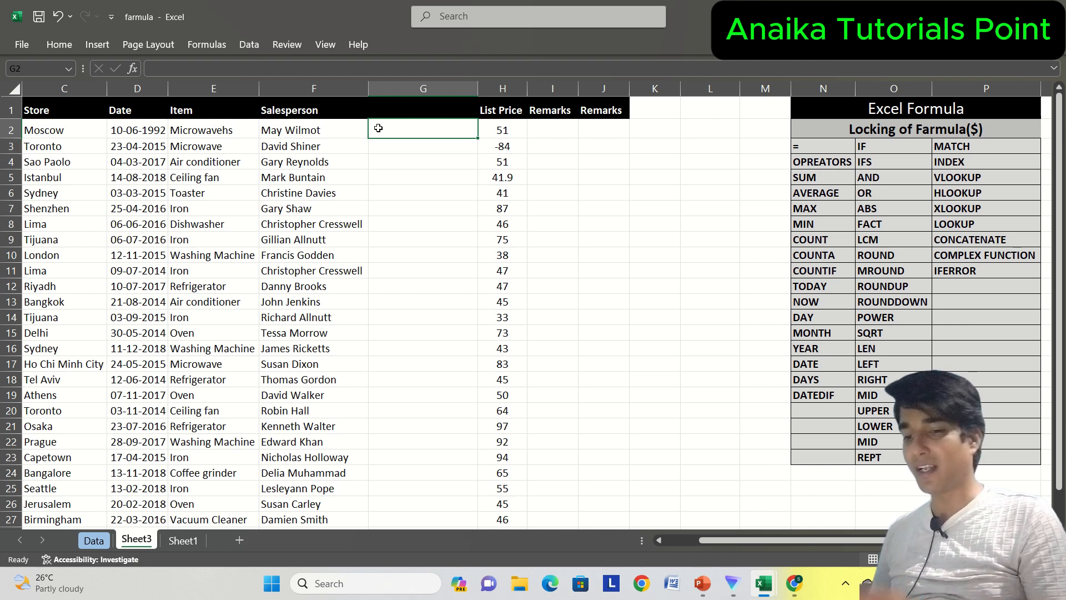
pyautogui.write('=upper')
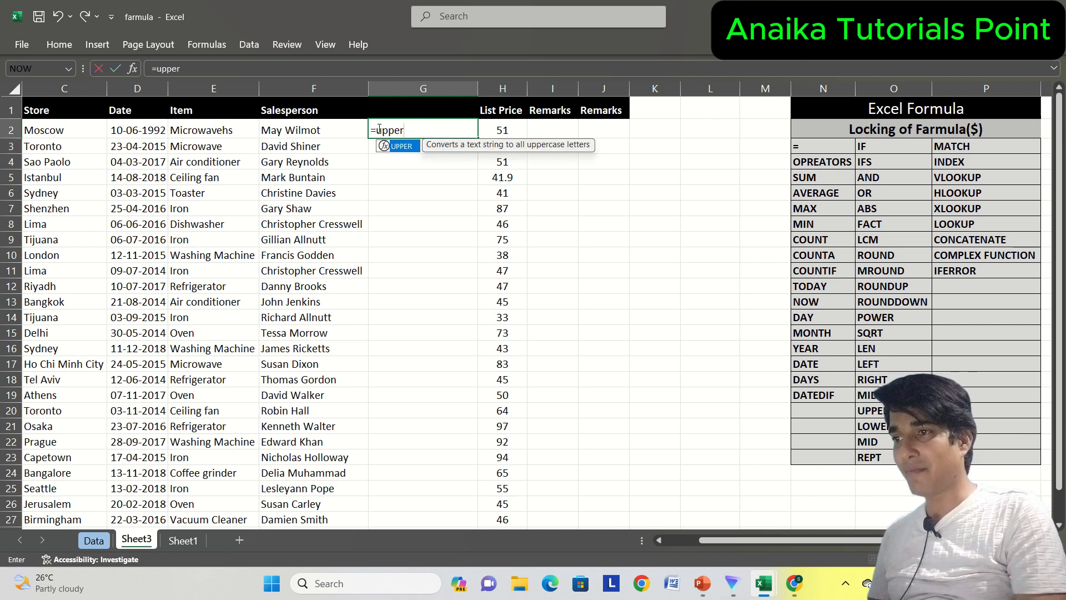
pyautogui.write('(')
pyautogui.press('Left')
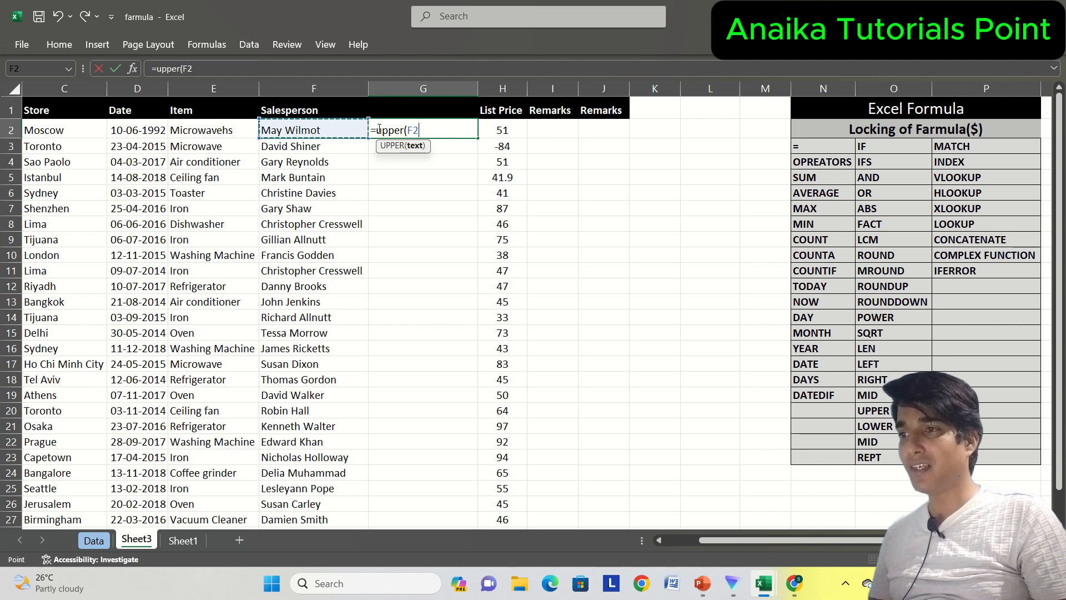
pyautogui.write(')')
pyautogui.press('Return')
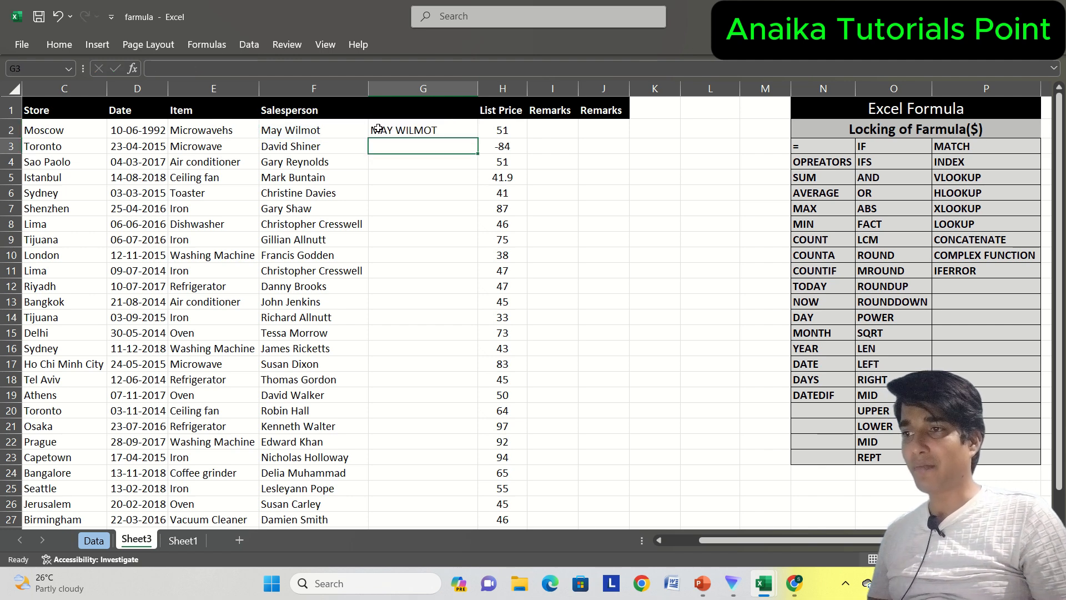
pyautogui.click(396, 130)
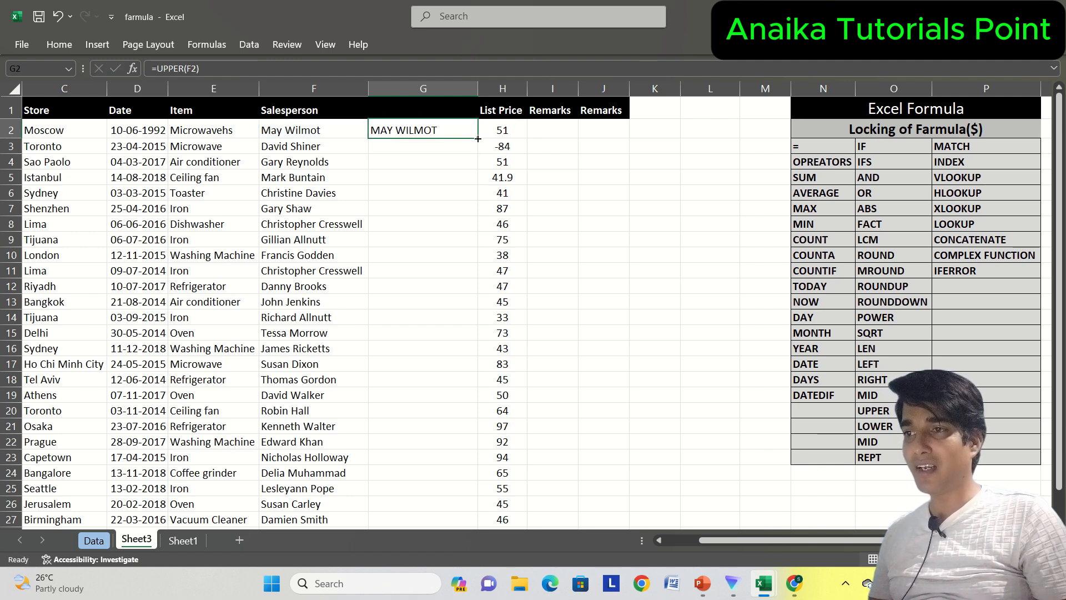
pyautogui.doubleClick(478, 138)
# Copy the uppercase names in G2:G27 and paste them as values over the Salesperson column starting at F2
pyautogui.hotkey('ctrl', 'c')
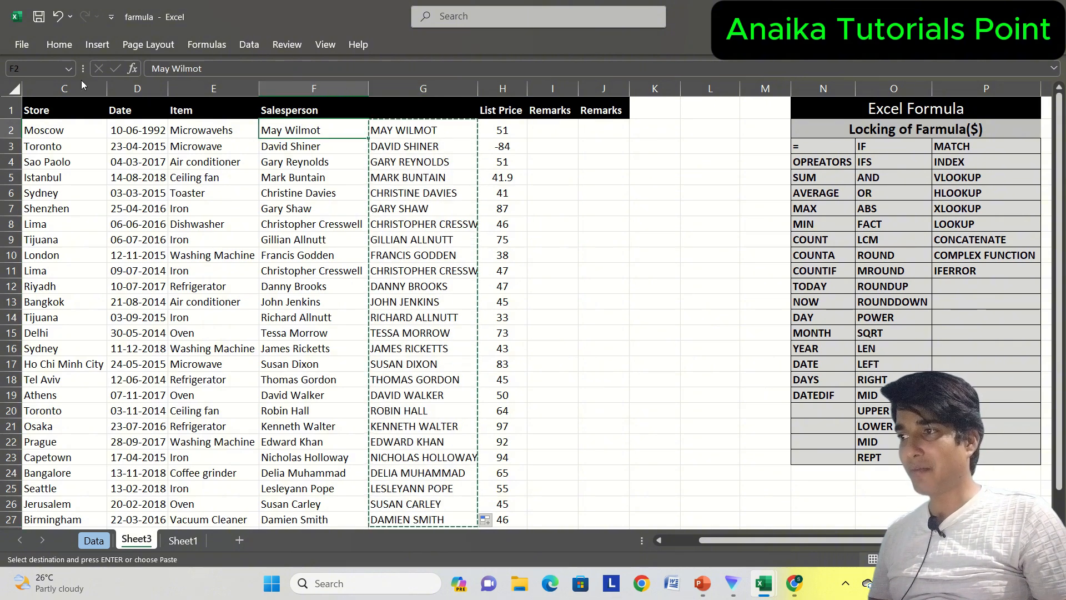
pyautogui.click(29, 48)
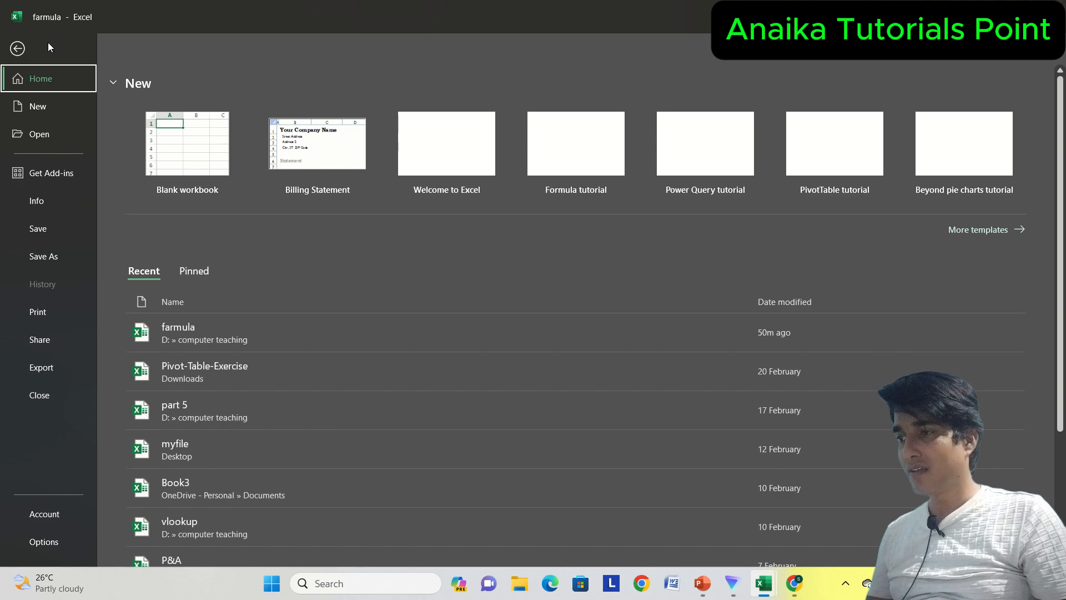
pyautogui.press('Escape')
pyautogui.click(66, 46)
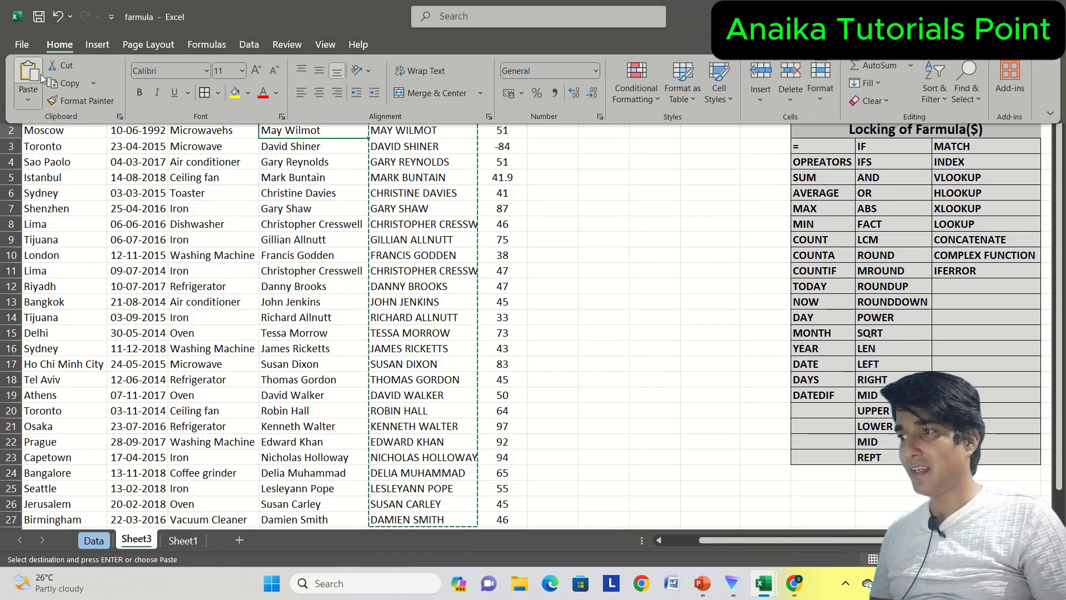
pyautogui.click(27, 101)
pyautogui.click(25, 210)
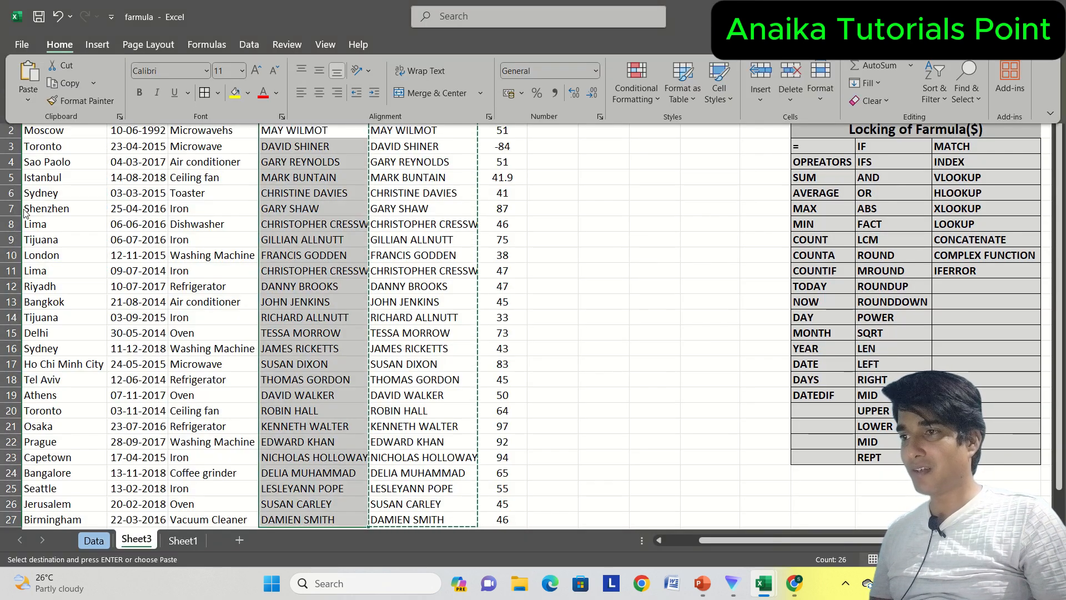
# Undo the paste of uppercase names in the Salesperson column and redo it
pyautogui.click(393, 213)
pyautogui.hotkey('ctrl', 'z')
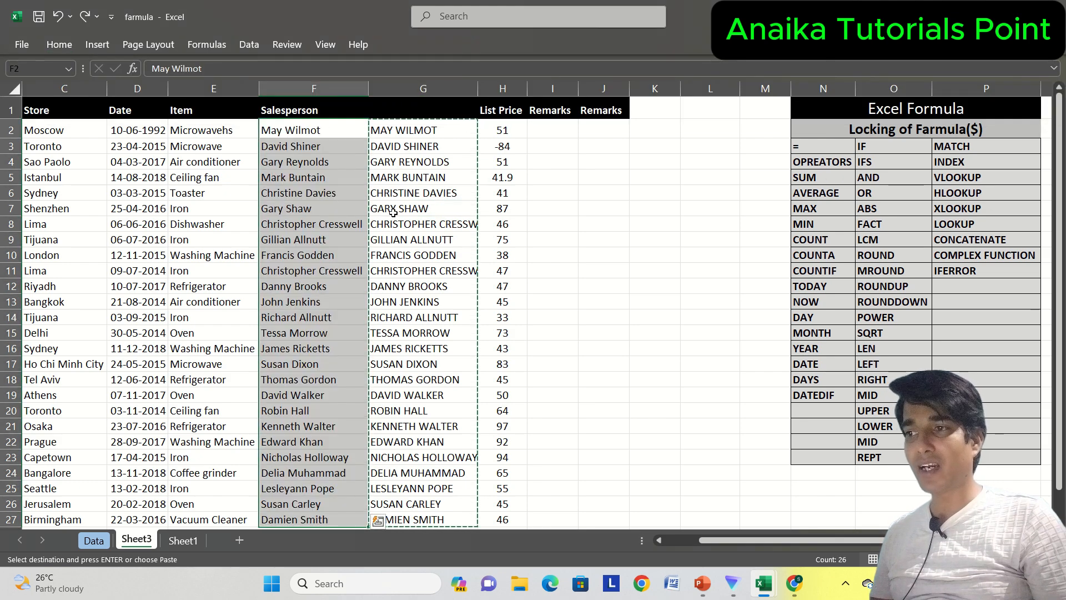
pyautogui.hotkey('ctrl', 'y')
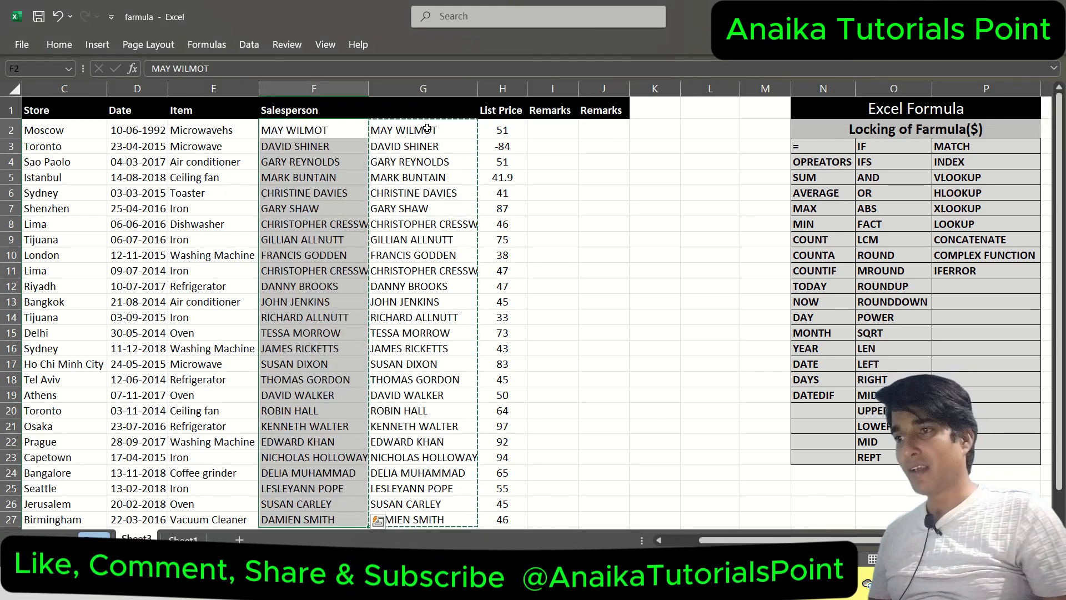
# Replace the formula in cell G2 with =LOWER(F2) and fill it down column G to row 27
pyautogui.click(427, 129)
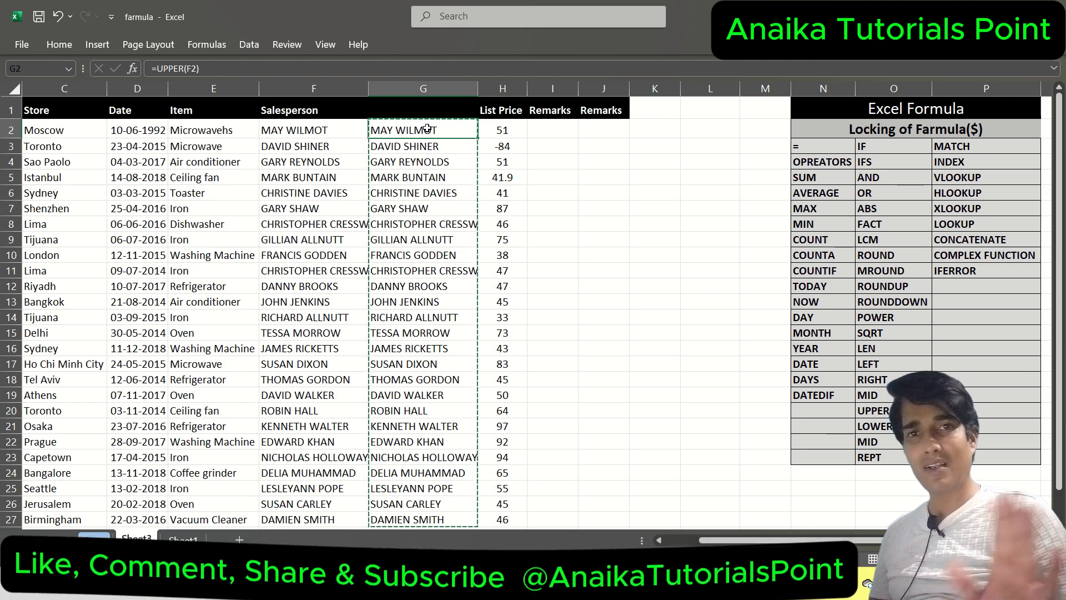
pyautogui.write('=')
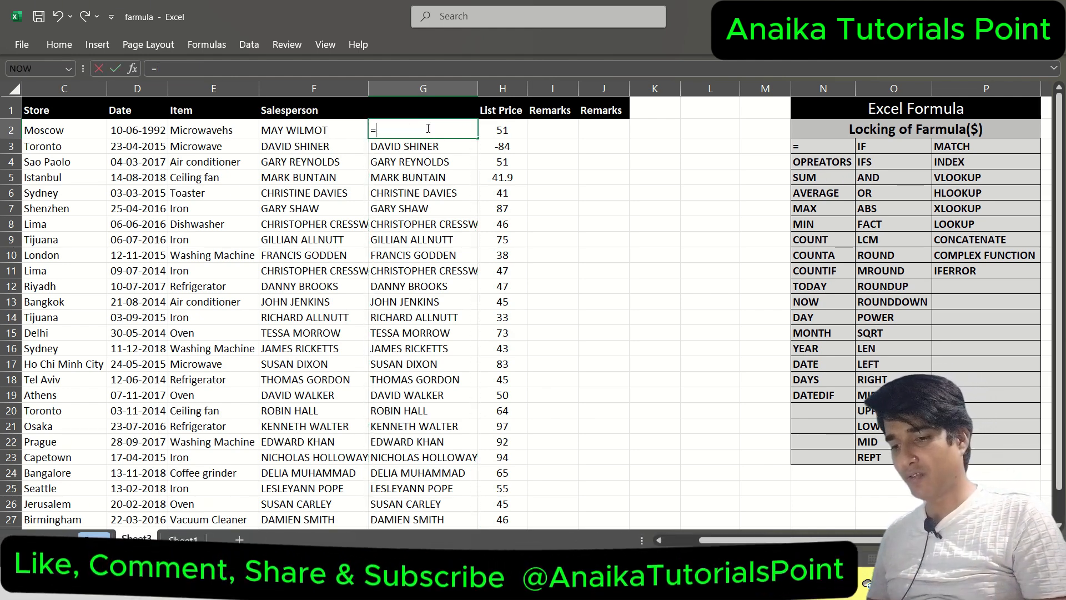
pyautogui.write('lower(')
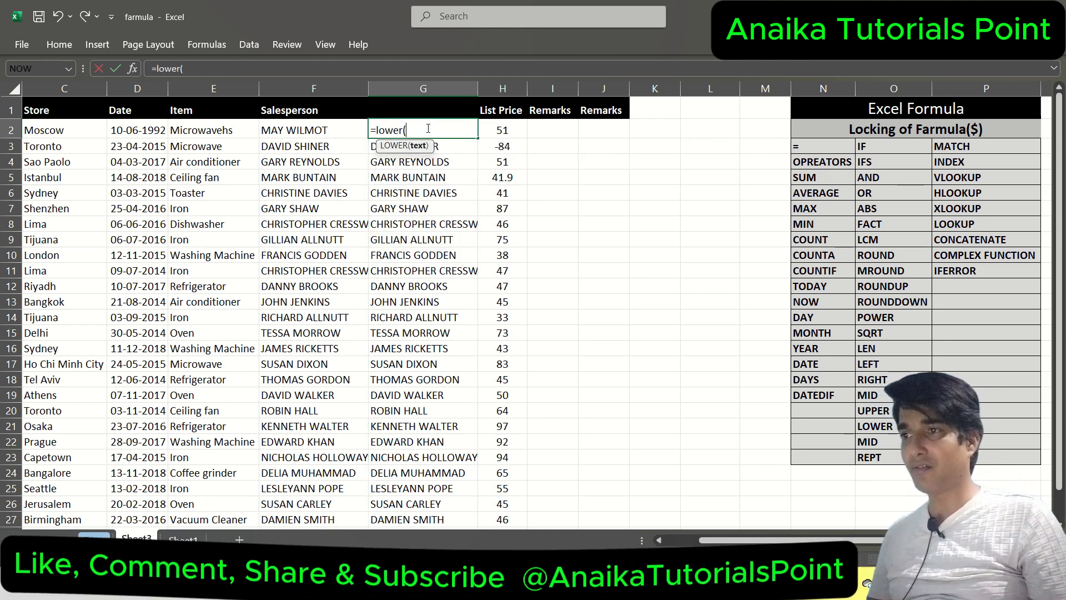
pyautogui.press('Left')
pyautogui.press('Return')
pyautogui.click(427, 128)
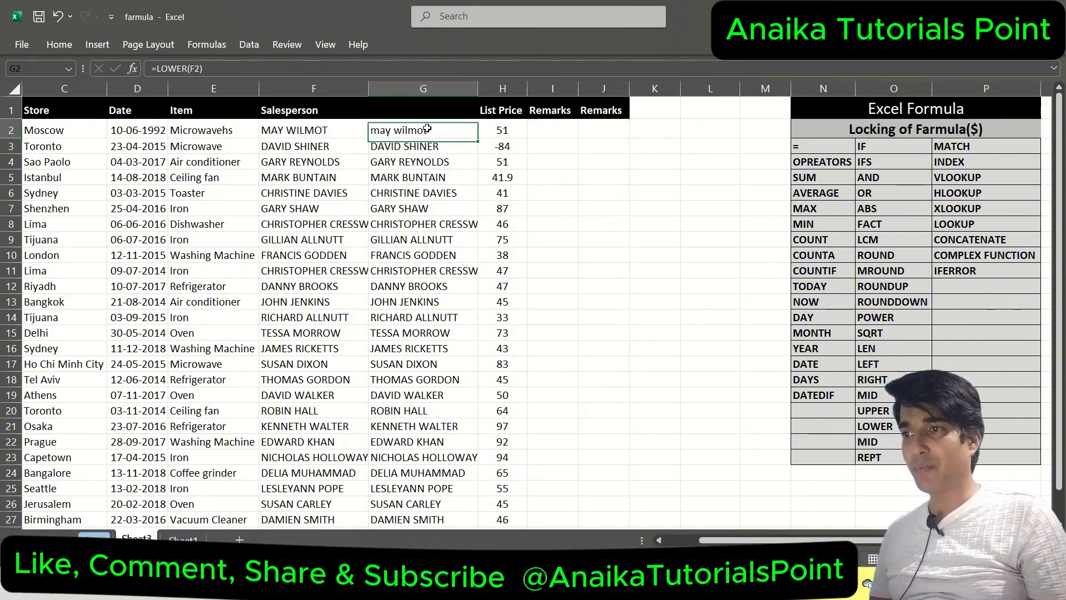
pyautogui.hotkey('ctrl', 'shift', 'Down')
pyautogui.hotkey('ctrl', 'd')
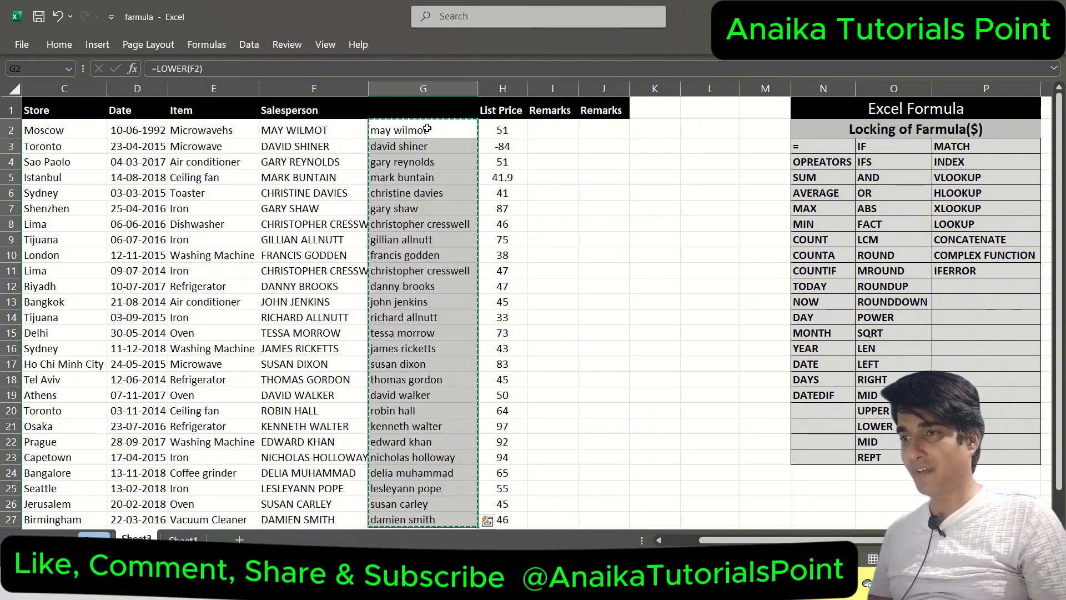
# Paste the copied lowercase names as values over the Salesperson column, starting at cell F2
pyautogui.click(334, 128)
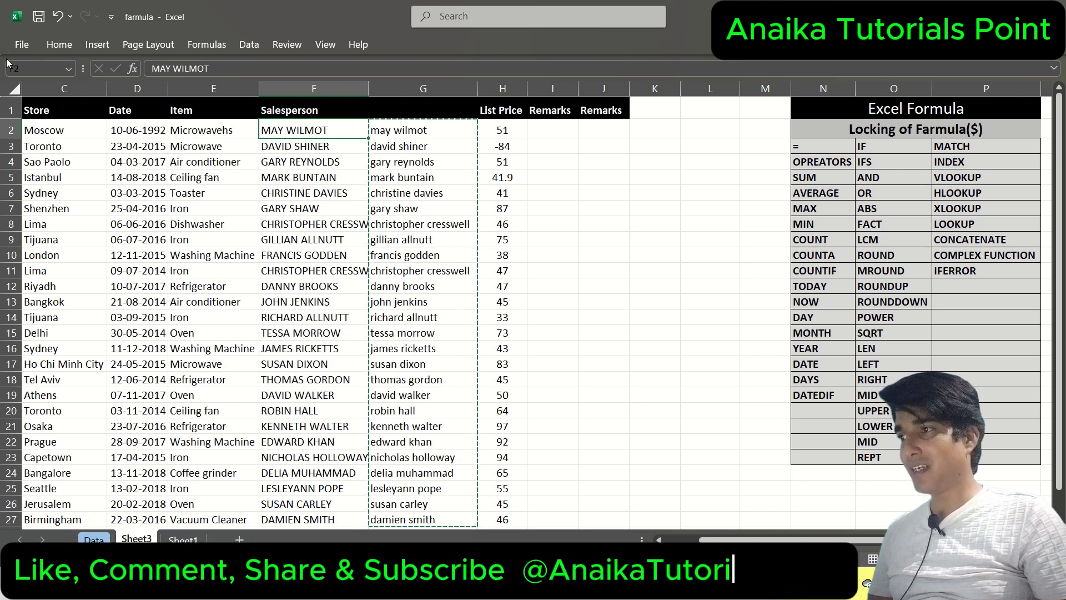
pyautogui.click(48, 47)
pyautogui.click(28, 101)
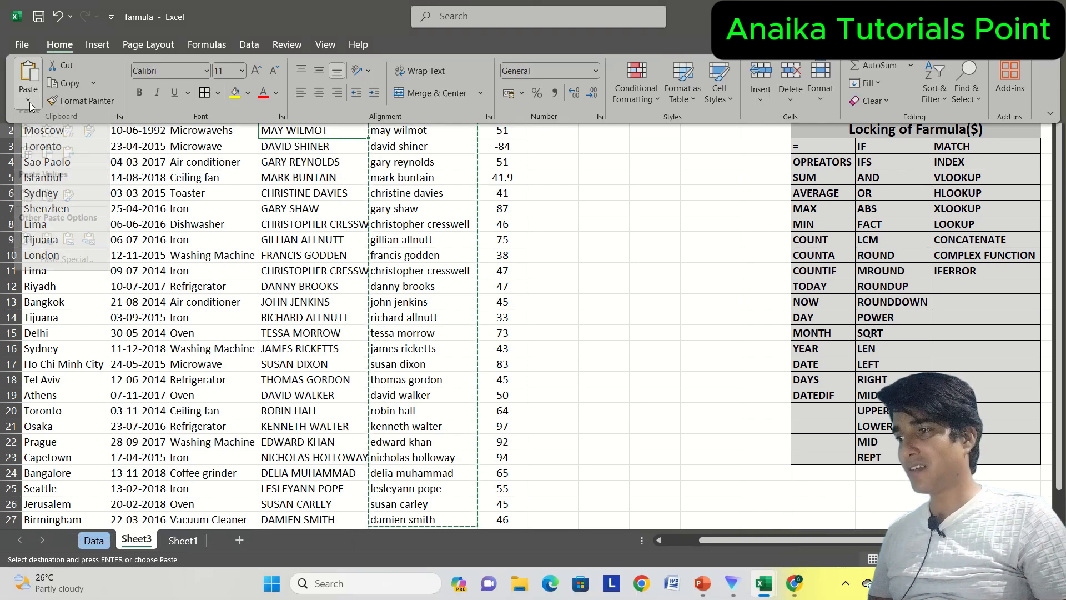
pyautogui.click(26, 206)
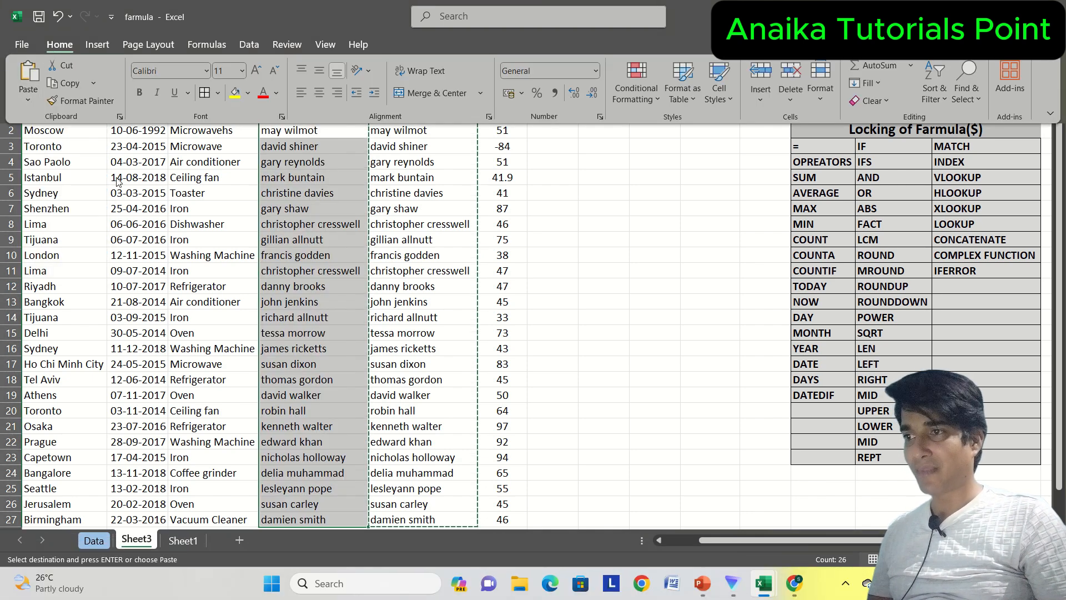
# Replace the formula in cell G2 with =PROPER(F2) and fill it down column G to row 27
pyautogui.press('Right')
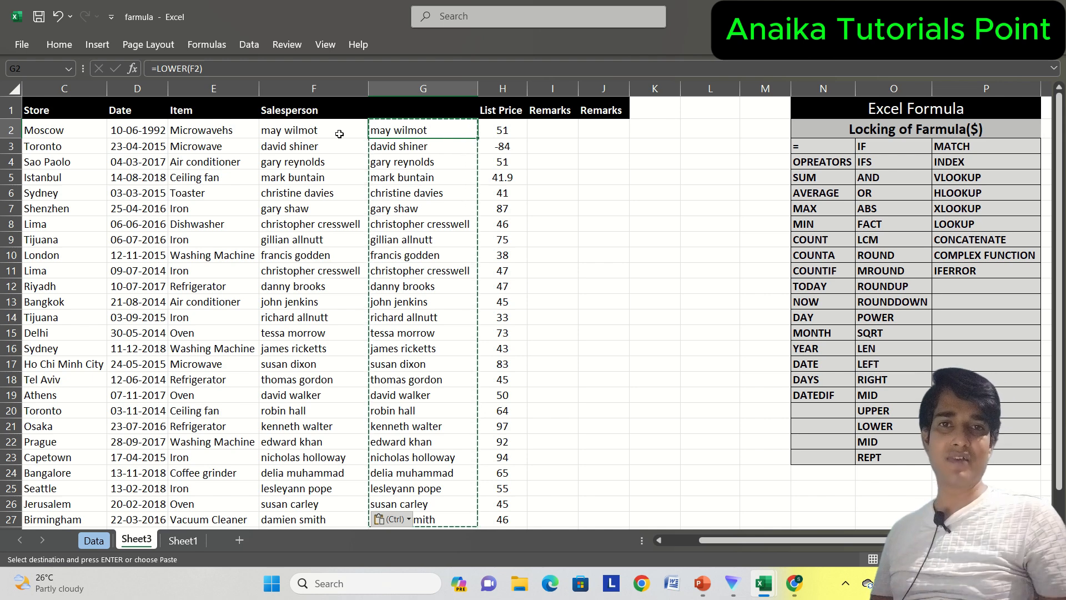
pyautogui.write('=p')
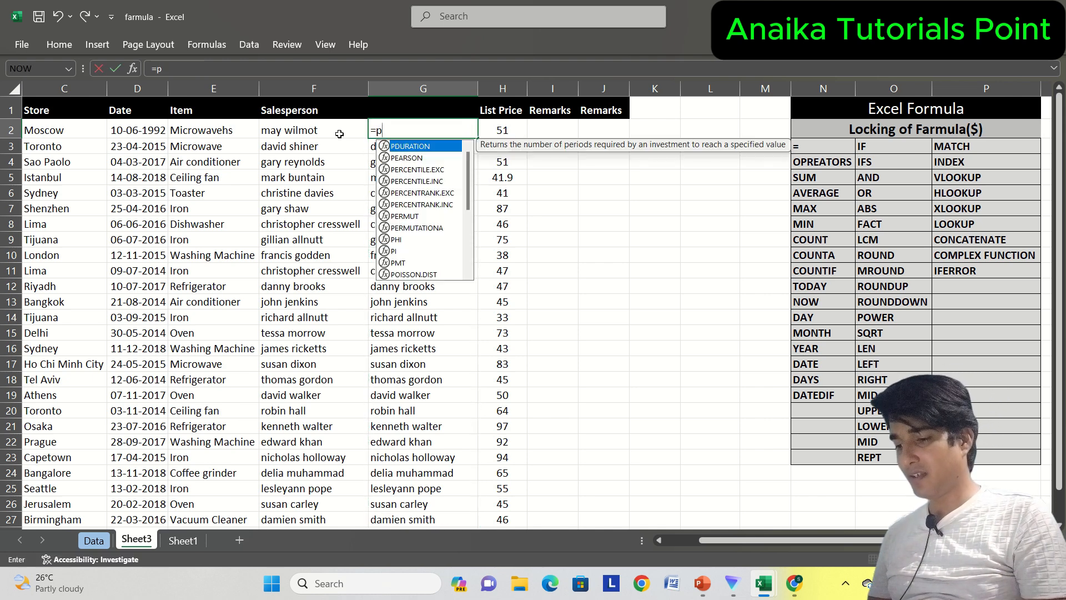
pyautogui.write('roper(')
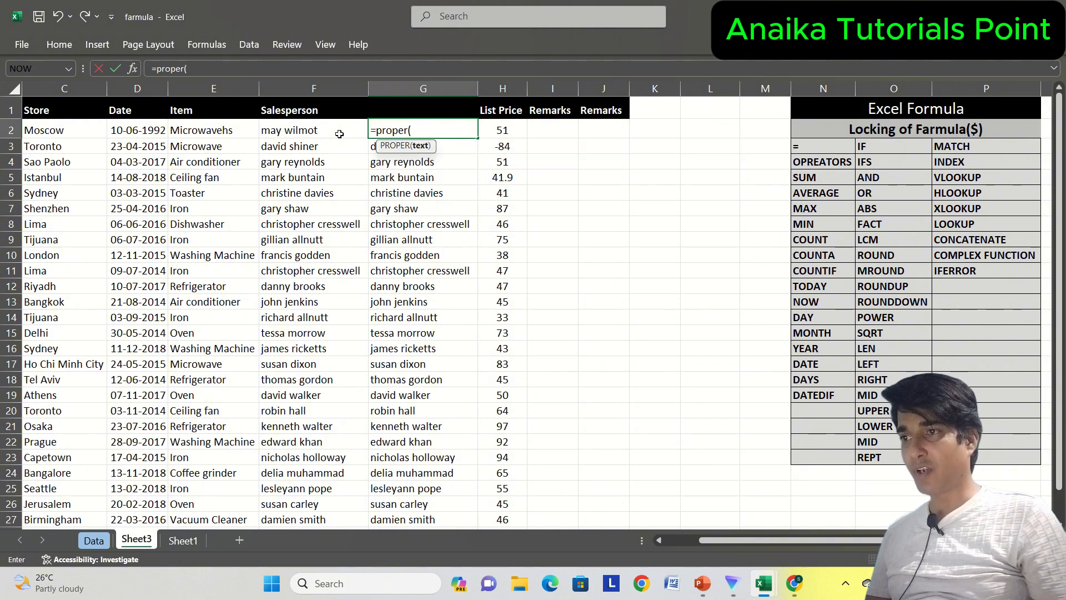
pyautogui.click(340, 134)
pyautogui.write(')')
pyautogui.press('Return')
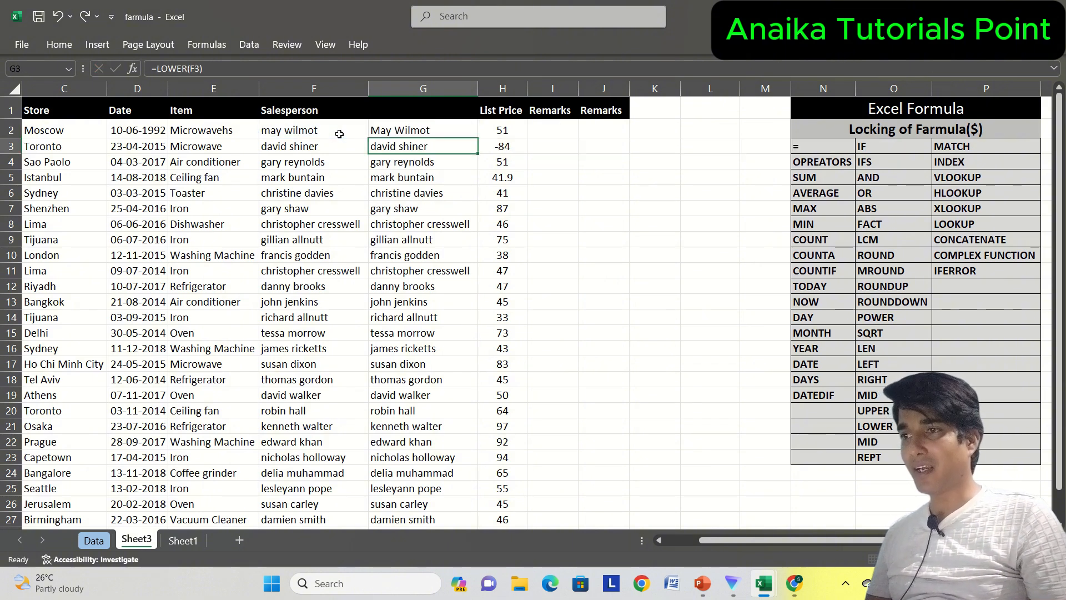
pyautogui.press('Up')
pyautogui.hotkey('ctrl', 'shift', 'Down')
pyautogui.hotkey('ctrl', 'd')
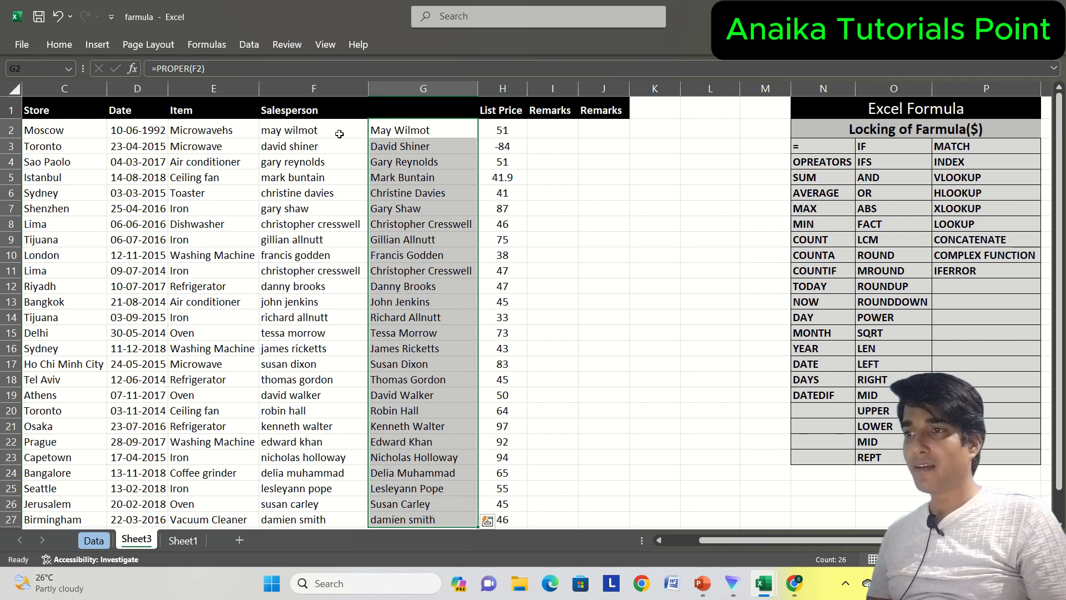
# Copy the proper-case names in G2:G27 and paste them as values over the Salesperson column starting at F2
pyautogui.press('Up')
pyautogui.press('Down')
pyautogui.hotkey('ctrl', 'shift', 'Down')
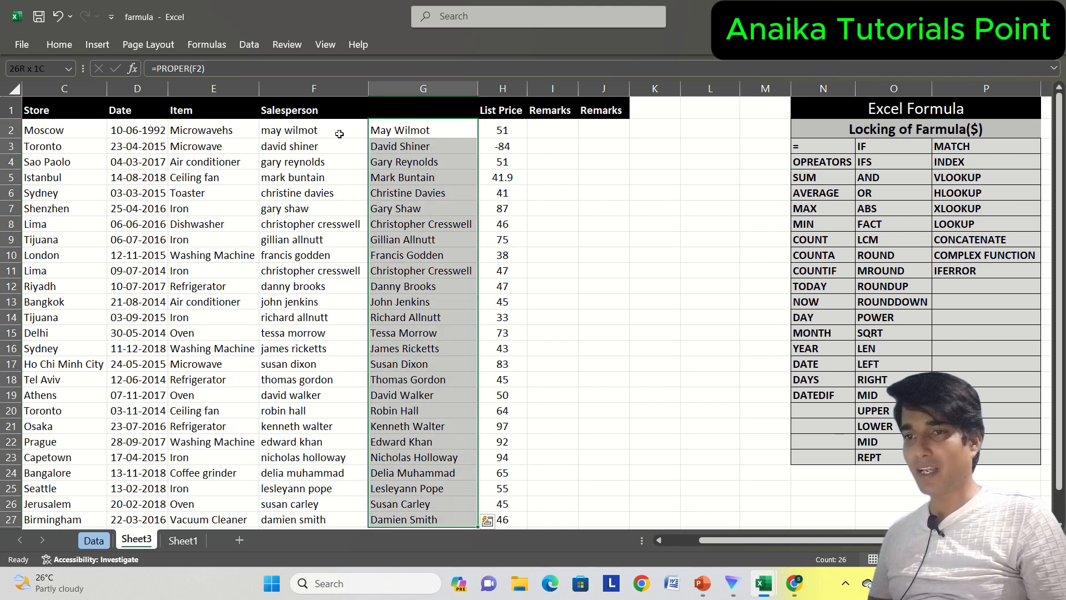
pyautogui.hotkey('ctrl', 'q')
pyautogui.press('Right')
pyautogui.press('Escape')
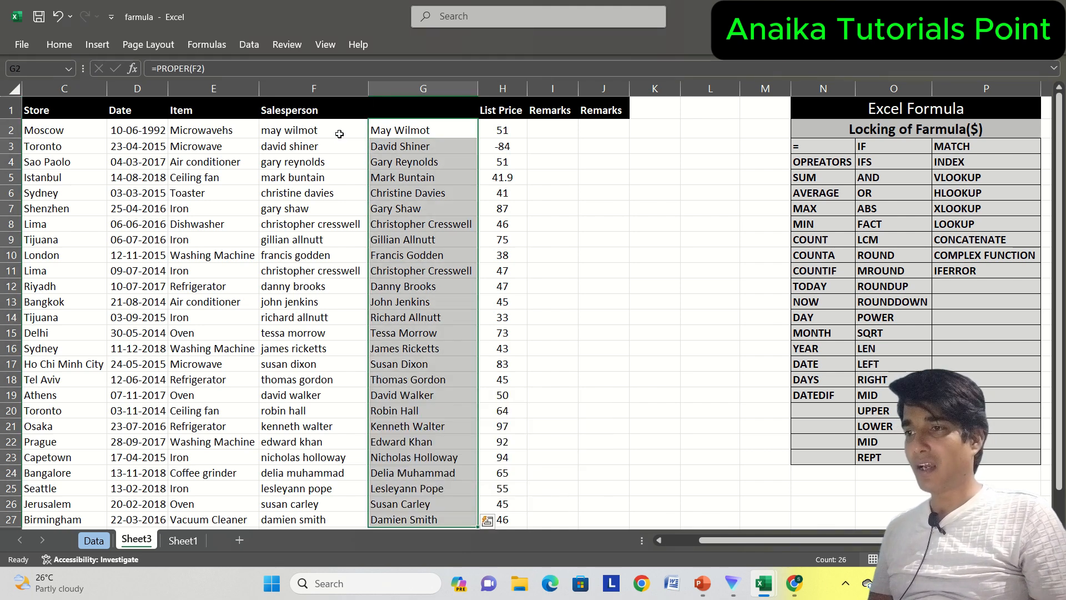
pyautogui.hotkey('ctrl', 'c')
pyautogui.click(340, 134)
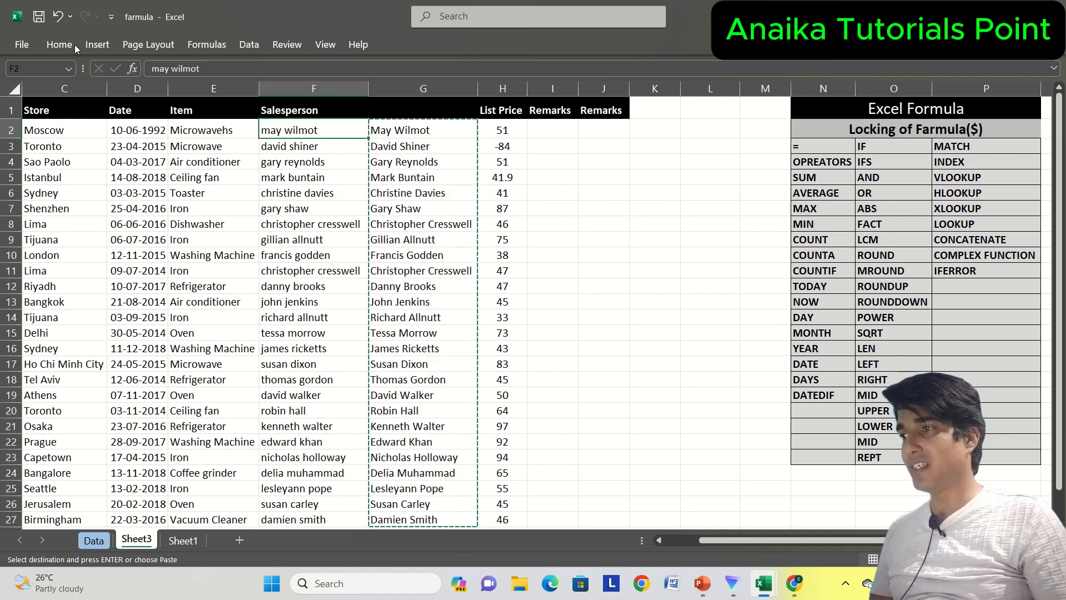
pyautogui.click(59, 44)
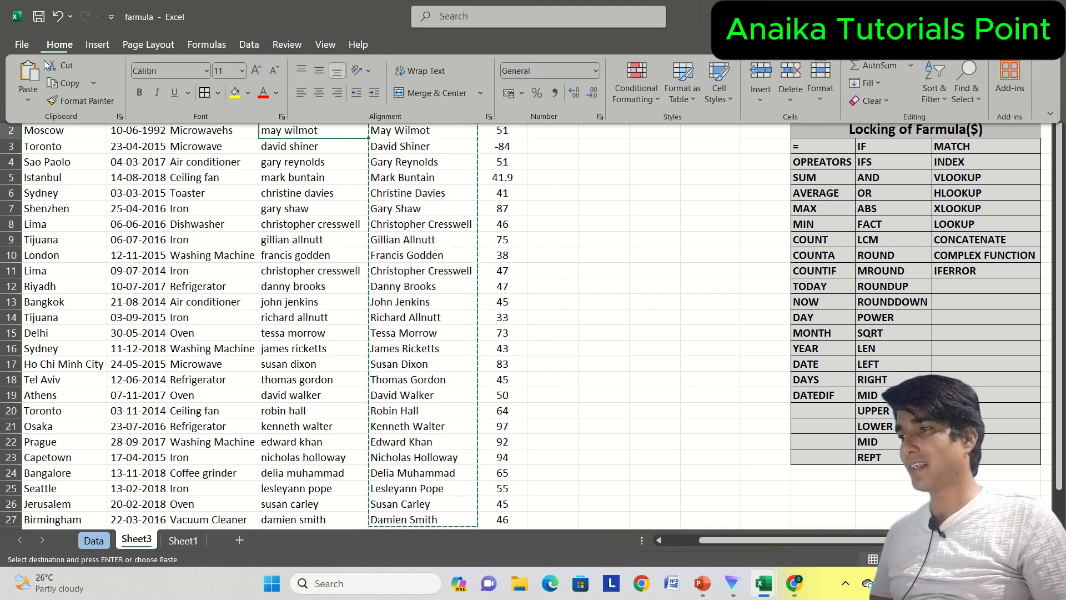
pyautogui.click(28, 101)
pyautogui.click(25, 205)
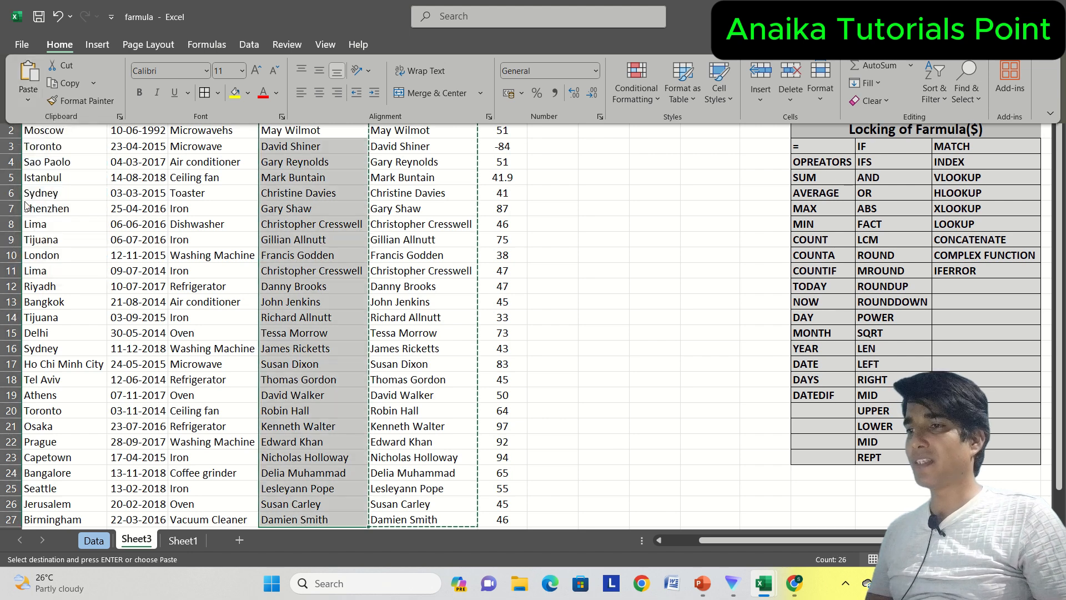
pyautogui.press('Escape')
pyautogui.press('Right')
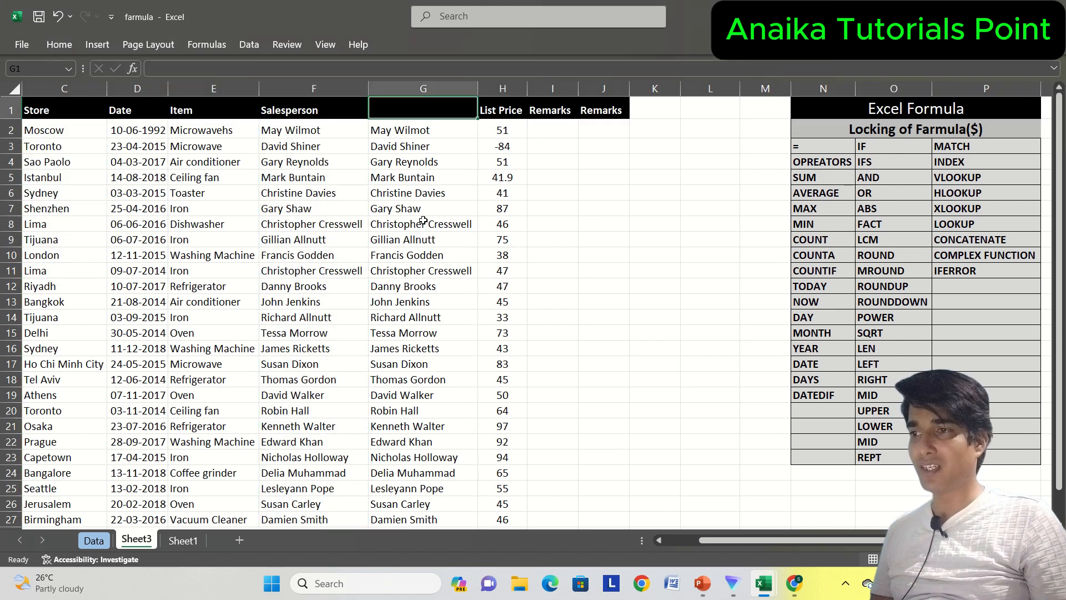
pyautogui.press('Down')
pyautogui.press('Down')
pyautogui.press('Down')
pyautogui.press('Down')
pyautogui.press('Down')
pyautogui.press('Down')
pyautogui.press('Down')
pyautogui.press('Down')
pyautogui.press('Down')
pyautogui.press('Down')
pyautogui.press('Down')
pyautogui.press('Down')
pyautogui.press('Right')
pyautogui.press('Right')
pyautogui.press('Right')
pyautogui.press('Right')
pyautogui.press('Right')
pyautogui.press('Right')
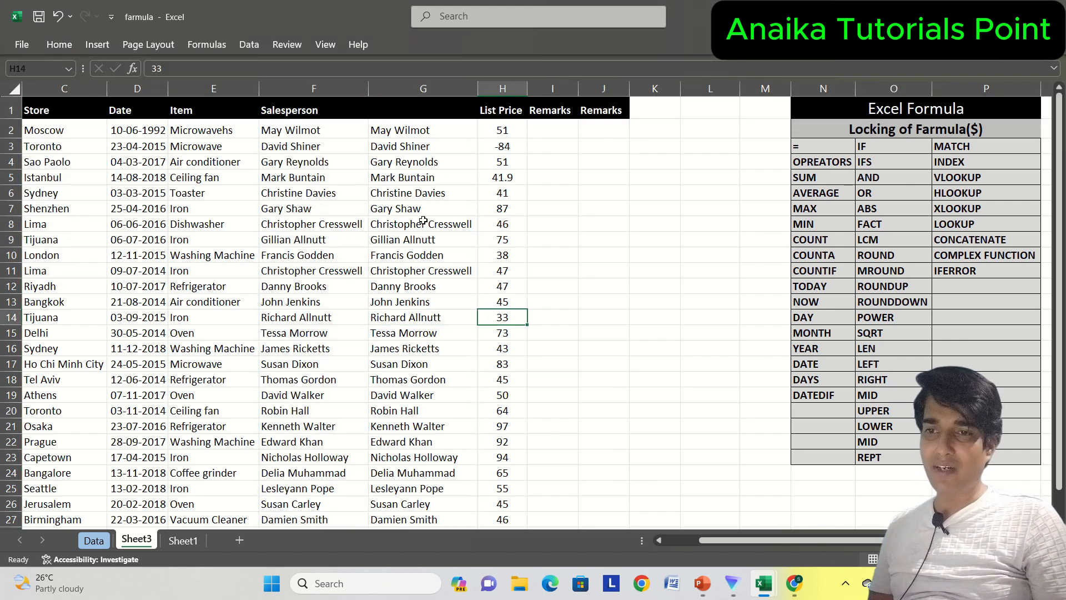
pyautogui.press('Down')
pyautogui.press('Down')
pyautogui.press('Down')
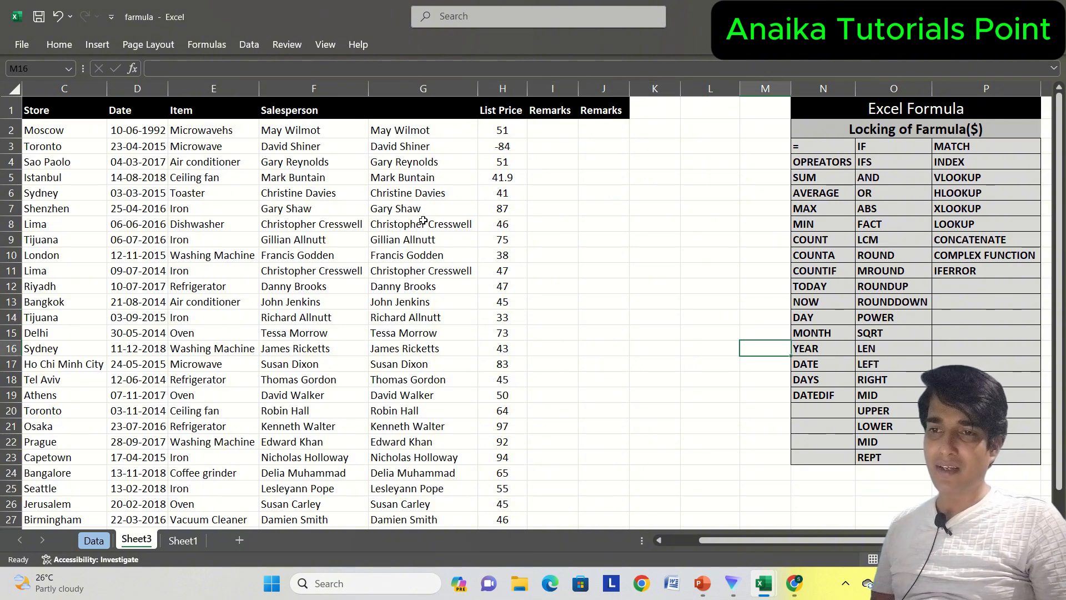
# Enter a REPT formula in cell I17 that repeats a quoted first name 10 times
pyautogui.press('Left')
pyautogui.press('Left')
pyautogui.press('Left')
pyautogui.press('Left')
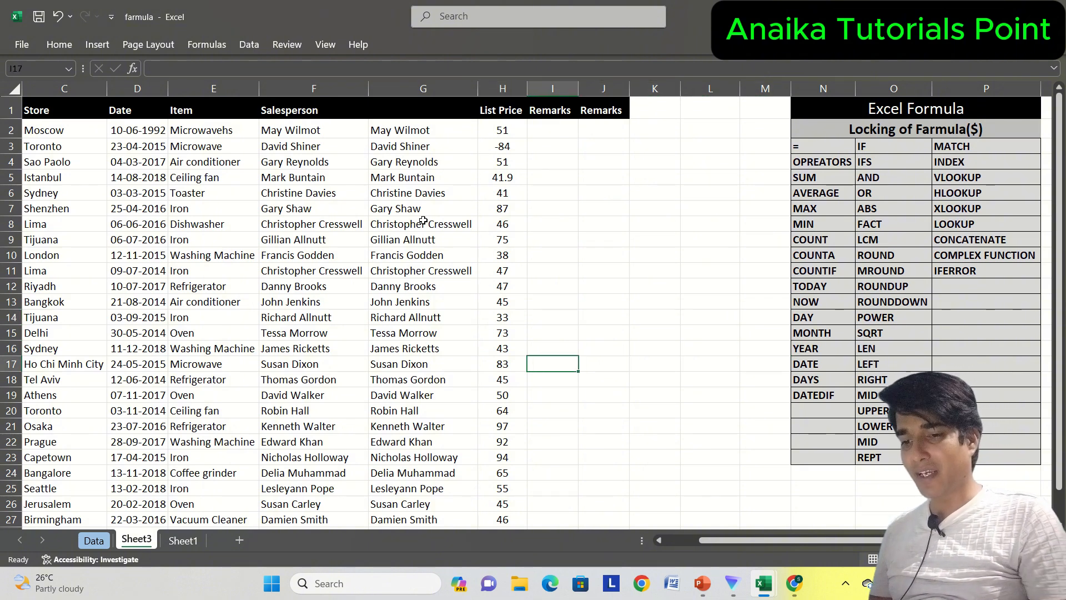
pyautogui.write('=rept')
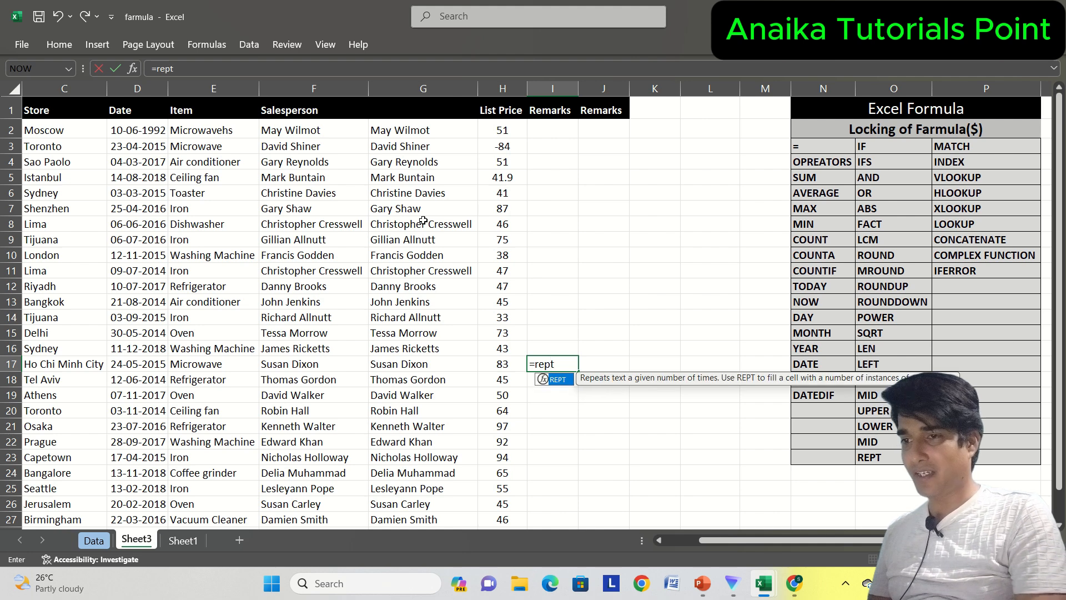
pyautogui.write('(')
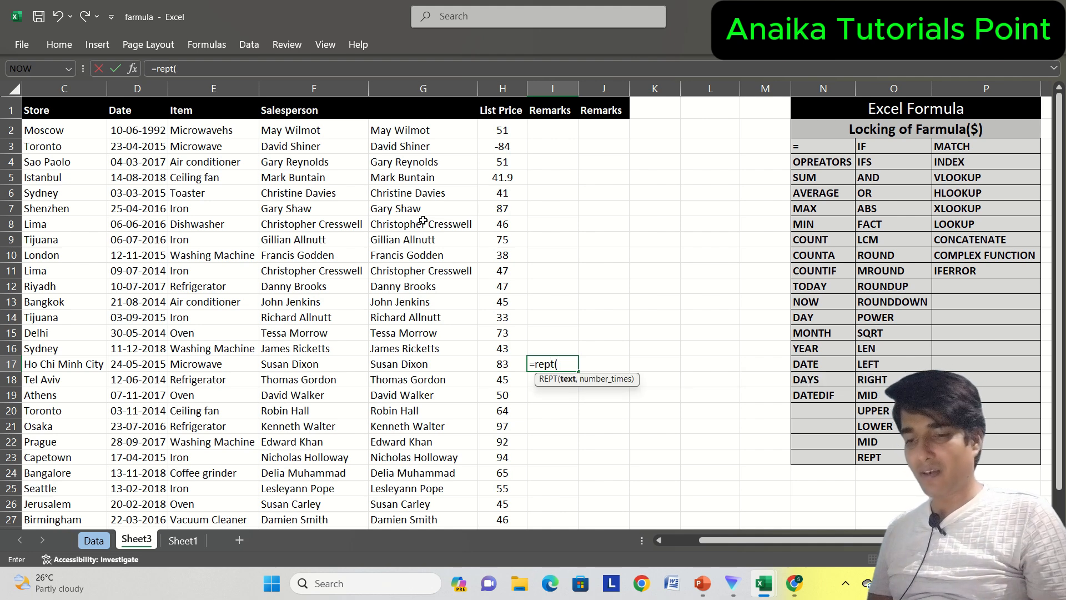
pyautogui.write('"Ram"')
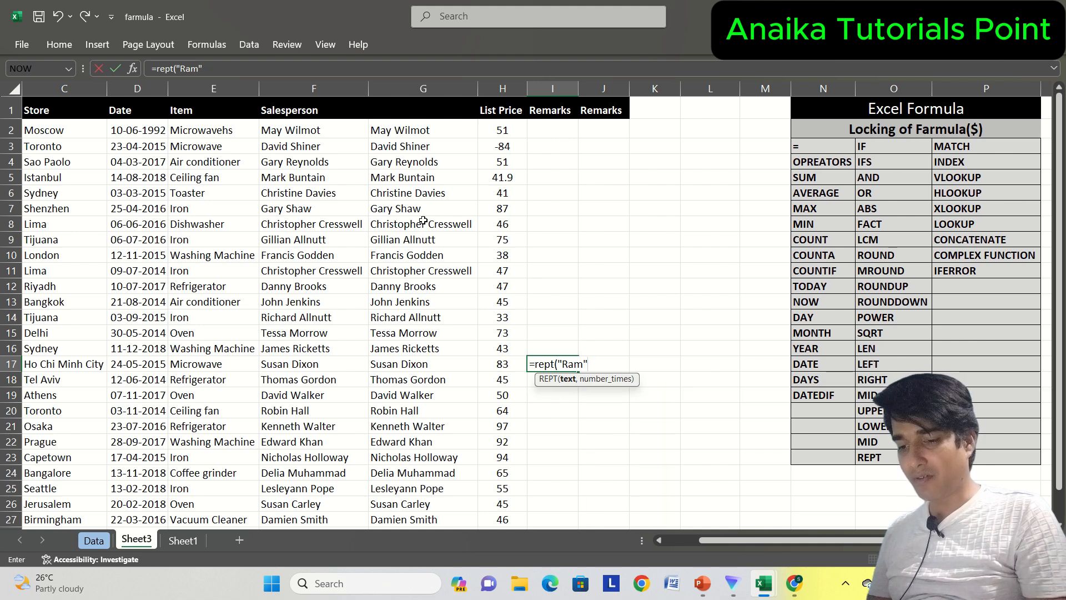
pyautogui.write(',10')
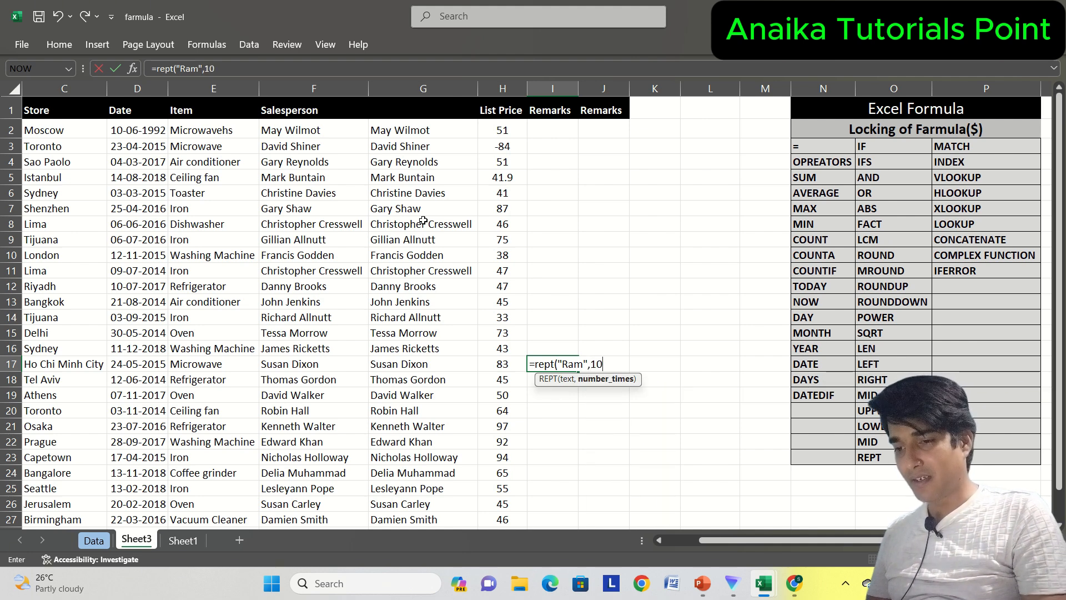
pyautogui.press('Return')
pyautogui.press('Up')
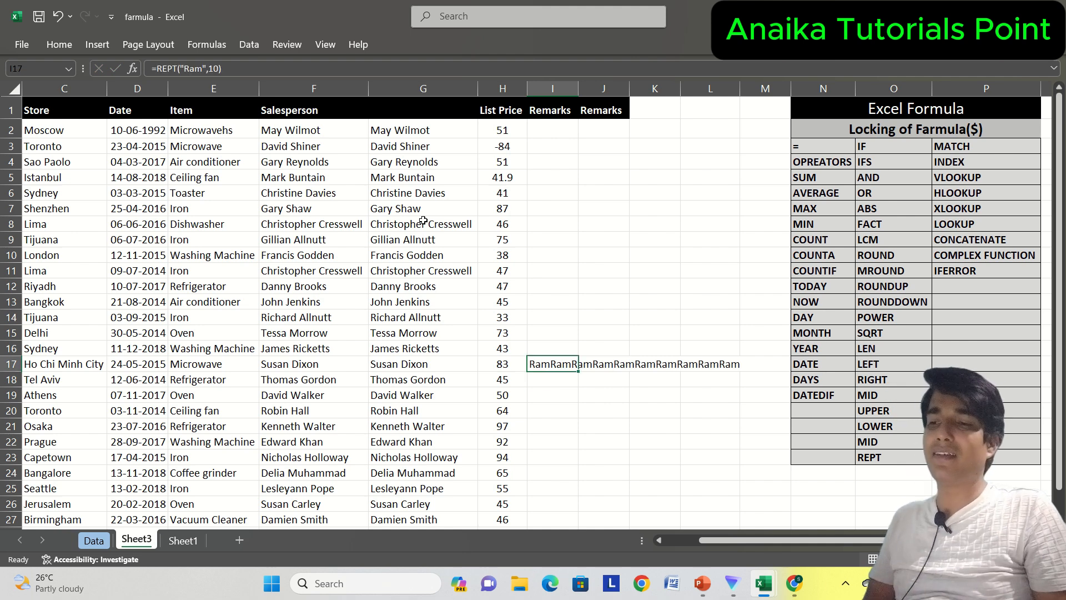
# Clear the REPT formula from cell I17
pyautogui.press('Delete')
pyautogui.press('Right')
pyautogui.press('Right')
pyautogui.press('Right')
pyautogui.press('Right')
pyautogui.press('Right')
pyautogui.press('Right')
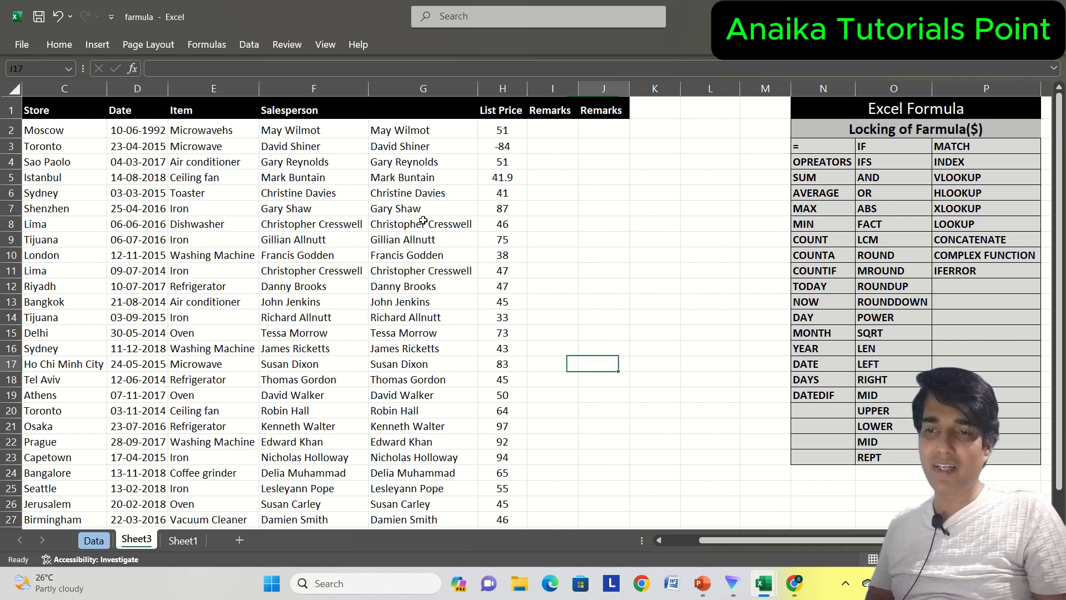